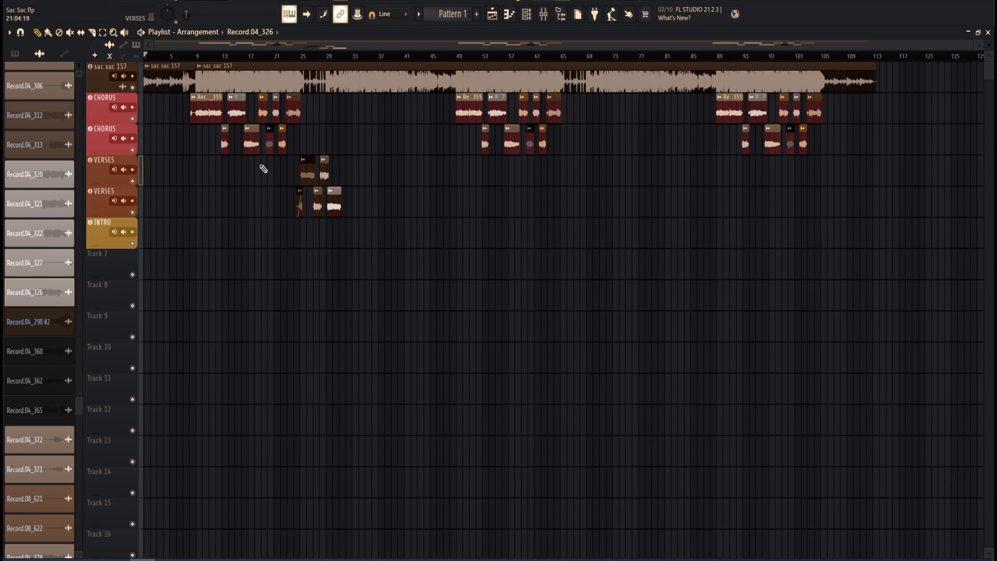
Play the start of the first chorus at Record.04_355 and check the track levels in the mixer
{"action": "scroll", "coordinate": [177, 122], "scroll_direction": "up", "scroll_amount": 5}
{"action": "left_click_drag", "start_coordinate": [227, 56], "coordinate": [249, 172]}
{"action": "scroll", "coordinate": [233, 119], "scroll_direction": "up", "scroll_amount": 5}
{"action": "key", "text": "space"}
{"action": "key", "text": "space"}
{"action": "left_click", "coordinate": [558, 14]}
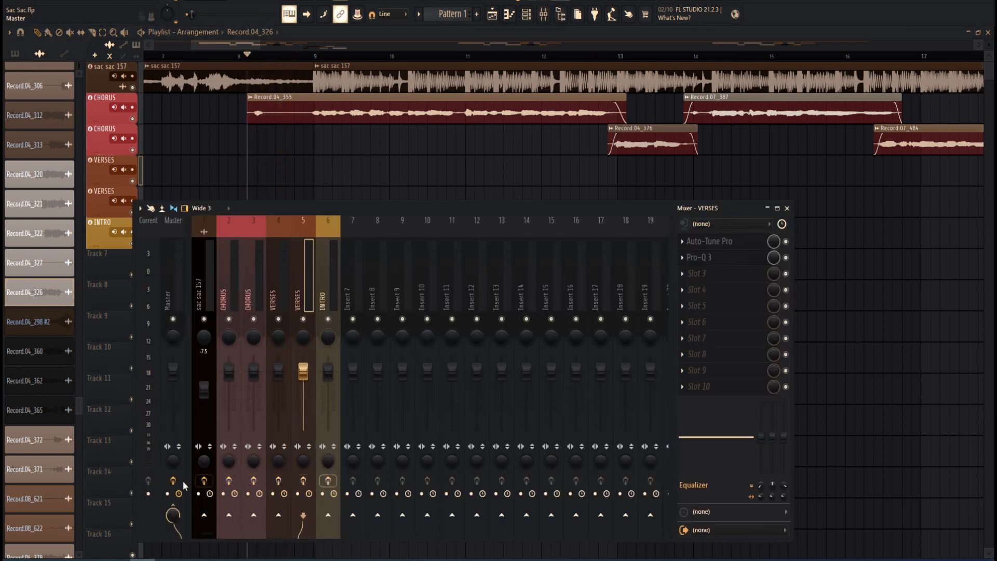
{"action": "key", "text": "space"}
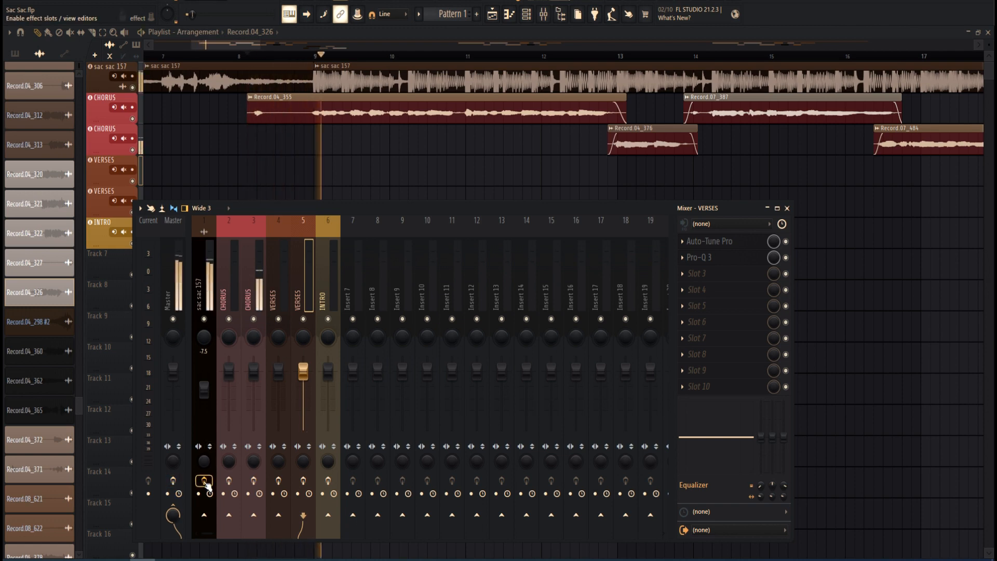
{"action": "key", "text": "F9"}
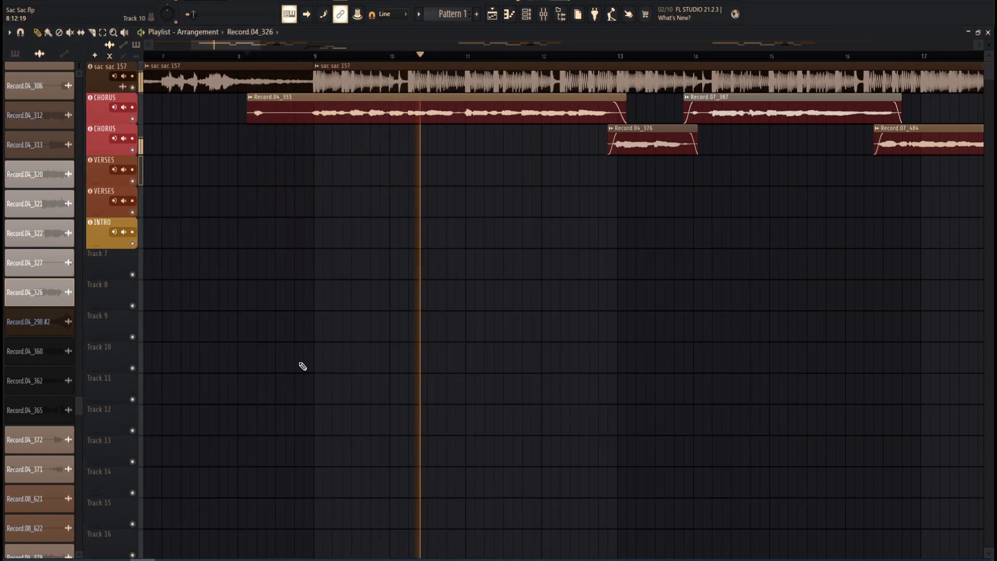
Mute the sac sac 157 beat track and both VERSES tracks during chorus playback
{"action": "scroll", "coordinate": [415, 228], "scroll_direction": "down", "scroll_amount": 4}
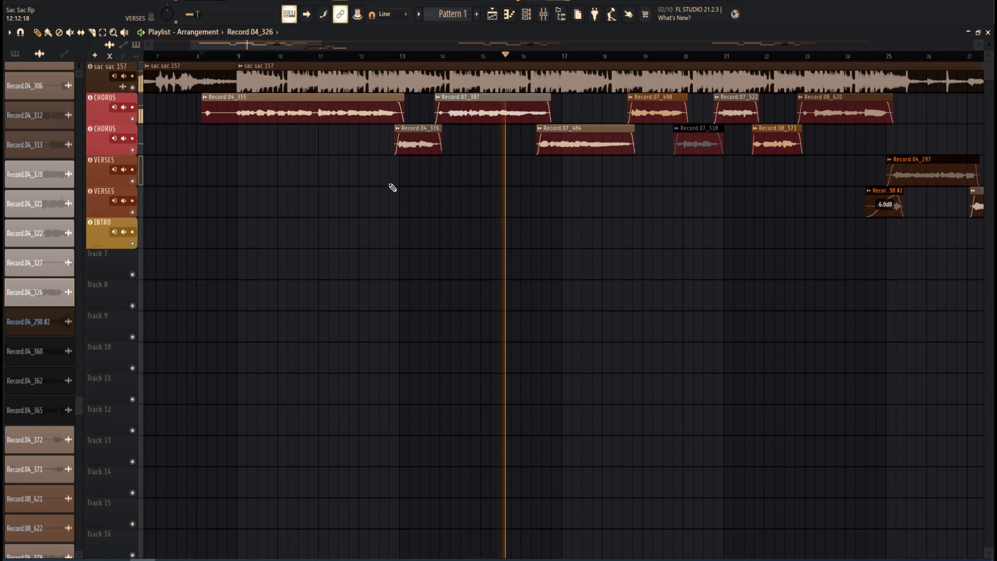
{"action": "scroll", "coordinate": [392, 186], "scroll_direction": "down", "scroll_amount": 5}
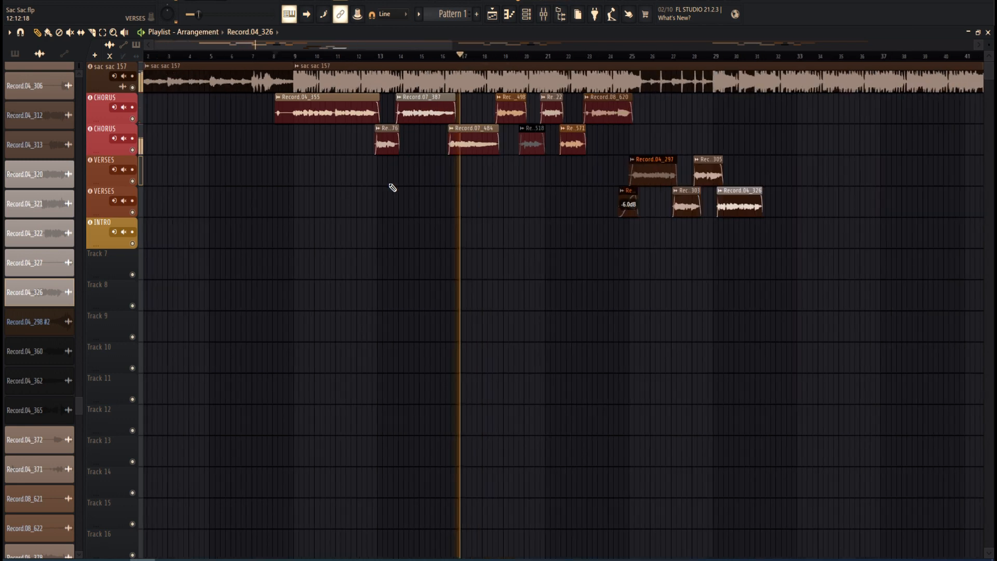
{"action": "left_click", "coordinate": [90, 66]}
{"action": "scroll", "coordinate": [327, 192], "scroll_direction": "up", "scroll_amount": 8}
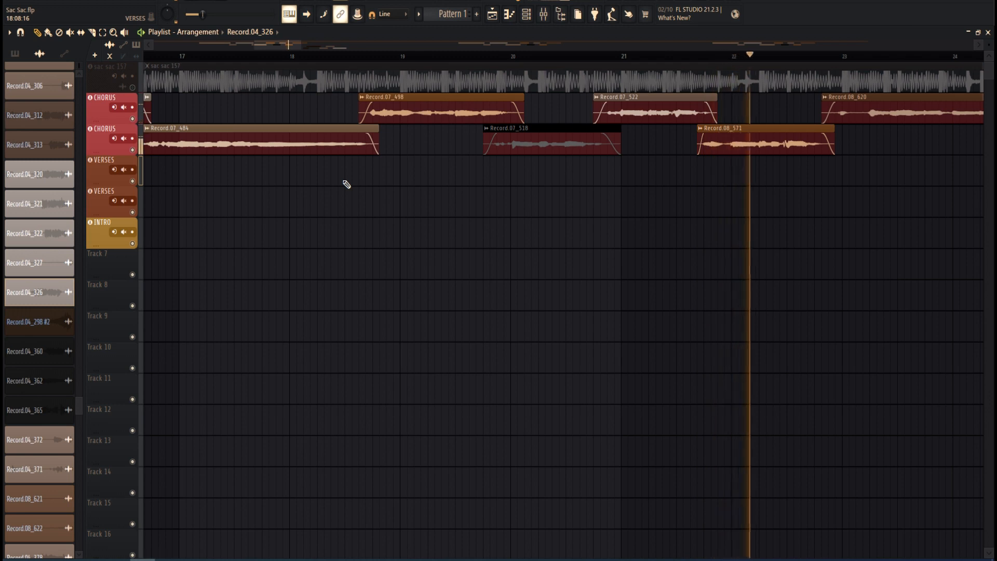
{"action": "scroll", "coordinate": [353, 182], "scroll_direction": "down", "scroll_amount": 10}
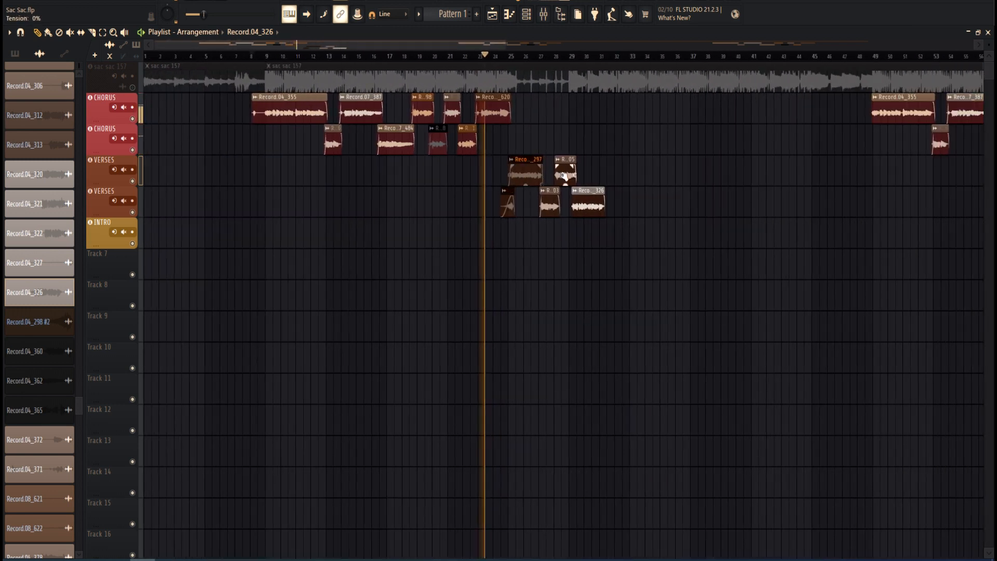
{"action": "left_click", "coordinate": [133, 213]}
{"action": "left_click", "coordinate": [133, 181]}
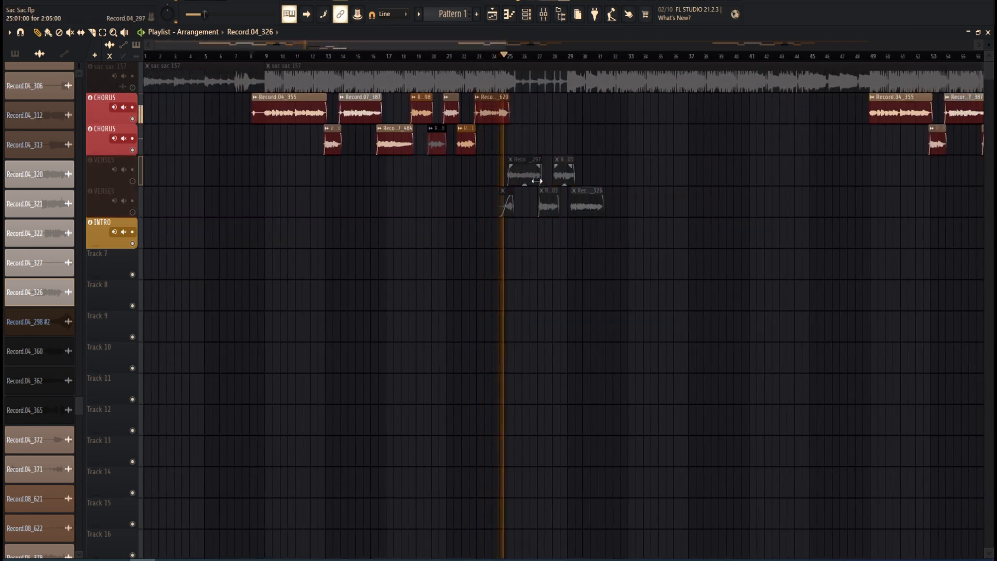
Unmute the beat track and both VERSES tracks by toggling solo on the first CHORUS track
{"action": "scroll", "coordinate": [523, 179], "scroll_direction": "up", "scroll_amount": 5}
{"action": "scroll", "coordinate": [479, 167], "scroll_direction": "down", "scroll_amount": 8}
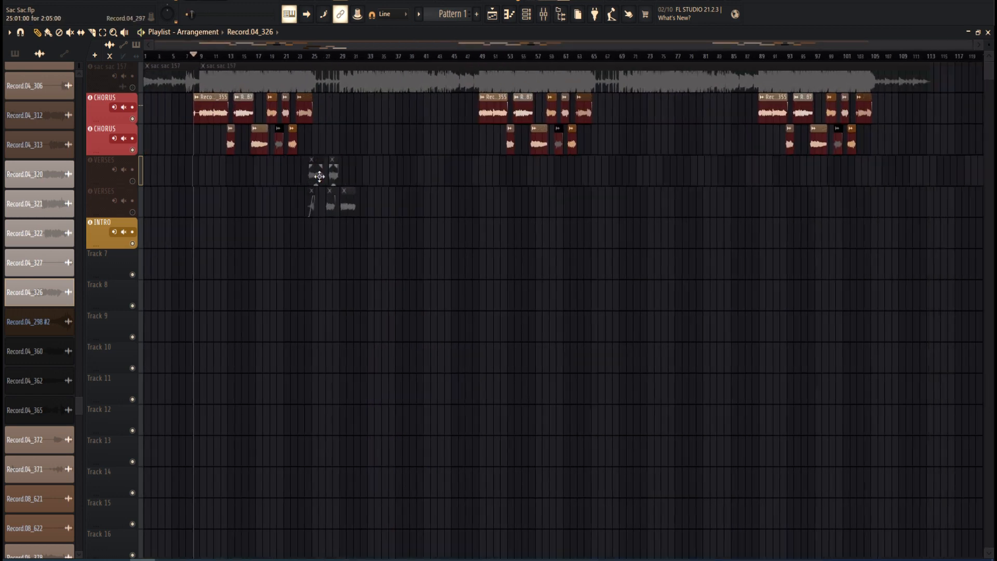
{"action": "scroll", "coordinate": [218, 155], "scroll_direction": "down", "scroll_amount": 3}
{"action": "scroll", "coordinate": [244, 155], "scroll_direction": "up", "scroll_amount": 9}
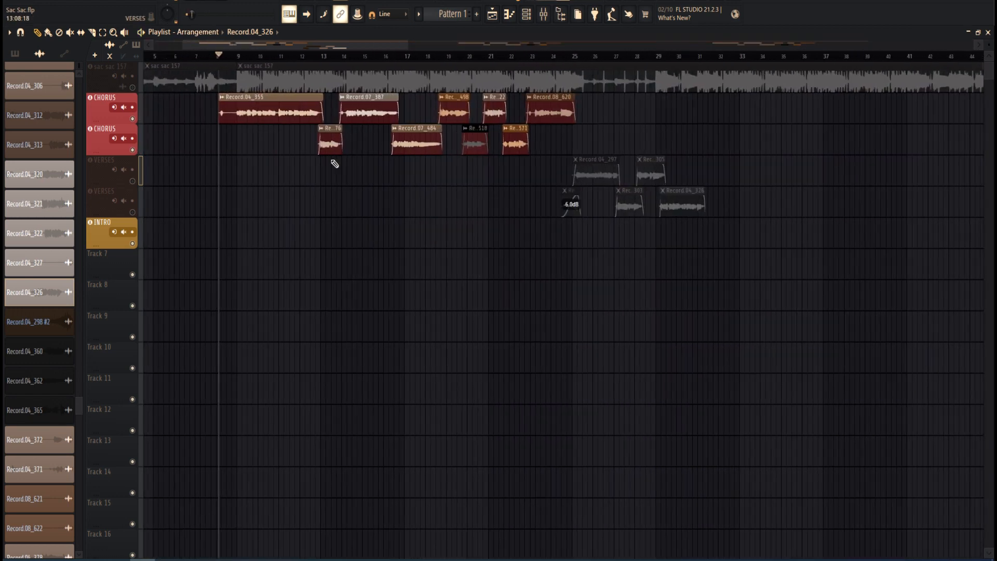
{"action": "scroll", "coordinate": [189, 137], "scroll_direction": "up", "scroll_amount": 4}
{"action": "right_click", "coordinate": [133, 119]}
{"action": "right_click", "coordinate": [133, 119]}
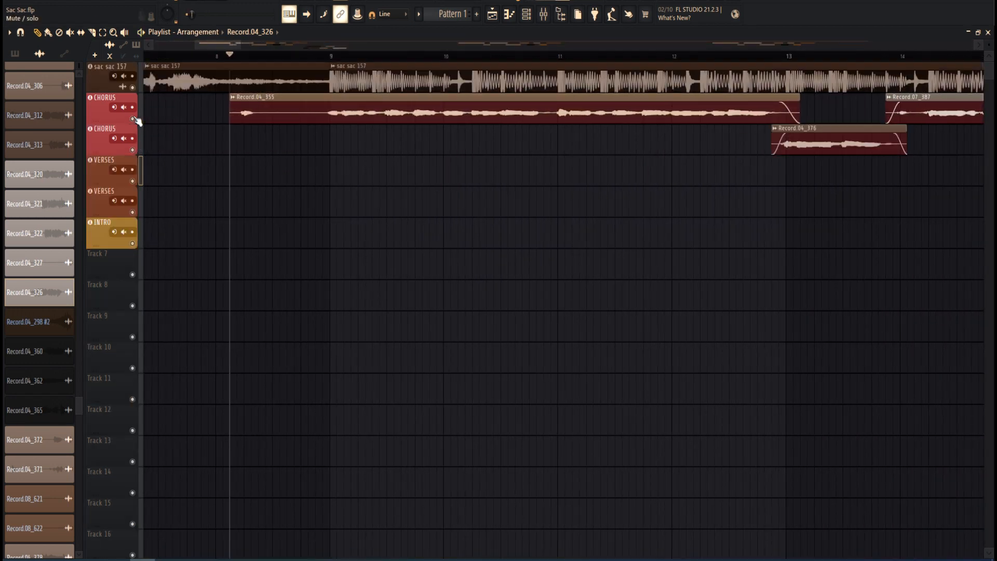
Play the chorus with the beat through the Record.07_387 clip, starting in the arrangement around bar 14
{"action": "scroll", "coordinate": [540, 257], "scroll_direction": "down", "scroll_amount": 7}
{"action": "scroll", "coordinate": [241, 189], "scroll_direction": "down", "scroll_amount": 3}
{"action": "scroll", "coordinate": [241, 143], "scroll_direction": "up", "scroll_amount": 10}
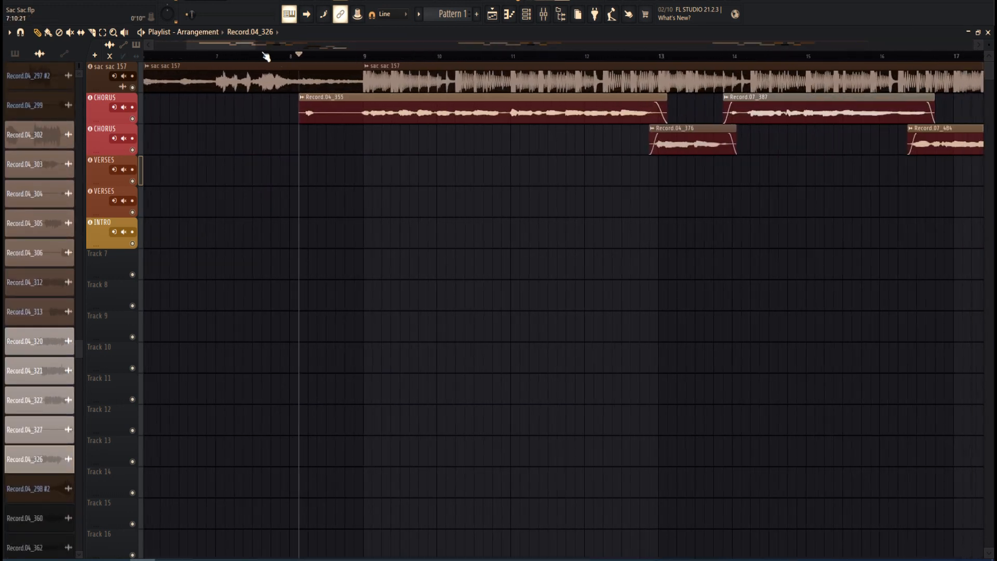
{"action": "left_click_drag", "start_coordinate": [100, 78], "coordinate": [442, 75]}
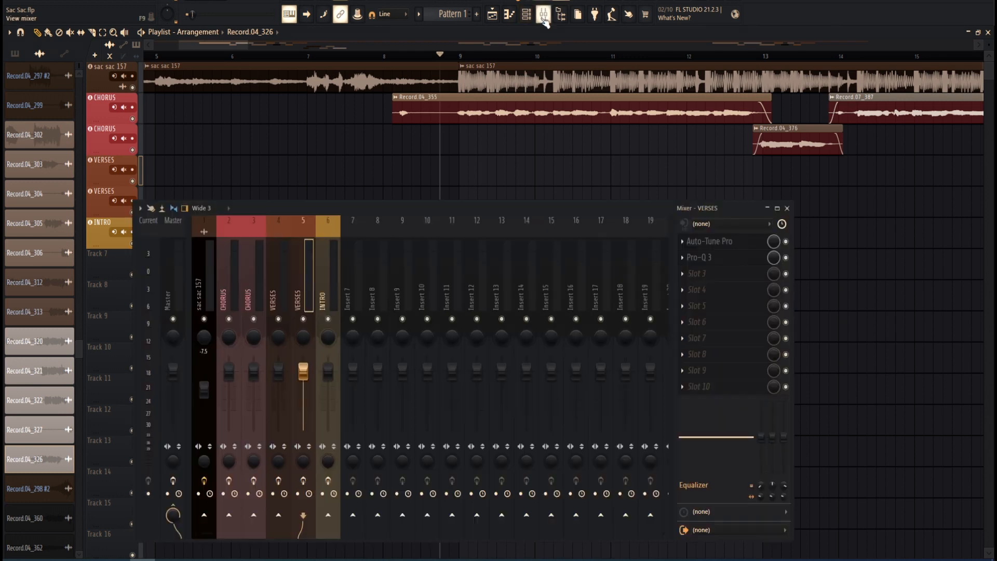
{"action": "scroll", "coordinate": [305, 169], "scroll_direction": "down", "scroll_amount": 8}
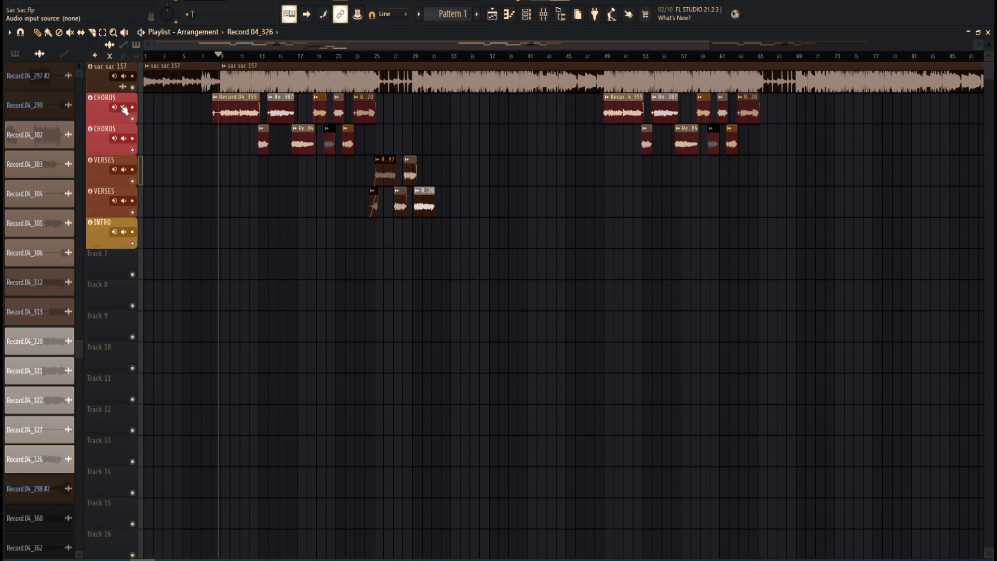
{"action": "scroll", "coordinate": [248, 160], "scroll_direction": "up", "scroll_amount": 6}
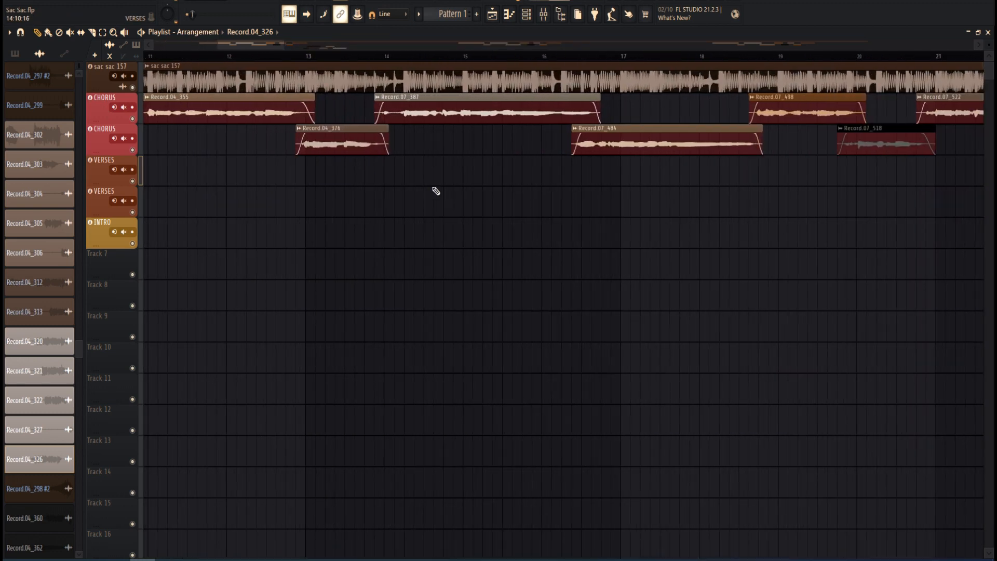
{"action": "left_click", "coordinate": [389, 56]}
{"action": "key", "text": "space"}
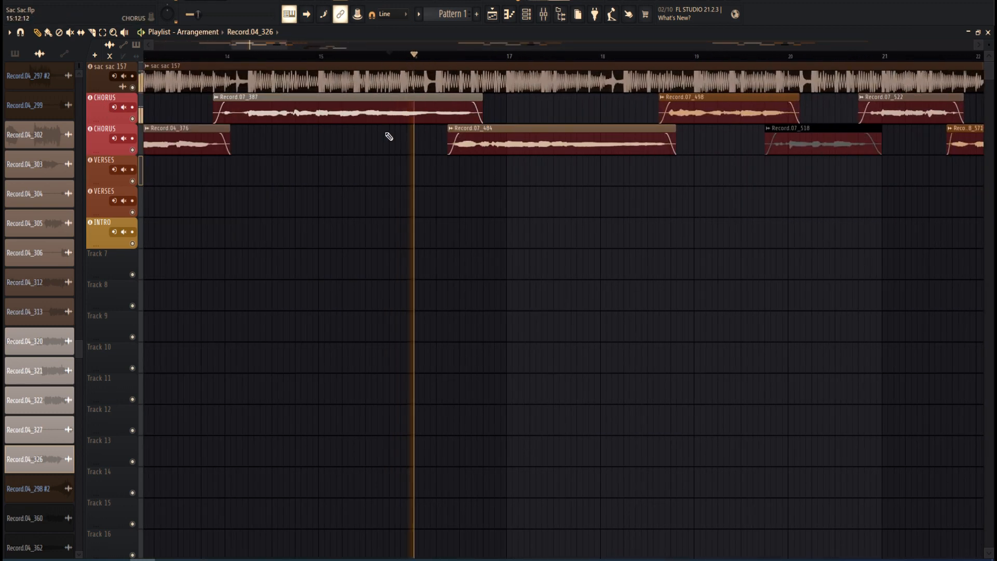
{"action": "key", "text": "space"}
Solo the first CHORUS track and unmute the second CHORUS track so only the chorus vocals play
{"action": "right_click", "coordinate": [133, 119]}
{"action": "key", "text": "space"}
{"action": "key", "text": "space"}
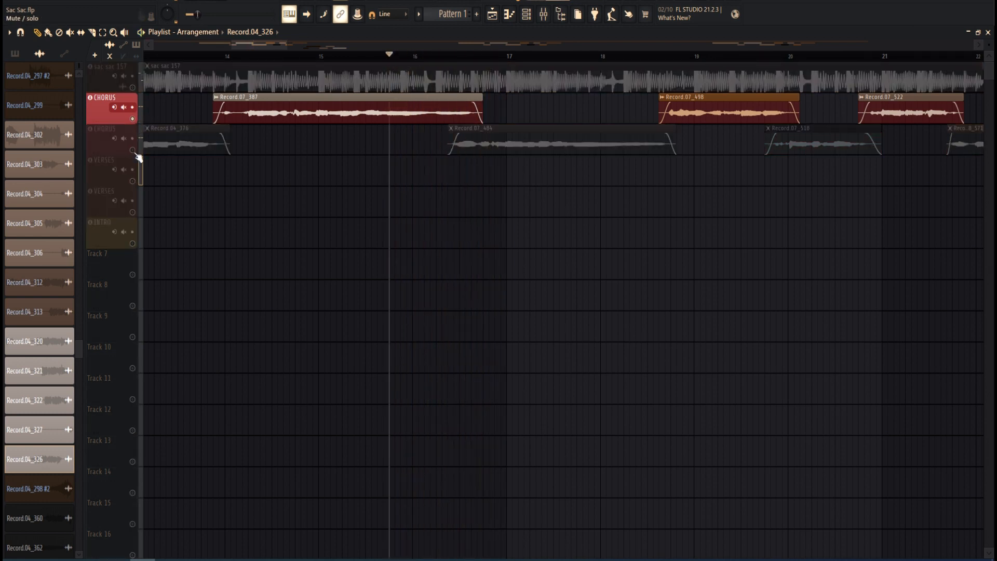
{"action": "left_click", "coordinate": [133, 150]}
Play the Record.07_484 clip from its start and check the second CHORUS channel in the mixer
{"action": "left_click", "coordinate": [448, 63]}
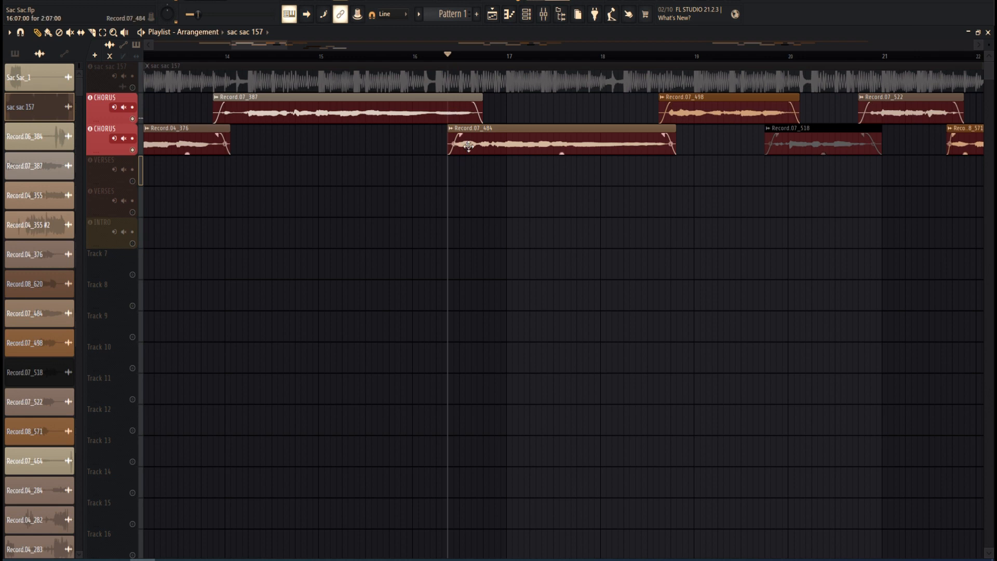
{"action": "key", "text": "space"}
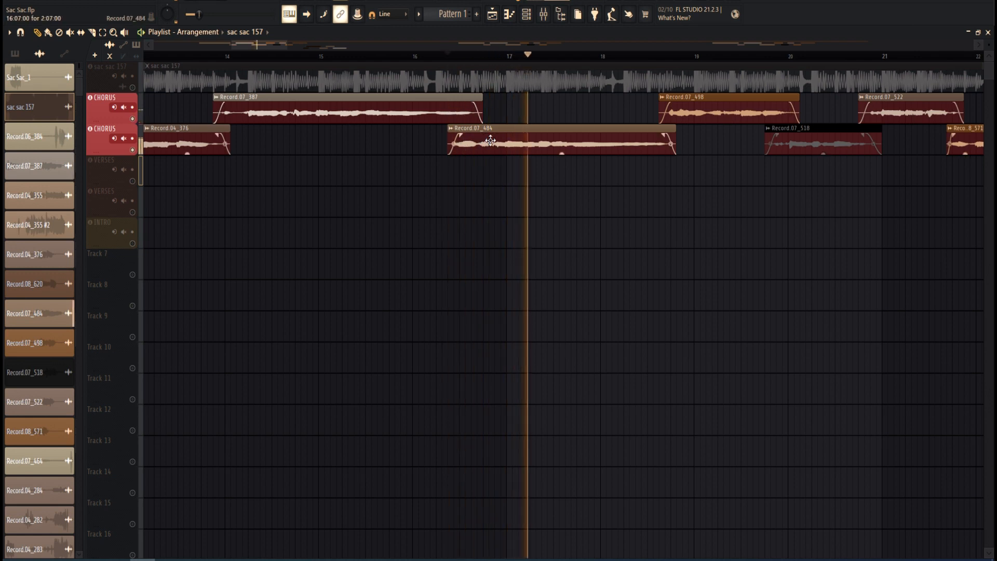
{"action": "key", "text": "space"}
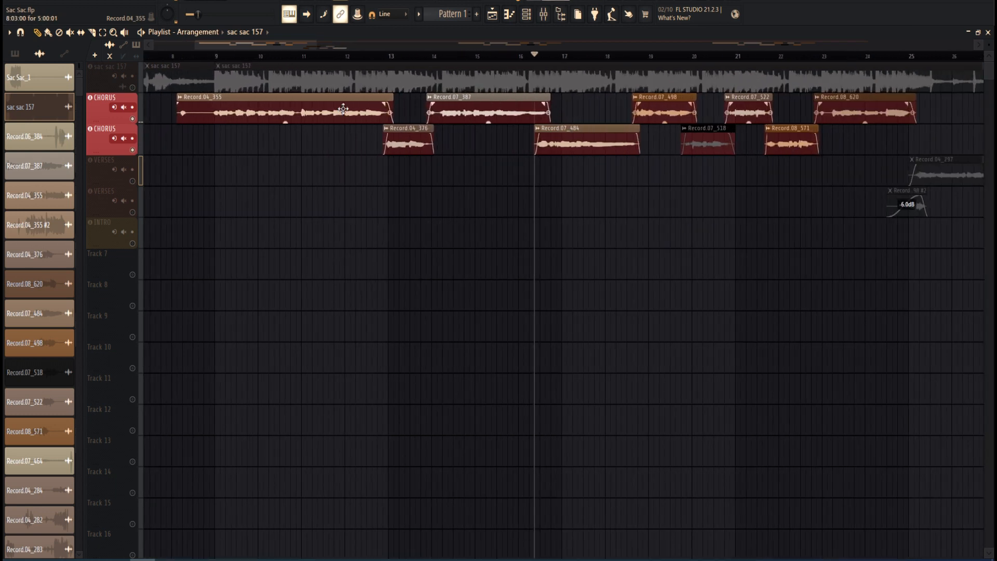
{"action": "left_click", "coordinate": [544, 16]}
{"action": "left_click", "coordinate": [255, 284]}
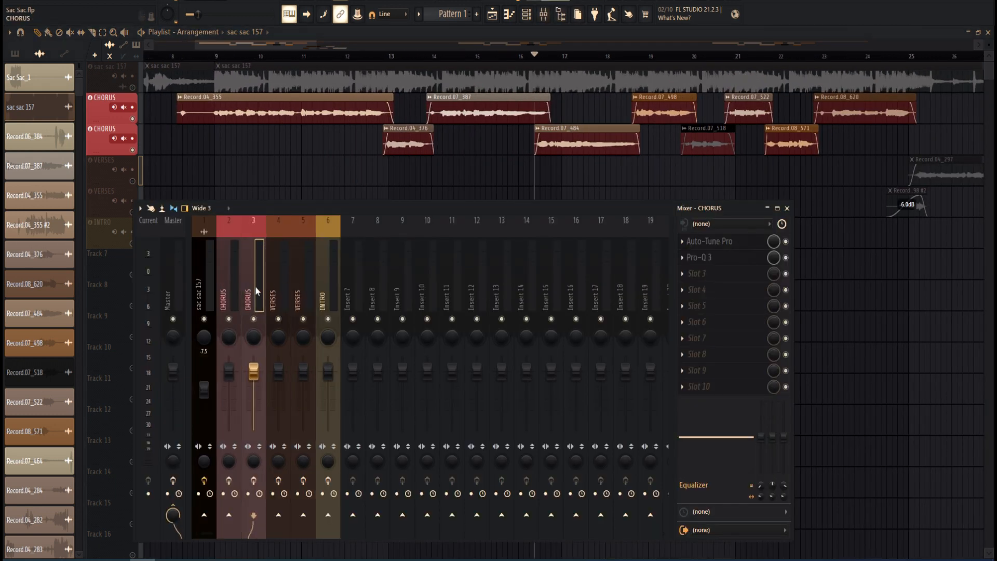
{"action": "key", "text": "F9"}
Set Track 7 as an audio track routed to mixer Insert 7
{"action": "right_click", "coordinate": [111, 264]}
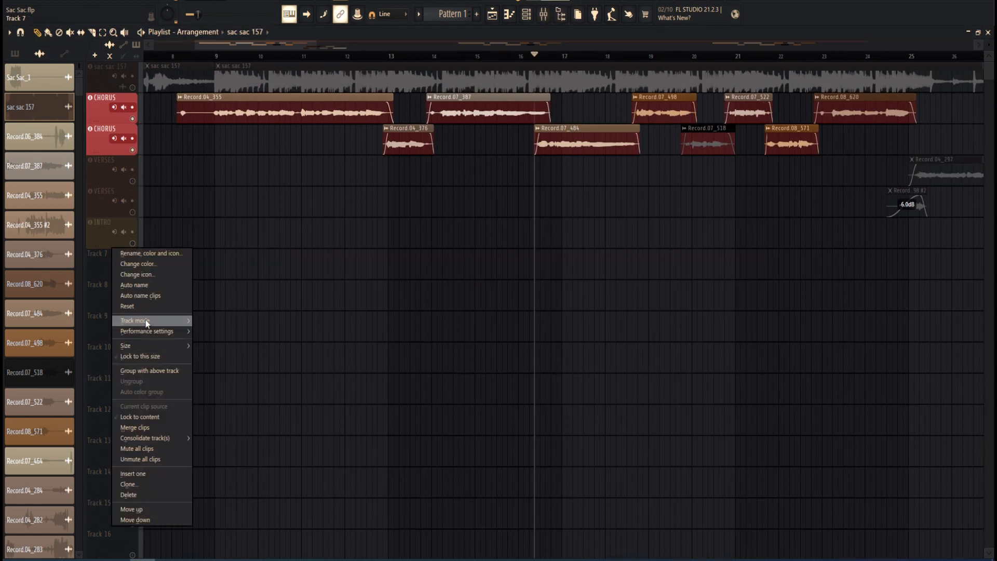
{"action": "mouse_move", "coordinate": [216, 331]}
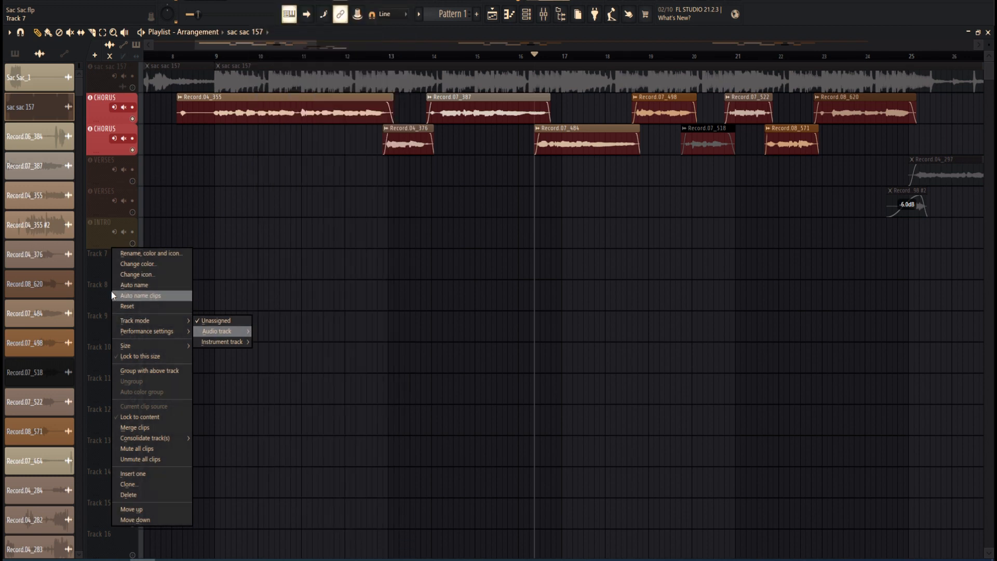
{"action": "right_click", "coordinate": [110, 287]}
{"action": "mouse_move", "coordinate": [156, 343]}
{"action": "right_click", "coordinate": [105, 266]}
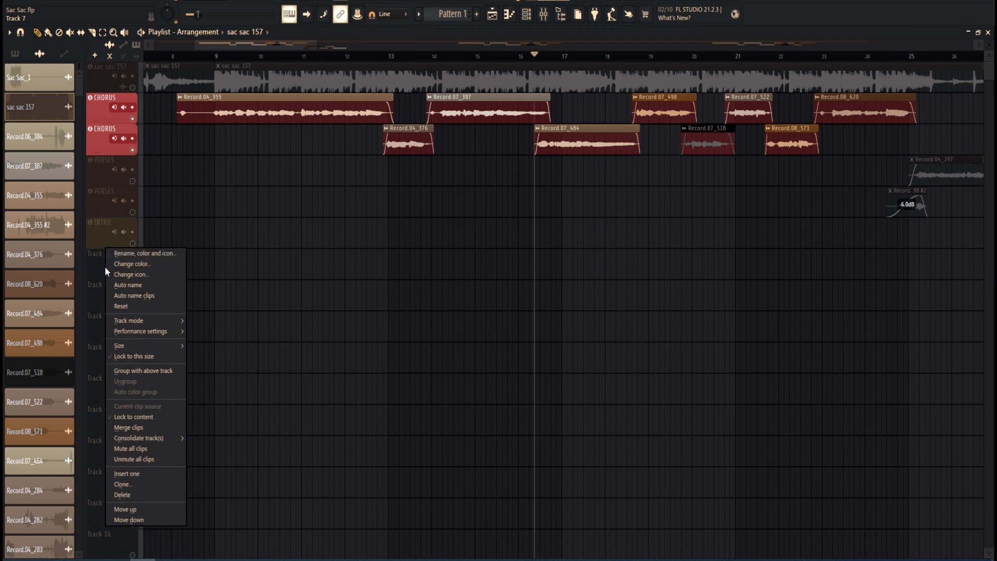
{"action": "mouse_move", "coordinate": [136, 320]}
{"action": "mouse_move", "coordinate": [205, 329]}
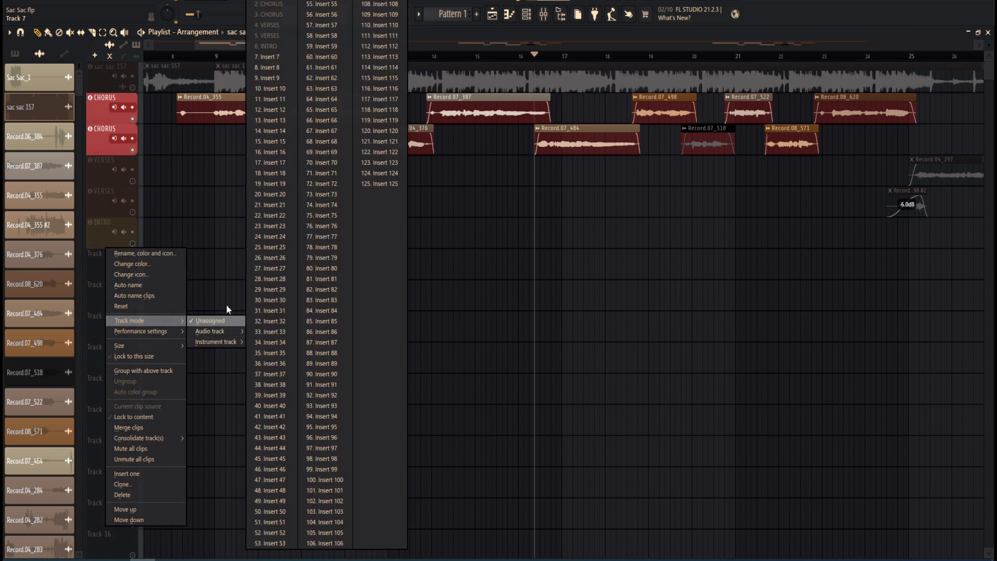
{"action": "left_click", "coordinate": [299, 57]}
Set Track 8 as an audio track routed to mixer Insert 8
{"action": "right_click", "coordinate": [120, 272]}
{"action": "mouse_move", "coordinate": [156, 344]}
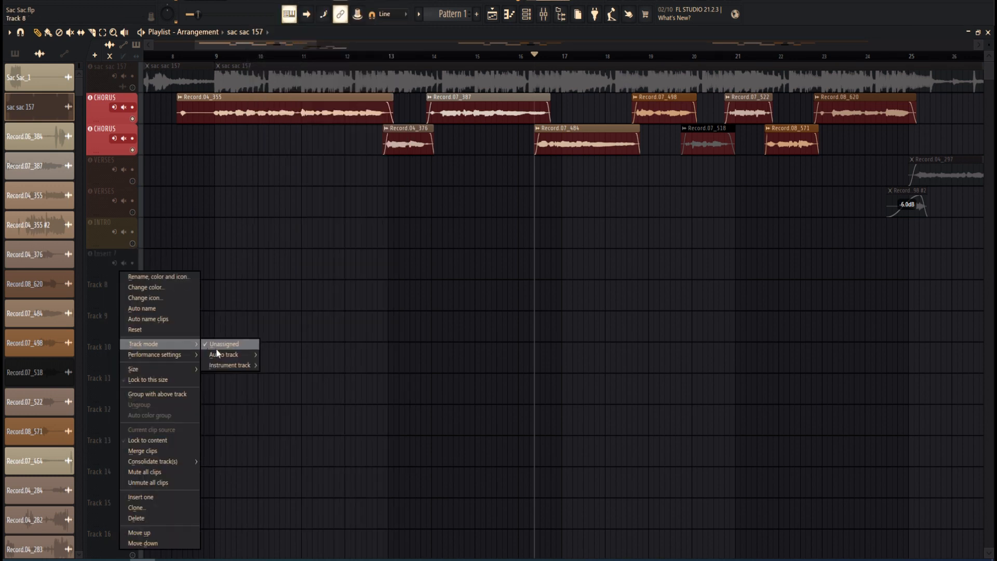
{"action": "mouse_move", "coordinate": [223, 354]}
{"action": "left_click", "coordinate": [288, 78]}
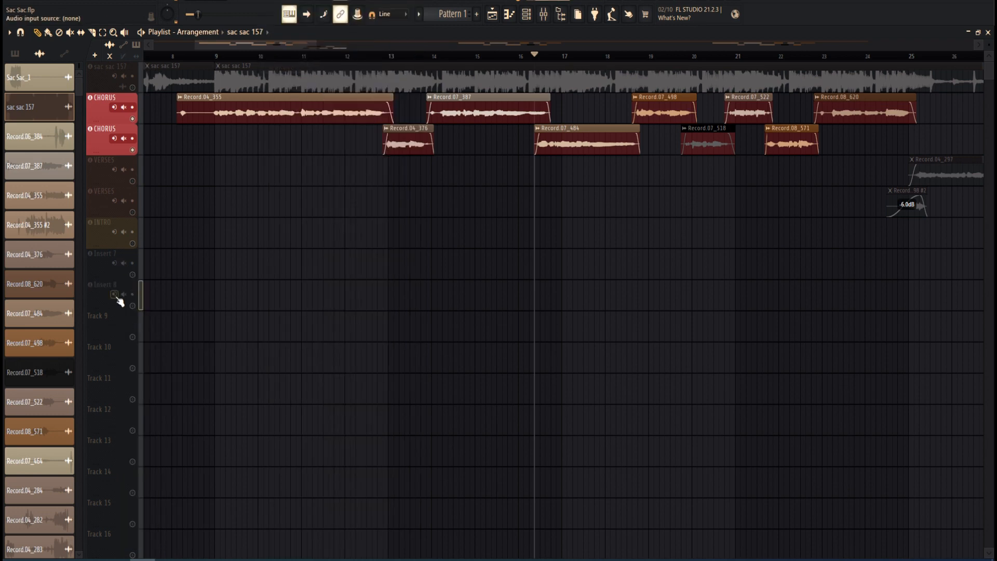
Check the empty Insert 7 and Insert 8 channels in the mixer
{"action": "left_click", "coordinate": [527, 19]}
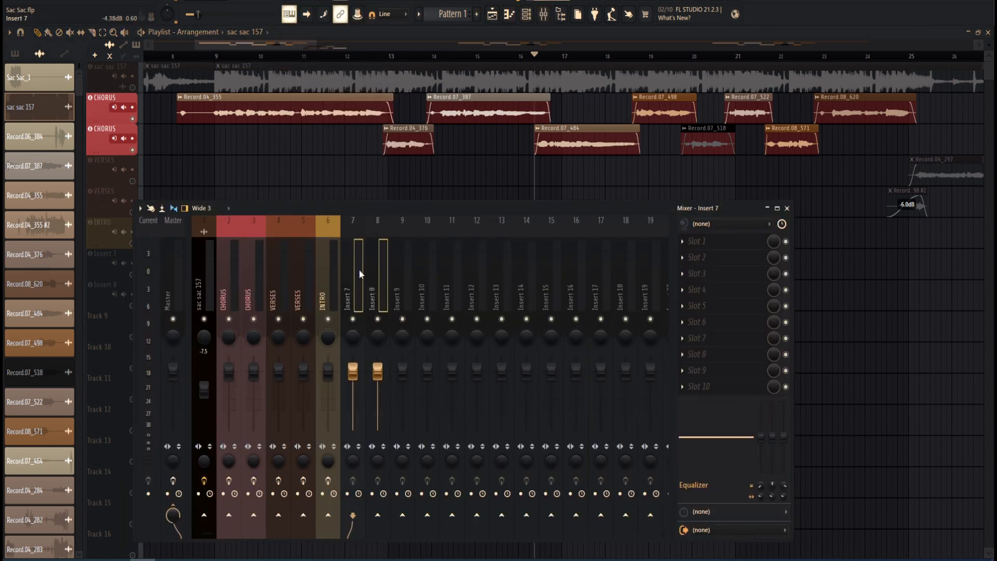
{"action": "mouse_move", "coordinate": [360, 272]}
{"action": "left_mouse_down"}
{"action": "mouse_move", "coordinate": [338, 286]}
{"action": "mouse_move", "coordinate": [366, 288]}
{"action": "mouse_move", "coordinate": [369, 269]}
{"action": "left_mouse_up"}
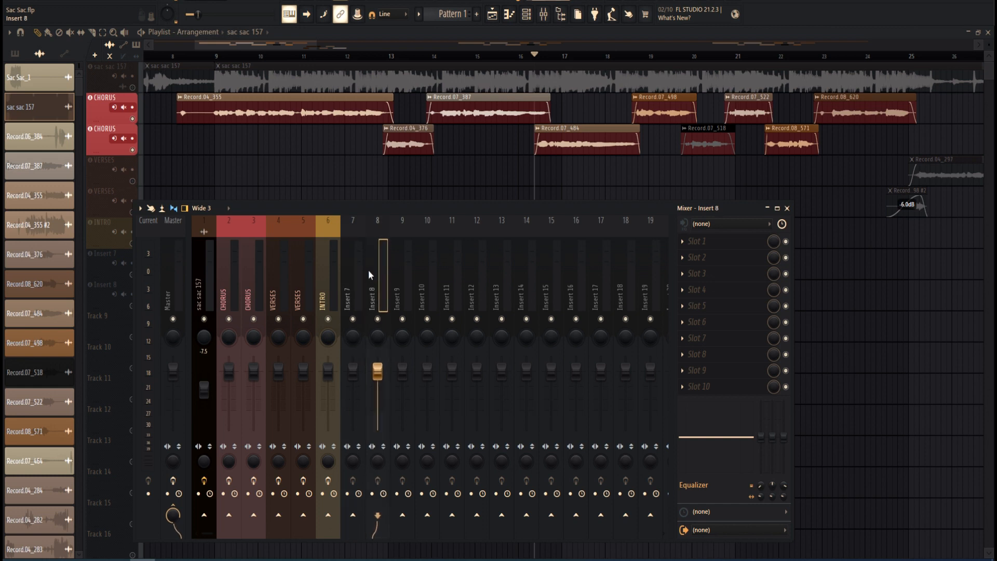
{"action": "key", "text": "F9"}
Select the Record.07_484 chorus clip, and undo the audio track assignments of Tracks 7 and 8
{"action": "left_click", "coordinate": [554, 139], "text": "ctrl"}
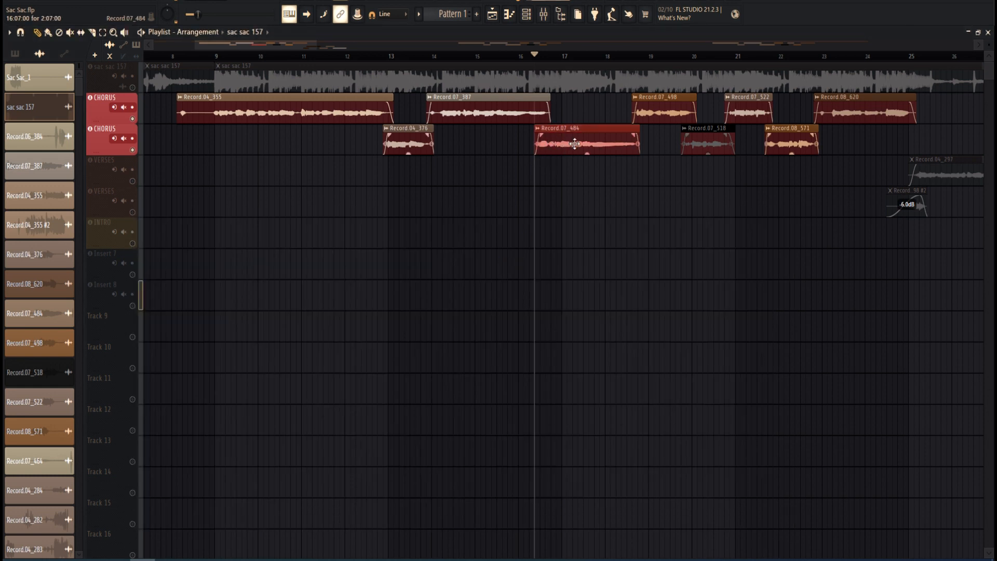
{"action": "left_click", "coordinate": [498, 115], "text": "ctrl"}
{"action": "key", "text": "ctrl+z"}
{"action": "key", "text": "ctrl+z"}
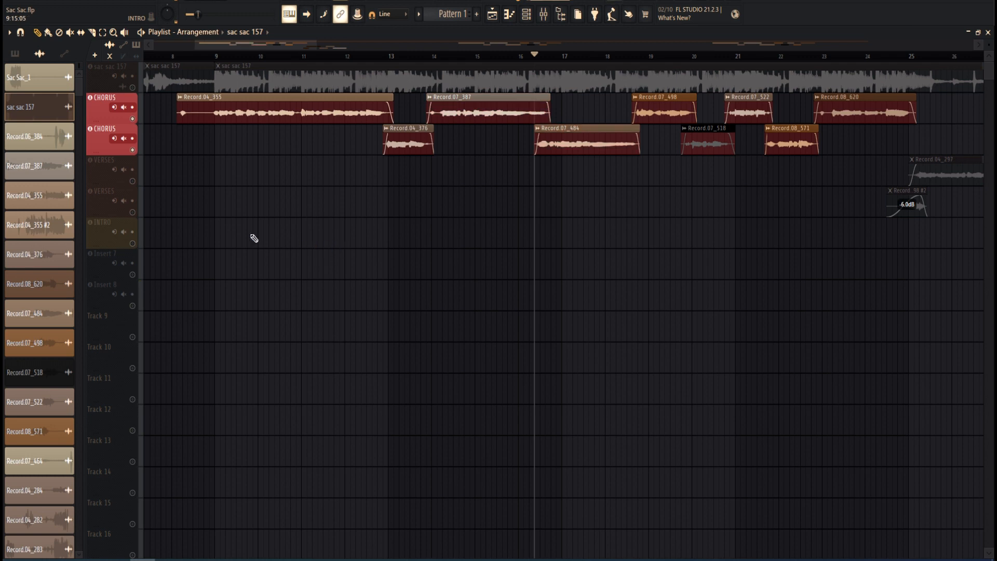
Play the soloed chorus vocals from the Record.04_376 clip with the mixer open
{"action": "scroll", "coordinate": [550, 174], "scroll_direction": "down", "scroll_amount": 3}
{"action": "scroll", "coordinate": [548, 167], "scroll_direction": "up", "scroll_amount": 3}
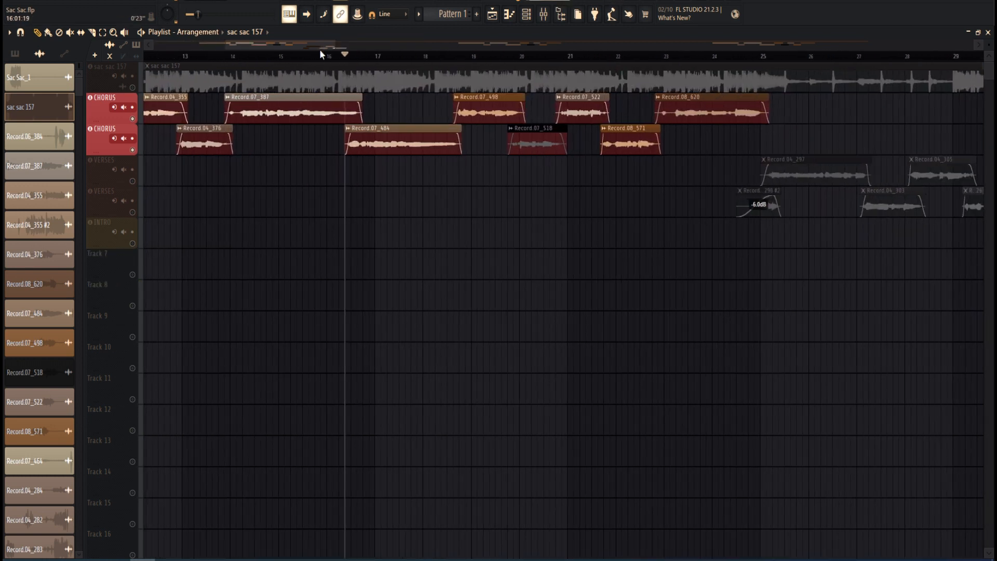
{"action": "left_click_drag", "start_coordinate": [320, 47], "coordinate": [314, 47]}
{"action": "left_click", "coordinate": [253, 56]}
{"action": "left_click", "coordinate": [544, 15]}
{"action": "key", "text": "space"}
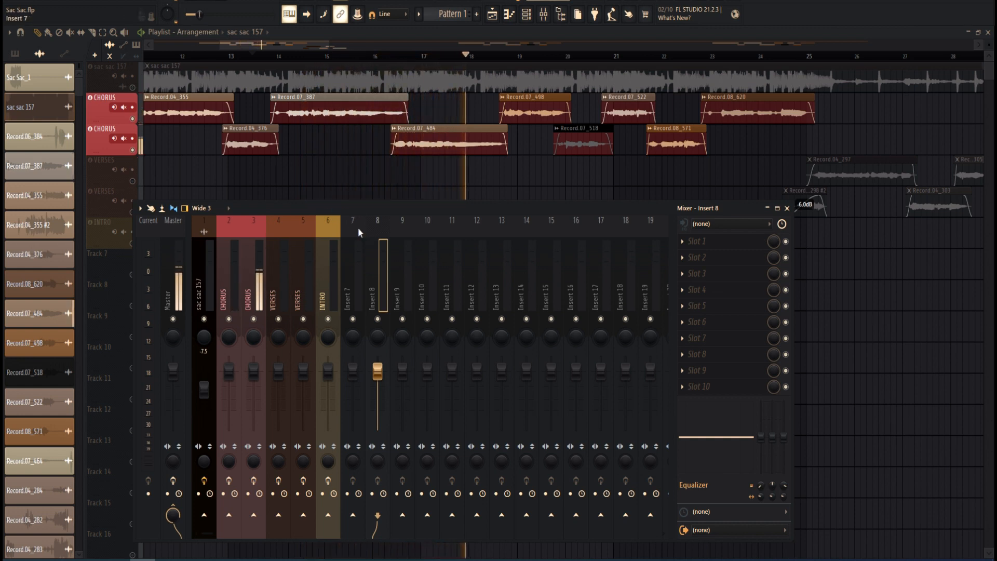
Stop playback, open Auto-Tune Pro on the first CHORUS mixer channel, and review its Input Type options, keeping Low Male
{"action": "left_click", "coordinate": [235, 267]}
{"action": "key", "text": "space"}
{"action": "left_click", "coordinate": [695, 241]}
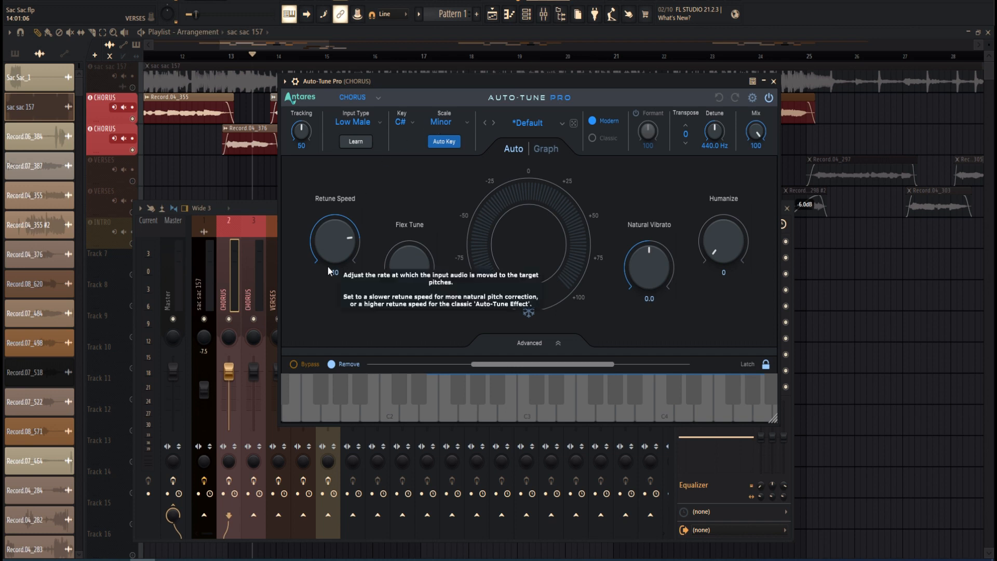
{"action": "left_click", "coordinate": [349, 125]}
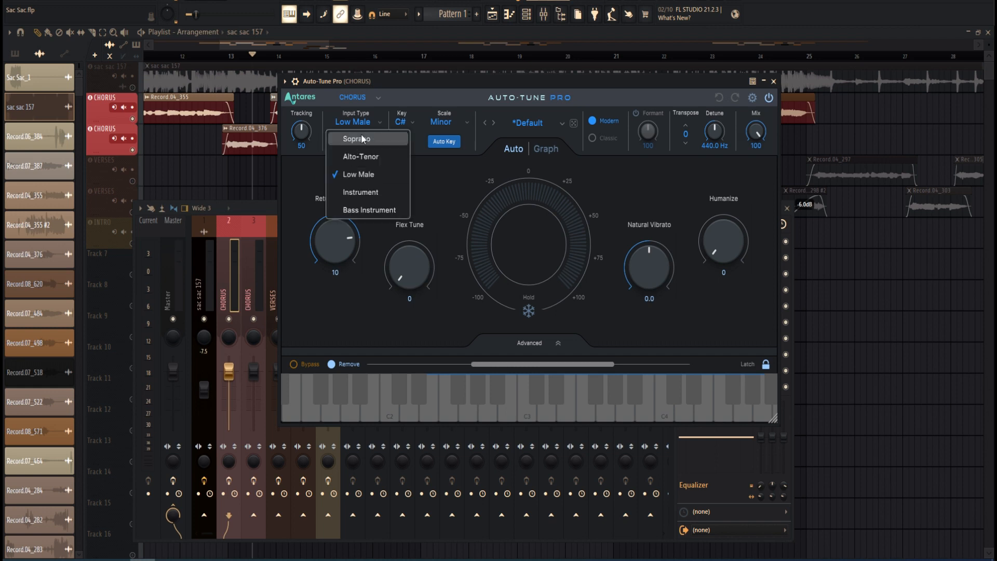
{"action": "left_click", "coordinate": [360, 176]}
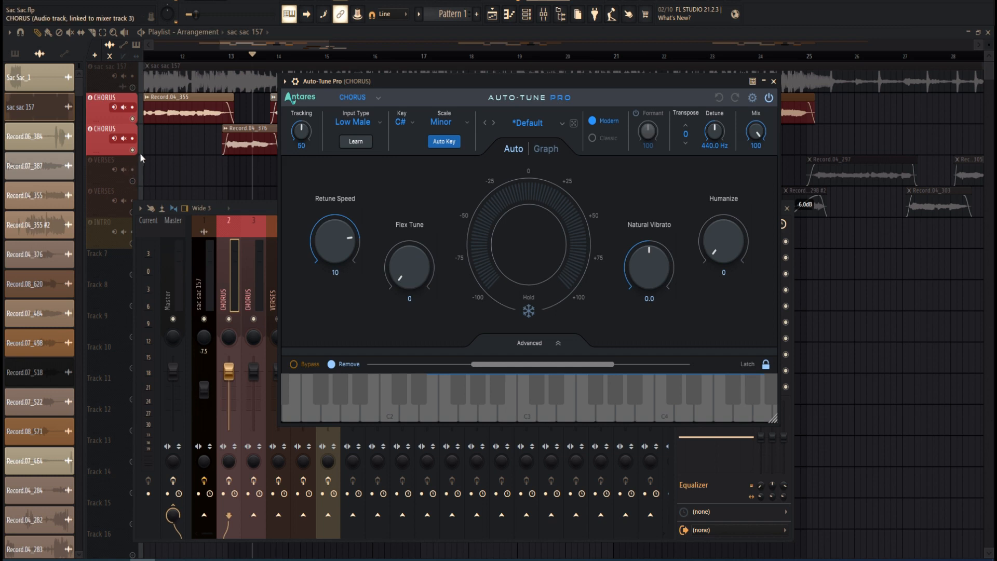
{"action": "left_click", "coordinate": [347, 123]}
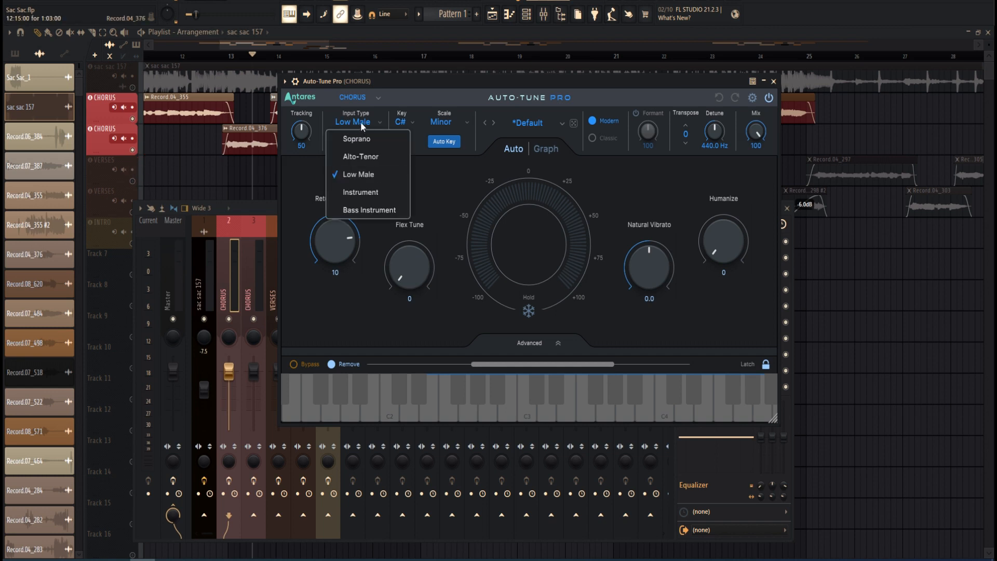
{"action": "left_click", "coordinate": [361, 122]}
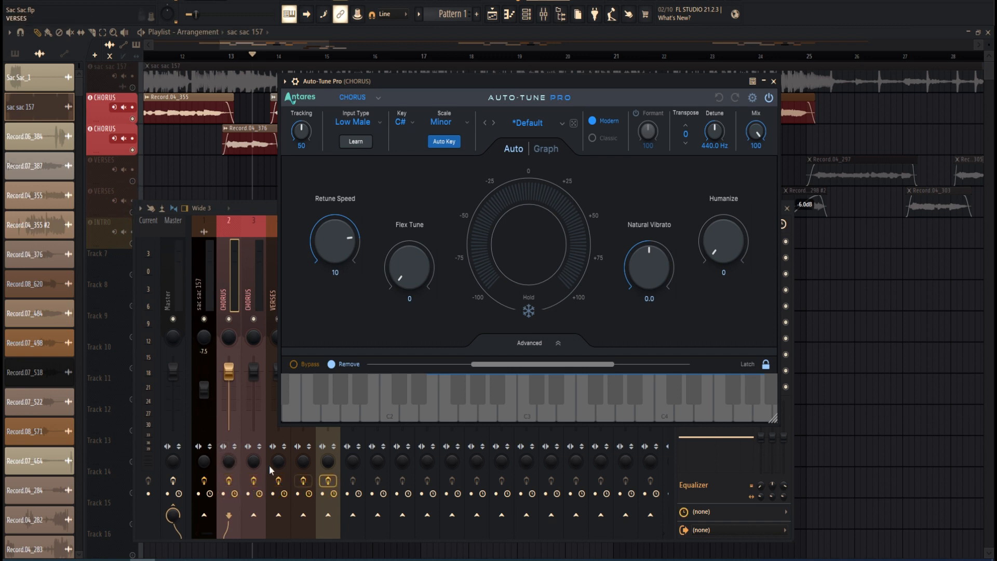
Play the chorus vocals briefly with the mixer in view, and close the Auto-Tune Pro window
{"action": "left_click", "coordinate": [251, 211]}
{"action": "key", "text": "space"}
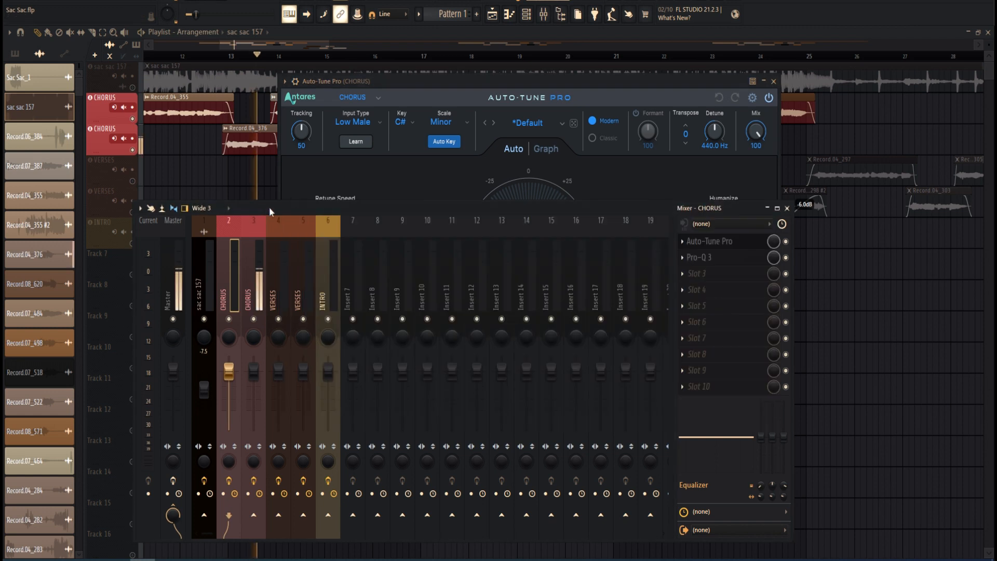
{"action": "left_click", "coordinate": [388, 87]}
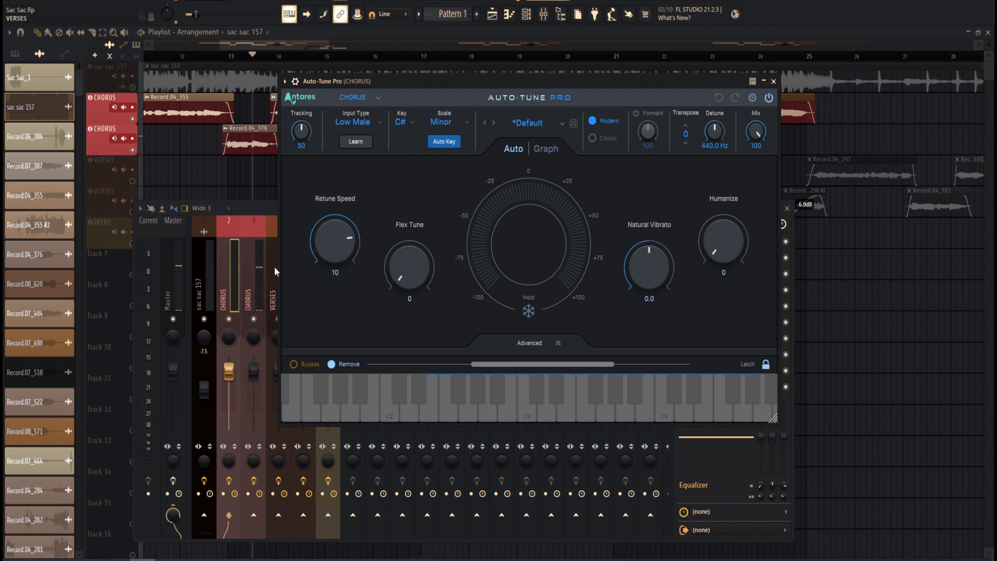
{"action": "key", "text": "Escape"}
Play the soloed chorus vocals from bar 9 and watch the CHORUS channels in the mixer
{"action": "scroll", "coordinate": [257, 137], "scroll_direction": "down", "scroll_amount": 3}
{"action": "scroll", "coordinate": [249, 174], "scroll_direction": "up", "scroll_amount": 3}
{"action": "scroll", "coordinate": [258, 130], "scroll_direction": "down", "scroll_amount": 5}
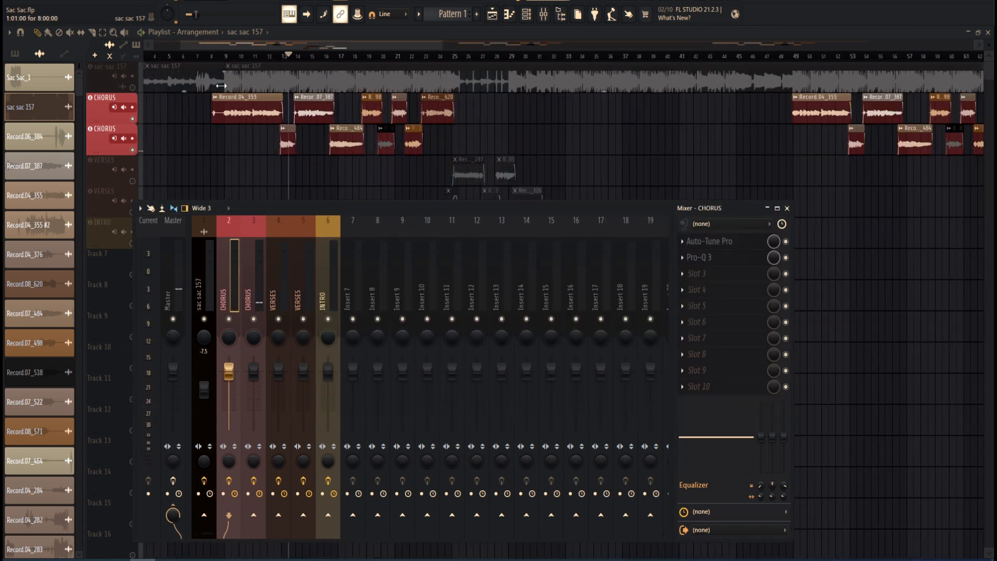
{"action": "scroll", "coordinate": [224, 91], "scroll_direction": "up", "scroll_amount": 3}
{"action": "left_click", "coordinate": [227, 66]}
{"action": "left_click", "coordinate": [225, 57]}
{"action": "left_click", "coordinate": [544, 14]}
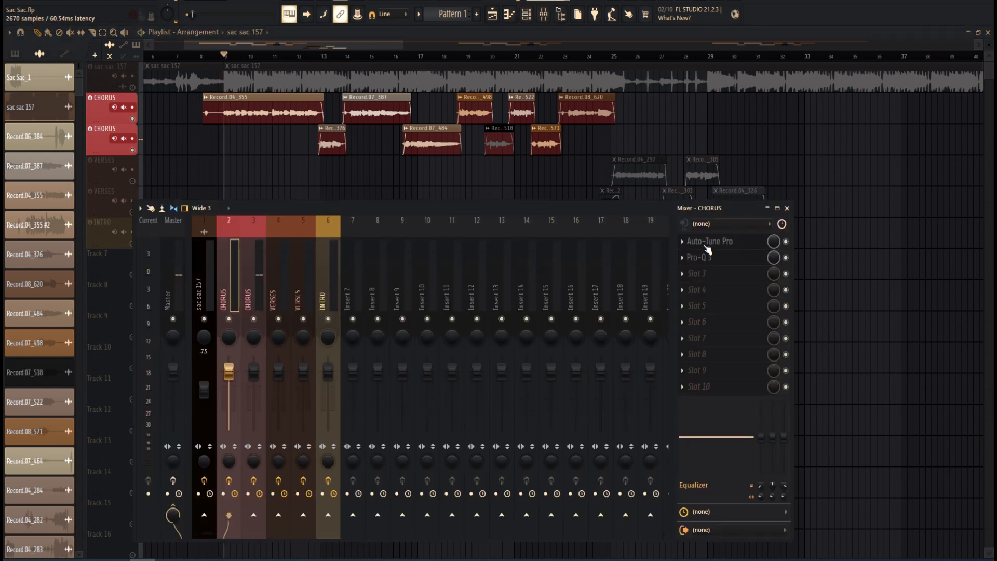
{"action": "scroll", "coordinate": [305, 161], "scroll_direction": "down", "scroll_amount": 5}
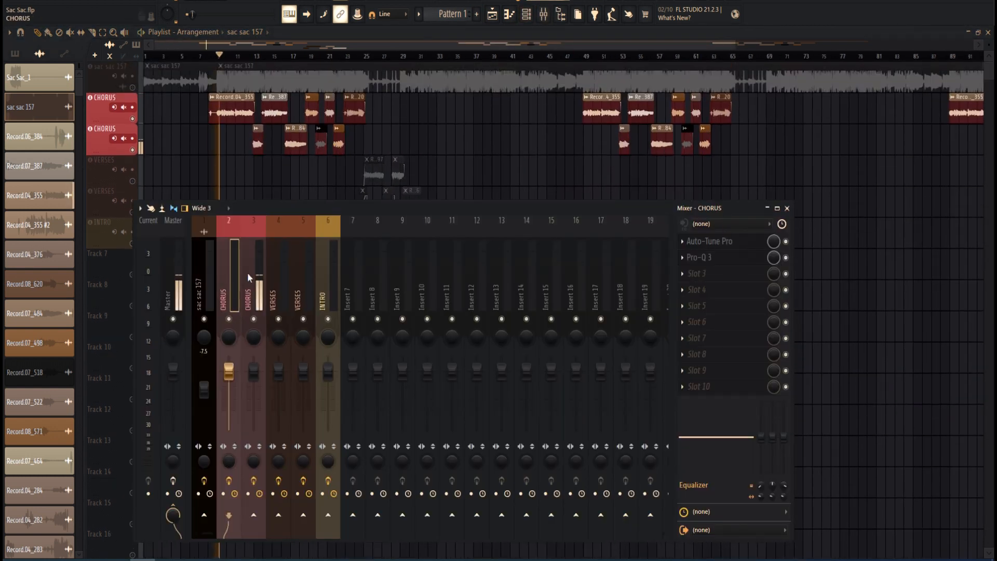
Make the first Record.04_355 clip unique on its CHORUS track, and try Auto-Tune Pro's Retune Speed at 0 on the CHORUS channel
{"action": "left_click", "coordinate": [222, 110]}
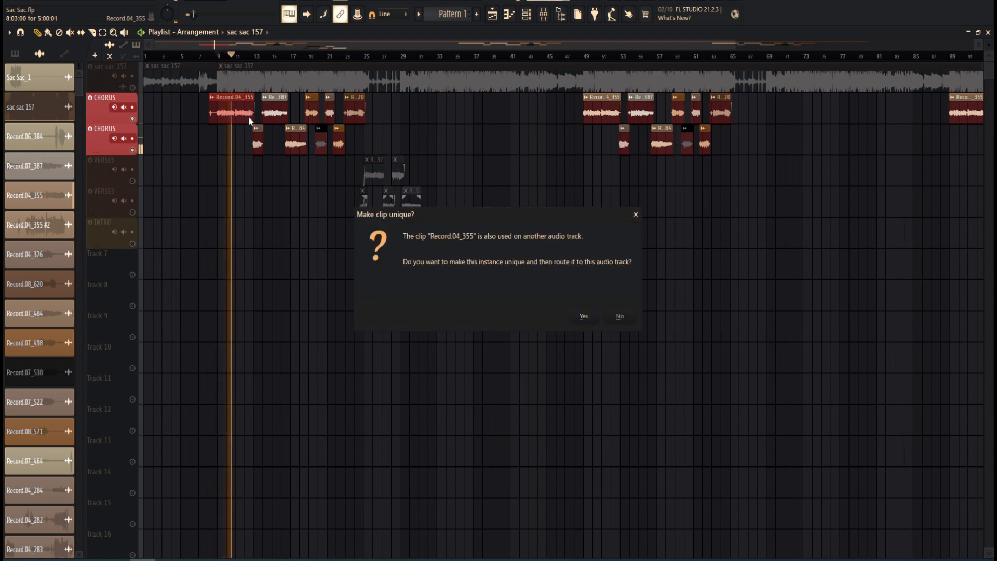
{"action": "key", "text": "Return"}
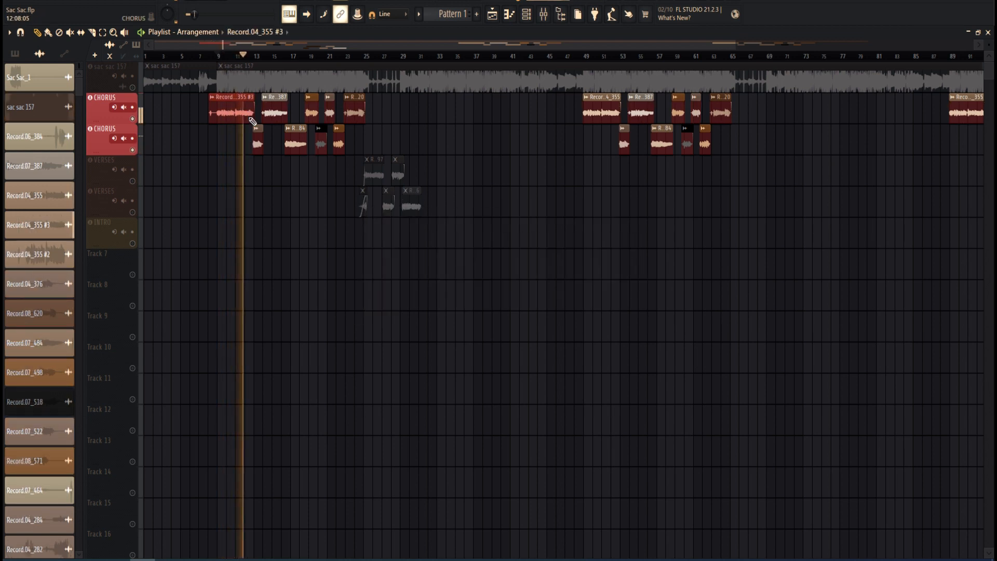
{"action": "left_click", "coordinate": [543, 14]}
{"action": "left_click", "coordinate": [710, 241]}
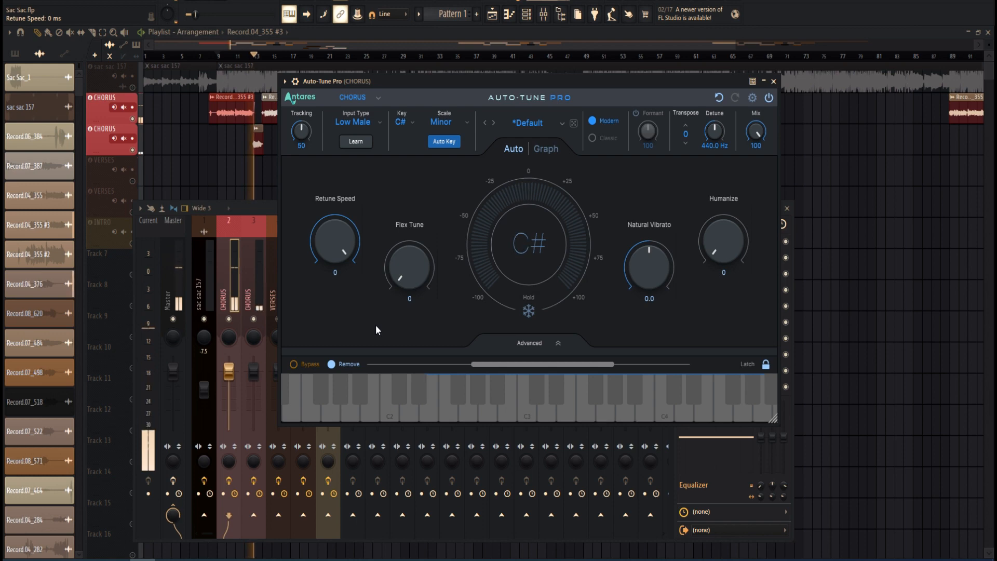
Undo the Retune Speed change, close Auto-Tune Pro, and undo making the Record.04_355 clip unique
{"action": "key", "text": "ctrl+z"}
{"action": "key", "text": "Escape"}
{"action": "key", "text": "space"}
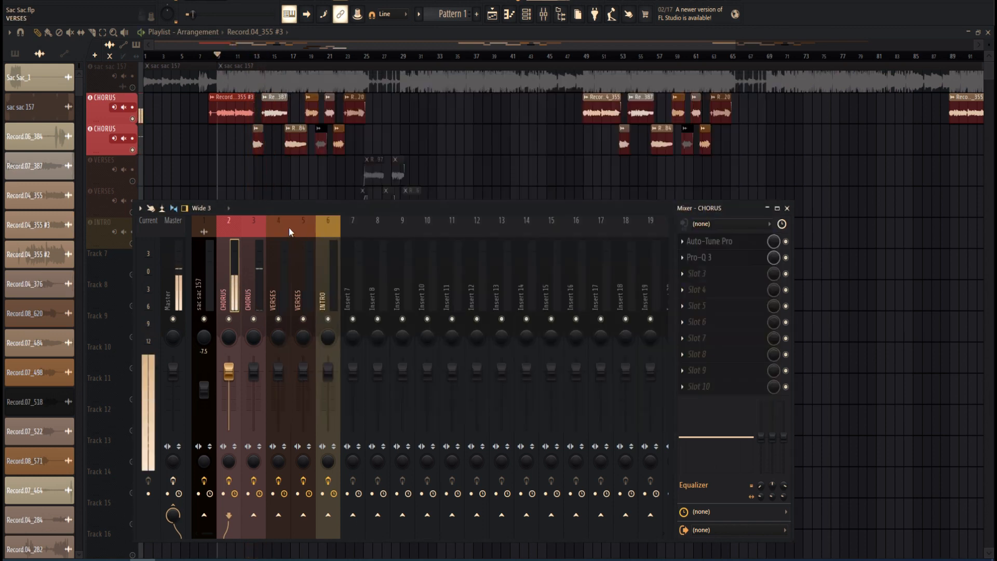
{"action": "scroll", "coordinate": [229, 171], "scroll_direction": "down", "scroll_amount": 3}
{"action": "scroll", "coordinate": [235, 162], "scroll_direction": "up", "scroll_amount": 3}
{"action": "scroll", "coordinate": [174, 151], "scroll_direction": "up", "scroll_amount": 2}
{"action": "key", "text": "ctrl+z"}
{"action": "key", "text": "ctrl+z"}
{"action": "key", "text": "ctrl+z"}
Review the Auto-Tune Pro, Pro-Q 3 and PanMan settings on the INTRO mixer channel
{"action": "scroll", "coordinate": [188, 143], "scroll_direction": "down", "scroll_amount": 3}
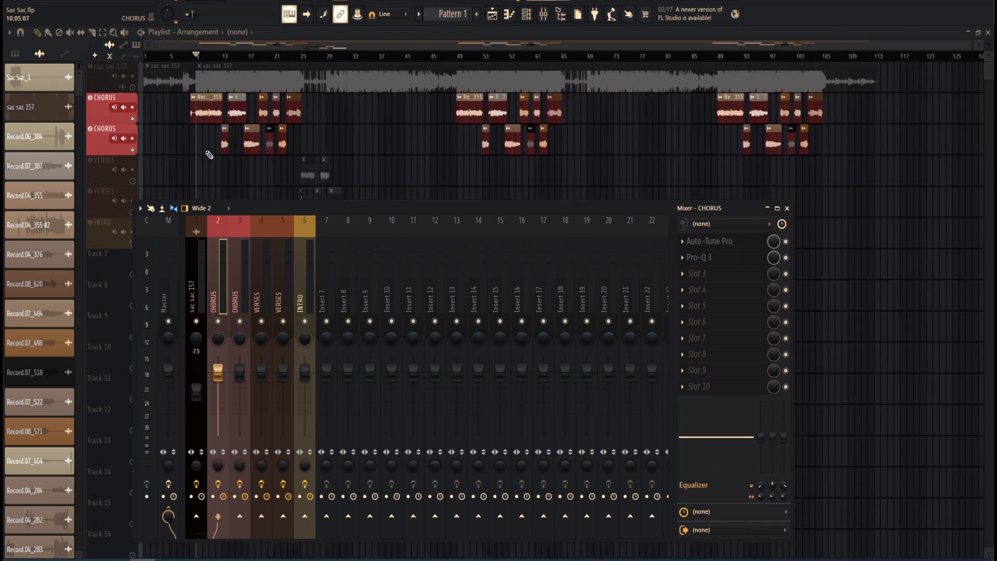
{"action": "key", "text": "F9"}
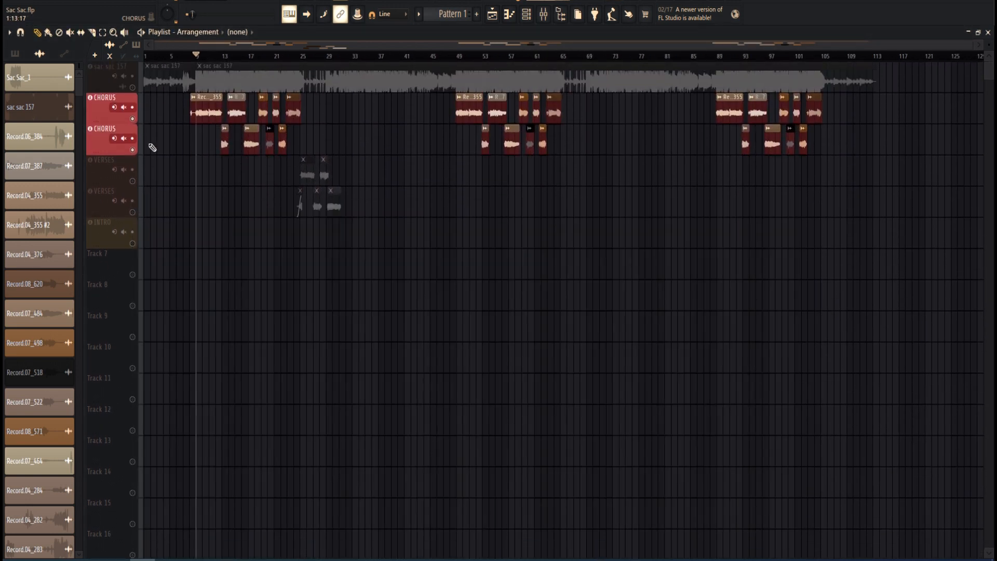
{"action": "scroll", "coordinate": [163, 150], "scroll_direction": "up", "scroll_amount": 5}
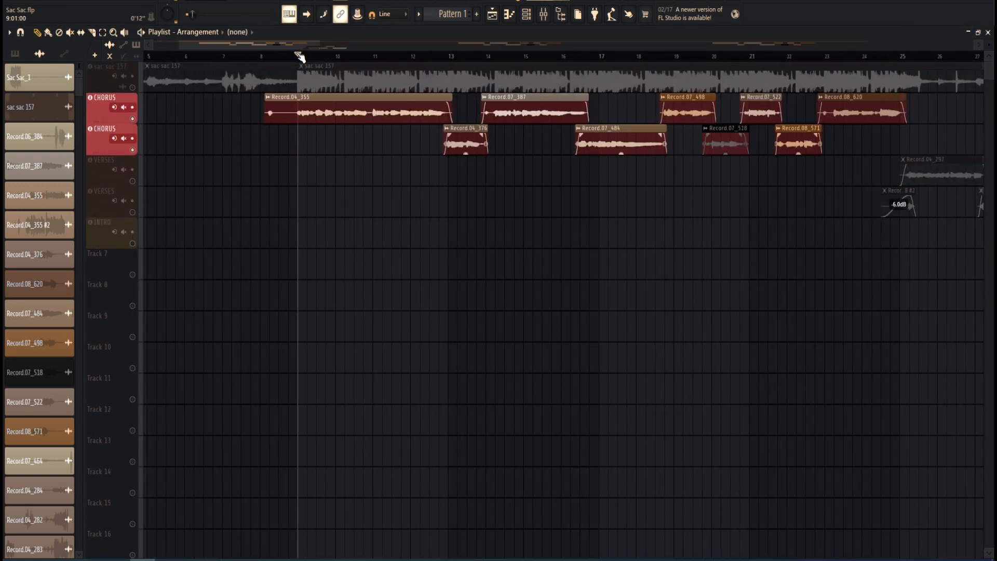
{"action": "key", "text": "F9"}
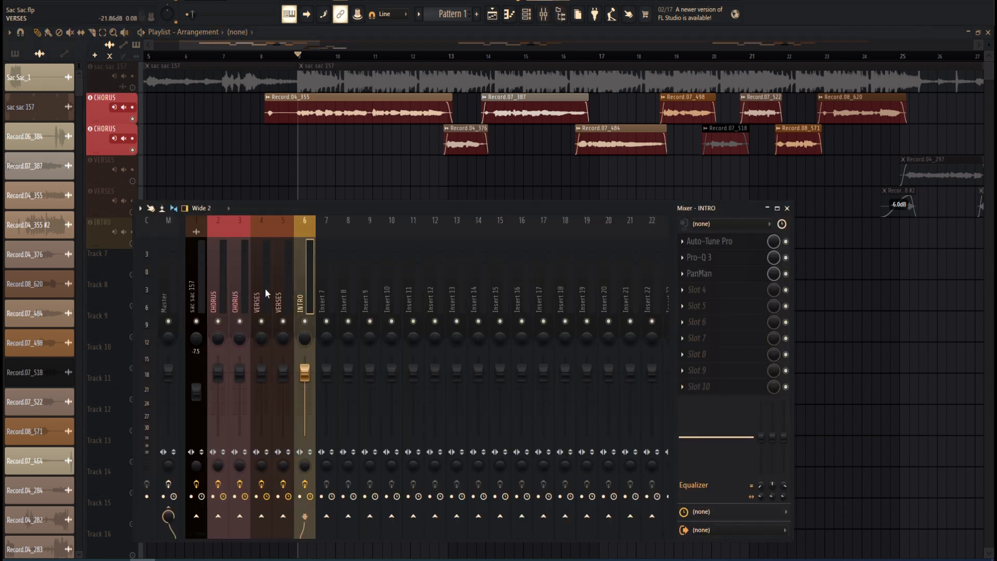
{"action": "left_click", "coordinate": [735, 241]}
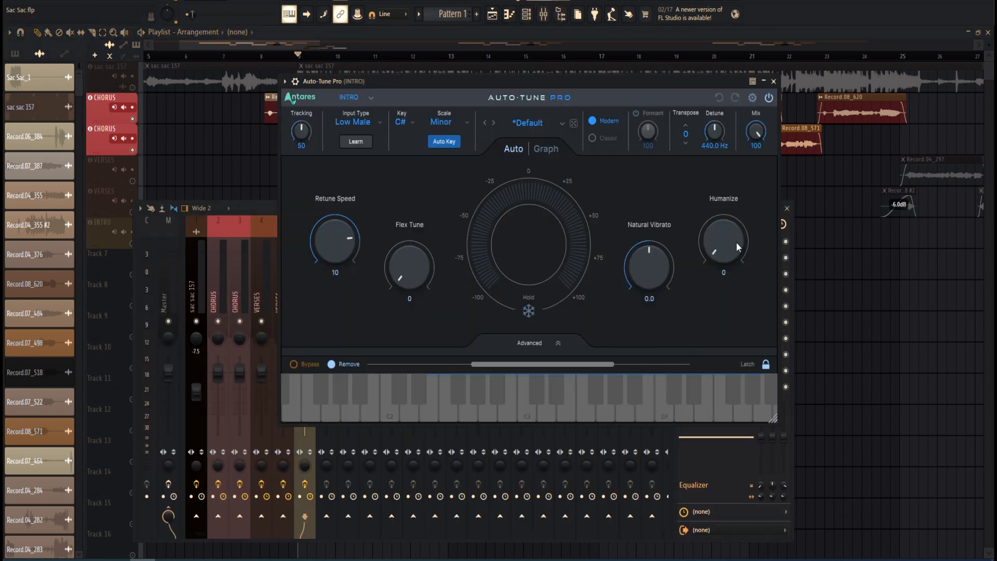
{"action": "key", "text": "Escape"}
{"action": "left_click", "coordinate": [702, 258]}
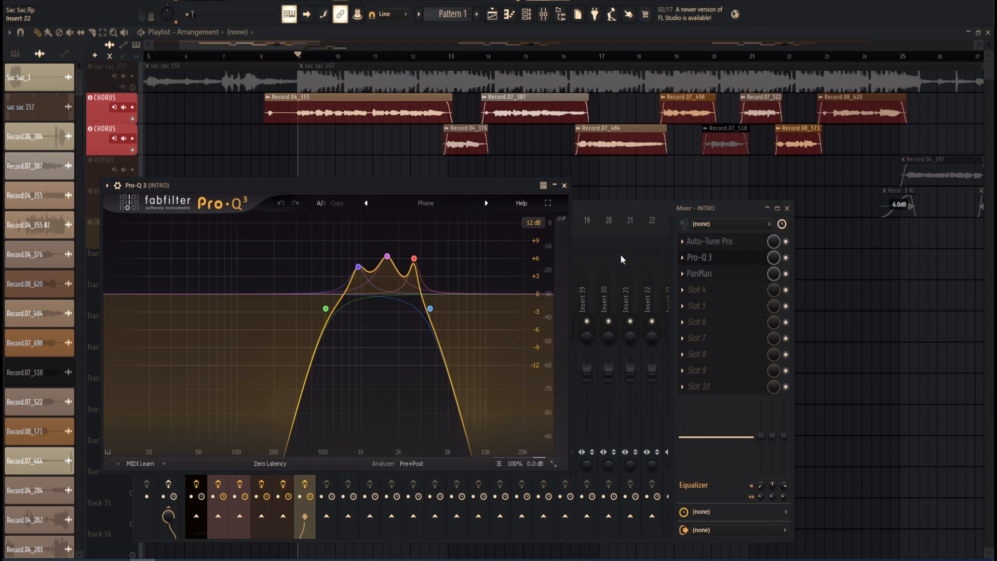
{"action": "left_click", "coordinate": [714, 274]}
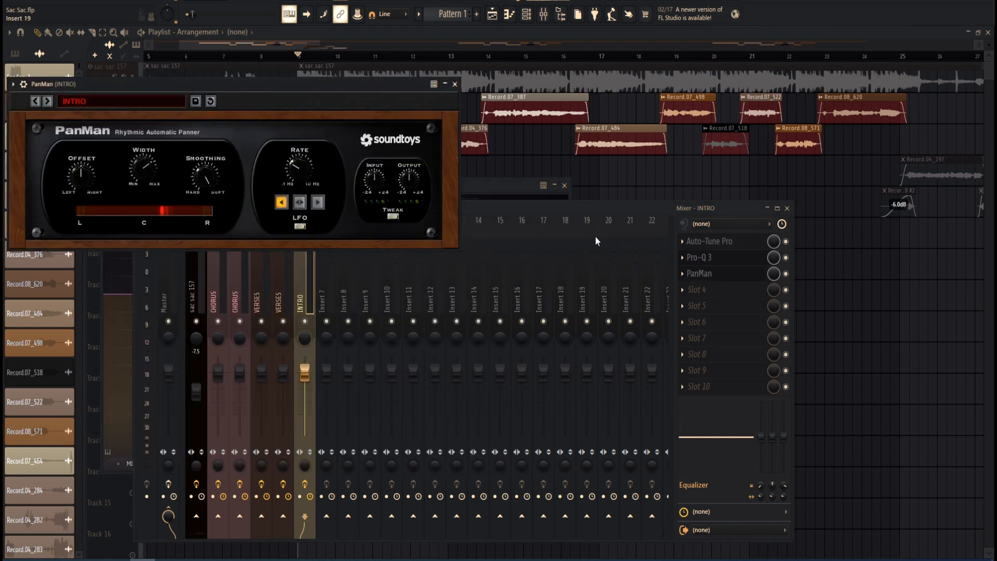
{"action": "key", "text": "Escape"}
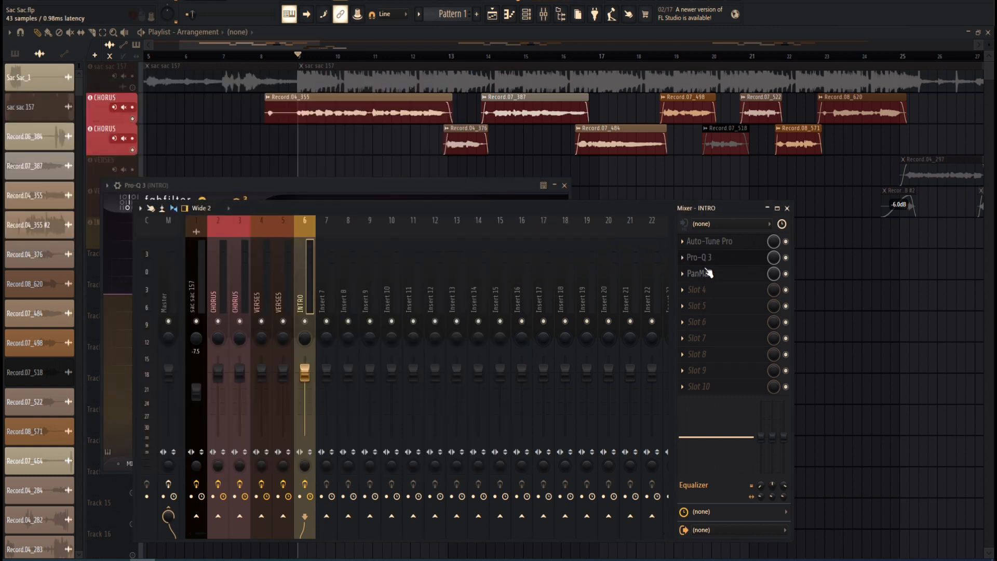
{"action": "key", "text": "Escape"}
Replace PanMan on the INTRO channel with Fruity PanOMatic and set its LFO target to Pan
{"action": "left_click", "coordinate": [682, 276]}
{"action": "mouse_move", "coordinate": [694, 288]}
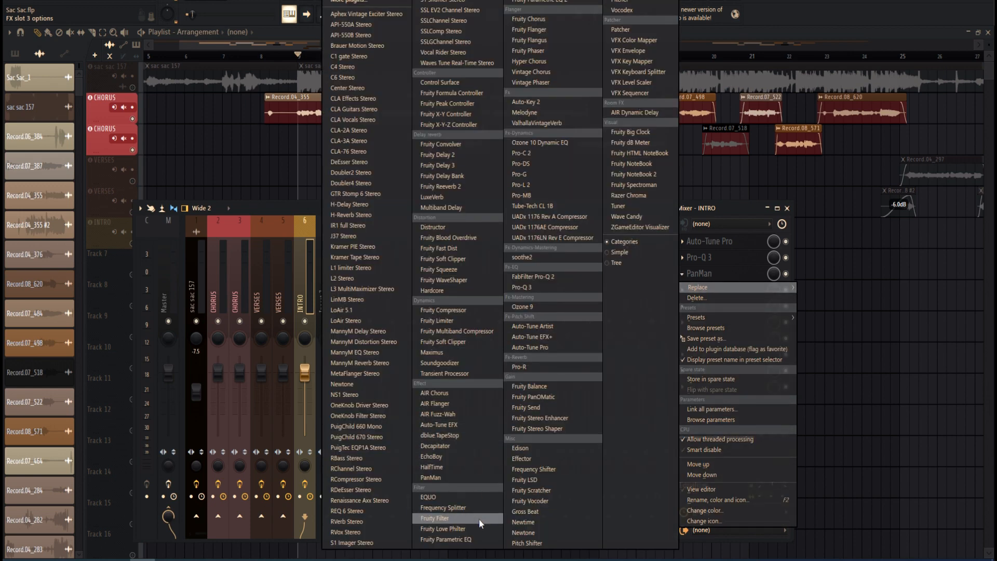
{"action": "left_click", "coordinate": [532, 396]}
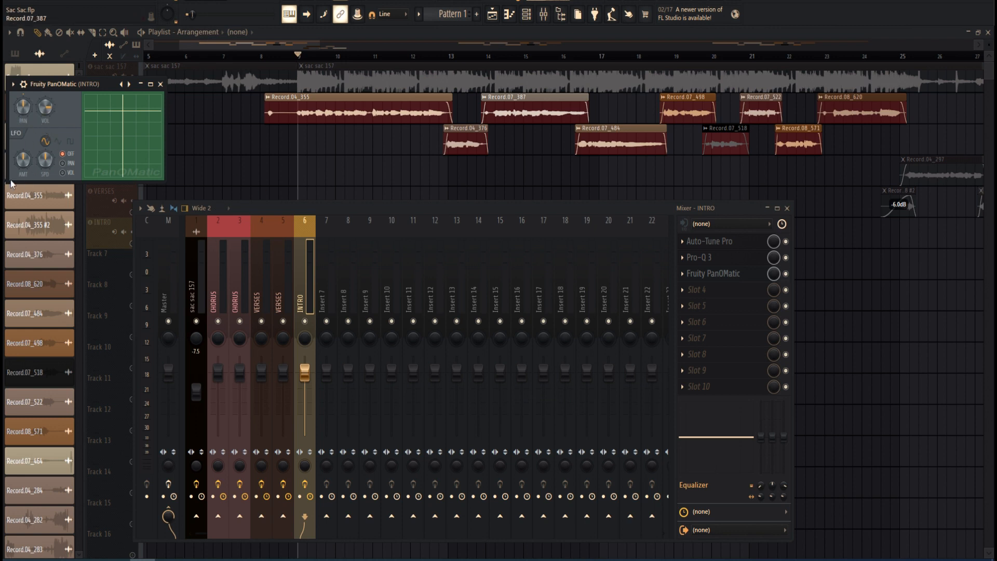
{"action": "left_click", "coordinate": [69, 165]}
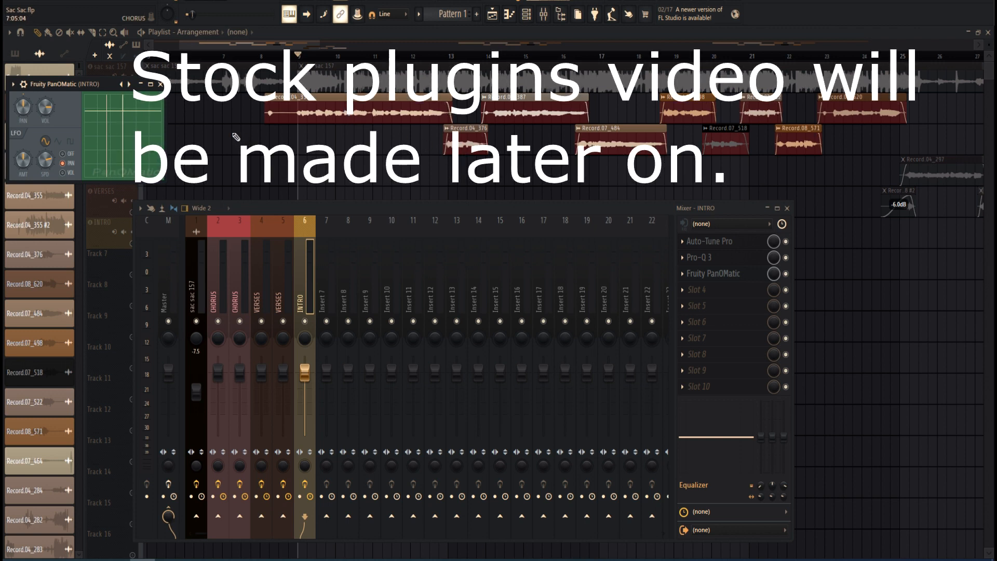
Check Auto-Tune Pro on the first CHORUS channel and browse its possible replacement plugins without choosing one
{"action": "mouse_move", "coordinate": [210, 278]}
{"action": "left_mouse_down"}
{"action": "mouse_move", "coordinate": [304, 287]}
{"action": "mouse_move", "coordinate": [226, 284]}
{"action": "left_mouse_up"}
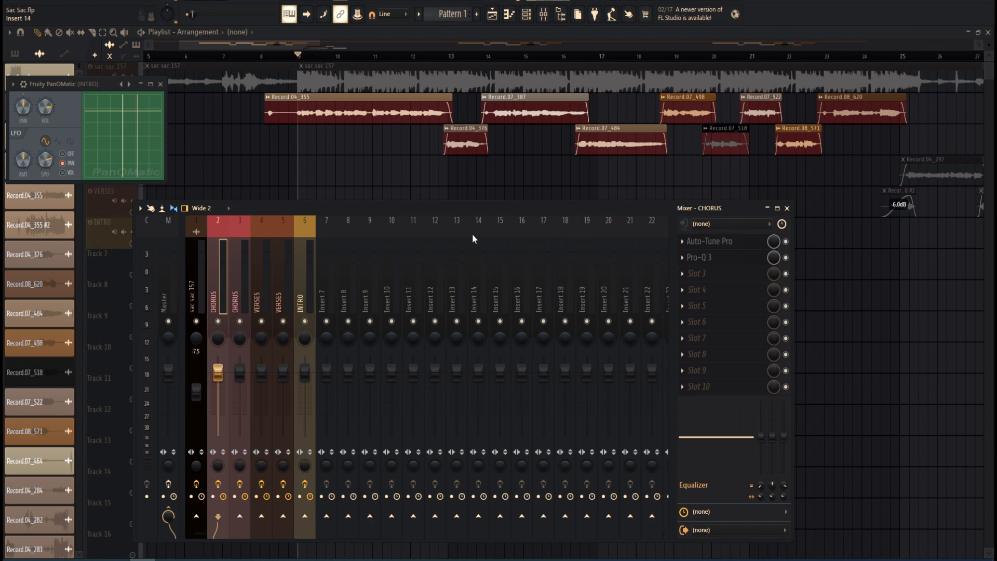
{"action": "left_click", "coordinate": [706, 241]}
{"action": "left_click", "coordinate": [763, 81]}
{"action": "left_click", "coordinate": [681, 240]}
{"action": "mouse_move", "coordinate": [698, 255]}
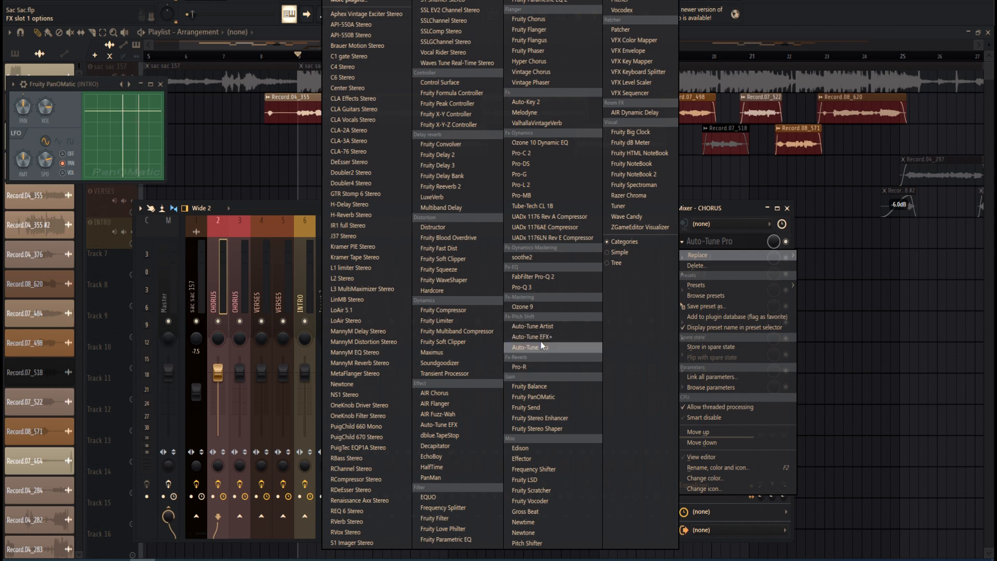
{"action": "left_click", "coordinate": [724, 208]}
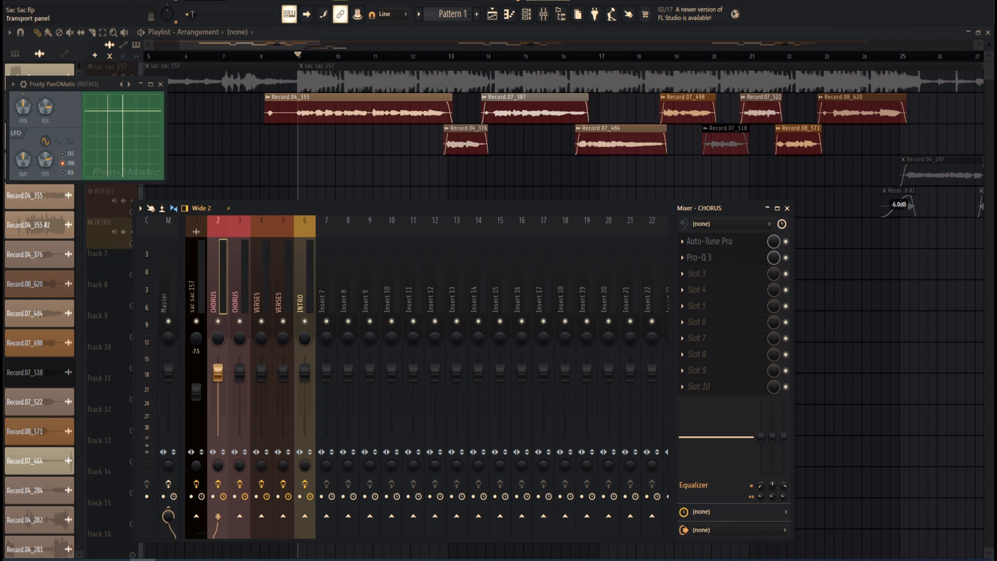
Switch the mixer to the Wide 3 layout and look over the vocal channels
{"action": "mouse_move", "coordinate": [230, 282]}
{"action": "left_mouse_down"}
{"action": "mouse_move", "coordinate": [319, 280]}
{"action": "mouse_move", "coordinate": [216, 284]}
{"action": "left_mouse_up"}
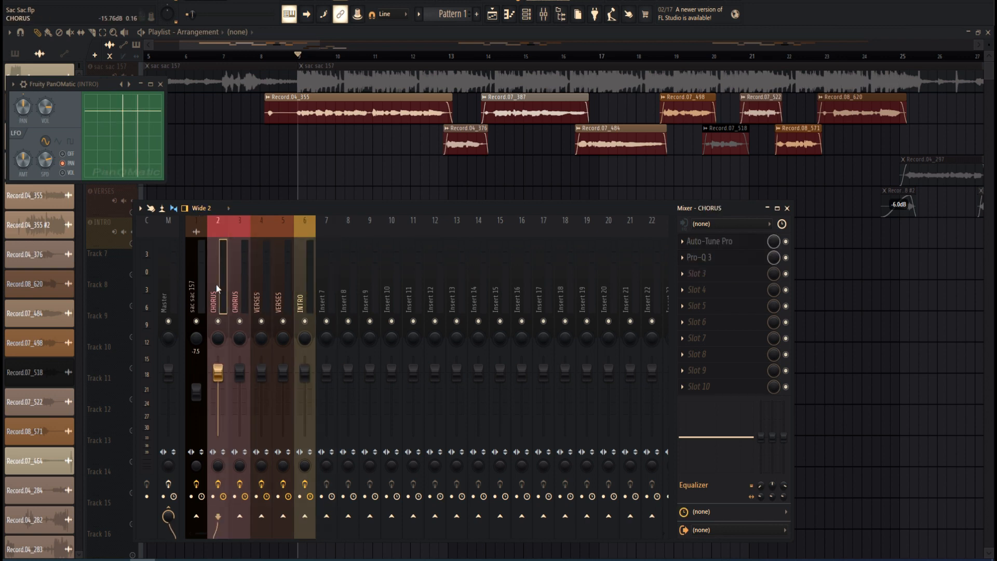
{"action": "left_click", "coordinate": [213, 212]}
{"action": "left_click", "coordinate": [212, 280]}
{"action": "left_click_drag", "start_coordinate": [261, 282], "coordinate": [359, 275]}
Rename mixer Insert 10 as MAIN MIX and color it pink
{"action": "right_click", "coordinate": [422, 269]}
{"action": "left_click", "coordinate": [465, 232]}
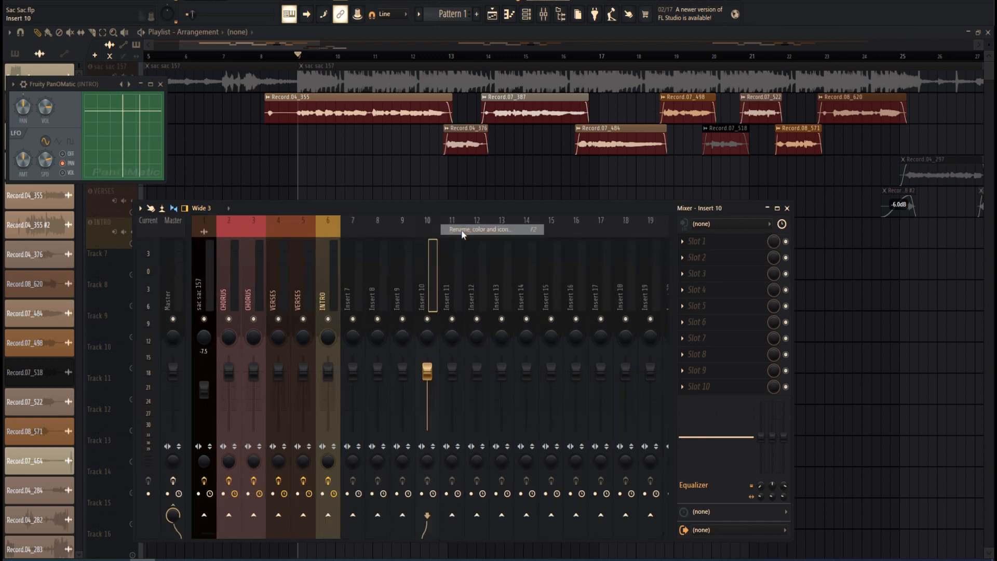
{"action": "type", "text": "MAIN MIX"}
{"action": "key", "text": "Return"}
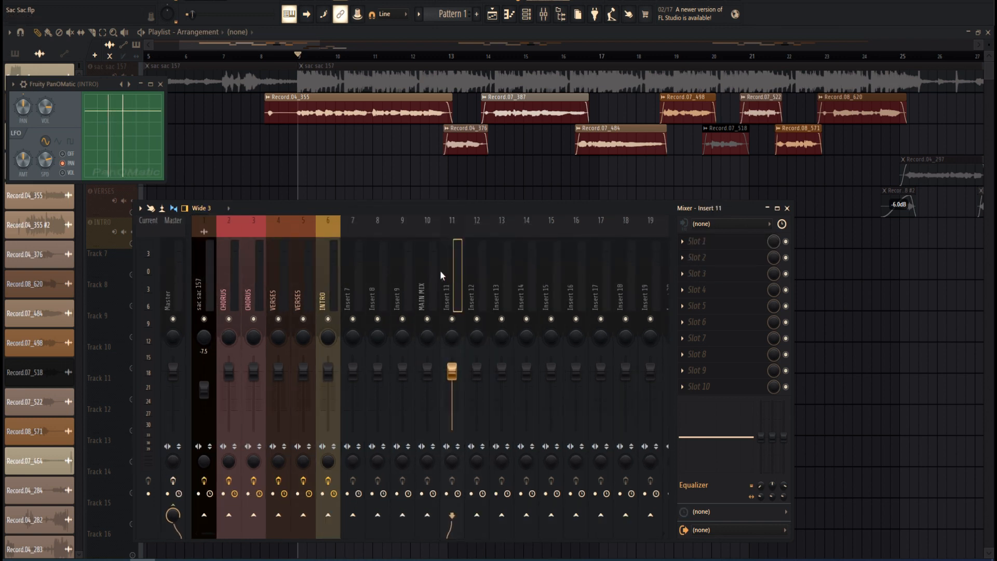
{"action": "right_click", "coordinate": [439, 249]}
{"action": "left_click", "coordinate": [465, 241]}
{"action": "left_click", "coordinate": [572, 253]}
Rename mixer Insert 11 as DELAY and color it magenta
{"action": "right_click", "coordinate": [457, 259]}
{"action": "left_click", "coordinate": [492, 230]}
{"action": "type", "text": "DELAY"}
{"action": "key", "text": "Return"}
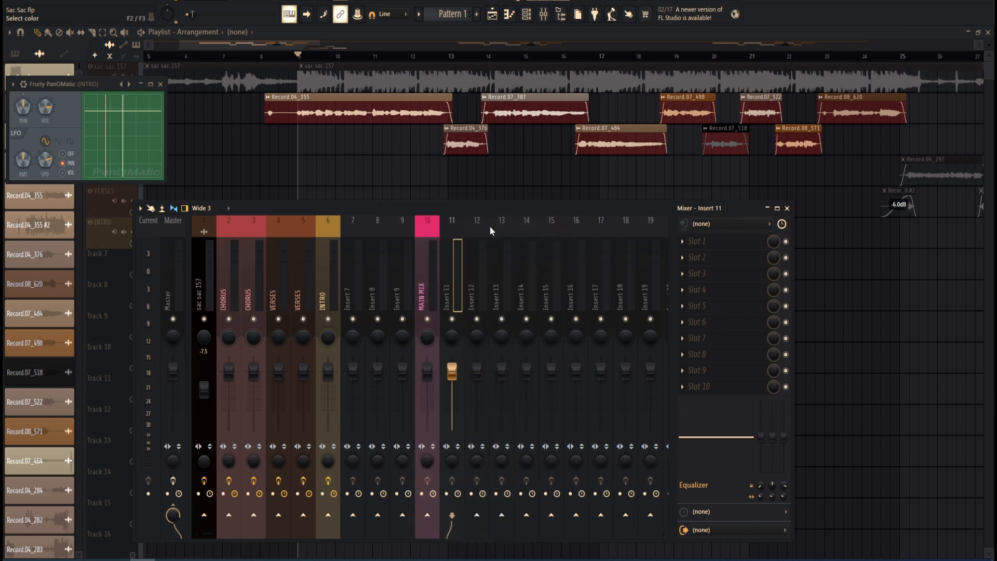
{"action": "right_click", "coordinate": [460, 262]}
{"action": "left_click", "coordinate": [483, 238]}
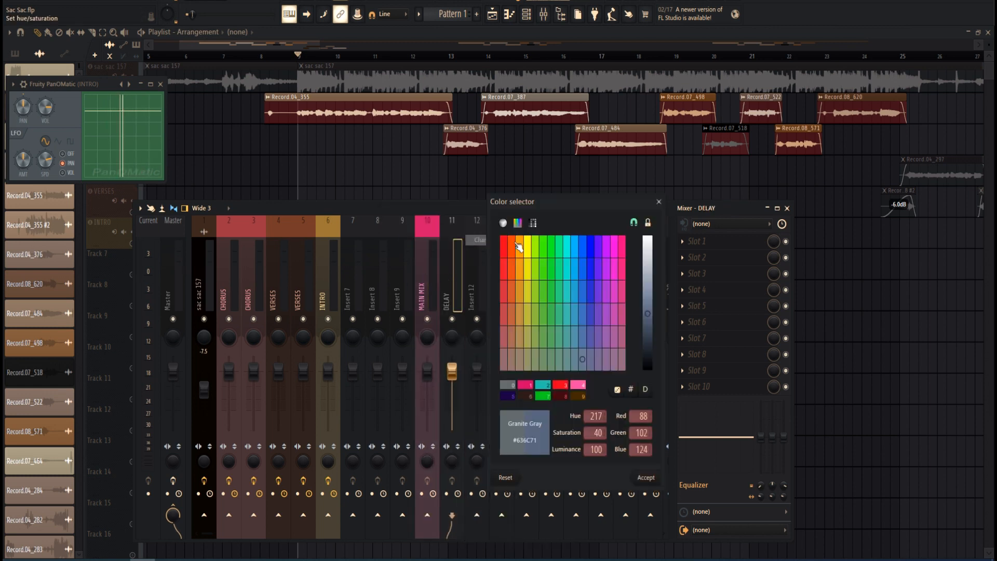
{"action": "left_click", "coordinate": [619, 258]}
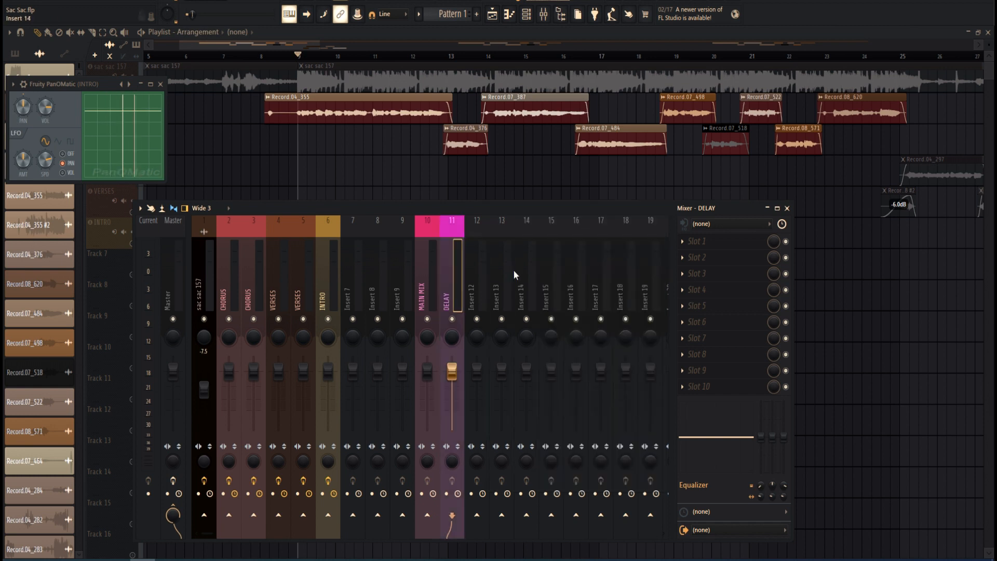
Rename mixer Insert 12 as REVERB and color it purple
{"action": "right_click", "coordinate": [481, 276]}
{"action": "left_click", "coordinate": [520, 229]}
{"action": "type", "text": "REE"}
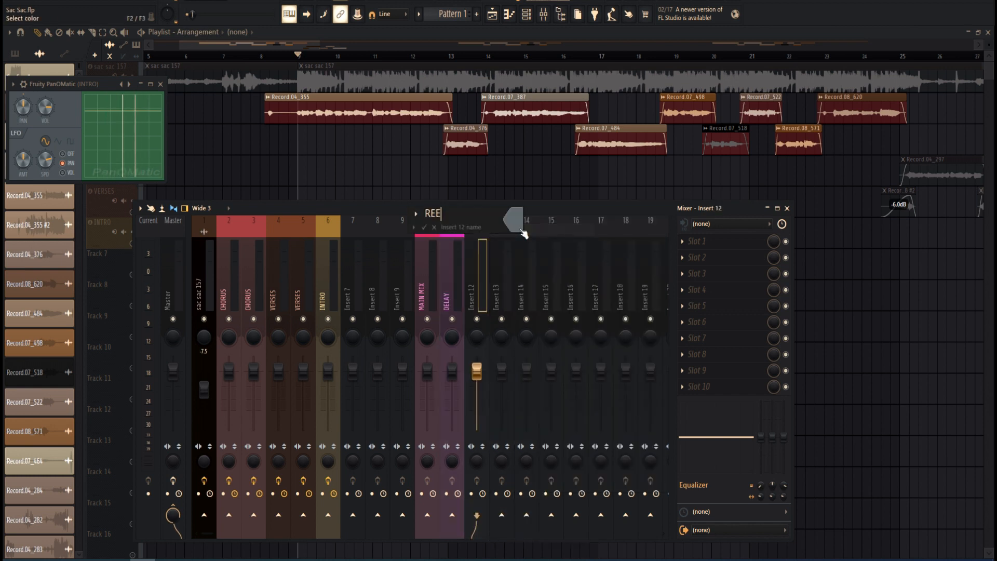
{"action": "type", "text": "ERB"}
{"action": "key", "text": "Return"}
{"action": "right_click", "coordinate": [480, 277]}
{"action": "left_click", "coordinate": [534, 240]}
{"action": "left_click", "coordinate": [621, 255]}
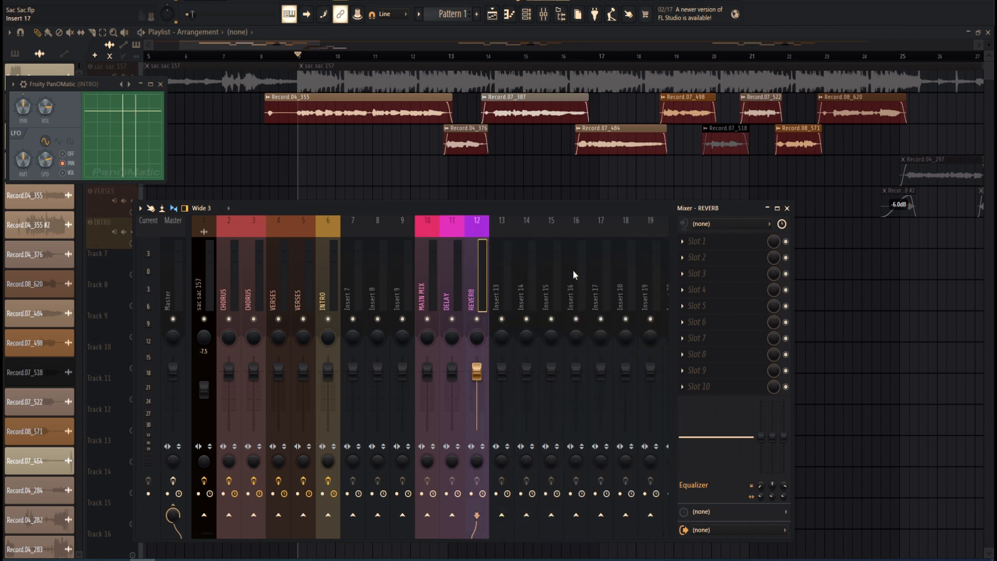
Send the MAIN MIX channel to both the DELAY and REVERB channels
{"action": "left_click", "coordinate": [441, 284]}
{"action": "left_click", "coordinate": [452, 515]}
{"action": "left_click", "coordinate": [477, 515]}
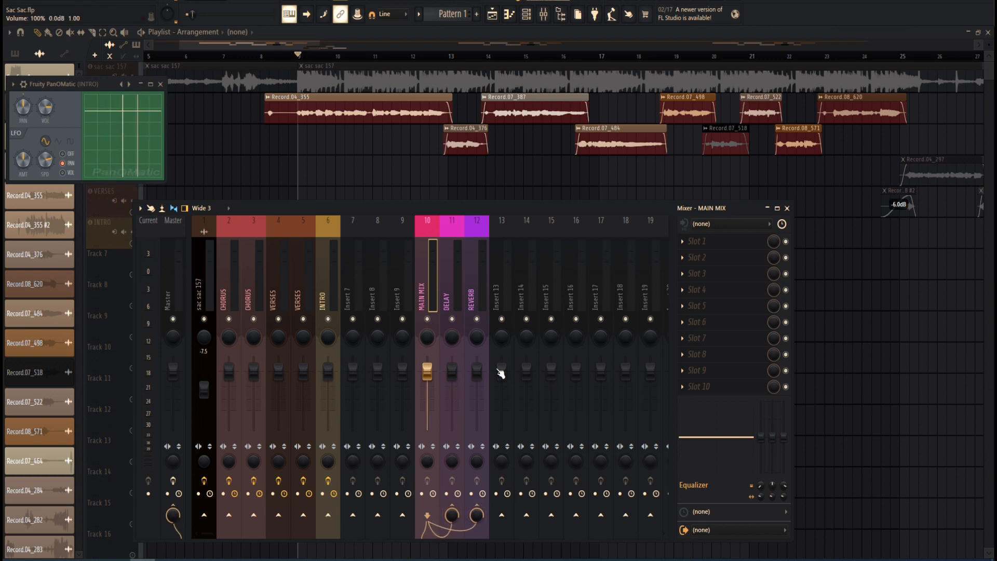
Route the CHORUS, VERSES and INTRO channels to the MAIN MIX channel only
{"action": "left_click_drag", "start_coordinate": [232, 276], "coordinate": [329, 276]}
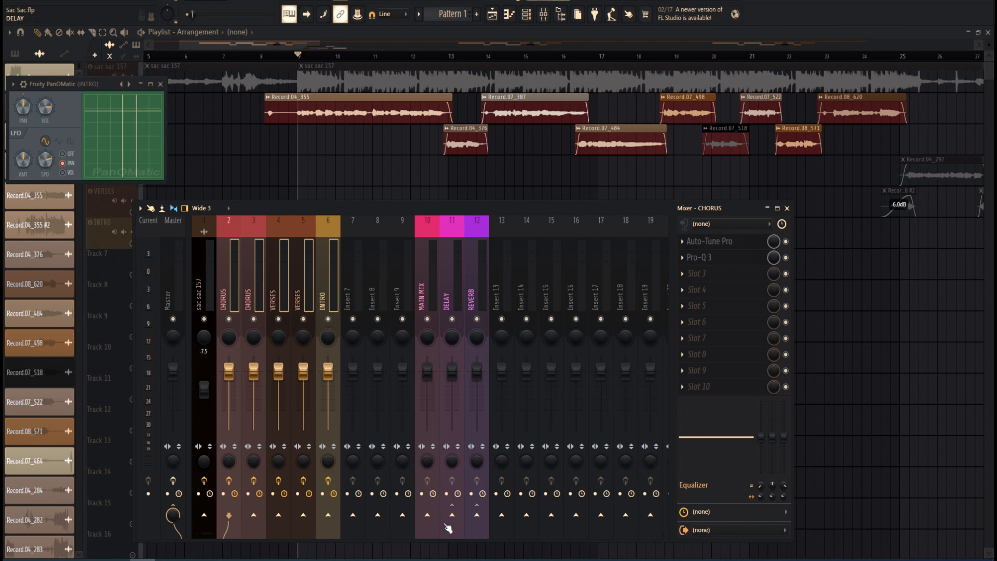
{"action": "right_click", "coordinate": [429, 515]}
{"action": "left_click", "coordinate": [447, 517]}
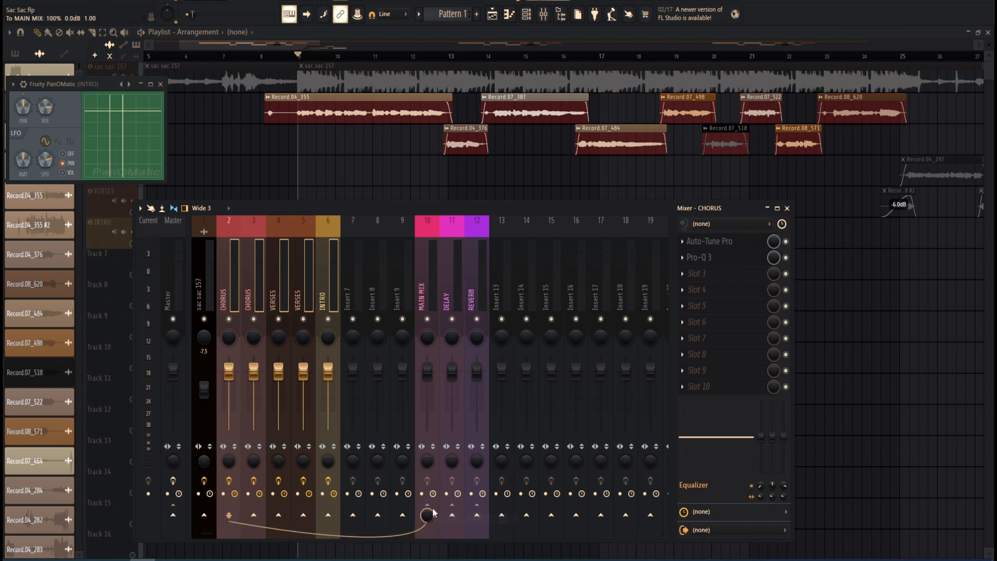
{"action": "left_click", "coordinate": [428, 291]}
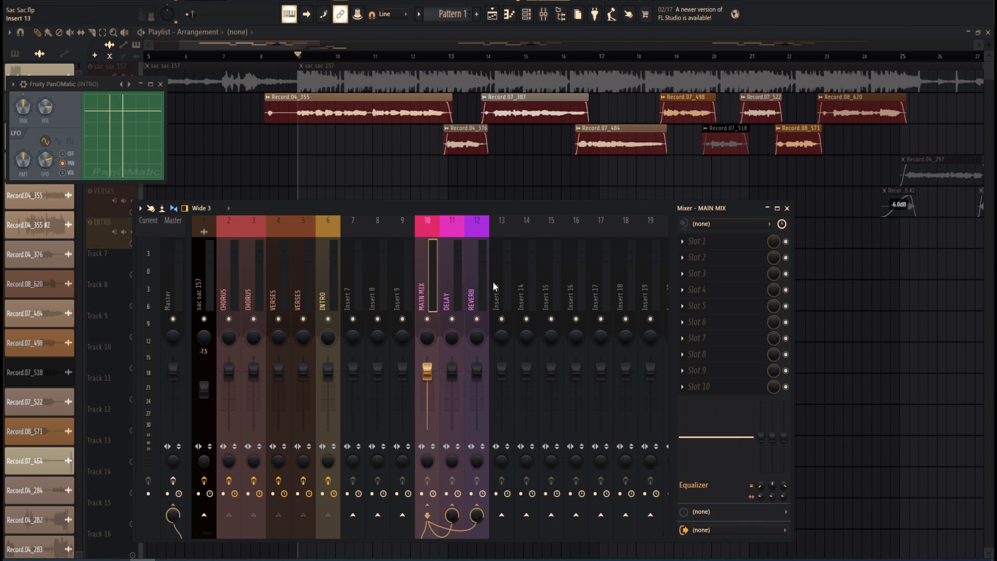
Load H-Delay Stereo in the first effect slot of the DELAY channel
{"action": "left_click", "coordinate": [444, 270]}
{"action": "left_click", "coordinate": [697, 241]}
{"action": "mouse_move", "coordinate": [696, 255]}
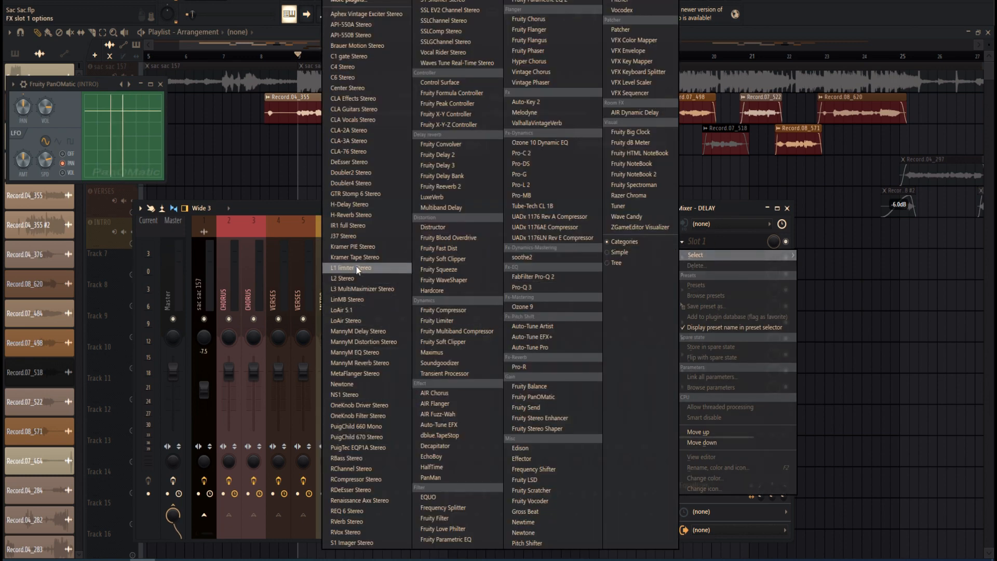
{"action": "left_click", "coordinate": [350, 205]}
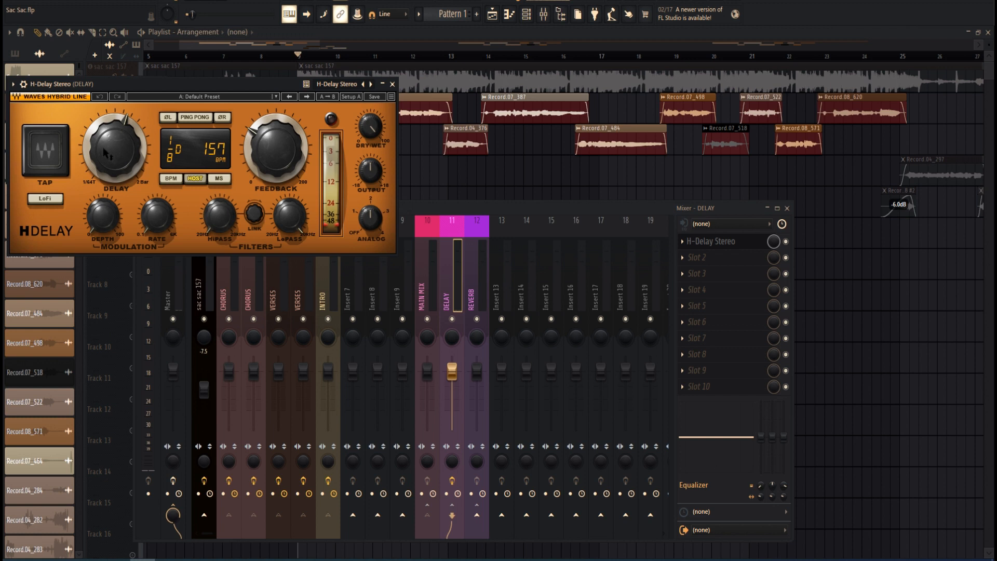
Set H-Delay to a 1/4 delay with feedback 40 and a 147 Hz high-pass, lower its low-pass cutoff, and close the plugin
{"action": "left_click_drag", "start_coordinate": [98, 158], "coordinate": [98, 146]}
{"action": "left_click_drag", "start_coordinate": [258, 173], "coordinate": [258, 178]}
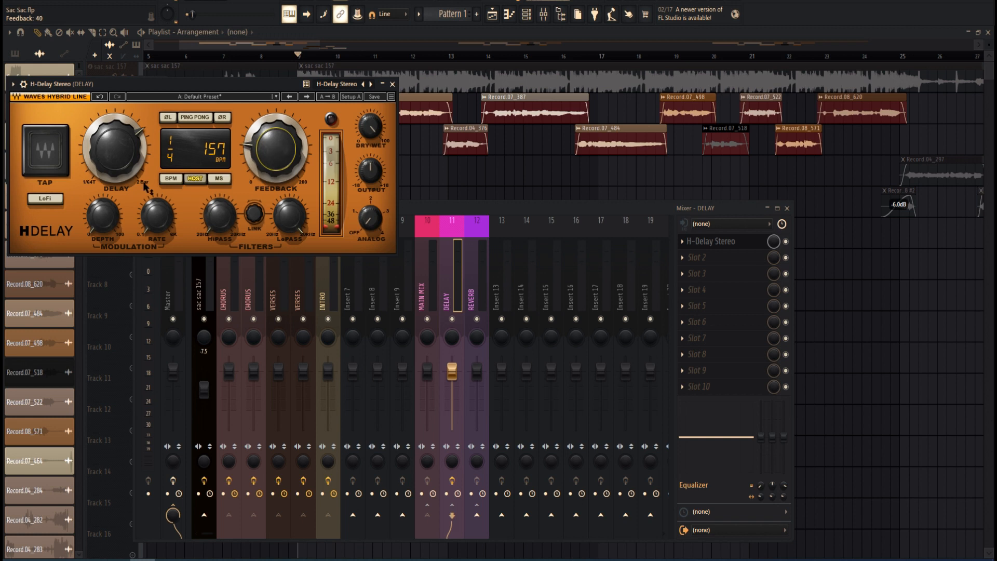
{"action": "left_click_drag", "start_coordinate": [296, 226], "coordinate": [296, 223]}
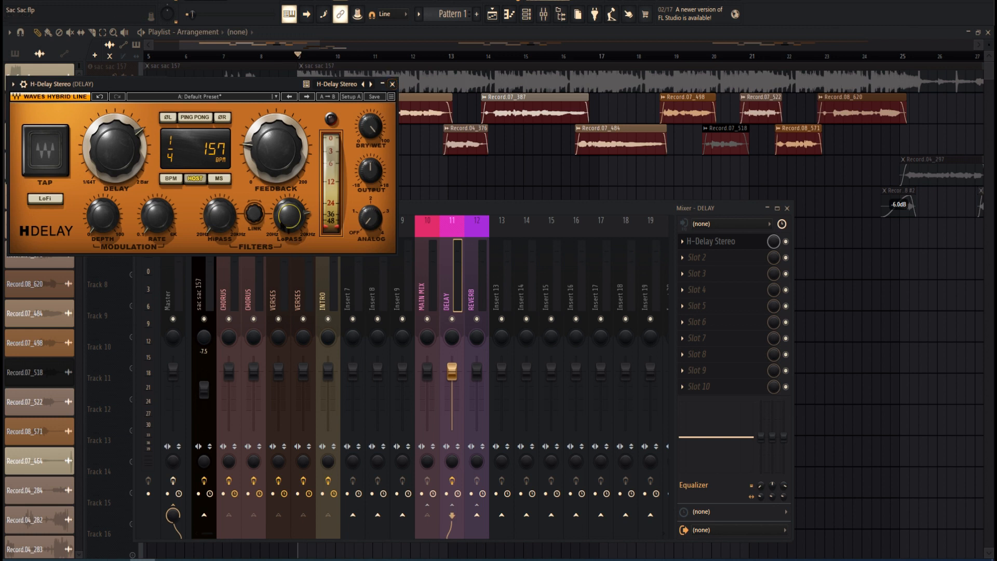
{"action": "left_click_drag", "start_coordinate": [213, 226], "coordinate": [213, 221]}
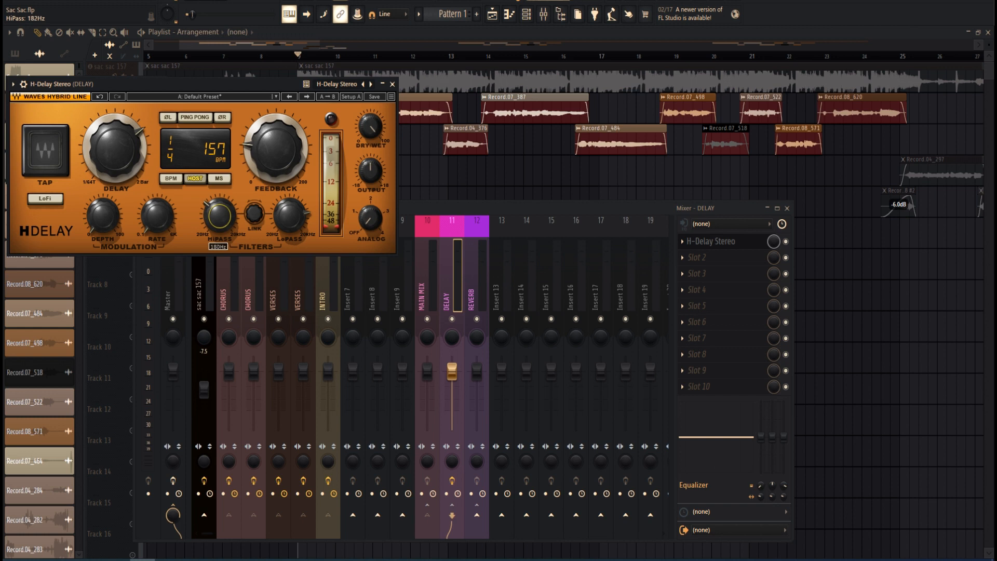
{"action": "left_click", "coordinate": [283, 227]}
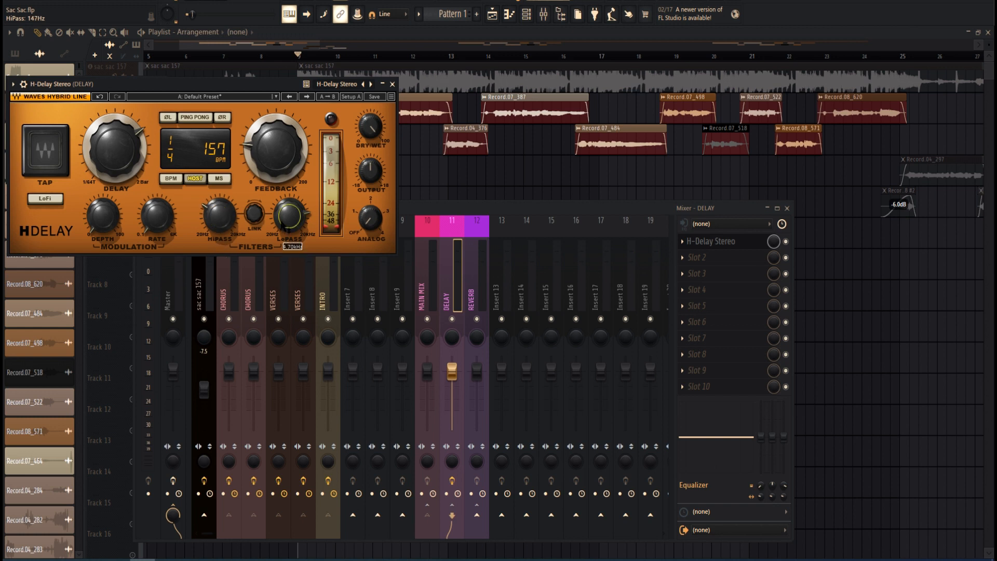
{"action": "left_click", "coordinate": [392, 84]}
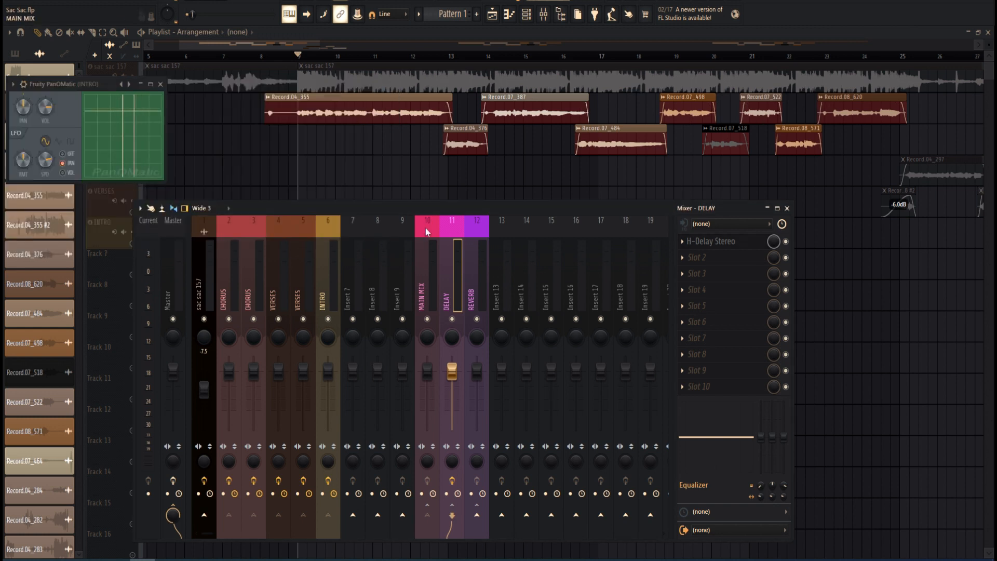
Lower the DELAY channel's volume to -8.6 dB
{"action": "left_click", "coordinate": [421, 265]}
{"action": "left_click_drag", "start_coordinate": [459, 379], "coordinate": [456, 404]}
Load RVerb Stereo in the first effect slot of the REVERB channel
{"action": "left_click", "coordinate": [474, 291]}
{"action": "left_click", "coordinate": [707, 241]}
{"action": "mouse_move", "coordinate": [699, 254]}
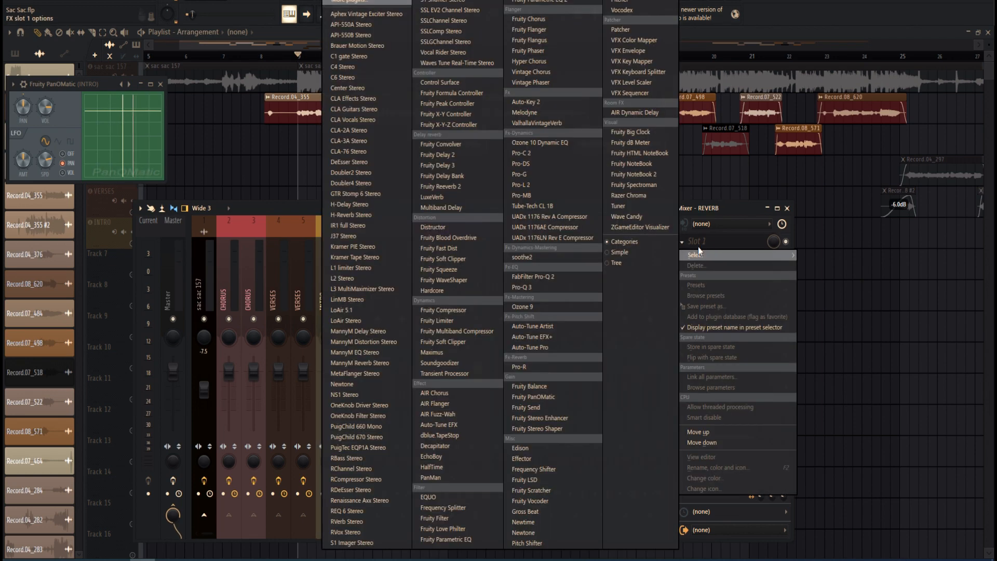
{"action": "left_click", "coordinate": [347, 522]}
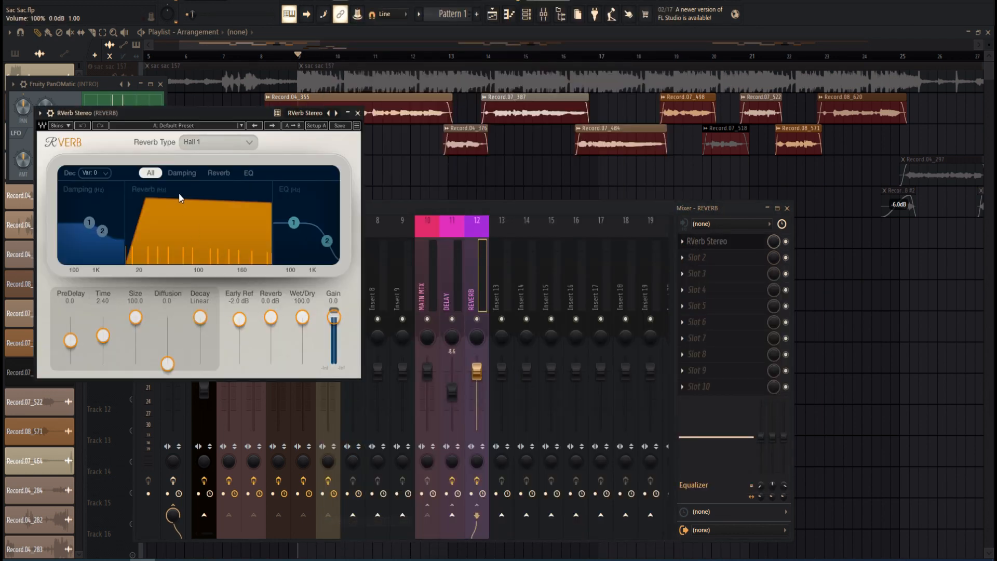
Load the factory Large Hall 3 preset in RVerb and set the reverb time to about 3.8 seconds
{"action": "left_click", "coordinate": [167, 126]}
{"action": "mouse_move", "coordinate": [244, 284]}
{"action": "mouse_move", "coordinate": [321, 333]}
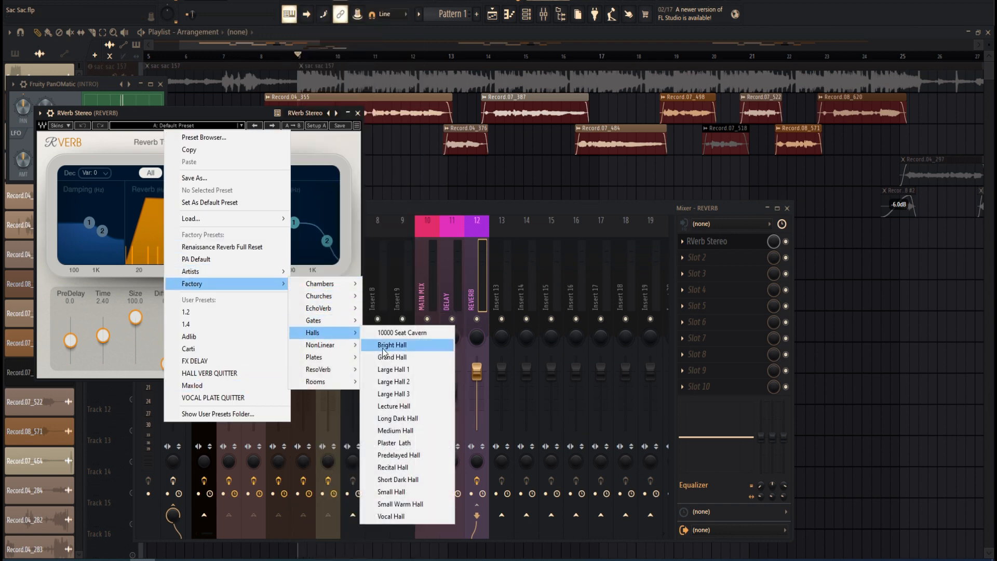
{"action": "left_click", "coordinate": [416, 395]}
{"action": "left_click_drag", "start_coordinate": [210, 112], "coordinate": [328, 111]}
{"action": "left_click_drag", "start_coordinate": [219, 327], "coordinate": [221, 323]}
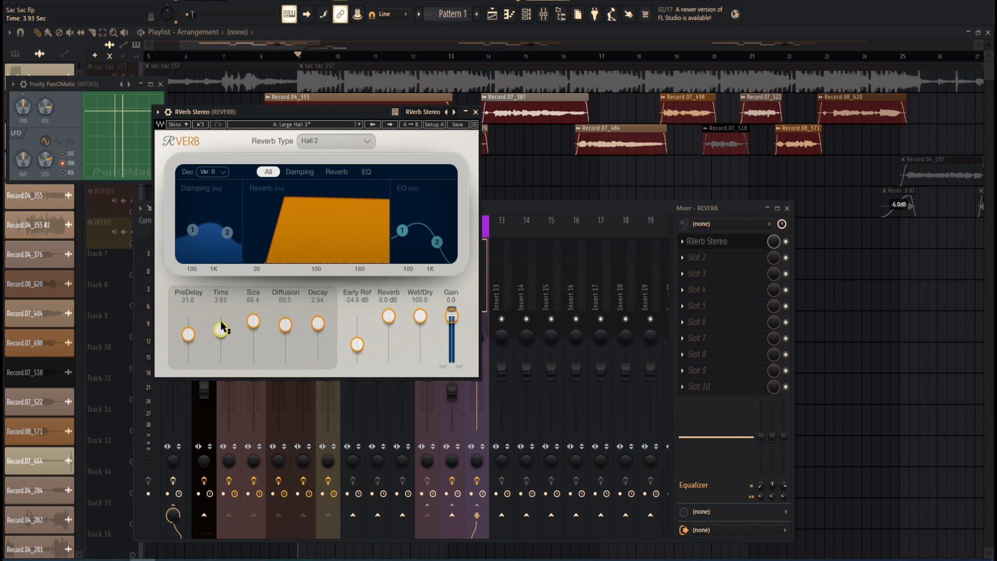
Replace RVerb Stereo on the REVERB channel with Fruity Reeverb 2
{"action": "left_click", "coordinate": [700, 244]}
{"action": "left_click", "coordinate": [682, 241]}
{"action": "mouse_move", "coordinate": [685, 255]}
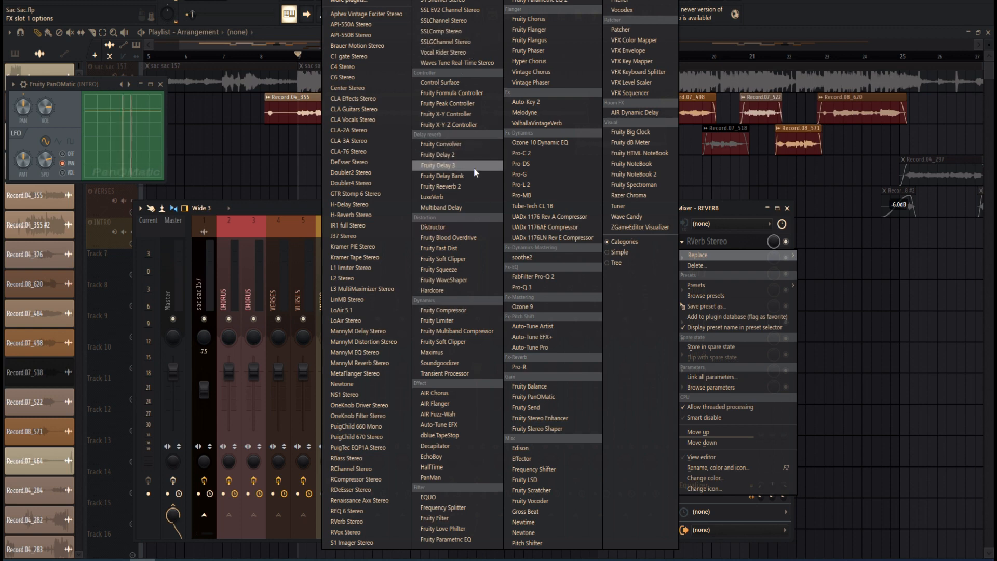
{"action": "left_click", "coordinate": [470, 187]}
Adjust Fruity Reeverb 2's high and low cuts, enlarge the room size to 100, and balance it toward the wet signal
{"action": "left_click_drag", "start_coordinate": [249, 162], "coordinate": [250, 144]}
{"action": "left_click_drag", "start_coordinate": [250, 190], "coordinate": [250, 177]}
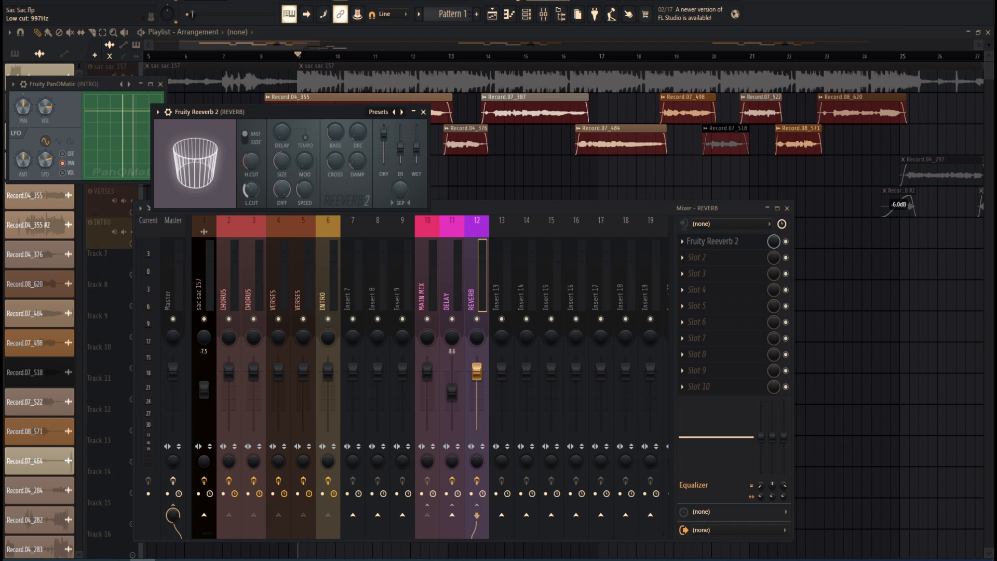
{"action": "left_click_drag", "start_coordinate": [282, 161], "coordinate": [282, 142]}
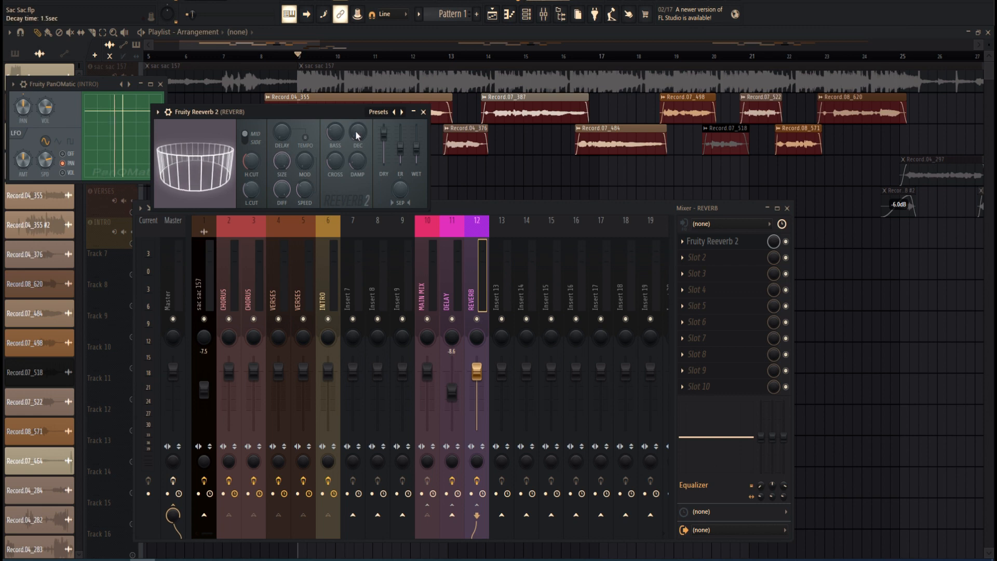
{"action": "left_click_drag", "start_coordinate": [416, 148], "coordinate": [416, 128]}
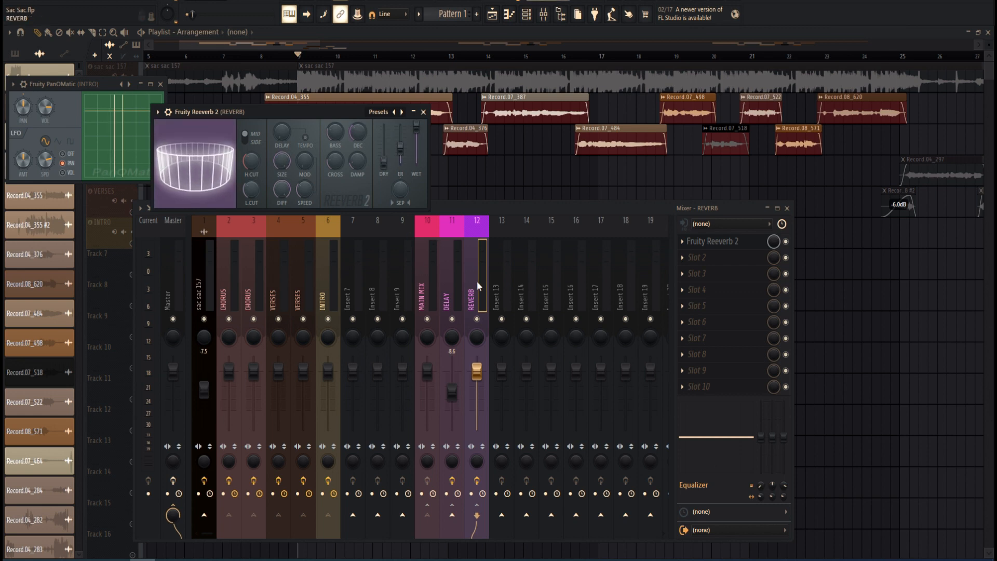
Replace H-Delay Stereo on the DELAY channel with Fruity Delay 3
{"action": "left_click", "coordinate": [447, 282]}
{"action": "left_click", "coordinate": [707, 247]}
{"action": "left_click", "coordinate": [683, 242]}
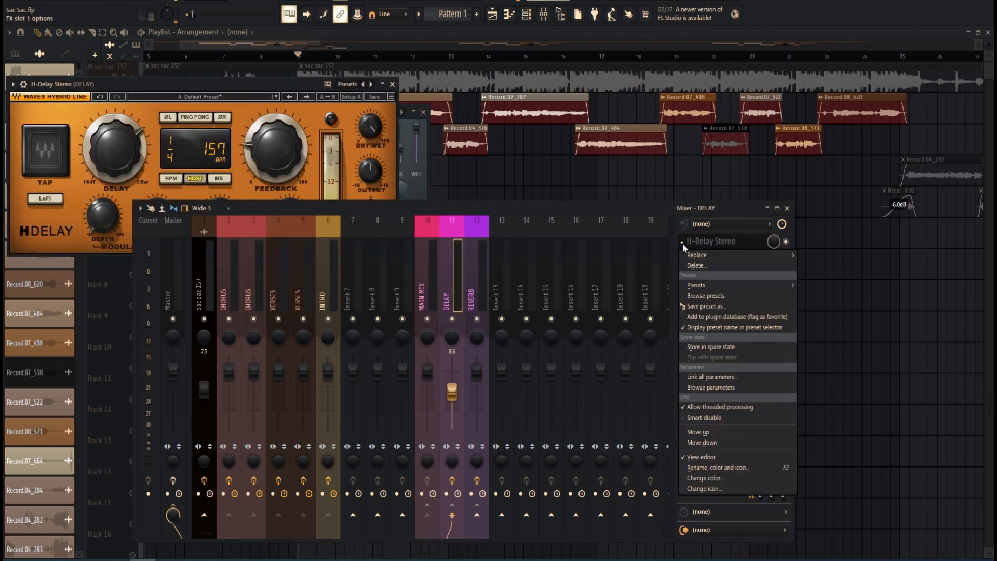
{"action": "left_click", "coordinate": [698, 245]}
{"action": "left_click", "coordinate": [691, 244]}
{"action": "left_click", "coordinate": [682, 242]}
{"action": "mouse_move", "coordinate": [689, 260]}
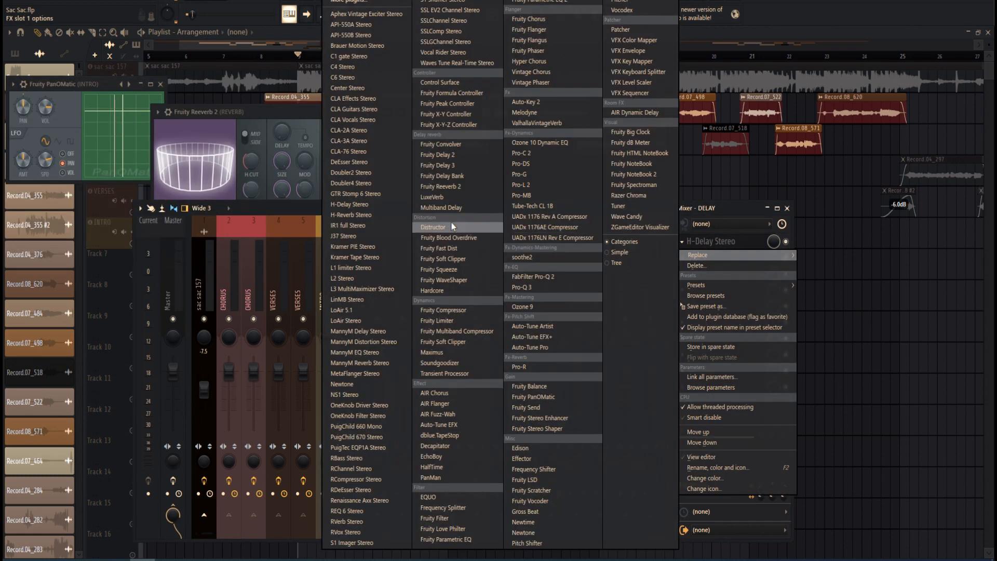
{"action": "left_click", "coordinate": [446, 171]}
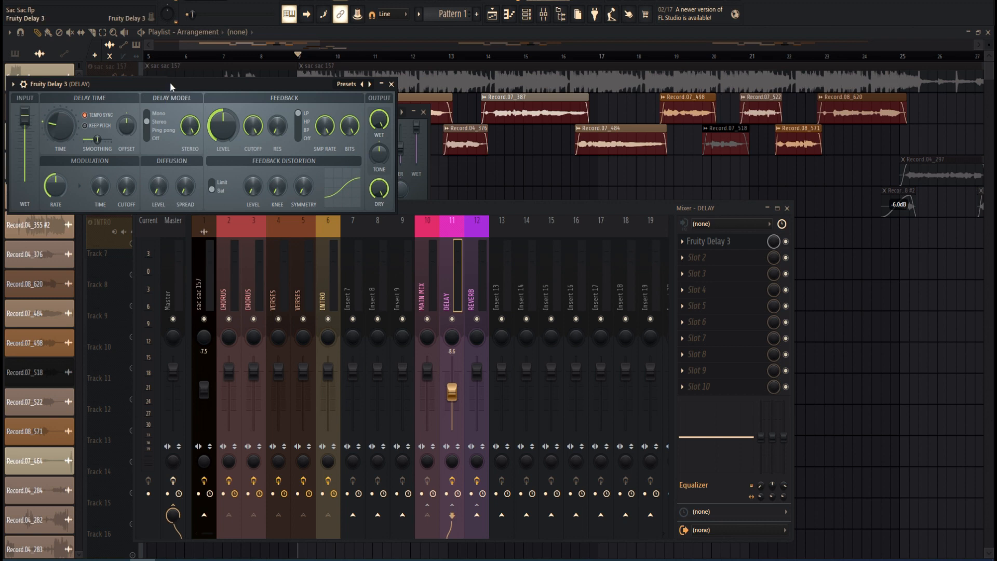
Increase the delay time in Fruity Delay 3 and switch its feedback filter to HP
{"action": "left_click_drag", "start_coordinate": [169, 83], "coordinate": [337, 170]}
{"action": "left_click_drag", "start_coordinate": [227, 212], "coordinate": [227, 197]}
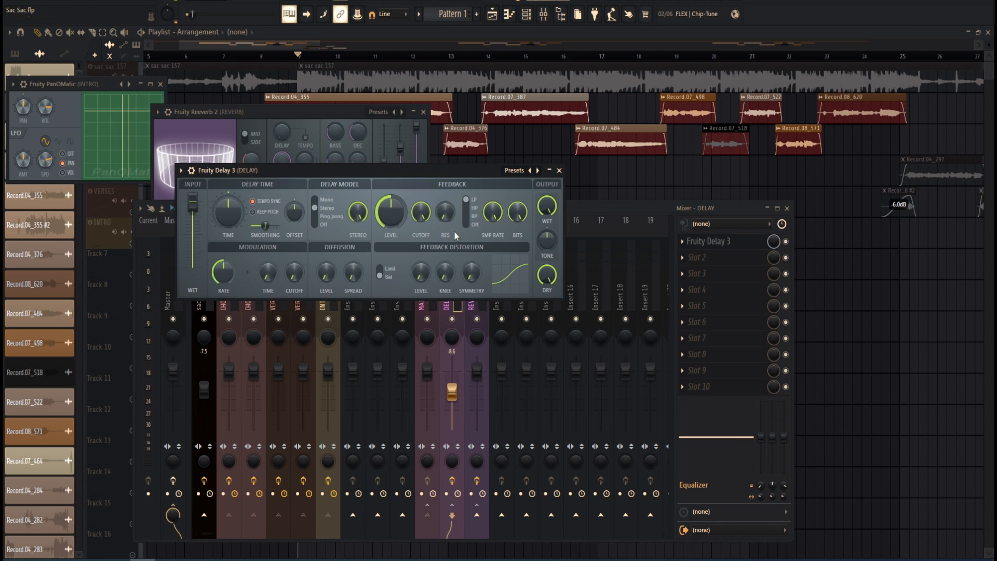
{"action": "left_click", "coordinate": [470, 209]}
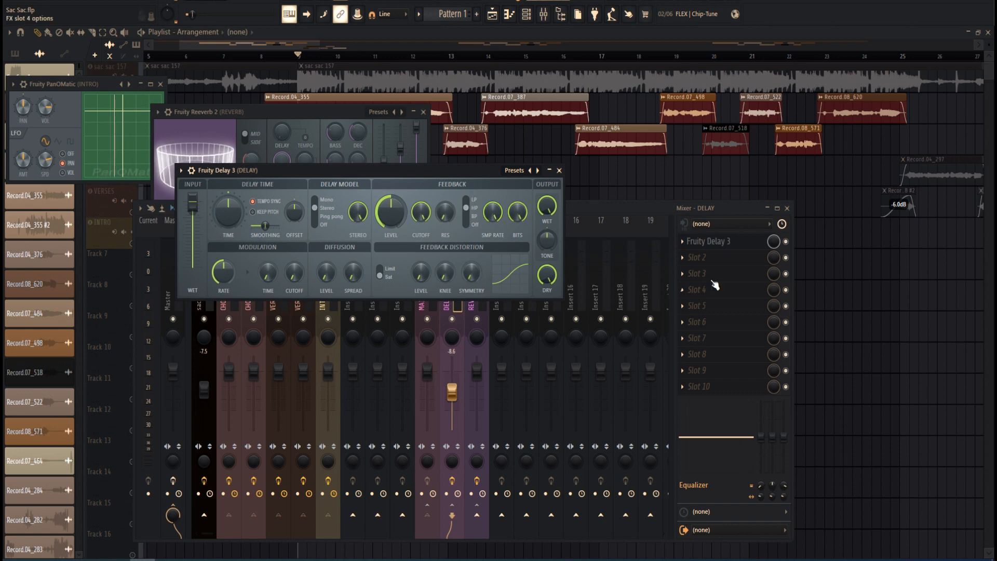
Replace Fruity Delay 3 on the DELAY channel with H-Delay Stereo
{"action": "left_click", "coordinate": [707, 243]}
{"action": "left_click", "coordinate": [682, 242]}
{"action": "mouse_move", "coordinate": [690, 256]}
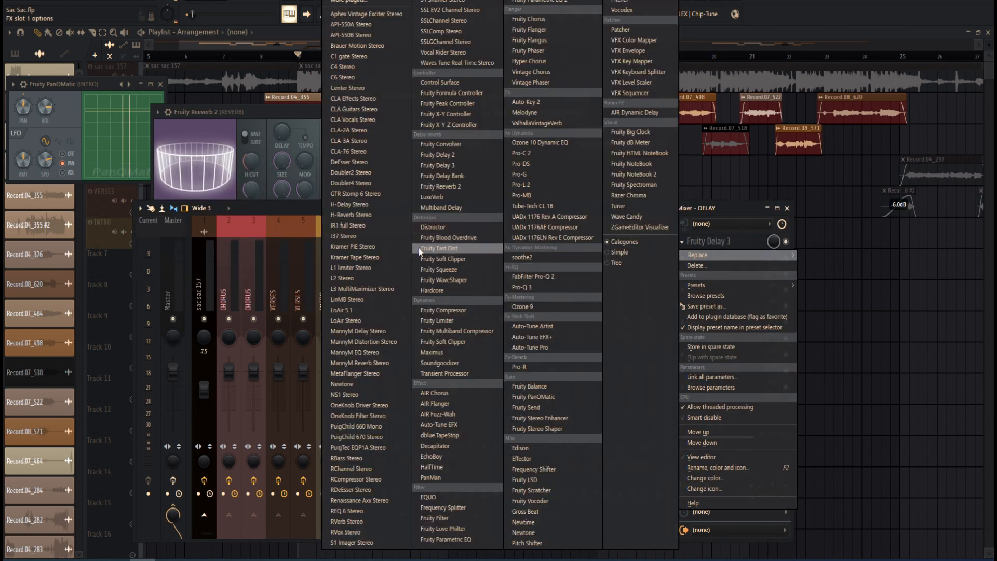
{"action": "left_click", "coordinate": [365, 205]}
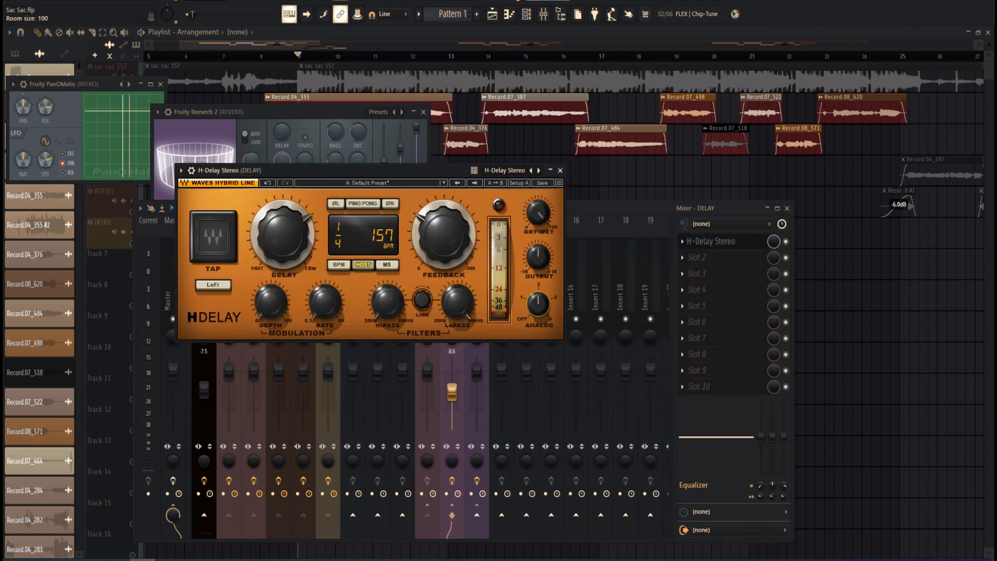
Set H-Delay's low-pass to 4.70 kHz, high-pass to 115 Hz and feedback to 40 with Host sync, and close the plugin
{"action": "left_click_drag", "start_coordinate": [450, 300], "coordinate": [451, 312]}
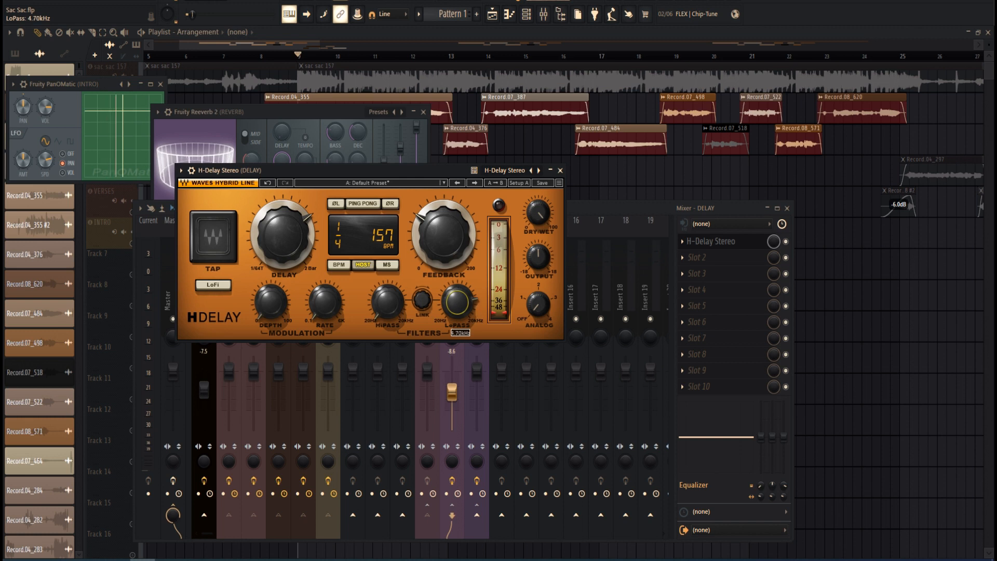
{"action": "left_click_drag", "start_coordinate": [387, 302], "coordinate": [387, 306]}
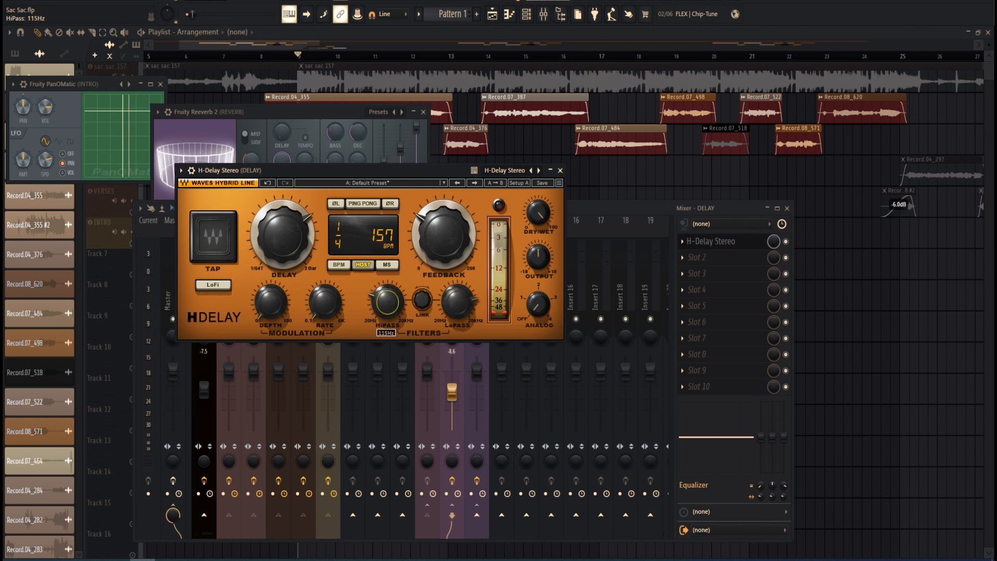
{"action": "left_click_drag", "start_coordinate": [443, 247], "coordinate": [442, 257]}
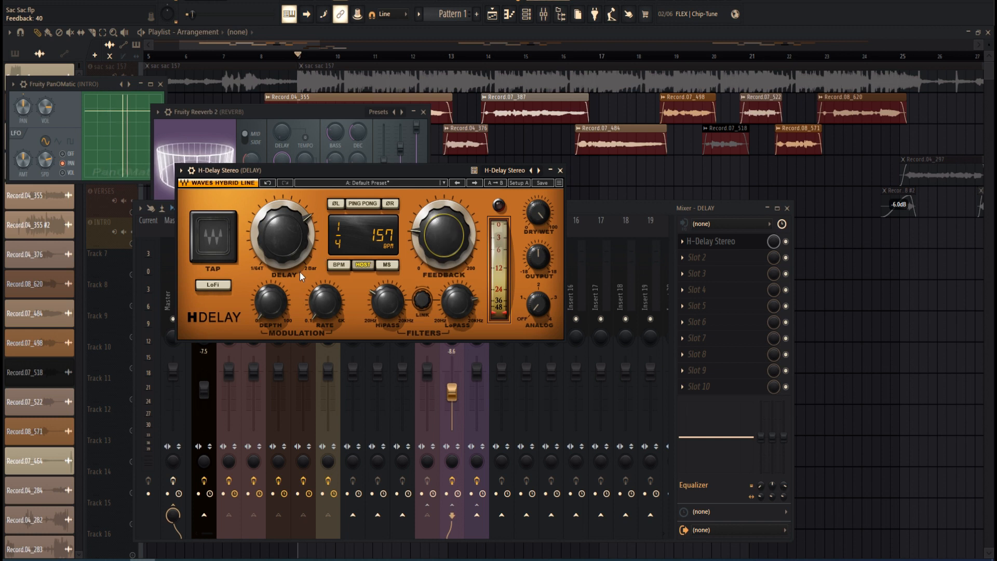
{"action": "left_click", "coordinate": [387, 264]}
{"action": "left_click", "coordinate": [363, 264]}
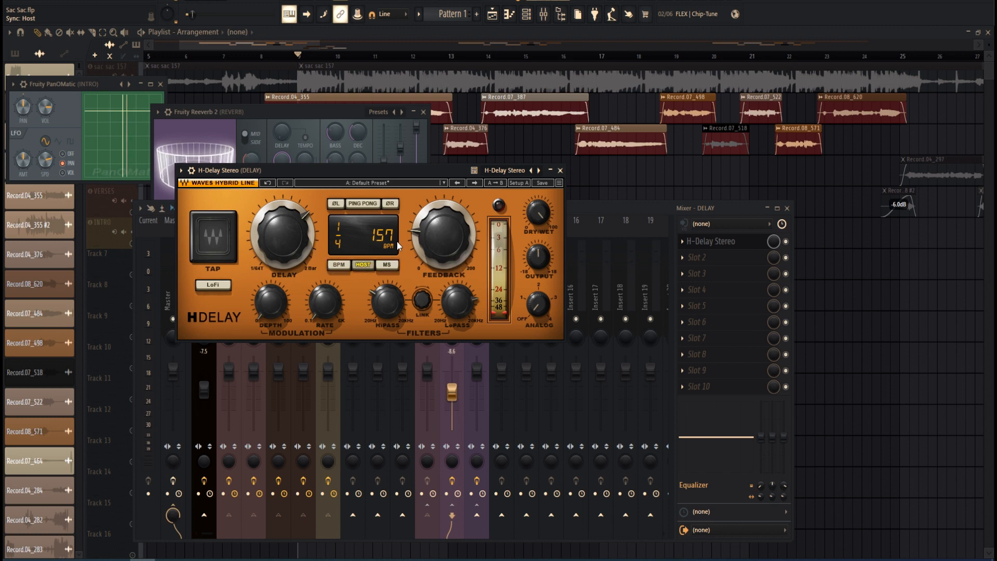
{"action": "key", "text": "Escape"}
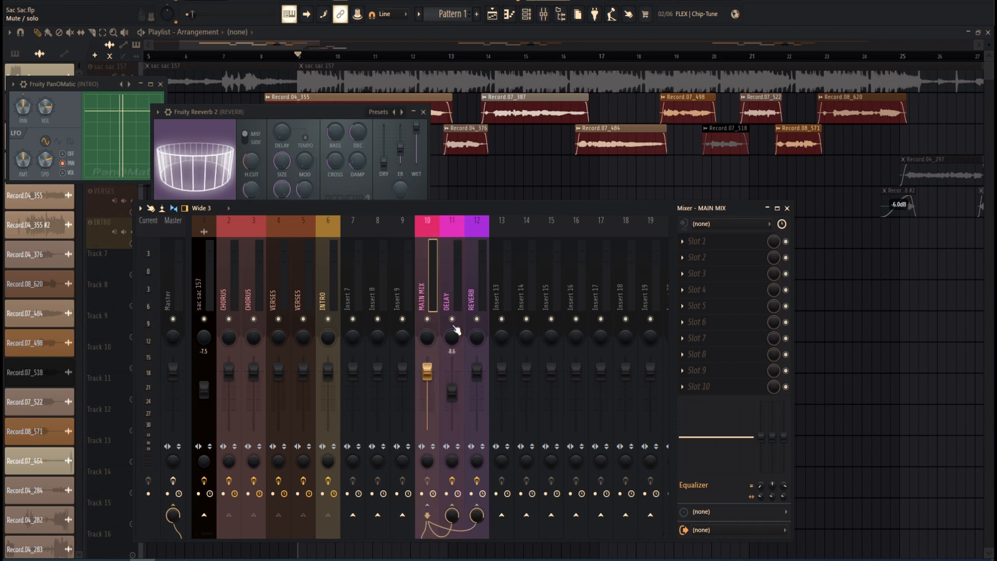
Replace Fruity Reeverb 2 on the REVERB channel with H-Reverb Stereo
{"action": "left_click", "coordinate": [487, 272]}
{"action": "left_click", "coordinate": [690, 242]}
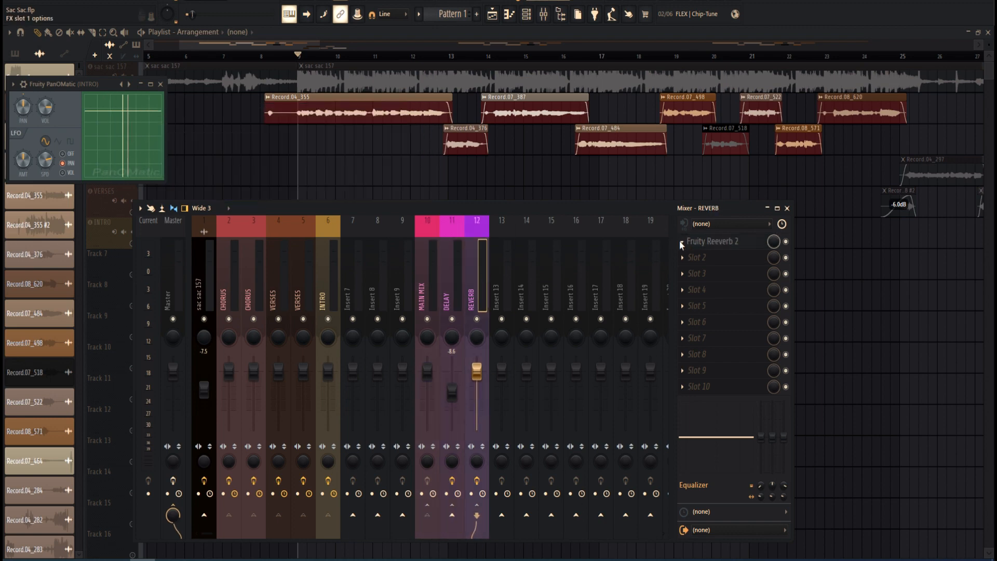
{"action": "left_click", "coordinate": [682, 242]}
{"action": "mouse_move", "coordinate": [695, 254]}
{"action": "left_click", "coordinate": [364, 214]}
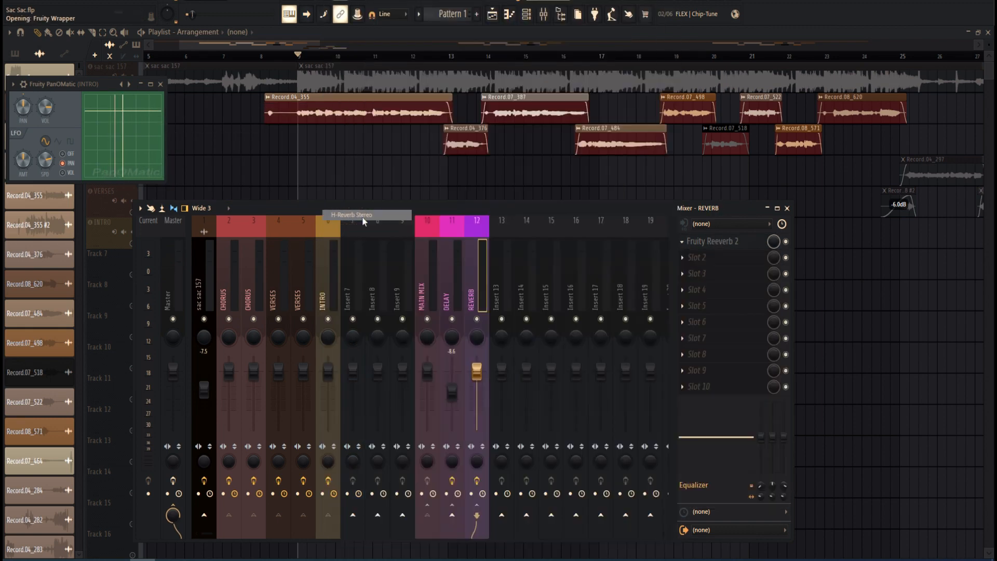
Load the Huge Verb preset from Big Spaces in H-Reverb Stereo on the REVERB channel and close the plugin
{"action": "left_click", "coordinate": [233, 124]}
{"action": "mouse_move", "coordinate": [299, 267]}
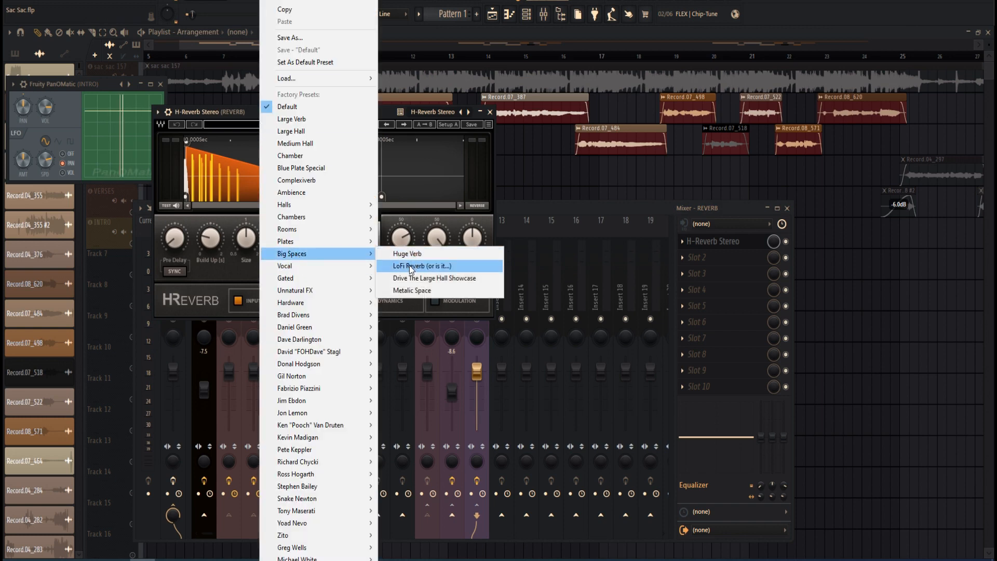
{"action": "left_click", "coordinate": [408, 254]}
{"action": "key", "text": "Escape"}
Lower the REVERB channel's volume to -16.7 dB and the DELAY channel's volume to -21.7 dB
{"action": "left_click_drag", "start_coordinate": [485, 365], "coordinate": [485, 400]}
{"action": "right_click", "coordinate": [476, 407]}
{"action": "left_click", "coordinate": [504, 532]}
{"action": "type", "text": "0.3"}
{"action": "key", "text": "Return"}
{"action": "right_click", "coordinate": [450, 390]}
{"action": "left_click", "coordinate": [492, 533]}
{"action": "key", "text": "Escape"}
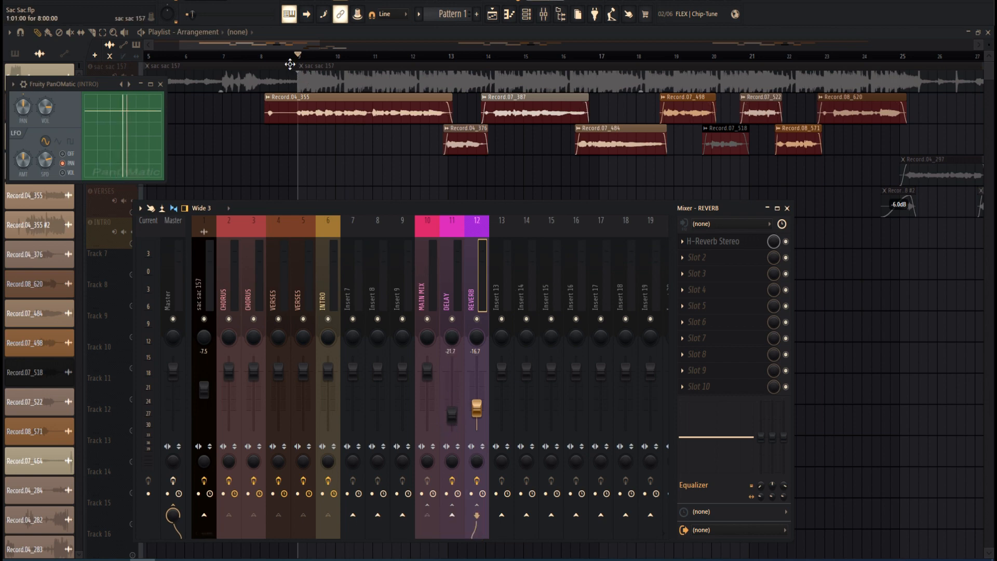
Play back the chorus vocals with the effects, lower the REVERB channel to -19.0 dB, and select the MAIN MIX channel
{"action": "left_click", "coordinate": [547, 16]}
{"action": "key", "text": "space"}
{"action": "left_click", "coordinate": [544, 16]}
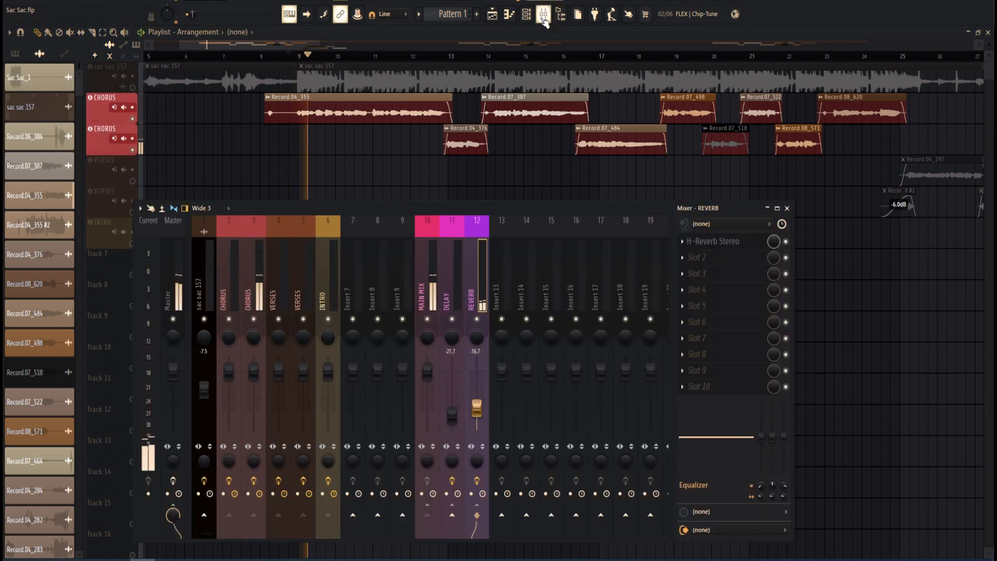
{"action": "right_click", "coordinate": [484, 374]}
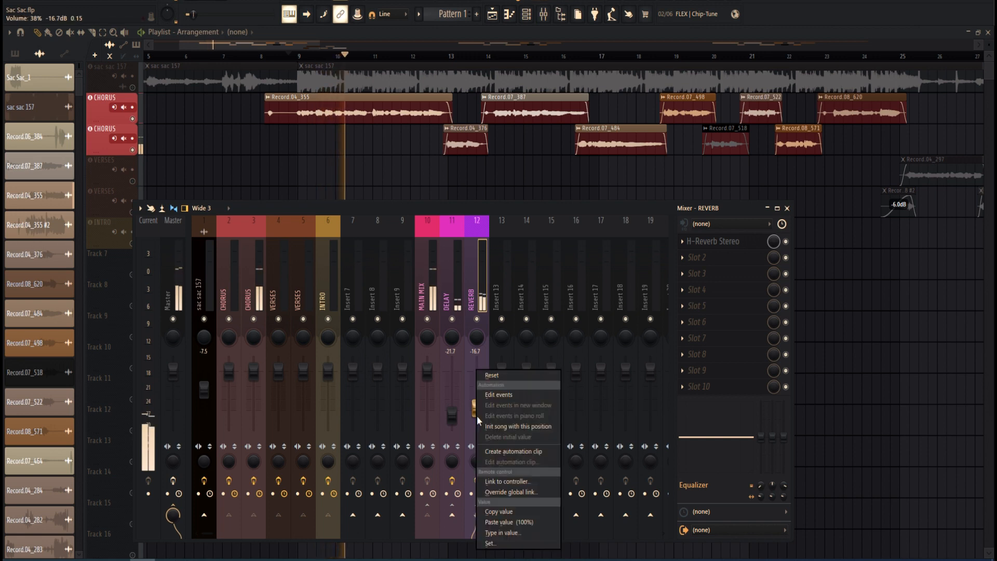
{"action": "left_click", "coordinate": [501, 534]}
{"action": "type", "text": "0.25"}
{"action": "key", "text": "Return"}
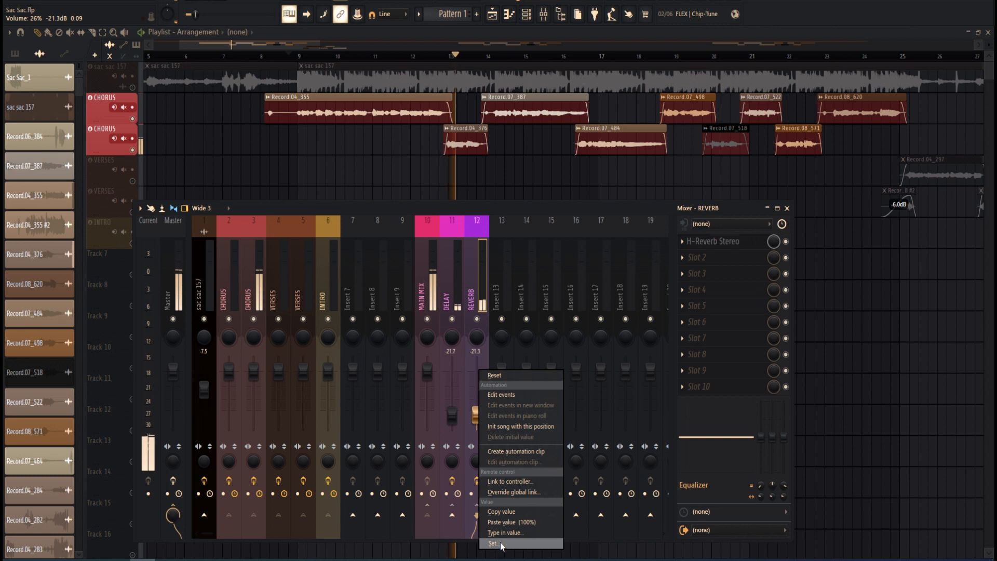
{"action": "left_click", "coordinate": [502, 536]}
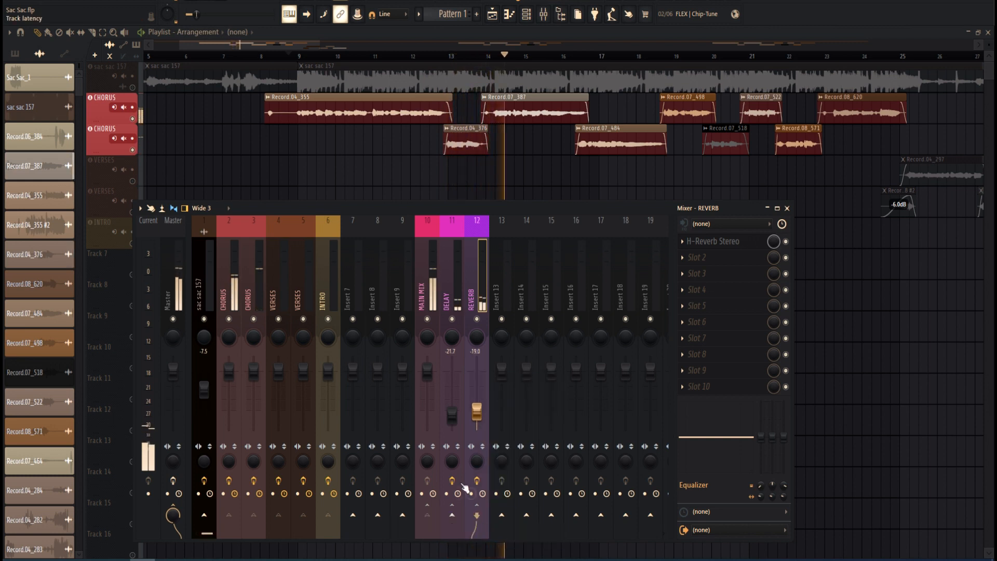
{"action": "left_click", "coordinate": [435, 280]}
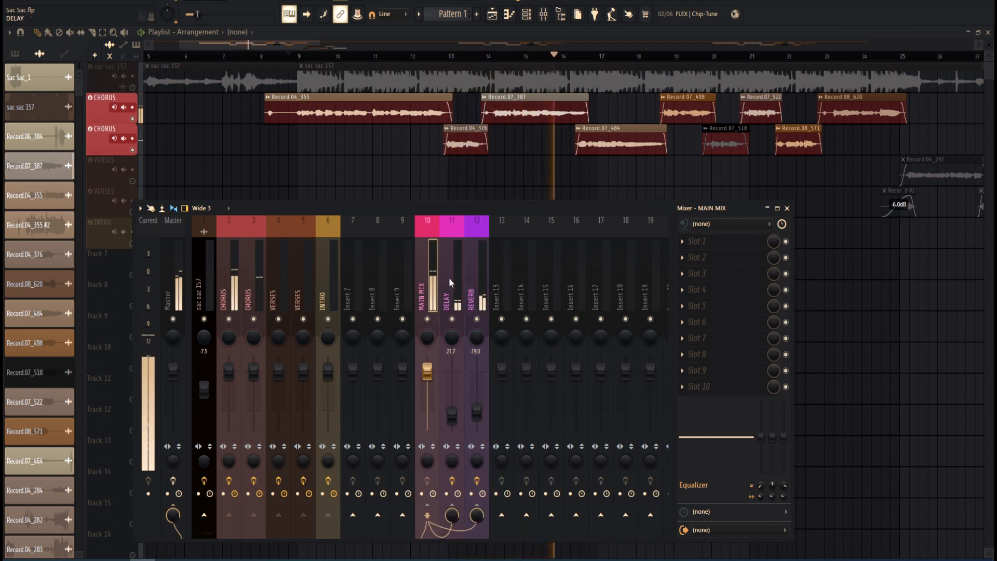
{"action": "key", "text": "space"}
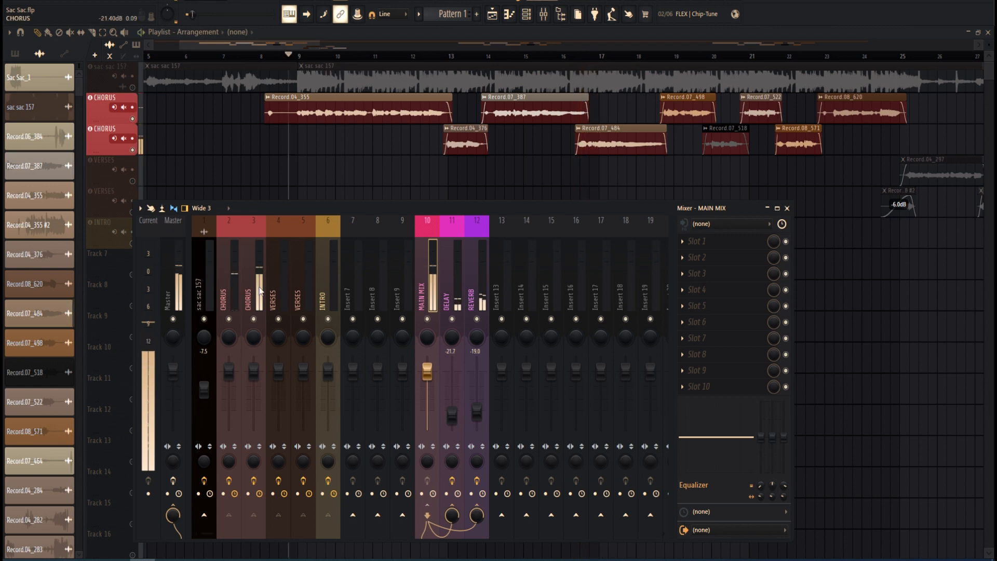
Review the Pro-Q 3 curve on the first CHORUS channel and check the chorus tracks in the playlist
{"action": "left_click", "coordinate": [226, 286]}
{"action": "left_click", "coordinate": [712, 268]}
{"action": "left_click", "coordinate": [711, 265]}
{"action": "left_click", "coordinate": [710, 264]}
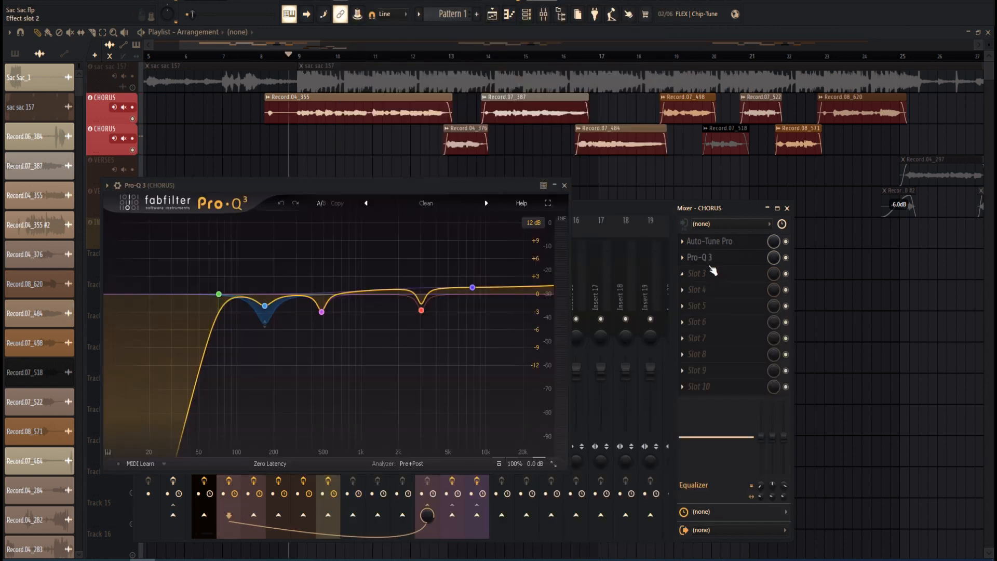
{"action": "left_click", "coordinate": [710, 265]}
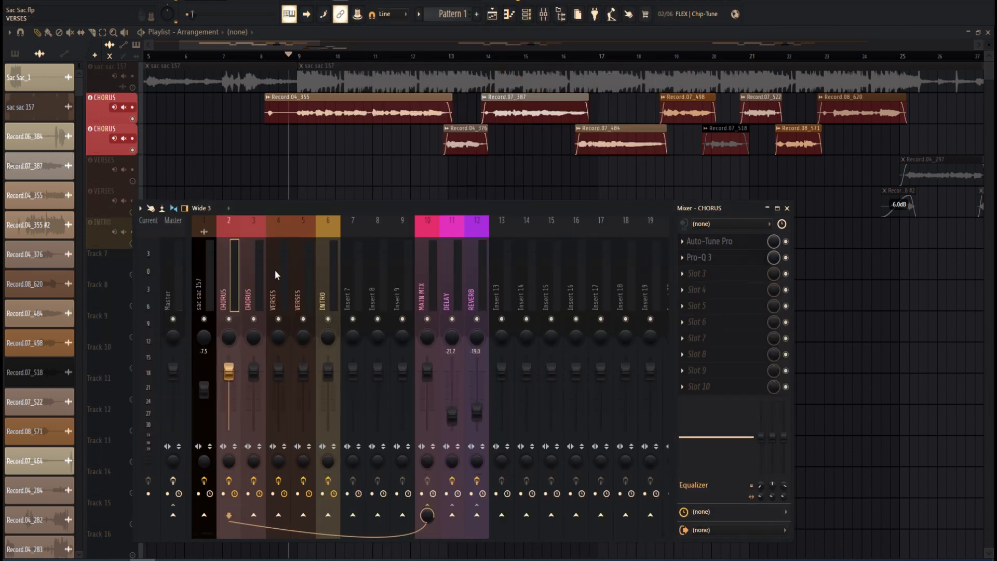
{"action": "key", "text": "F9"}
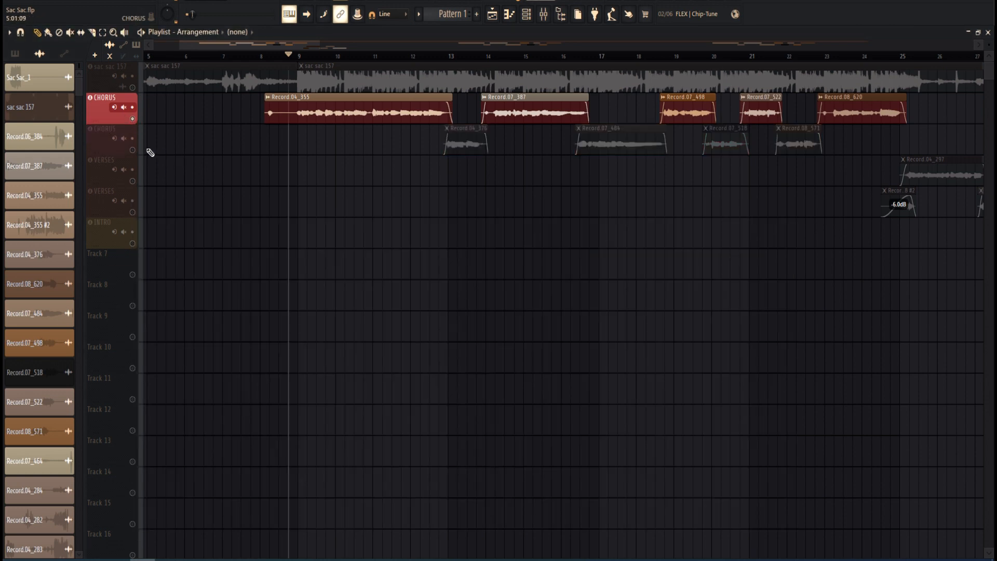
{"action": "left_click", "coordinate": [551, 18]}
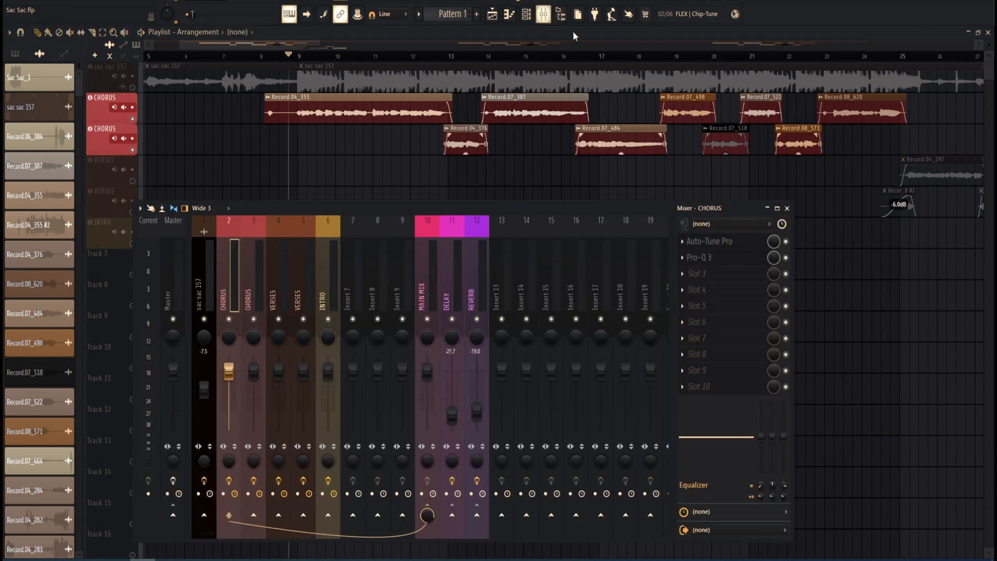
Inspect the Auto-Tune Pro settings on the first CHORUS channel and audition the low-cut band of its Pro-Q 3
{"action": "left_click", "coordinate": [725, 248]}
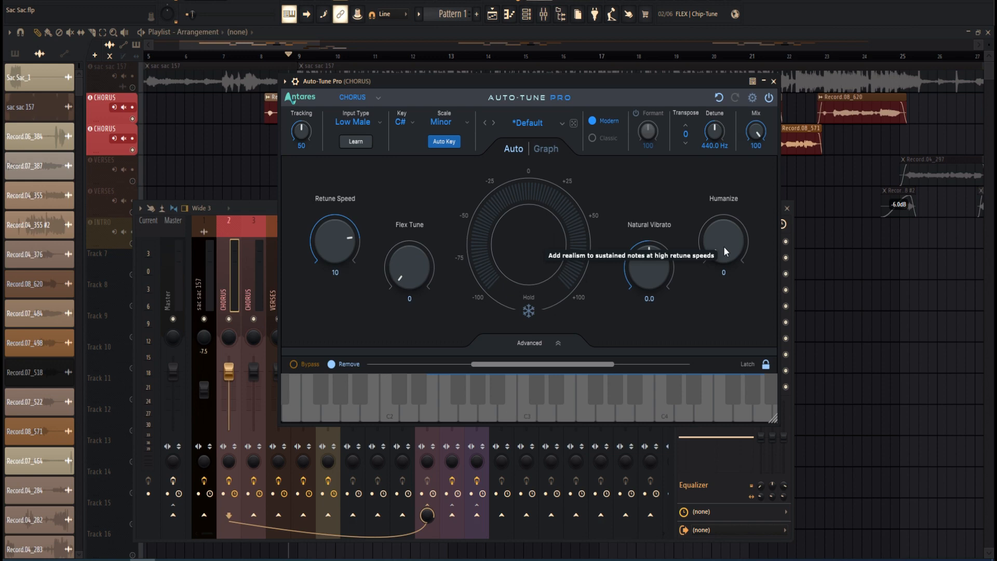
{"action": "key", "text": "Escape"}
{"action": "left_click", "coordinate": [700, 264]}
{"action": "mouse_move", "coordinate": [219, 295]}
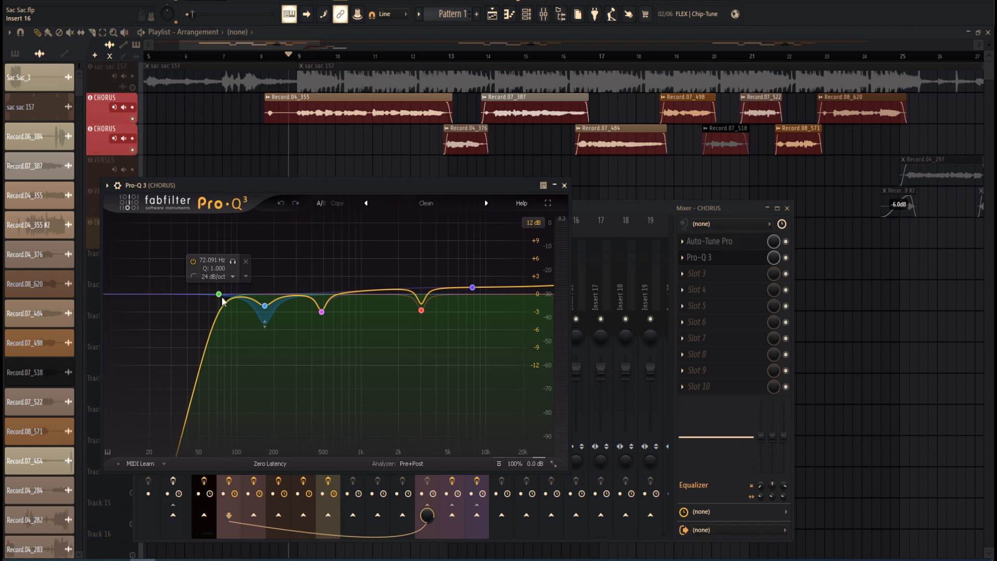
{"action": "left_click", "coordinate": [232, 262]}
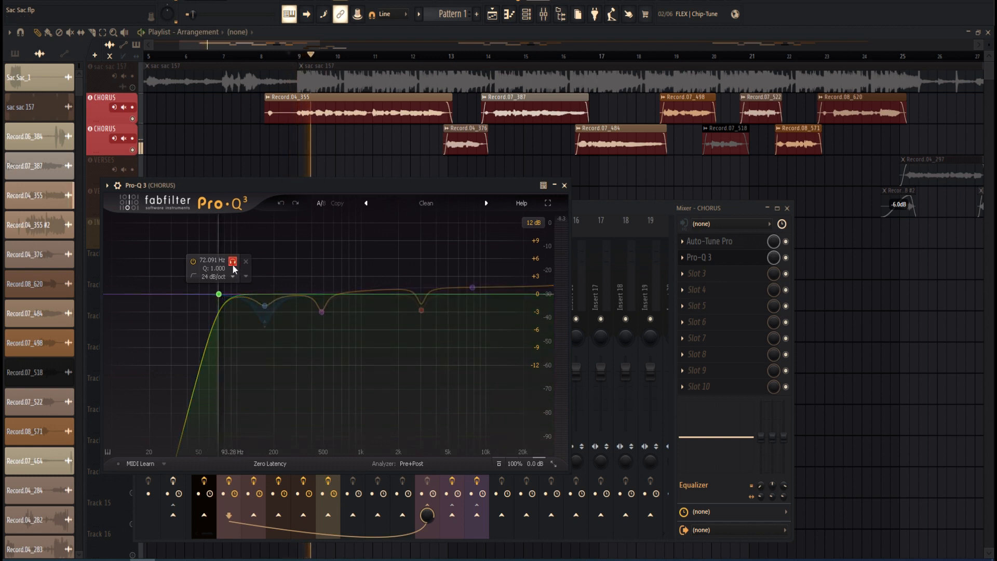
{"action": "key", "text": "Escape"}
Inspect Auto-Tune Pro on the second CHORUS channel and audition its Pro-Q 3 low-cut band in solo during playback
{"action": "left_click", "coordinate": [256, 300]}
{"action": "left_click", "coordinate": [714, 253]}
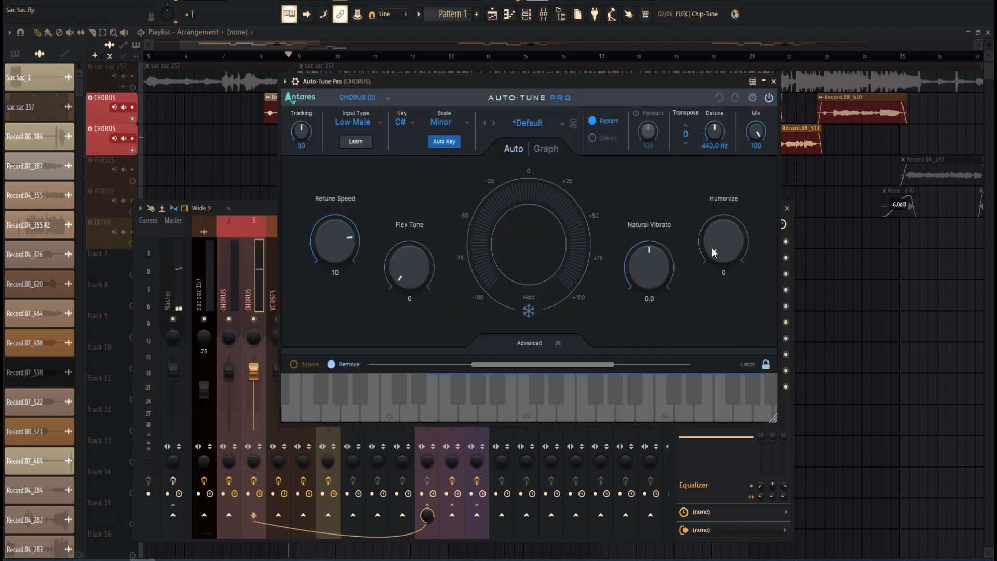
{"action": "key", "text": "Escape"}
{"action": "left_click", "coordinate": [706, 257]}
{"action": "mouse_move", "coordinate": [220, 294]}
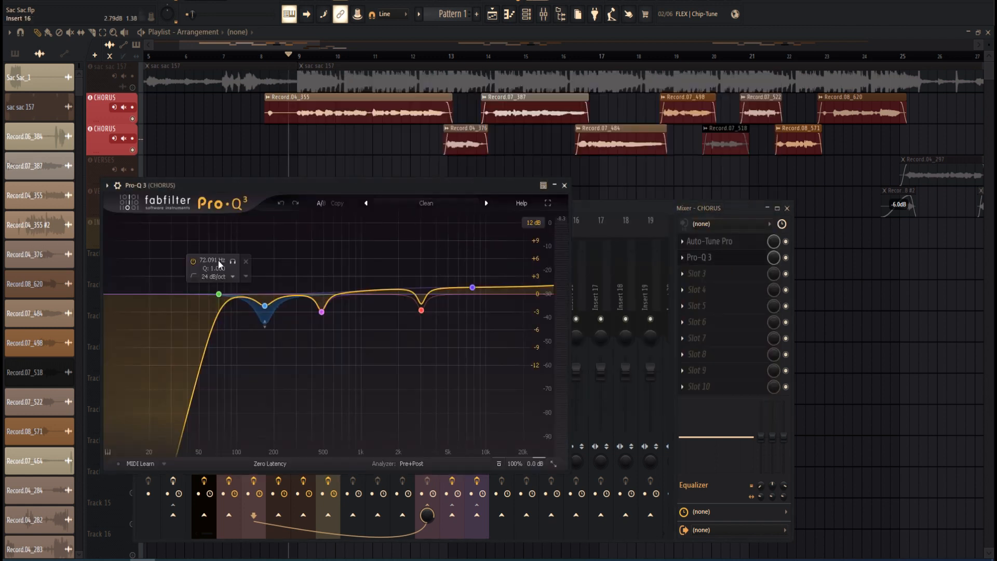
{"action": "left_click", "coordinate": [233, 261]}
{"action": "key", "text": "space"}
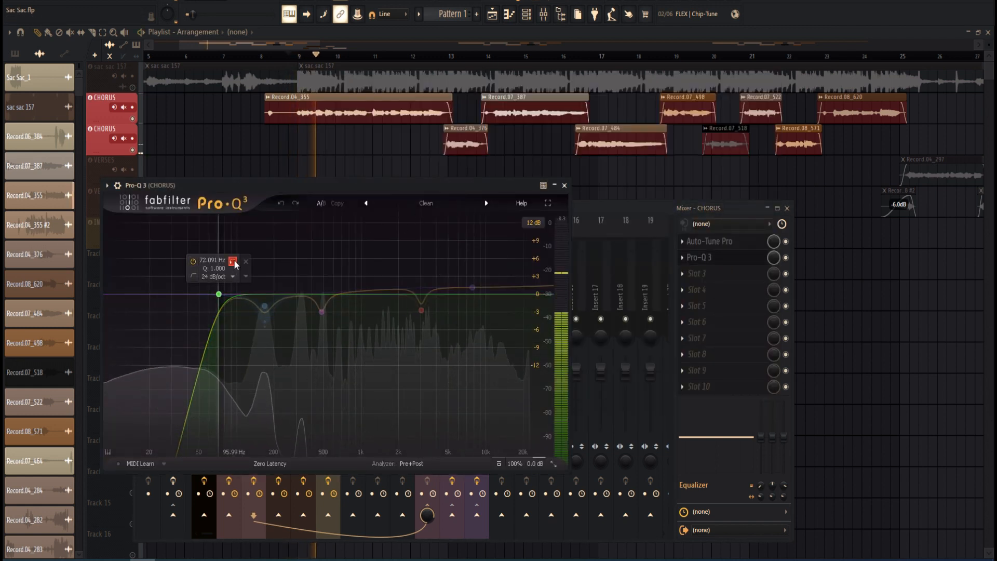
{"action": "left_click", "coordinate": [233, 261]}
Solo the 168 Hz dip in the second CHORUS channel's Pro-Q 3, listen to it, and turn the solo off
{"action": "left_click", "coordinate": [279, 345]}
{"action": "key", "text": "space"}
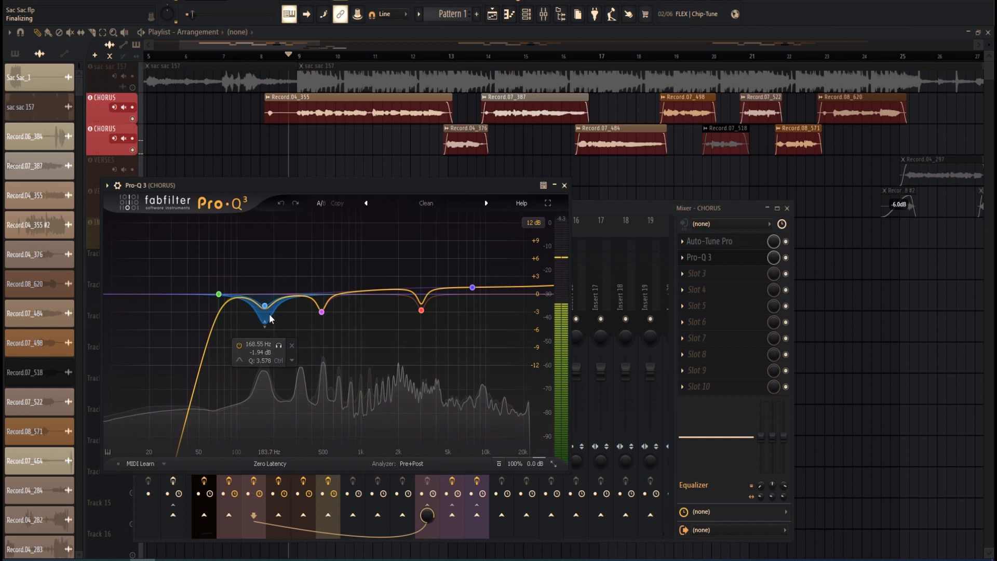
{"action": "left_click", "coordinate": [279, 345]}
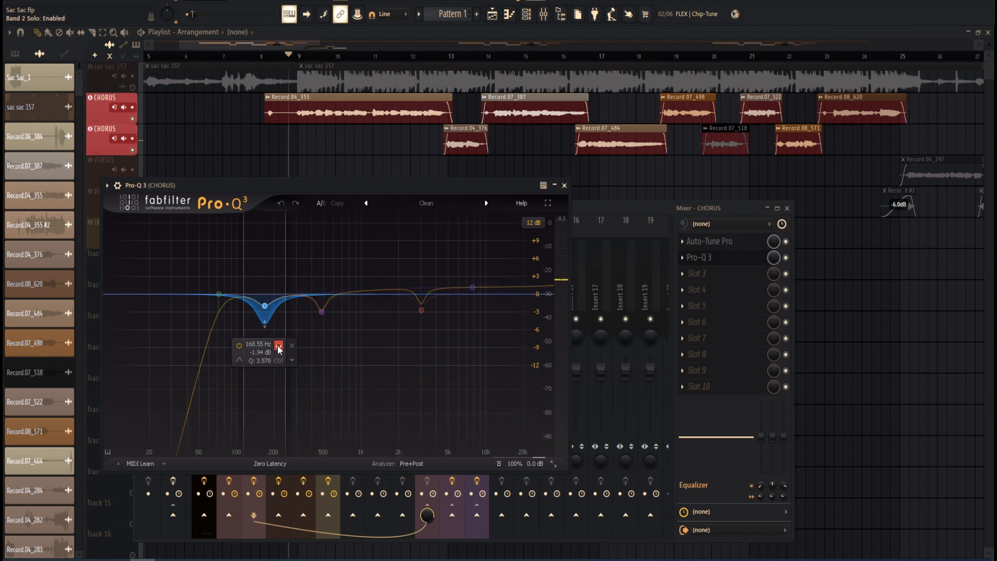
{"action": "key", "text": "space"}
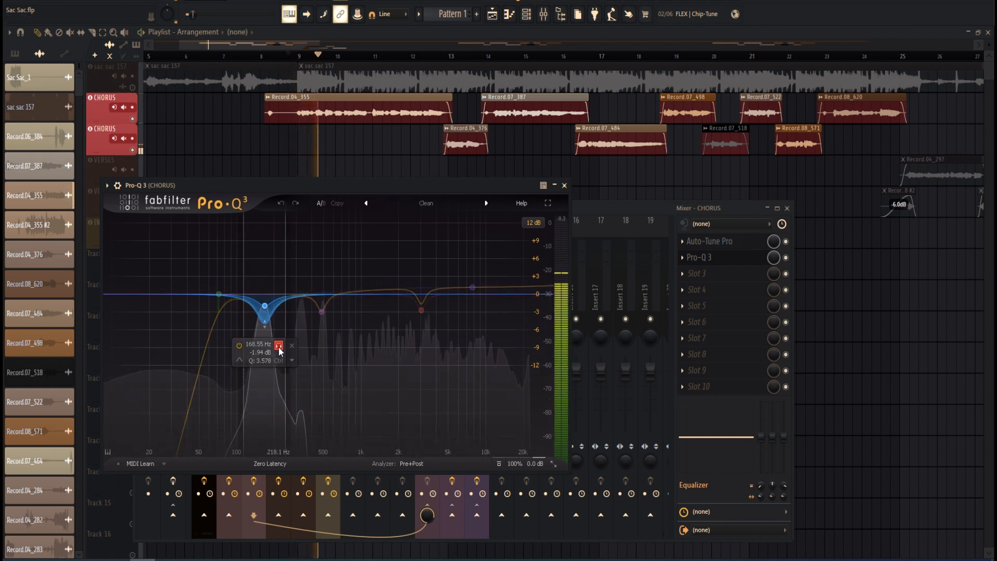
{"action": "left_click", "coordinate": [279, 345]}
{"action": "key", "text": "space"}
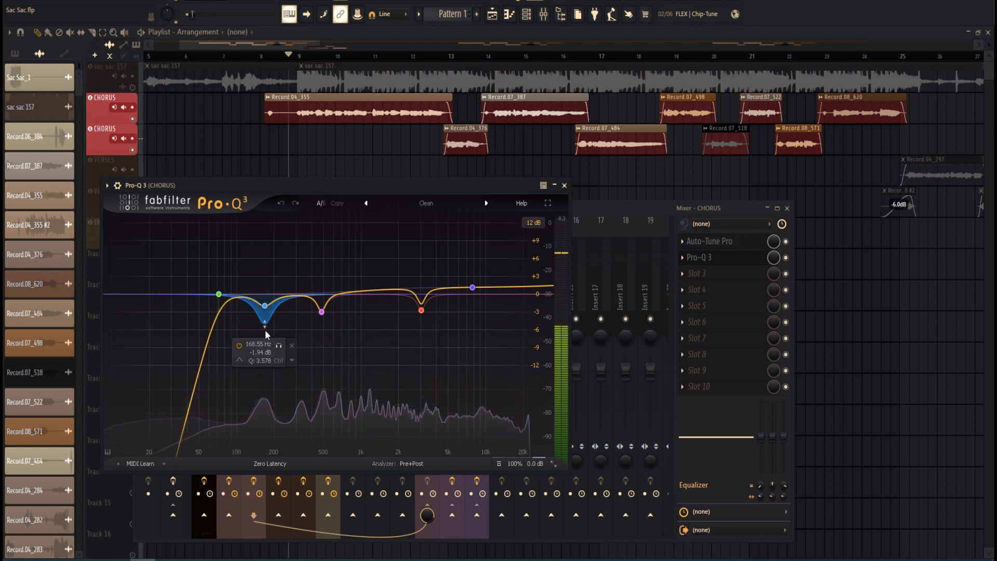
Try lowering the 168 Hz band's gain to -2.13 dB and undo the change
{"action": "left_click", "coordinate": [265, 307]}
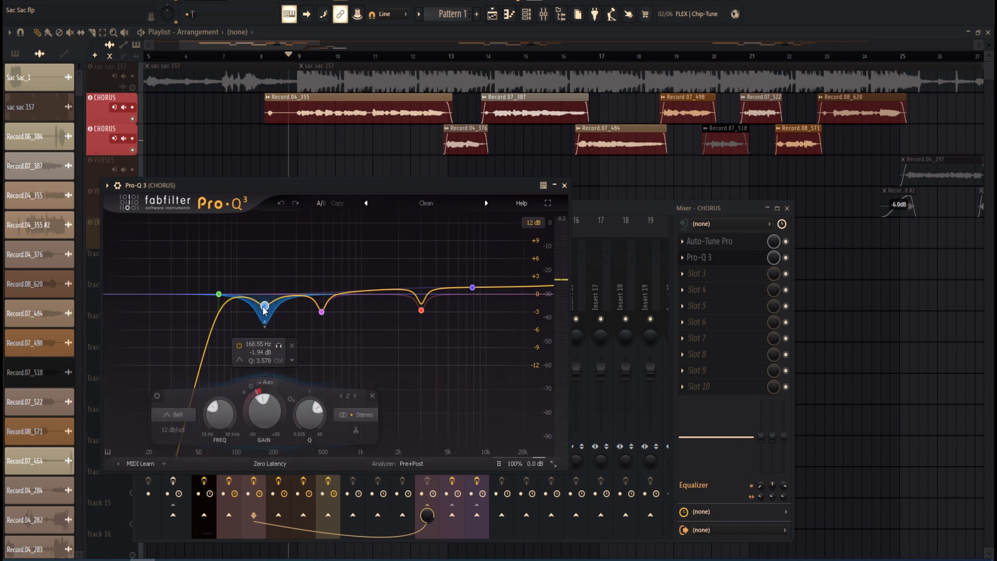
{"action": "left_click_drag", "start_coordinate": [262, 416], "coordinate": [258, 420]}
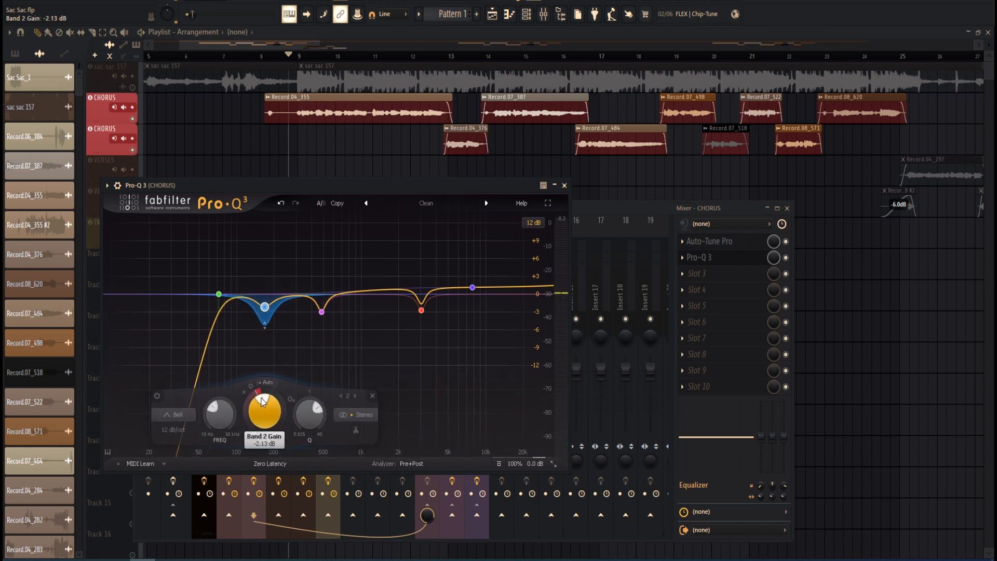
{"action": "key", "text": "ctrl+z"}
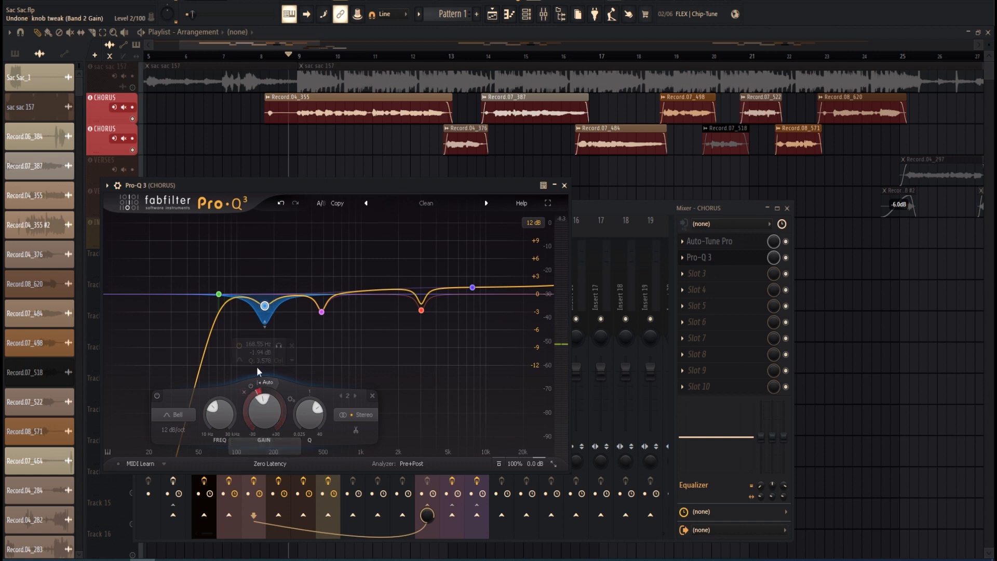
Audition the 481 Hz and 3037 Hz dips in solo during playback, close Pro-Q 3 and select the first CHORUS channel
{"action": "left_click", "coordinate": [321, 314]}
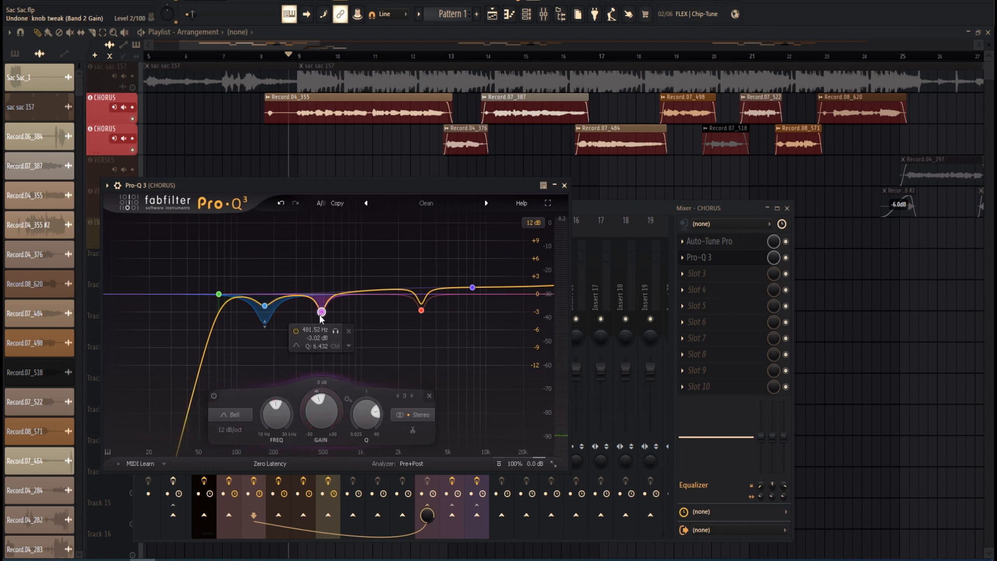
{"action": "left_click", "coordinate": [335, 331]}
{"action": "key", "text": "space"}
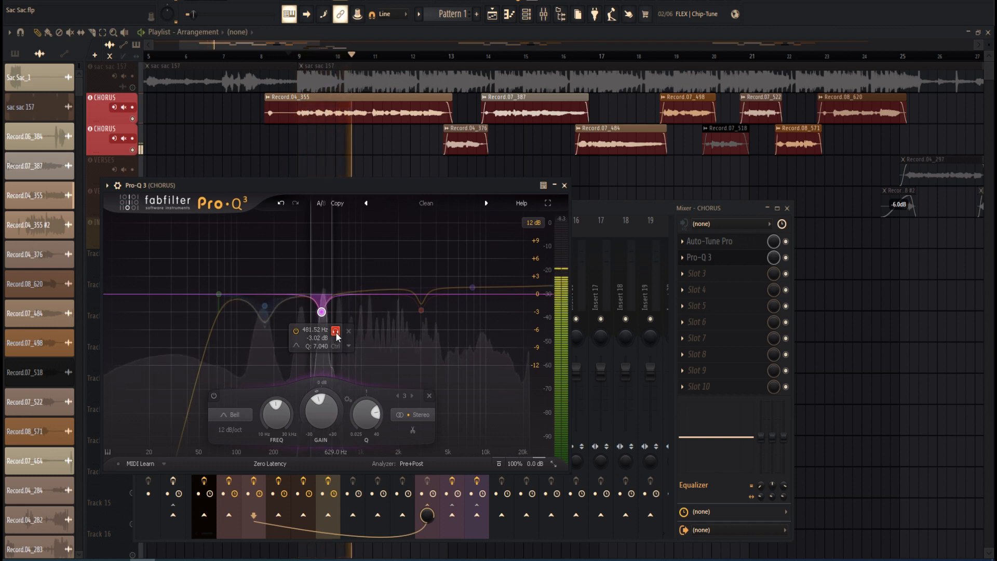
{"action": "left_click", "coordinate": [420, 310]}
{"action": "left_click", "coordinate": [435, 330]}
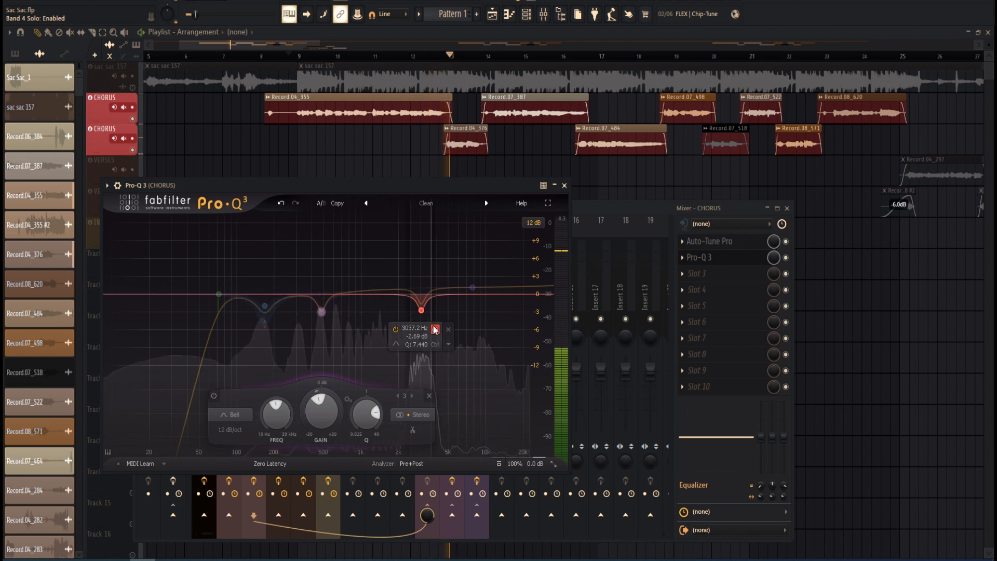
{"action": "left_click", "coordinate": [435, 329]}
{"action": "key", "text": "space"}
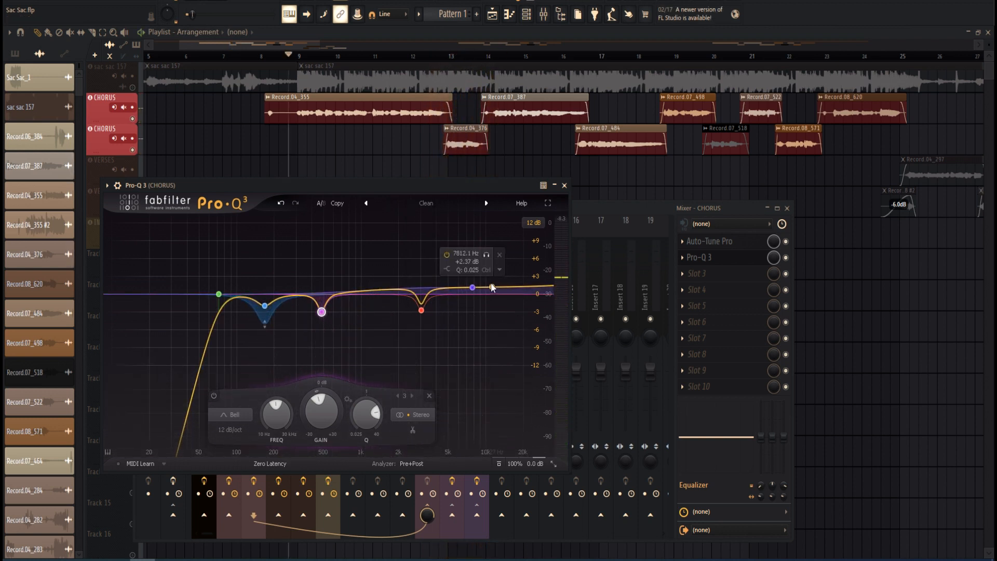
{"action": "key", "text": "Escape"}
{"action": "mouse_move", "coordinate": [242, 276]}
{"action": "left_mouse_down"}
{"action": "mouse_move", "coordinate": [500, 292]}
{"action": "mouse_move", "coordinate": [265, 263]}
{"action": "mouse_move", "coordinate": [223, 277]}
{"action": "left_mouse_up"}
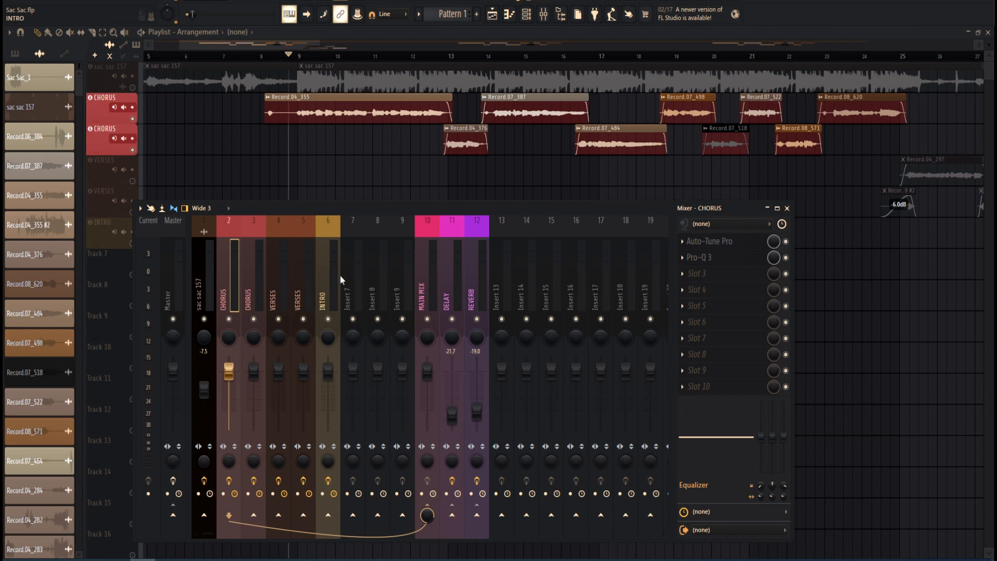
Return to the playlist, look over the chorus clips and move the playback position to just before bar 9
{"action": "key", "text": "F9"}
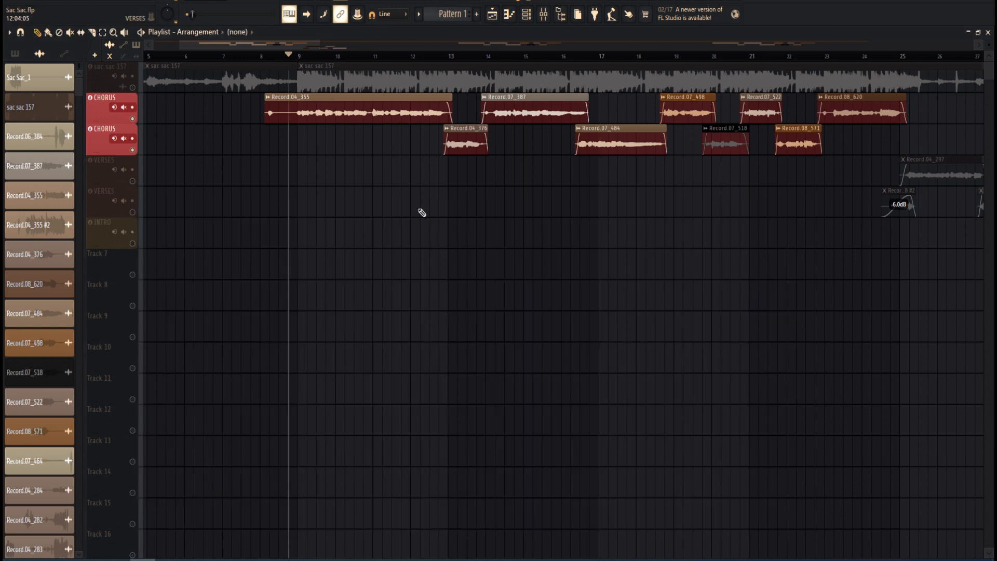
{"action": "scroll", "coordinate": [380, 215], "scroll_direction": "down", "scroll_amount": 8}
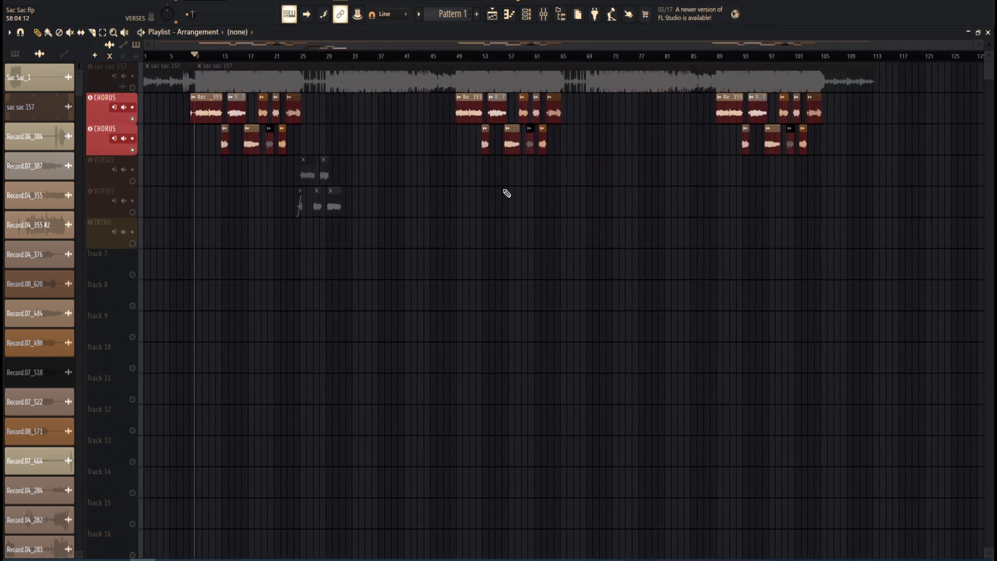
{"action": "scroll", "coordinate": [205, 111], "scroll_direction": "up", "scroll_amount": 8}
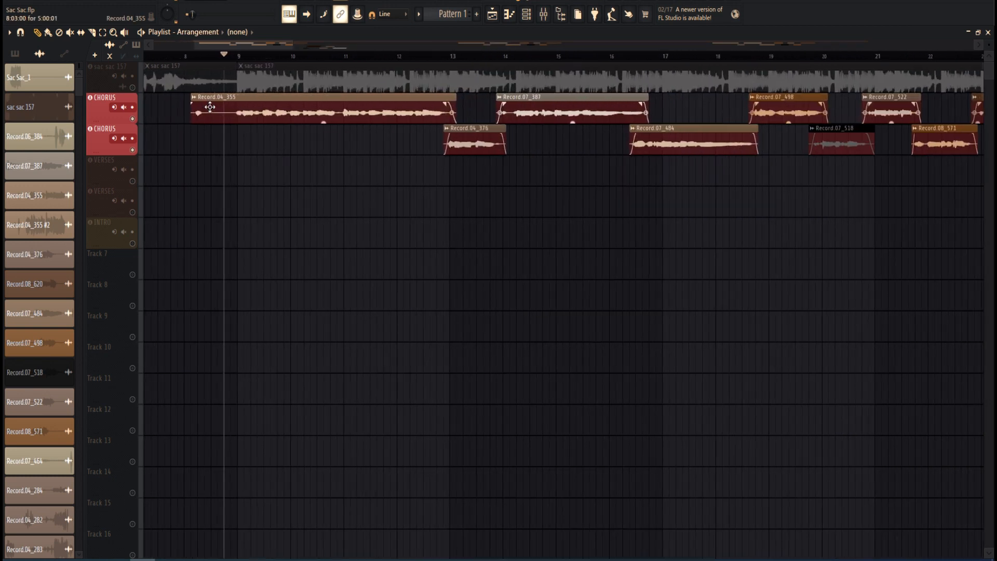
{"action": "scroll", "coordinate": [184, 79], "scroll_direction": "up", "scroll_amount": 4}
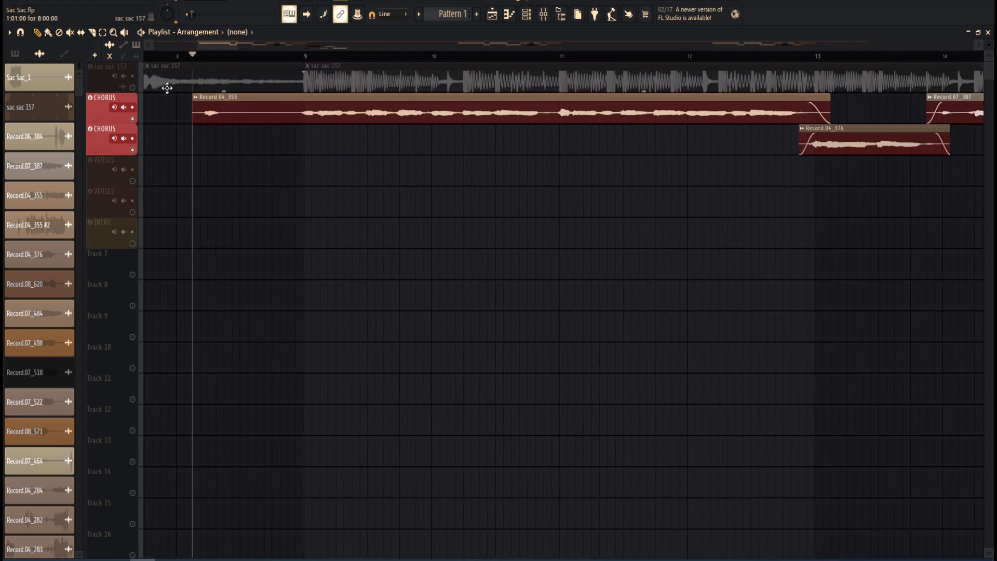
{"action": "left_click_drag", "start_coordinate": [383, 60], "coordinate": [387, 99]}
{"action": "scroll", "coordinate": [384, 105], "scroll_direction": "down", "scroll_amount": 9}
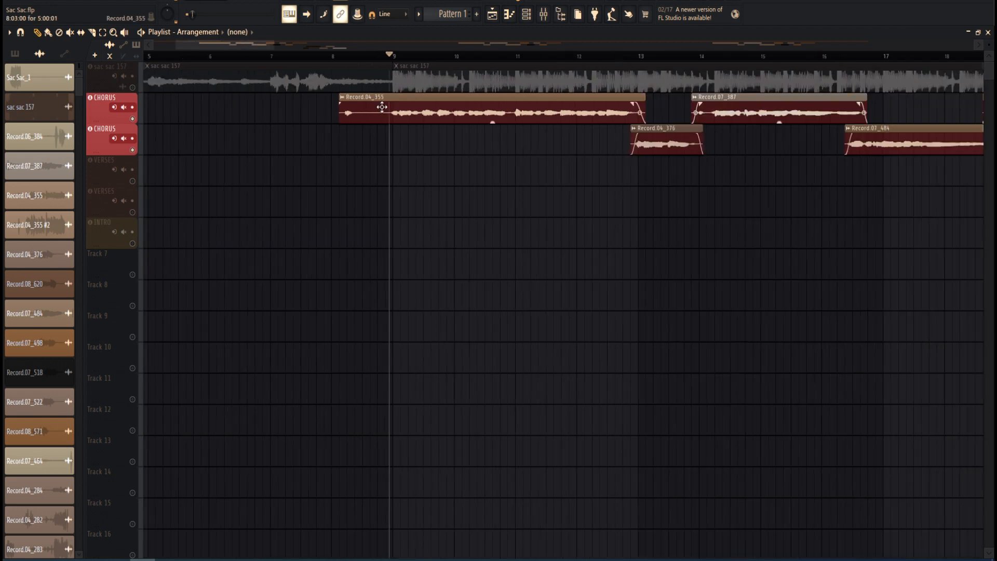
Play the chorus clips on both CHORUS tracks from just before bar 9 through about bar 24 and check how they sound
{"action": "scroll", "coordinate": [289, 136], "scroll_direction": "up", "scroll_amount": 5}
{"action": "scroll", "coordinate": [317, 63], "scroll_direction": "up", "scroll_amount": 4}
{"action": "left_click_drag", "start_coordinate": [256, 60], "coordinate": [240, 68]}
{"action": "key", "text": "space"}
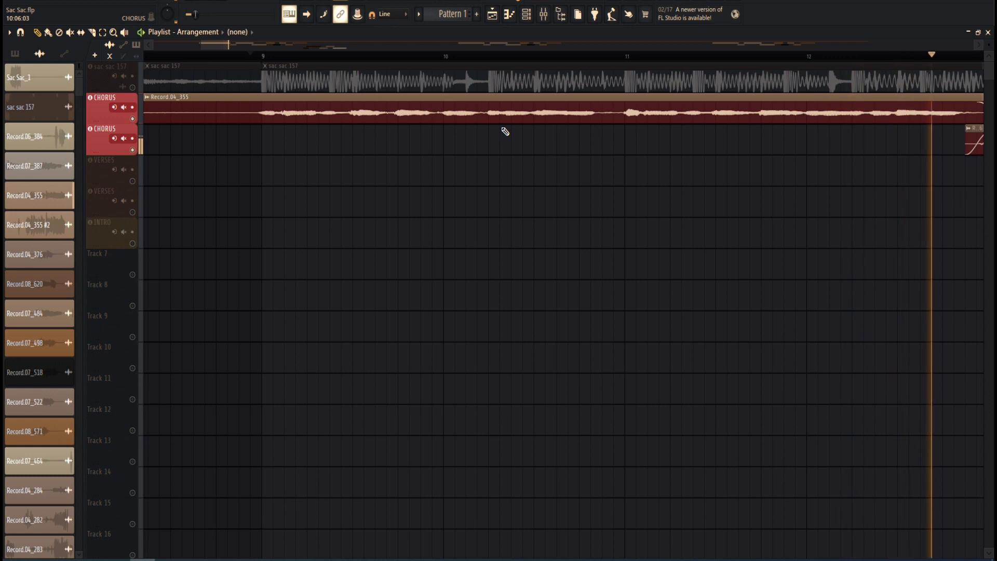
{"action": "scroll", "coordinate": [468, 207], "scroll_direction": "up", "scroll_amount": 1}
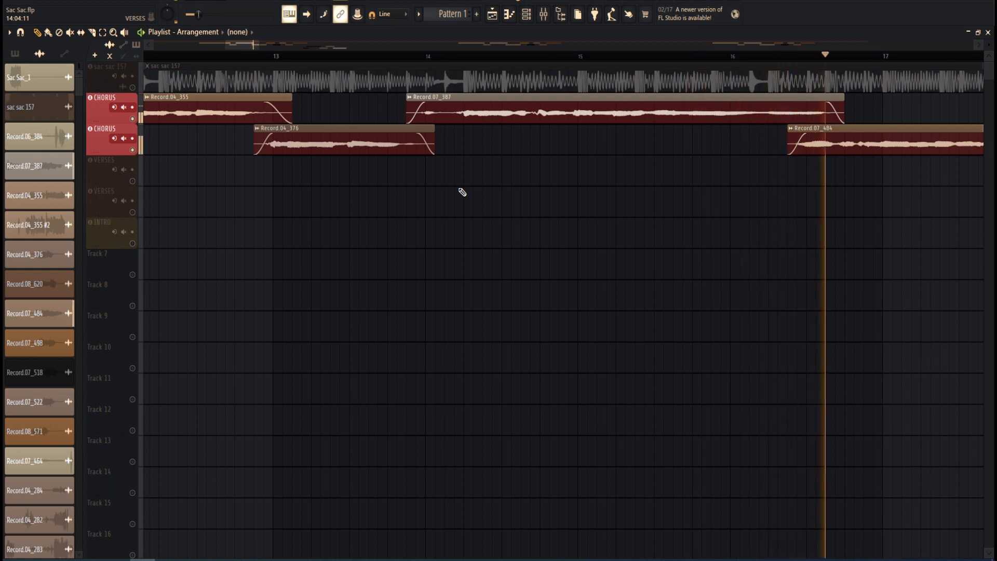
{"action": "scroll", "coordinate": [462, 192], "scroll_direction": "down", "scroll_amount": 4}
{"action": "scroll", "coordinate": [461, 193], "scroll_direction": "right", "scroll_amount": 3}
{"action": "scroll", "coordinate": [382, 155], "scroll_direction": "up", "scroll_amount": 3}
{"action": "scroll", "coordinate": [382, 155], "scroll_direction": "up", "scroll_amount": 2}
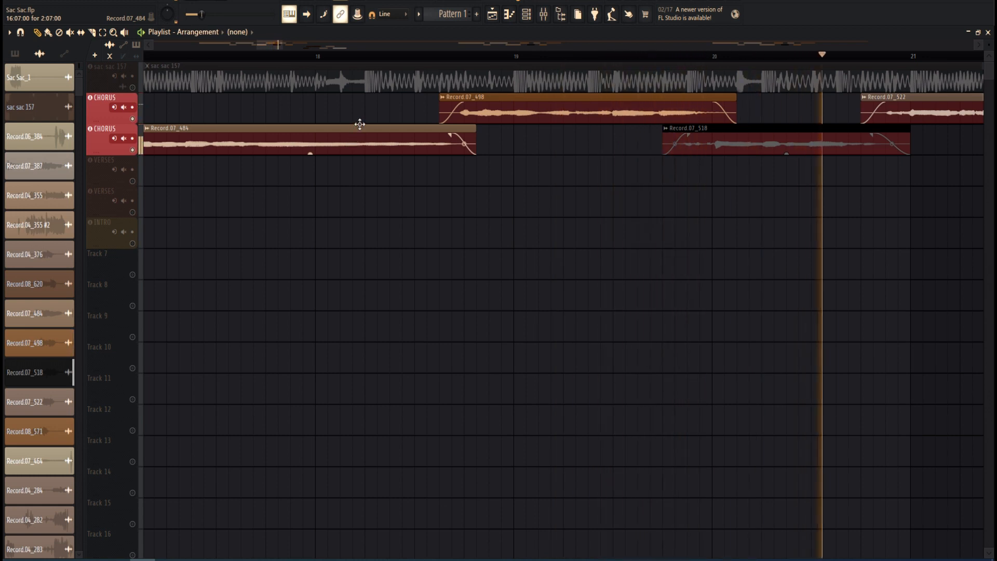
{"action": "scroll", "coordinate": [370, 136], "scroll_direction": "down", "scroll_amount": 3}
{"action": "scroll", "coordinate": [468, 164], "scroll_direction": "right", "scroll_amount": 2}
{"action": "scroll", "coordinate": [495, 171], "scroll_direction": "up", "scroll_amount": 2}
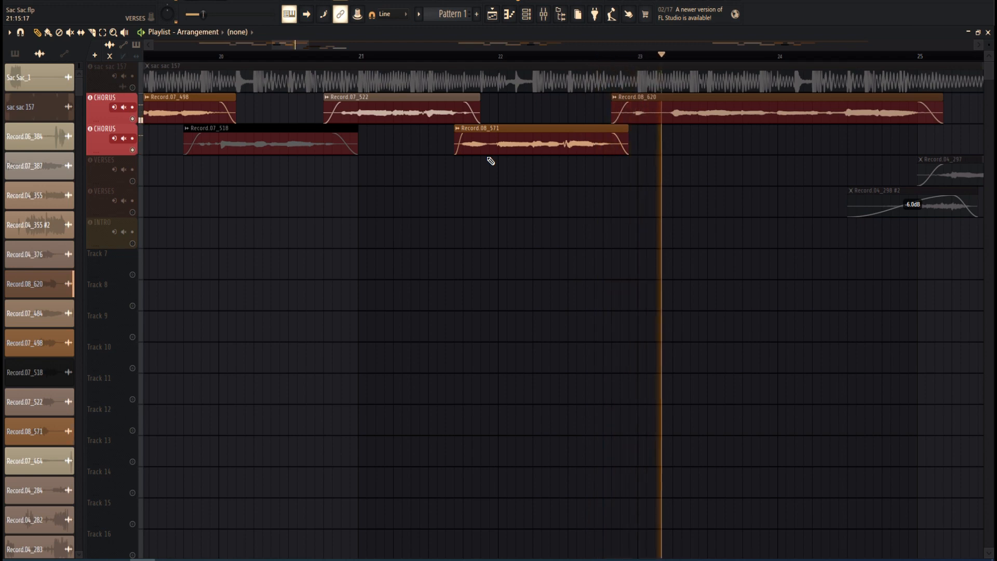
{"action": "scroll", "coordinate": [491, 161], "scroll_direction": "down", "scroll_amount": 3}
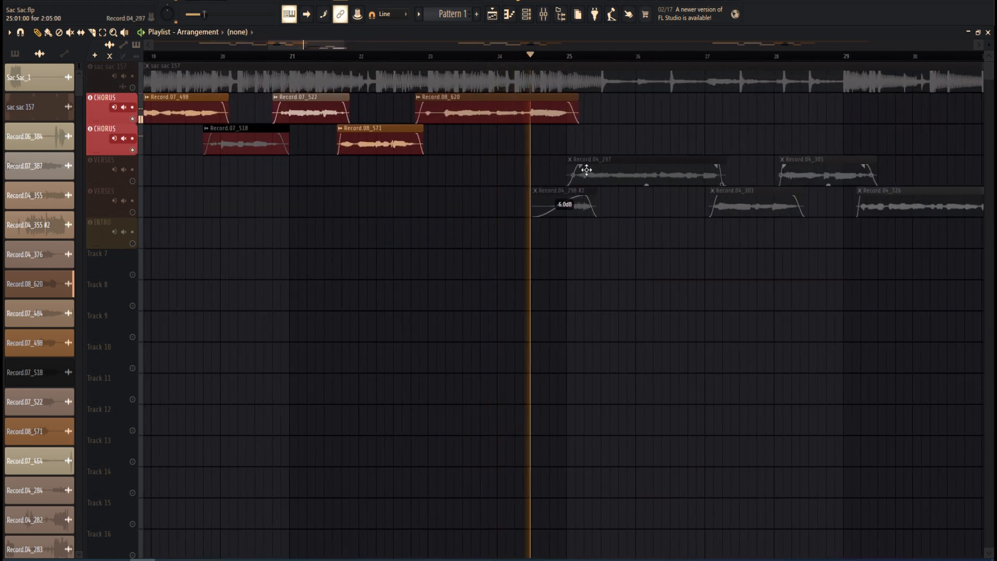
{"action": "scroll", "coordinate": [533, 157], "scroll_direction": "down", "scroll_amount": 6}
{"action": "key", "text": "space"}
Cut the silent stretch before bar 9 out of the Record.04_355 clip and shape the first piece's fades, with a 0.191-second fade-in
{"action": "scroll", "coordinate": [224, 99], "scroll_direction": "up", "scroll_amount": 8}
{"action": "scroll", "coordinate": [223, 86], "scroll_direction": "up", "scroll_amount": 5}
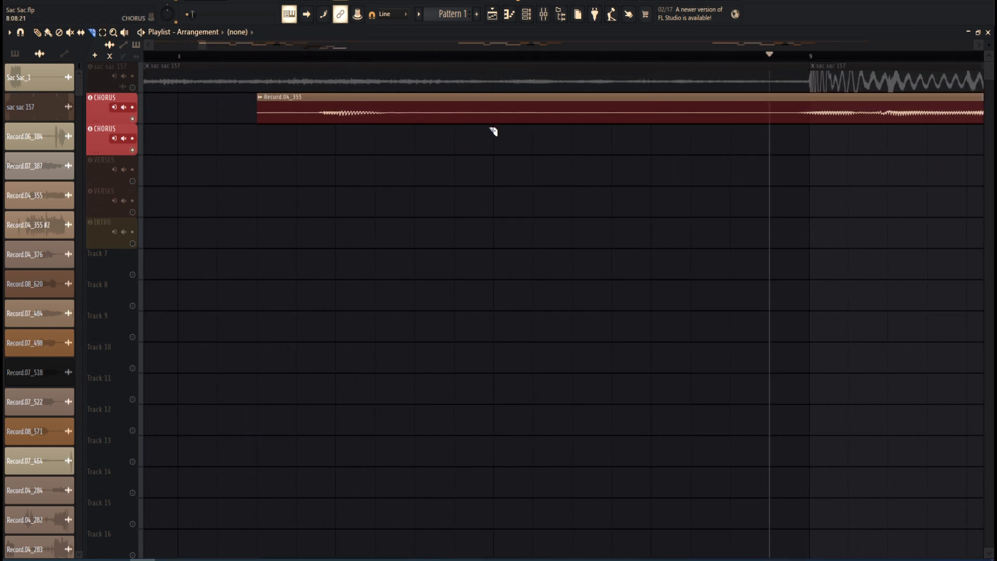
{"action": "scroll", "coordinate": [364, 132], "scroll_direction": "down", "scroll_amount": 2}
{"action": "right_click", "coordinate": [473, 112]}
{"action": "scroll", "coordinate": [478, 114], "scroll_direction": "up", "scroll_amount": 3}
{"action": "left_click_drag", "start_coordinate": [363, 99], "coordinate": [359, 105]}
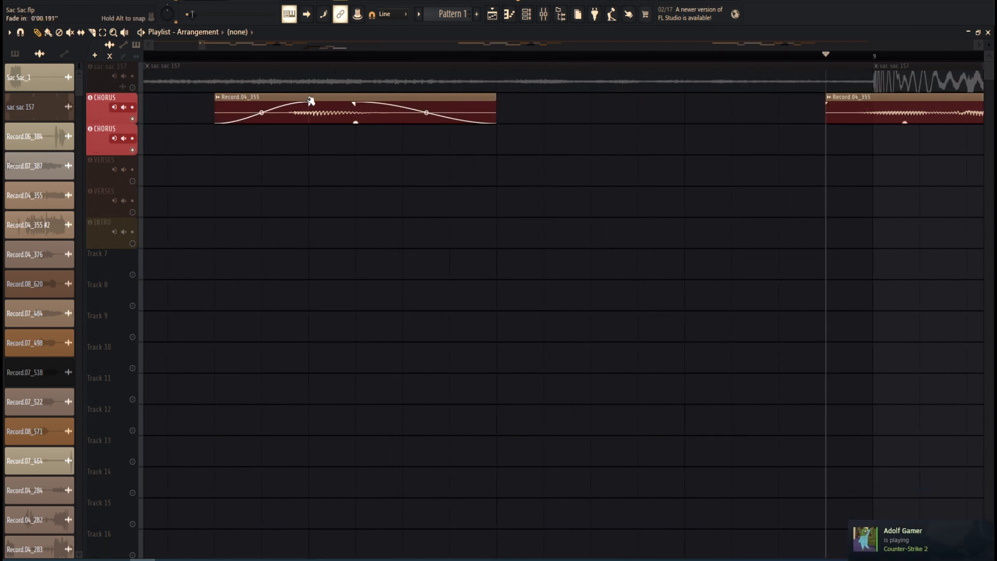
Audition the trimmed chorus opening with the sac sac 157 beat unmuted, mute the beat again and replay the vocals alone
{"action": "scroll", "coordinate": [308, 99], "scroll_direction": "down", "scroll_amount": 3}
{"action": "left_click", "coordinate": [133, 88]}
{"action": "key", "text": "space"}
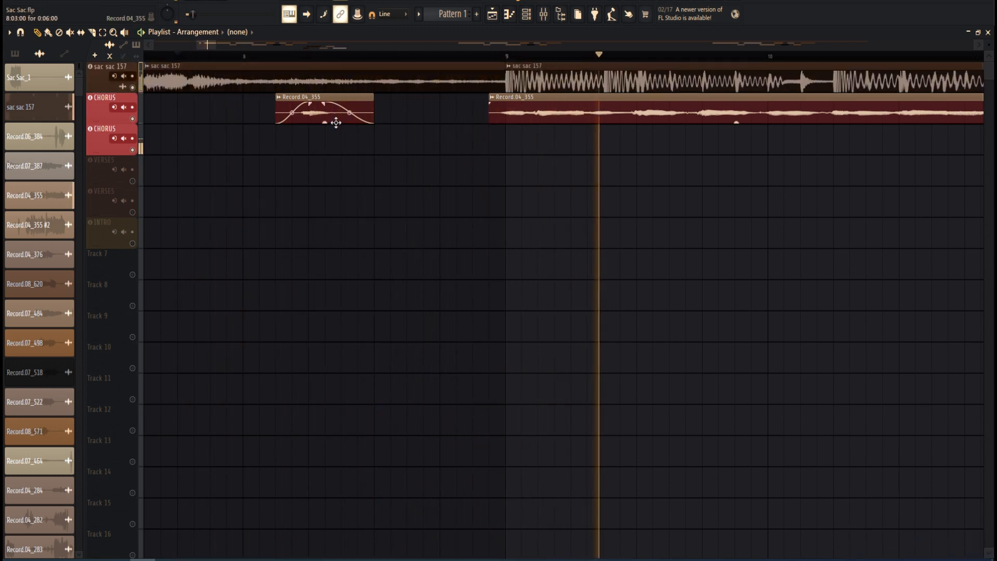
{"action": "key", "text": "space"}
{"action": "left_click", "coordinate": [142, 86]}
{"action": "left_click", "coordinate": [134, 88]}
{"action": "key", "text": "space"}
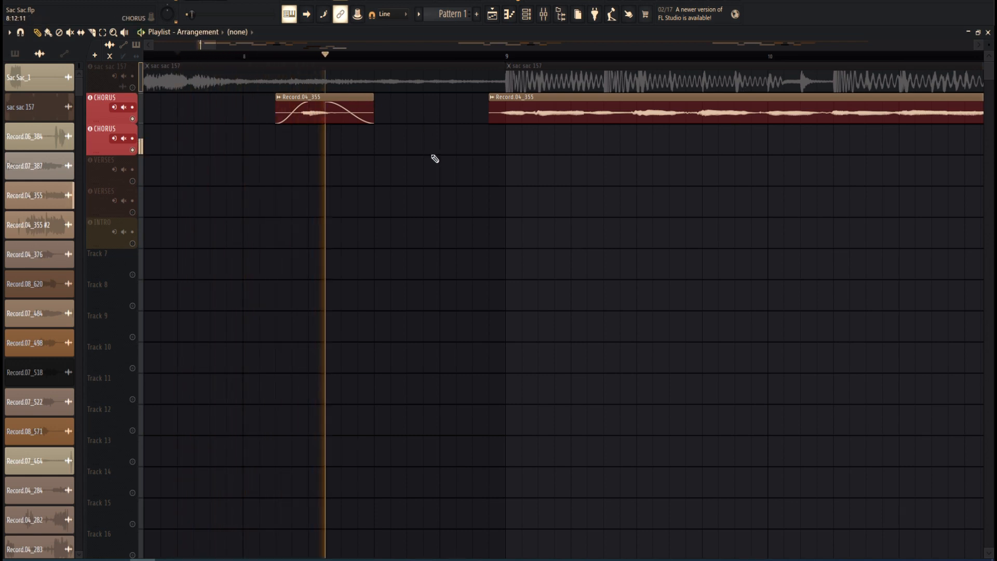
{"action": "key", "text": "space"}
Open the mixer and insert the C4 Stereo multiband processor on the MAIN MIX channel
{"action": "left_click", "coordinate": [543, 14]}
{"action": "left_click", "coordinate": [428, 267]}
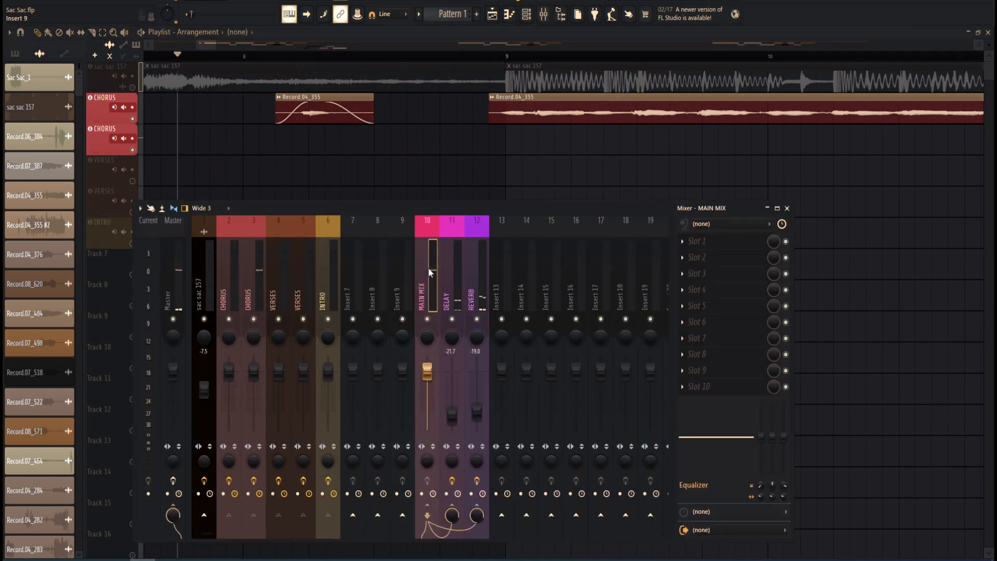
{"action": "left_click", "coordinate": [701, 242]}
{"action": "key", "text": "Escape"}
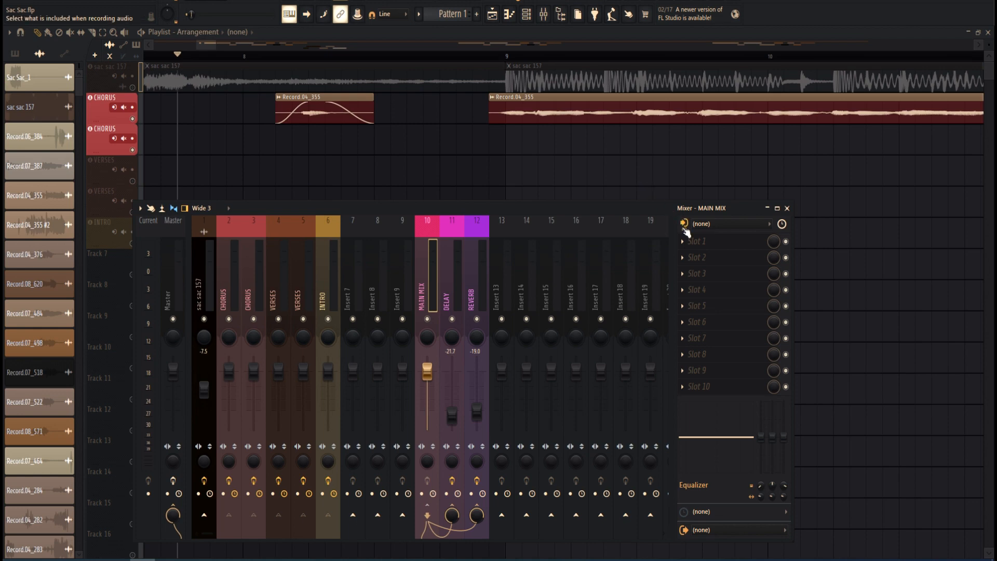
{"action": "left_click", "coordinate": [712, 323]}
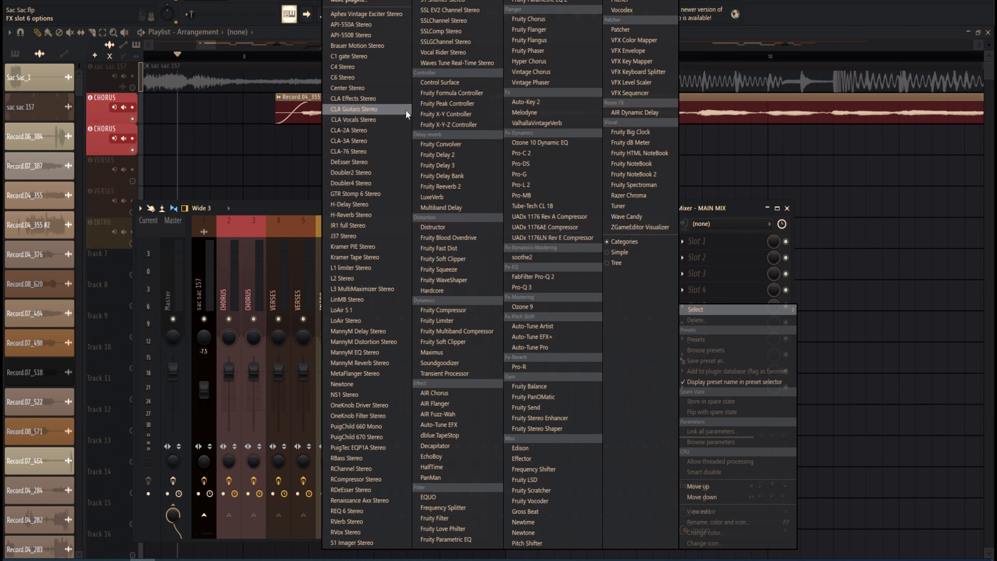
{"action": "left_click", "coordinate": [370, 68]}
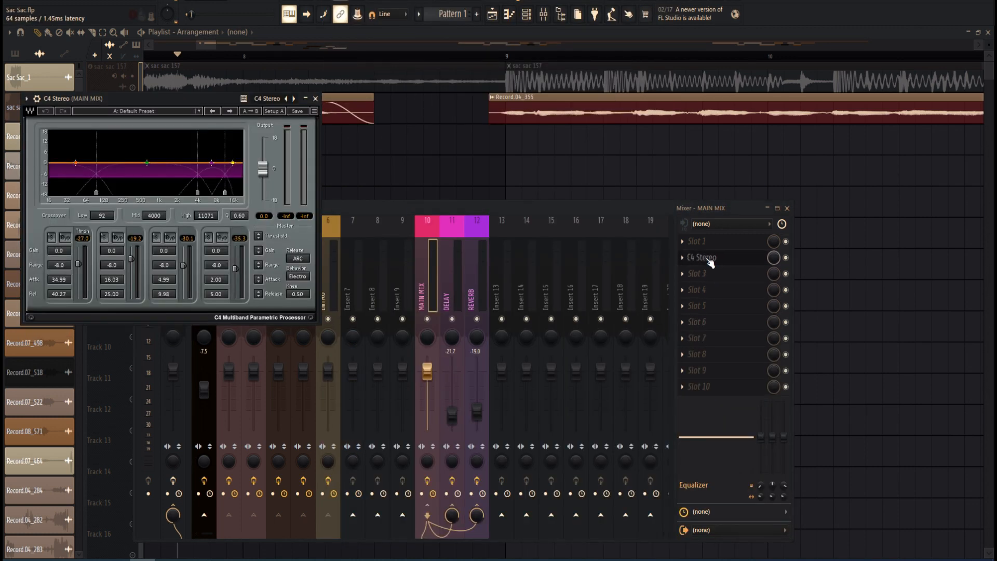
Load C4's factory Vocal preset and play the chorus vocals from just before bar 9
{"action": "left_click", "coordinate": [172, 113]}
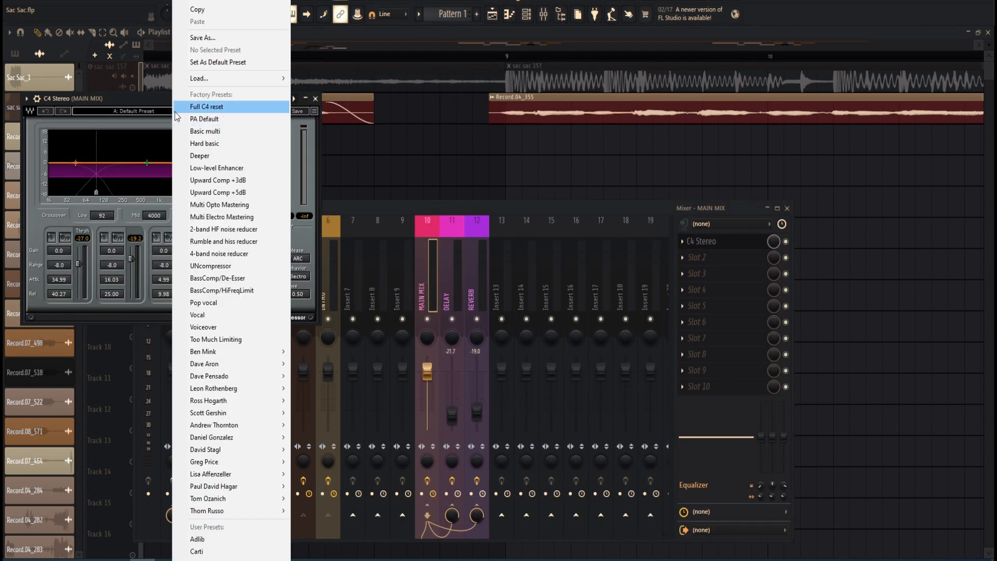
{"action": "left_click", "coordinate": [198, 314]}
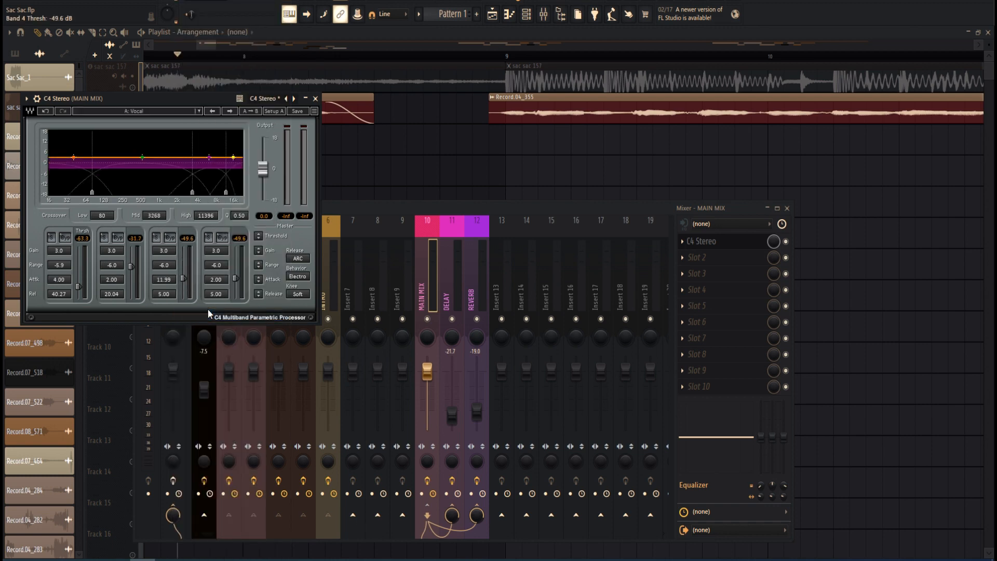
{"action": "left_click", "coordinate": [499, 63]}
{"action": "left_click", "coordinate": [492, 56]}
{"action": "left_click", "coordinate": [543, 16]}
{"action": "key", "text": "space"}
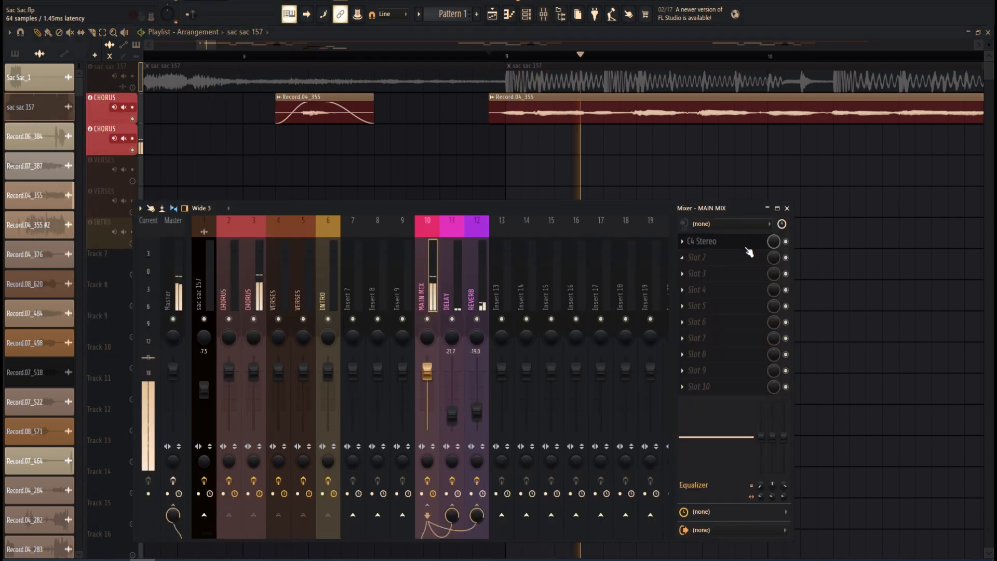
Switch the MAIN MIX channel's C4 to the factory Pop vocal preset and stop playback
{"action": "left_click", "coordinate": [734, 242]}
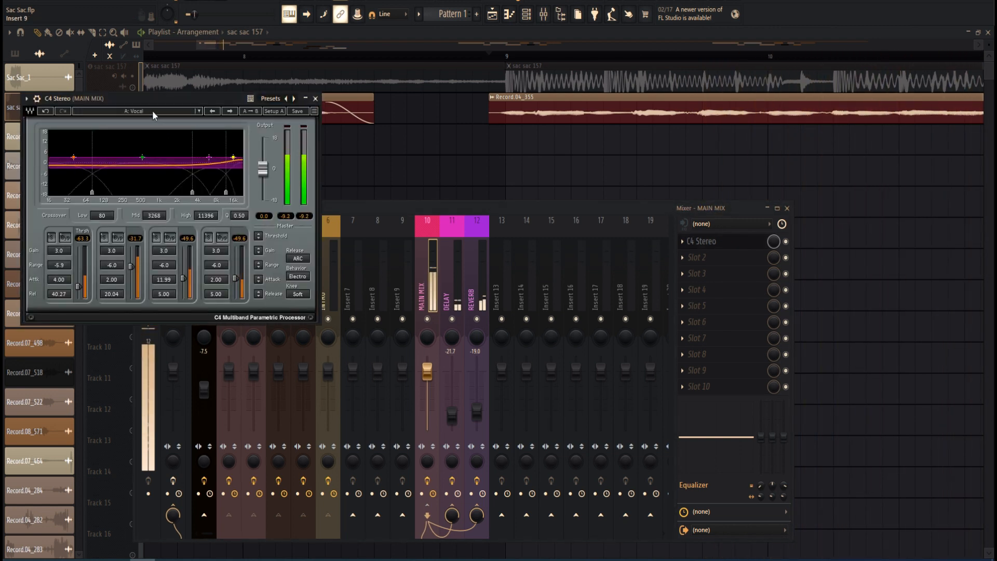
{"action": "left_click", "coordinate": [153, 112]}
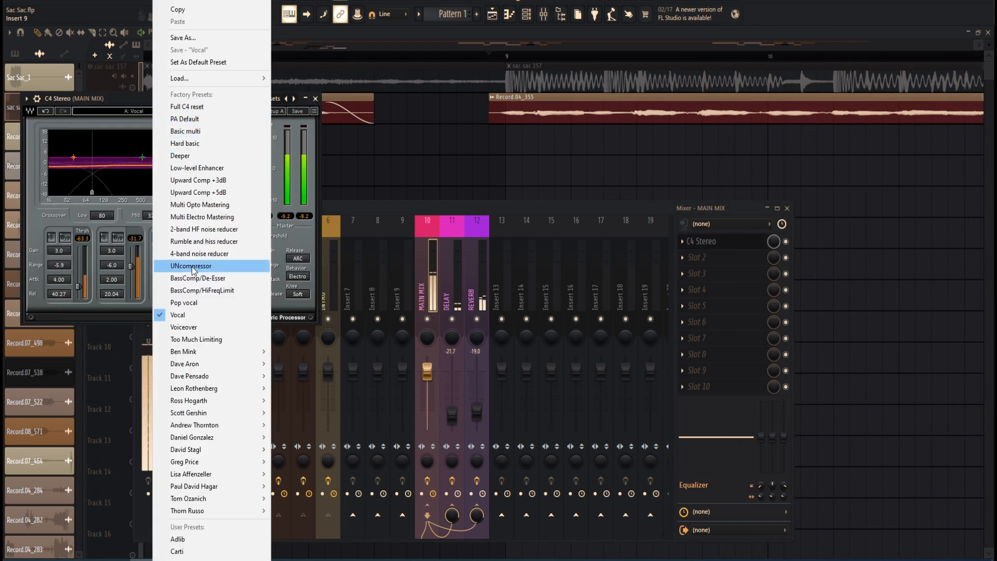
{"action": "left_click", "coordinate": [201, 301]}
{"action": "key", "text": "space"}
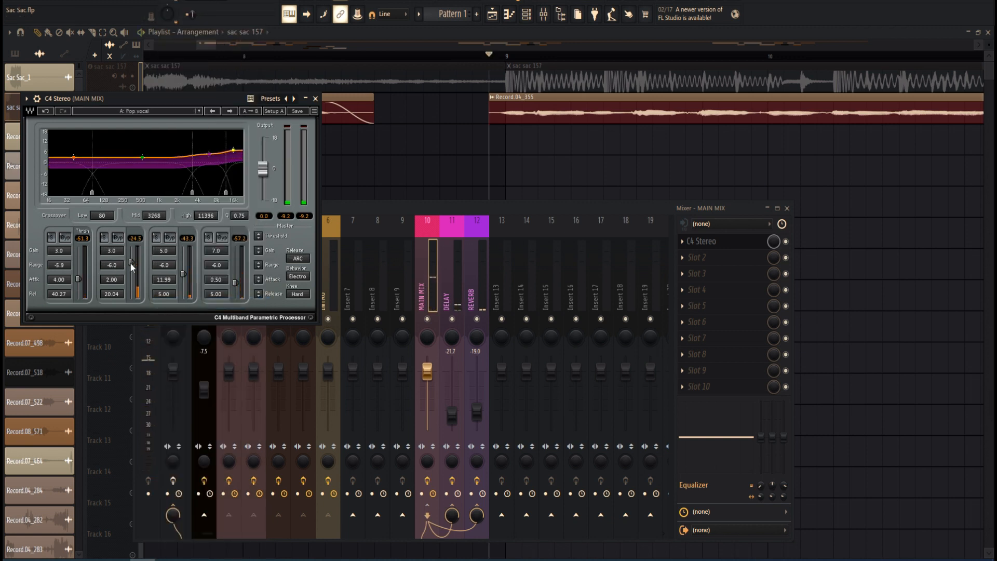
During playback, set C4's second-band threshold to -34.6 dB and the gains of bands 2, 3 and 4 to 2.2, 3.1 and 4.6 dB
{"action": "left_click_drag", "start_coordinate": [132, 261], "coordinate": [133, 262]}
{"action": "key", "text": "space"}
{"action": "left_click_drag", "start_coordinate": [132, 265], "coordinate": [132, 268]}
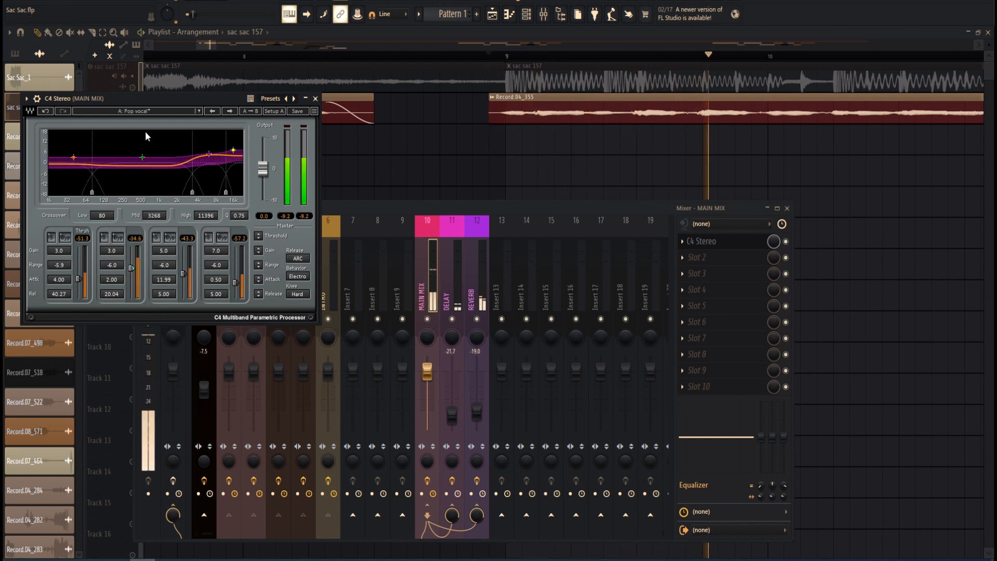
{"action": "left_click_drag", "start_coordinate": [143, 157], "coordinate": [141, 158]}
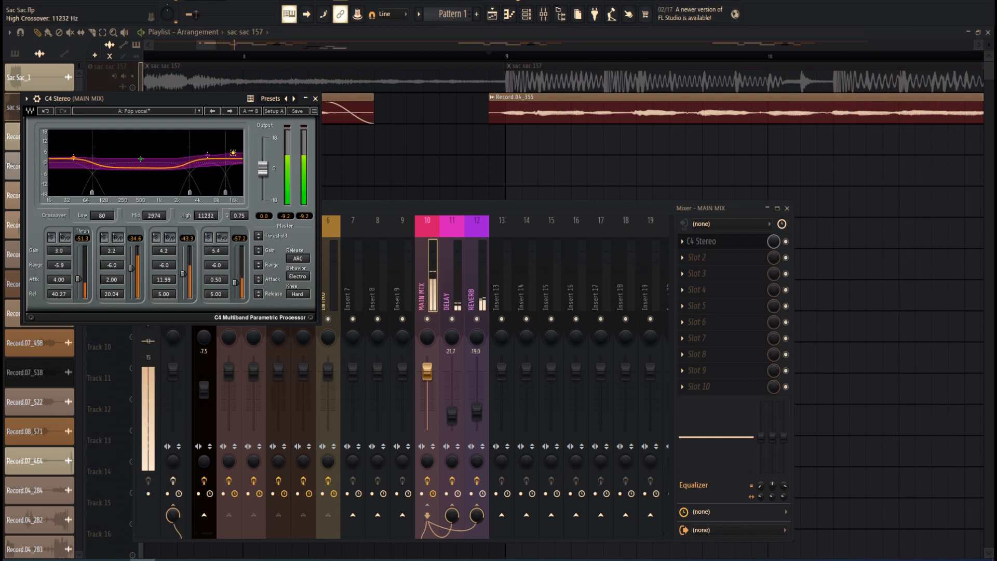
{"action": "left_click_drag", "start_coordinate": [232, 154], "coordinate": [232, 153]}
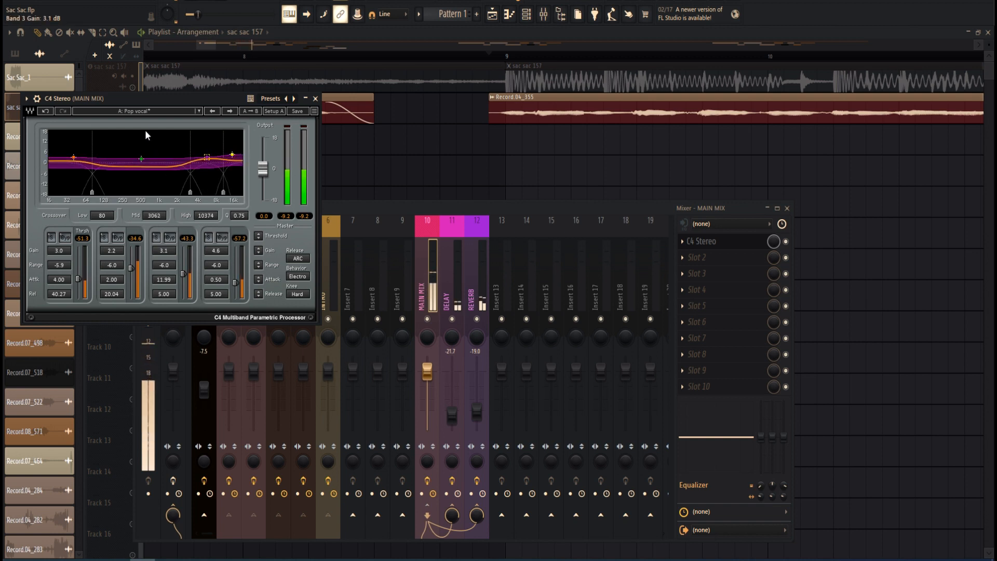
Load C4's Pensado Vocal preset, set the first band's threshold to -60.9 dB during playback and close the plugin
{"action": "left_click", "coordinate": [130, 112]}
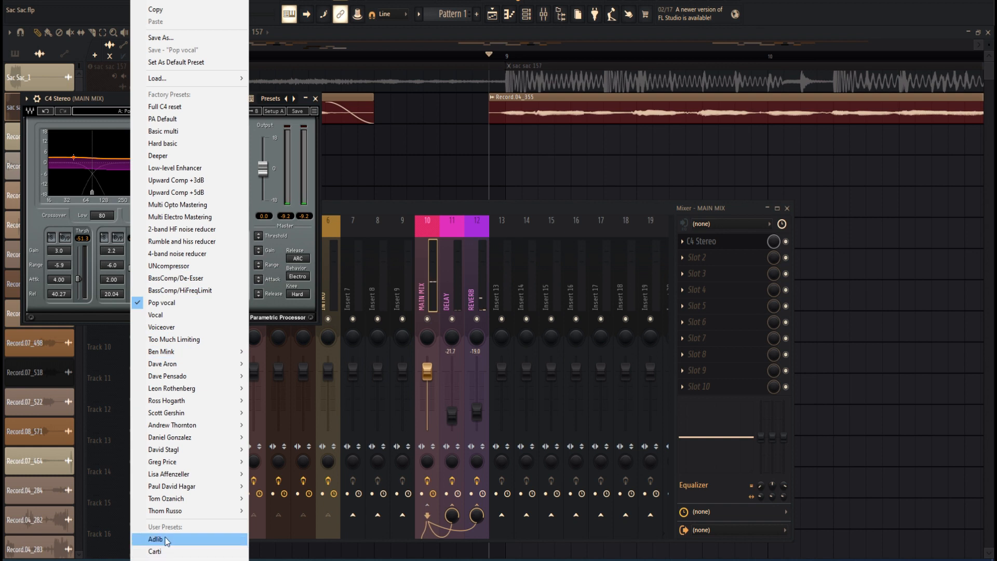
{"action": "mouse_move", "coordinate": [176, 419]}
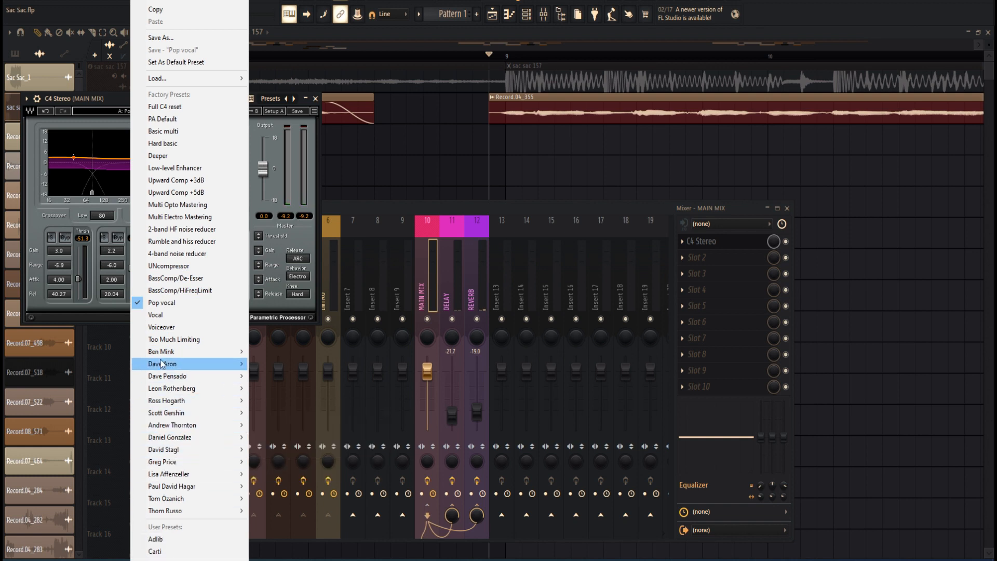
{"action": "mouse_move", "coordinate": [198, 375]}
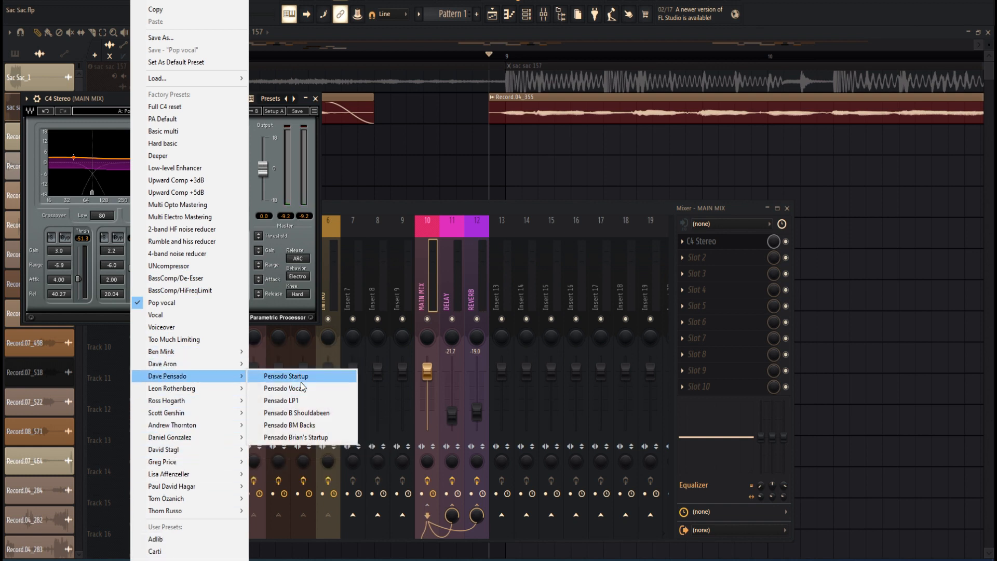
{"action": "left_click", "coordinate": [302, 387]}
{"action": "key", "text": "space"}
{"action": "left_click_drag", "start_coordinate": [82, 272], "coordinate": [79, 280]}
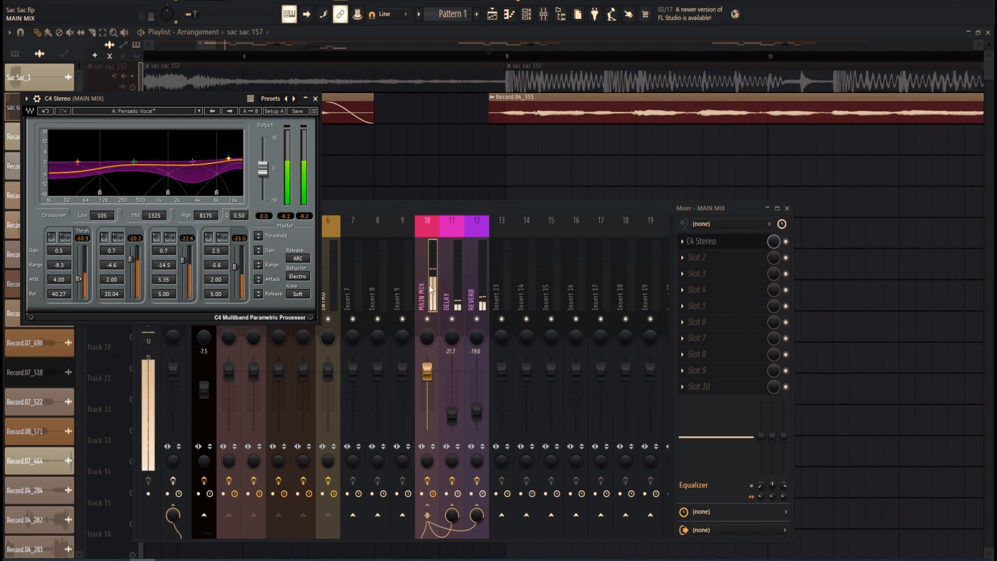
{"action": "left_click", "coordinate": [705, 242]}
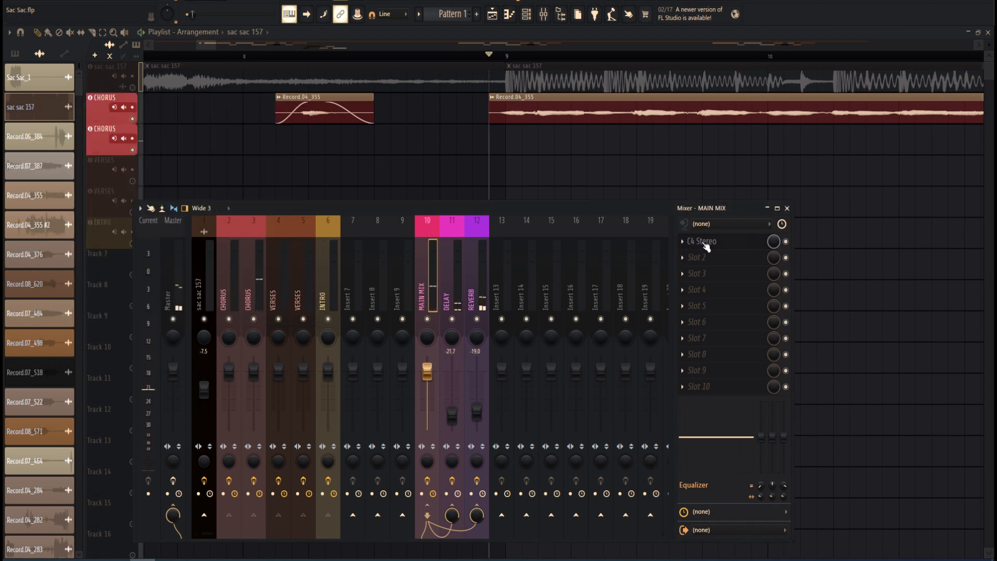
Insert Aphex Vintage Exciter Stereo after C4 on the MAIN MIX channel and audition the vocals in its AX mode
{"action": "left_click", "coordinate": [704, 259]}
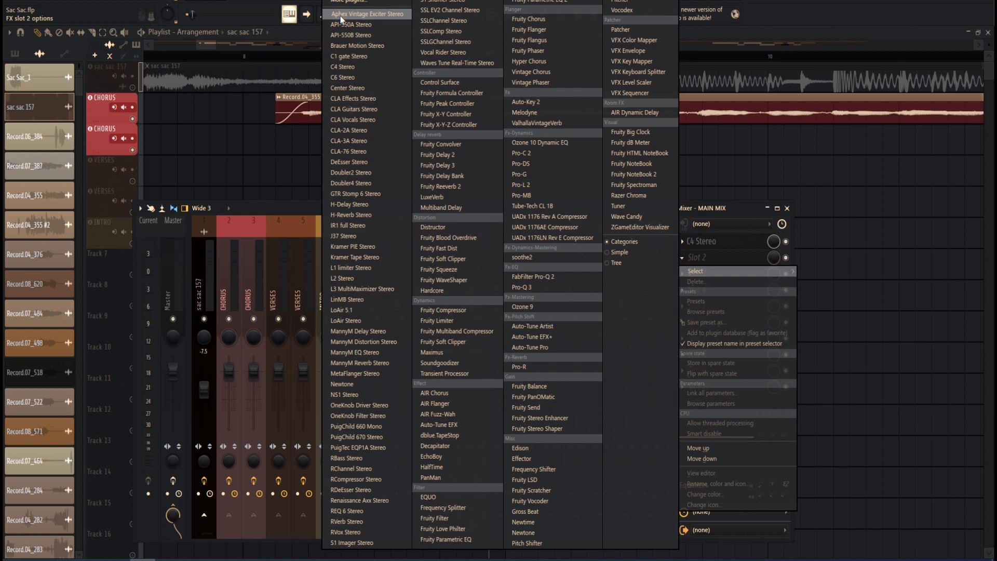
{"action": "left_click", "coordinate": [386, 17]}
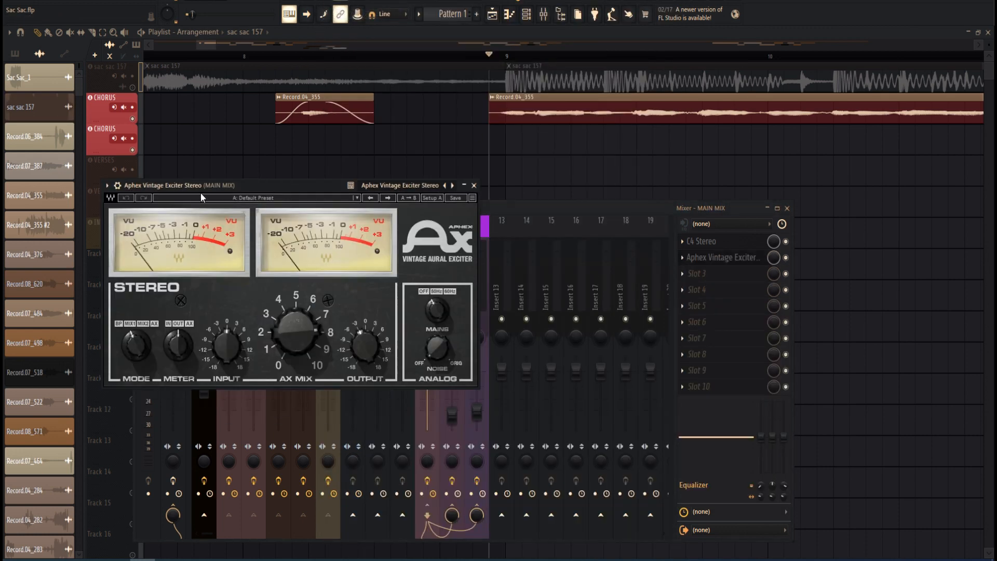
{"action": "left_click_drag", "start_coordinate": [136, 345], "coordinate": [136, 324]}
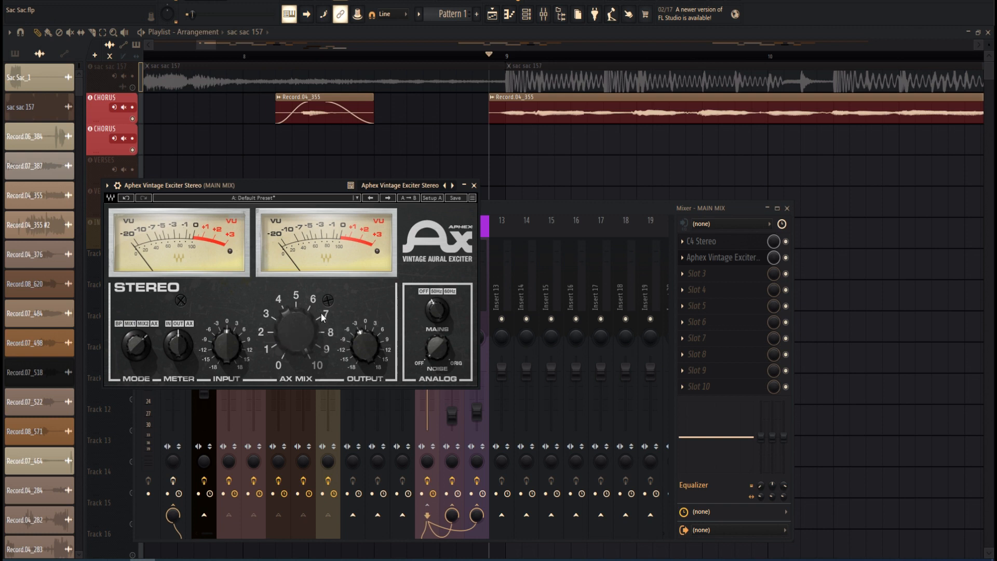
{"action": "key", "text": "space"}
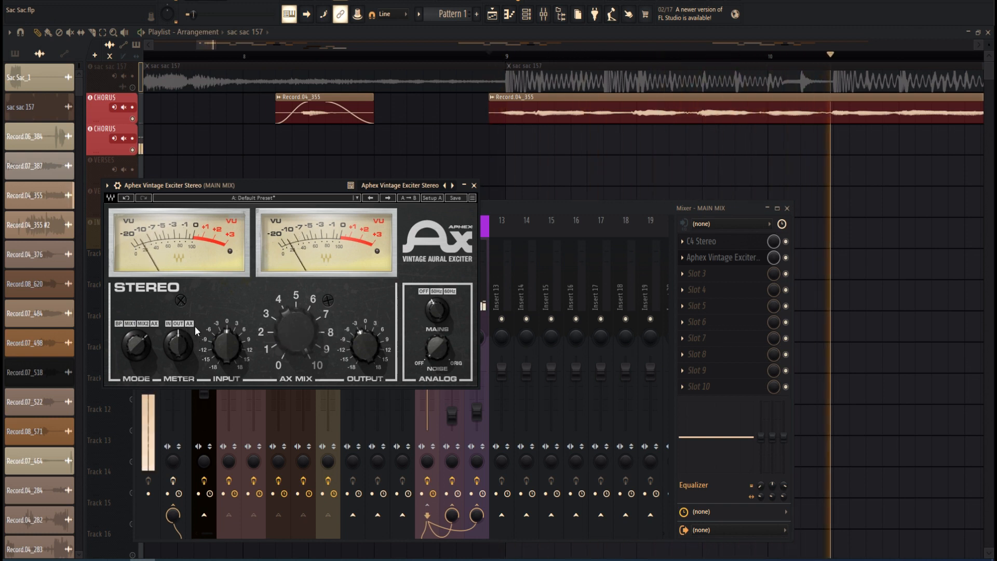
{"action": "key", "text": "space"}
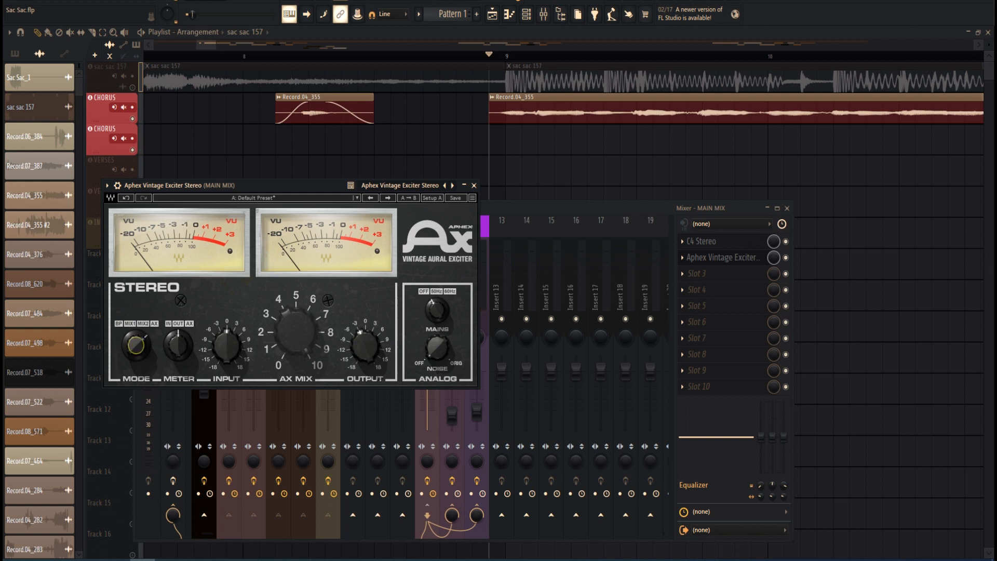
Return the exciter's mode to MIX1, lower the AX MIX amount and audition the vocals
{"action": "left_click", "coordinate": [136, 346]}
{"action": "left_click_drag", "start_coordinate": [296, 332], "coordinate": [296, 353]}
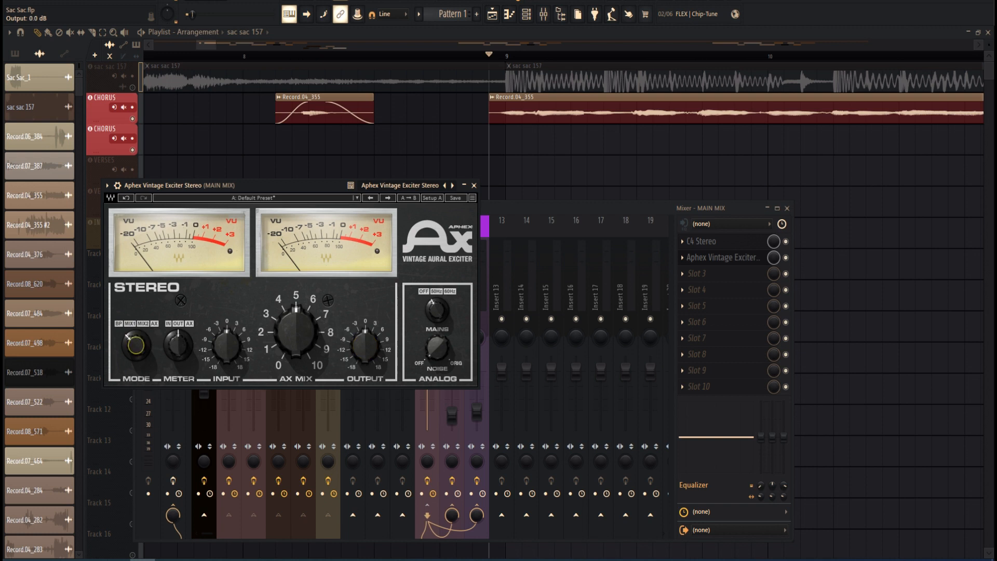
{"action": "key", "text": "space"}
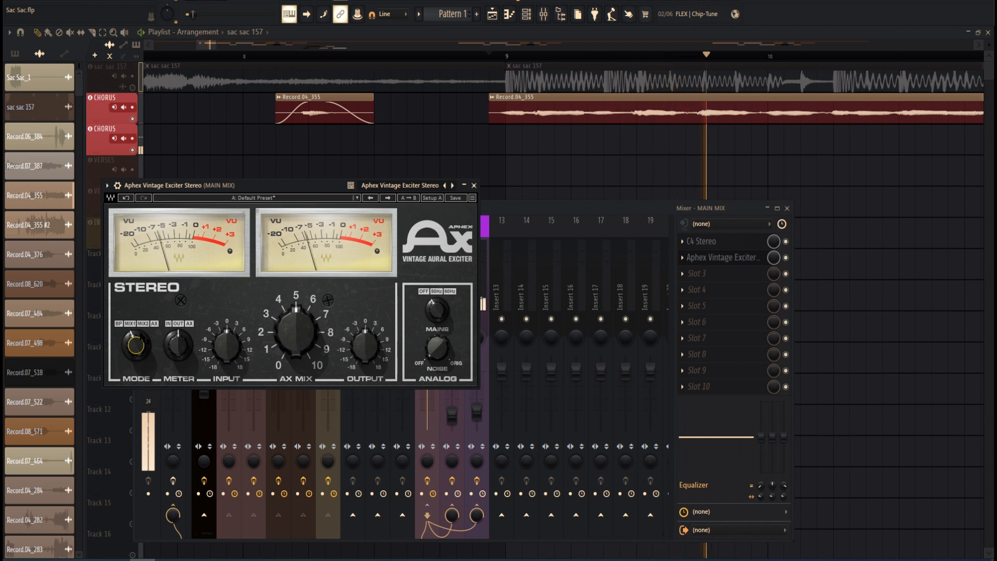
{"action": "key", "text": "space"}
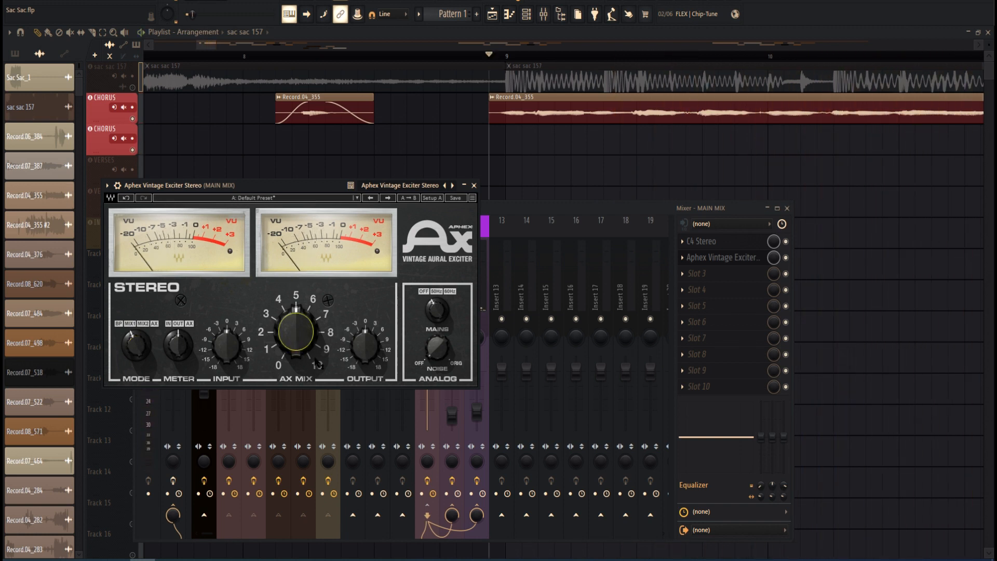
Set the exciter's AX MIX to 5.00, audition the vocals while changing its mode, and close the plugin
{"action": "left_click_drag", "start_coordinate": [342, 352], "coordinate": [297, 364]}
{"action": "key", "text": "space"}
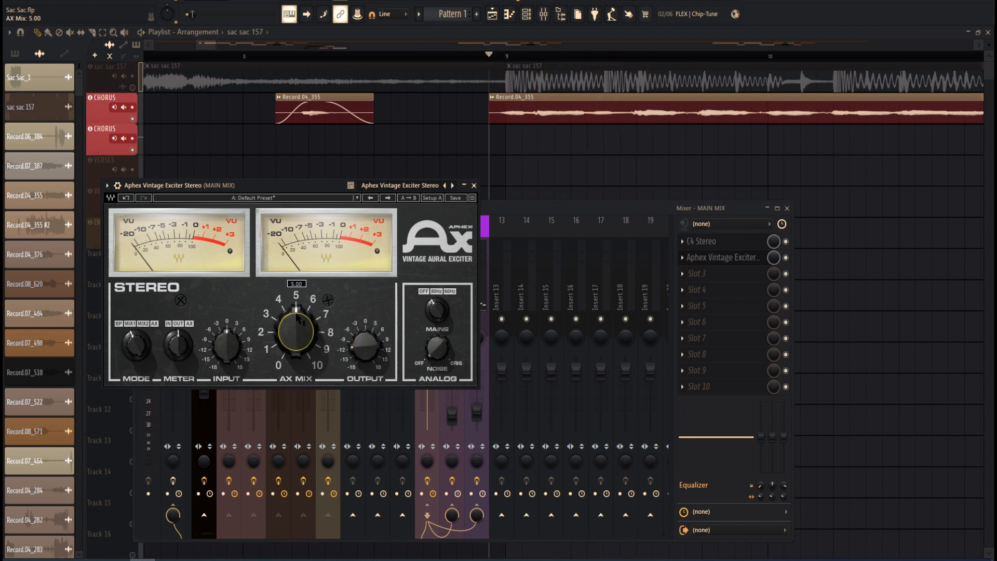
{"action": "left_click_drag", "start_coordinate": [135, 351], "coordinate": [136, 358]}
{"action": "key", "text": "space"}
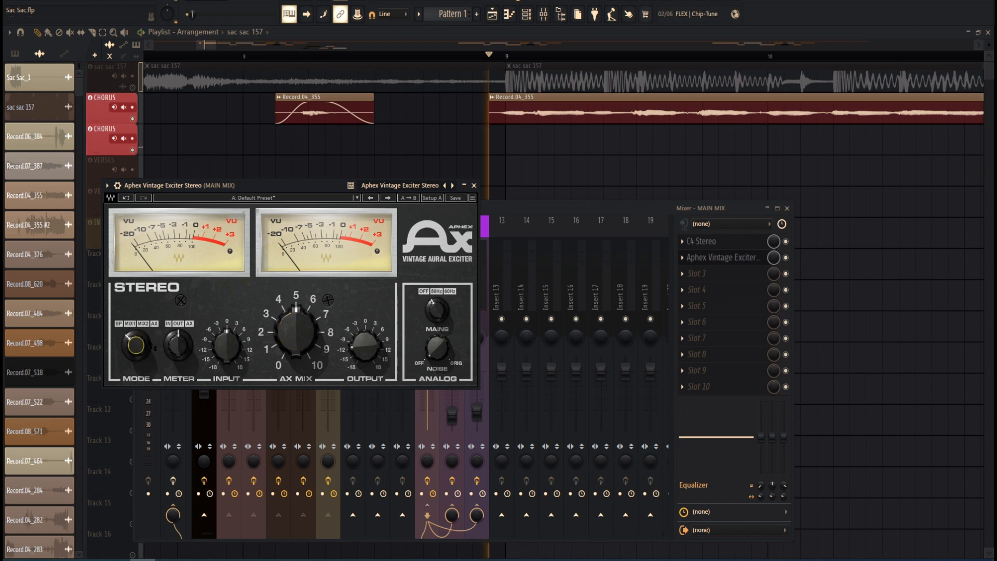
{"action": "left_click_drag", "start_coordinate": [138, 347], "coordinate": [139, 339]}
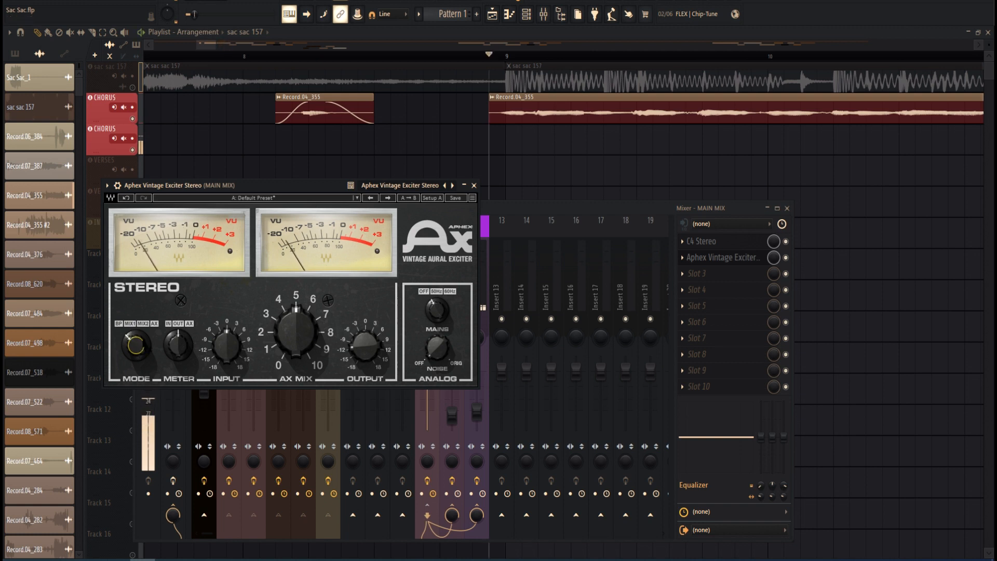
{"action": "key", "text": "space"}
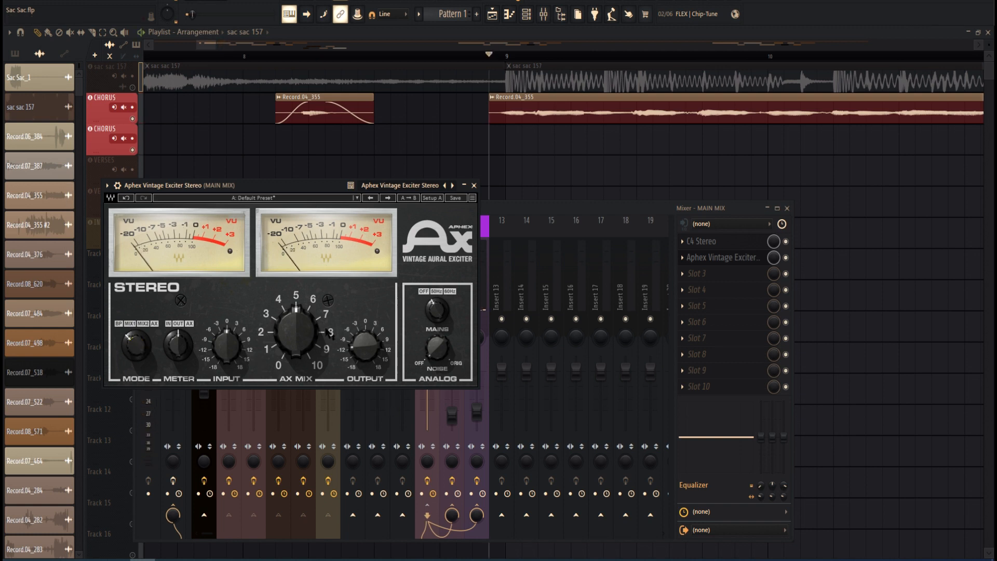
{"action": "left_click", "coordinate": [474, 185]}
Insert SSLChannel Stereo after the exciter on MAIN MIX, load its Lead Vox preset and audition the vocals
{"action": "left_click", "coordinate": [710, 259]}
{"action": "left_click", "coordinate": [698, 272]}
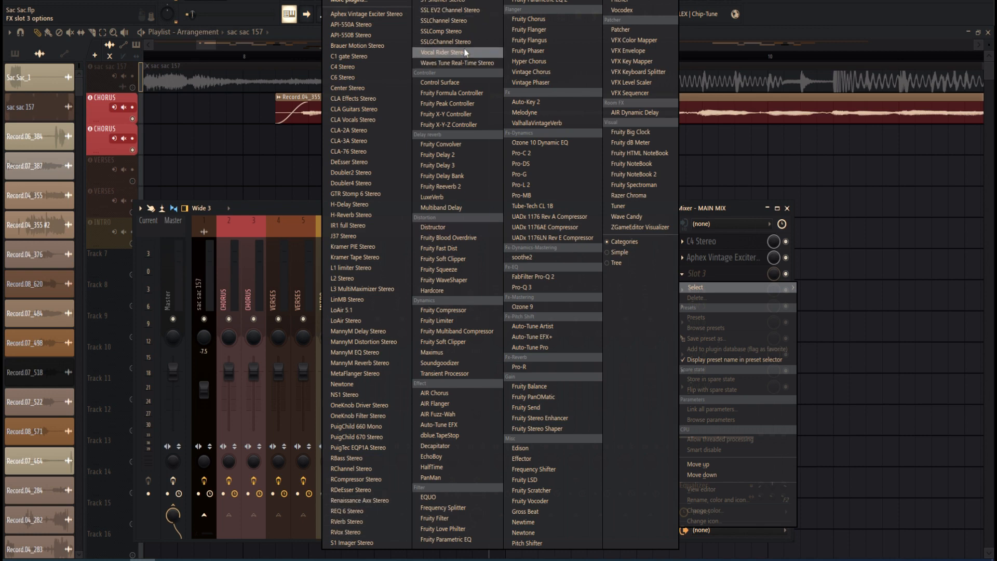
{"action": "left_click", "coordinate": [444, 22]}
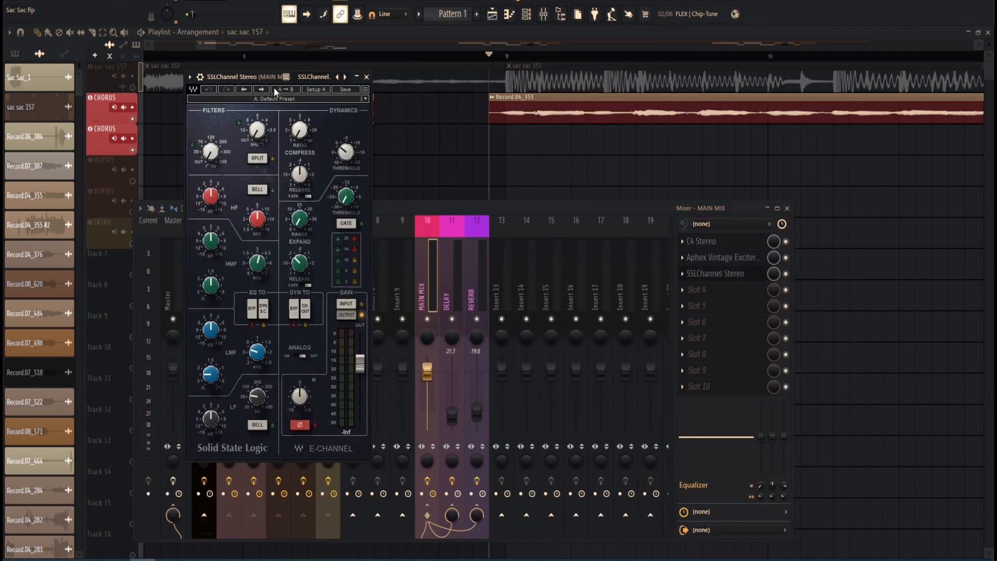
{"action": "left_click", "coordinate": [271, 98]}
{"action": "left_click", "coordinate": [310, 229]}
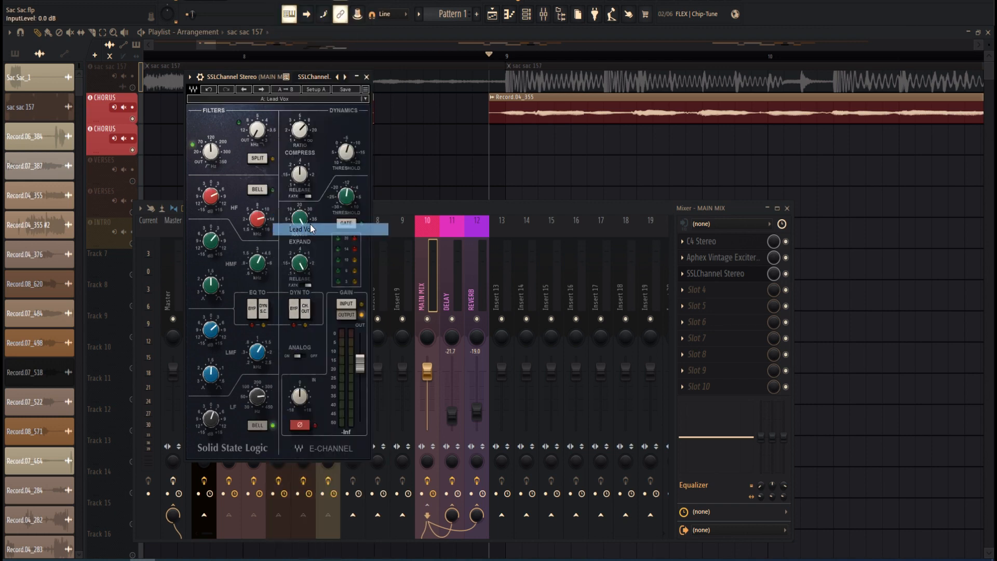
{"action": "key", "text": "space"}
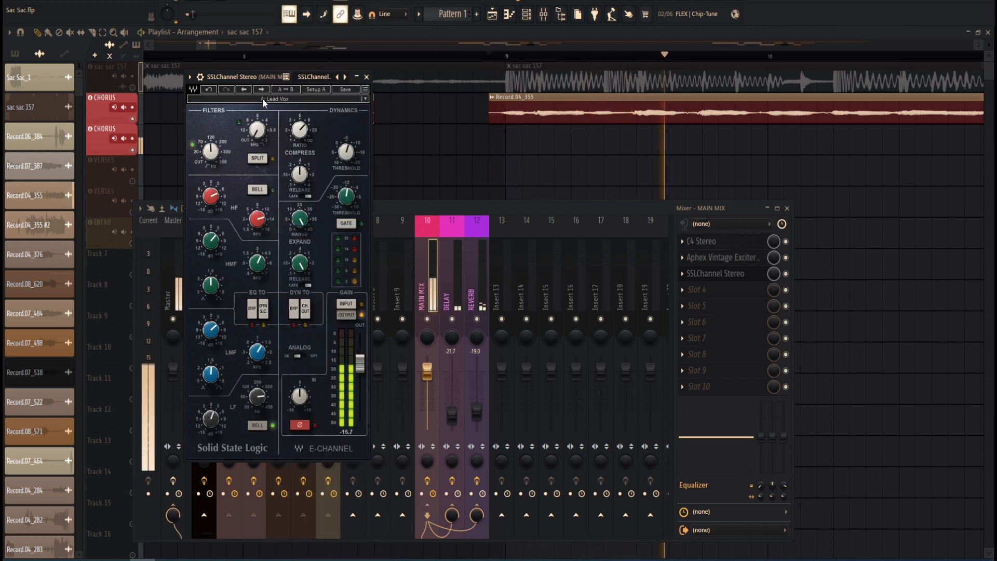
{"action": "key", "text": "space"}
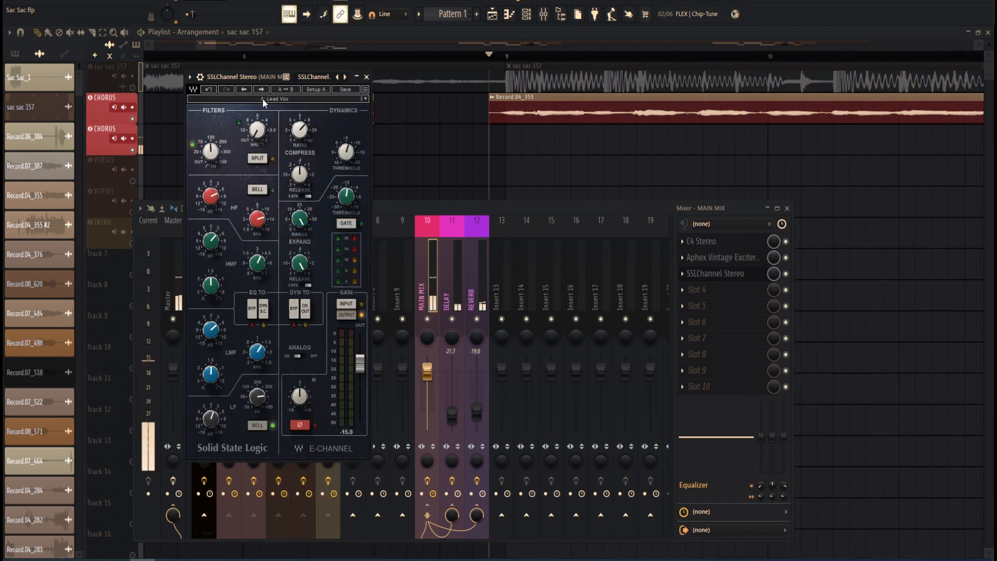
Try SSLChannel's Backing Vox preset with analog off and audition the vocals
{"action": "left_click", "coordinate": [262, 98]}
{"action": "left_click", "coordinate": [297, 241]}
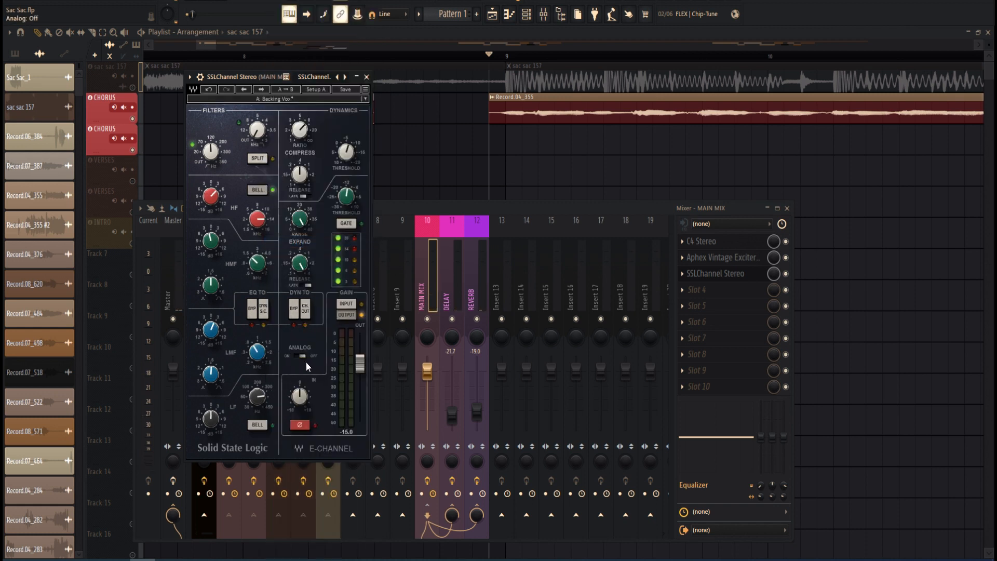
{"action": "key", "text": "space"}
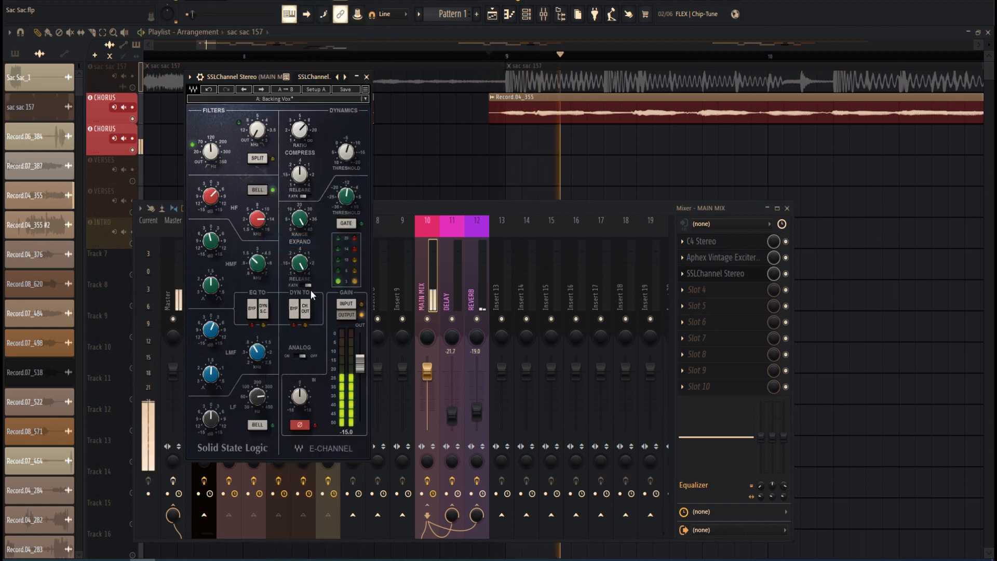
{"action": "key", "text": "space"}
Load SSLChannel's Lead Vox preset with analog off, audition the vocals and close the plugin
{"action": "left_click", "coordinate": [279, 98]}
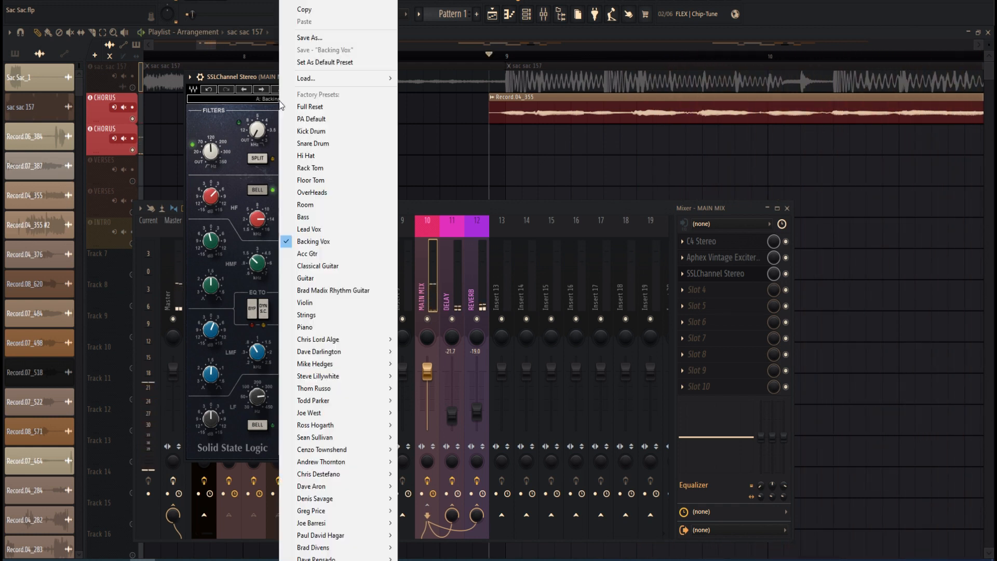
{"action": "left_click", "coordinate": [312, 229]}
{"action": "key", "text": "space"}
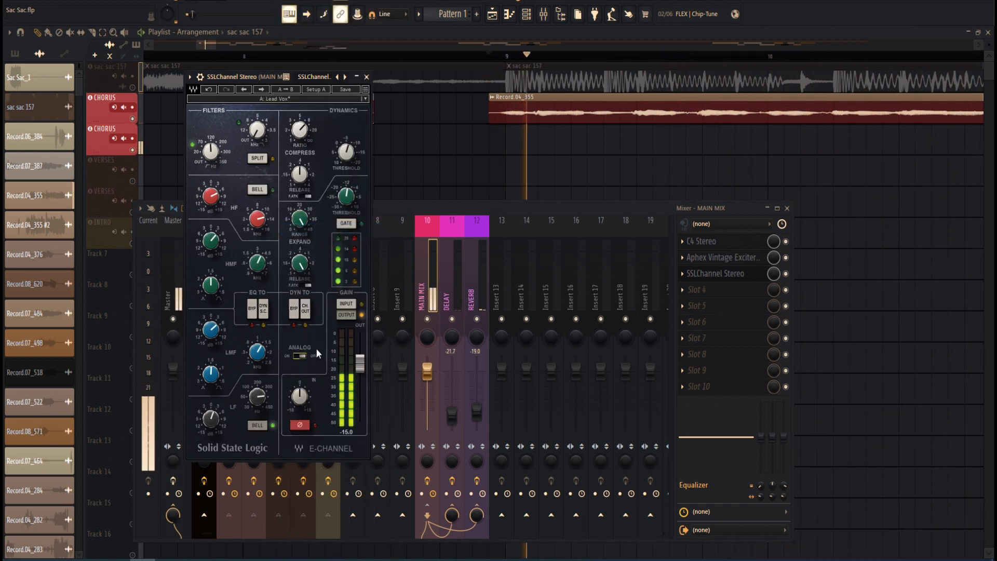
{"action": "left_click", "coordinate": [367, 77]}
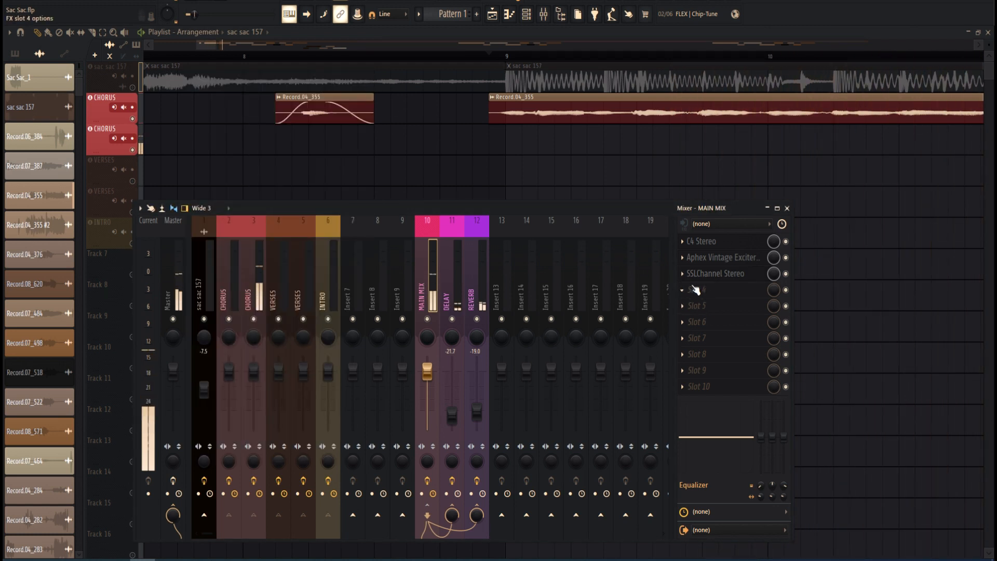
{"action": "key", "text": "space"}
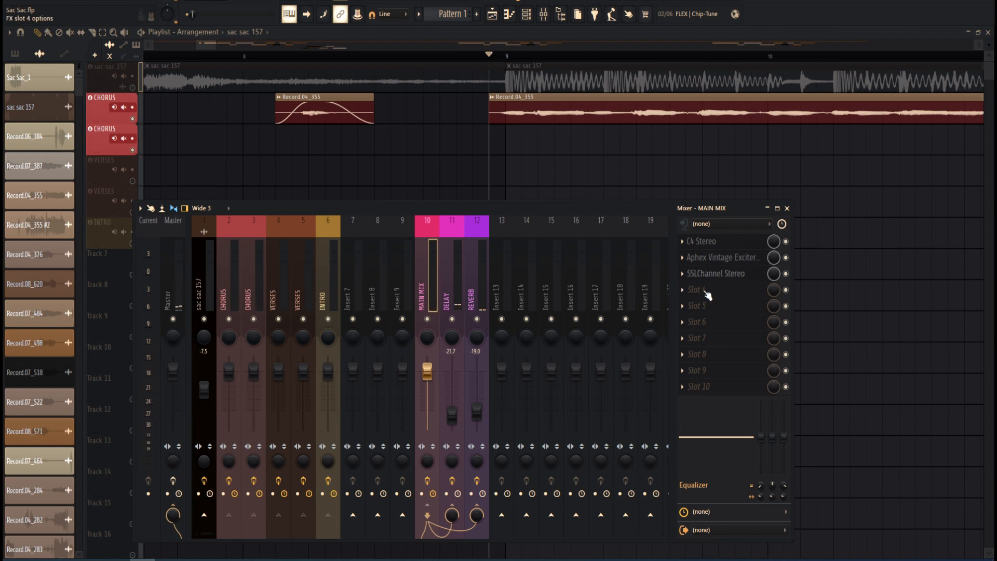
Shift the exciter and SSLChannel down to slots 3 and 4 on MAIN MIX, leaving slot 2 empty
{"action": "left_click", "coordinate": [699, 257]}
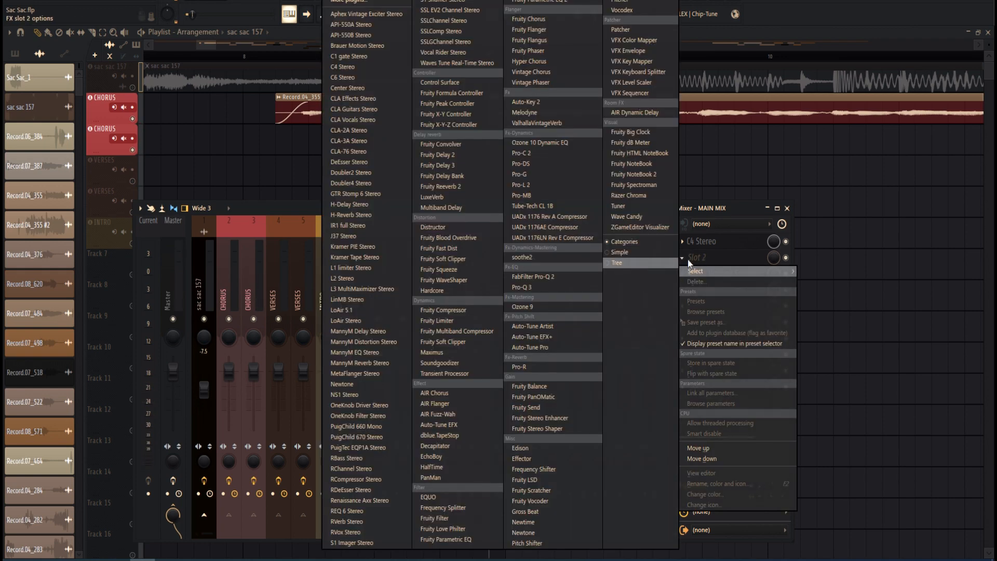
{"action": "left_click", "coordinate": [705, 250]}
{"action": "left_click", "coordinate": [703, 308]}
{"action": "left_click", "coordinate": [718, 258]}
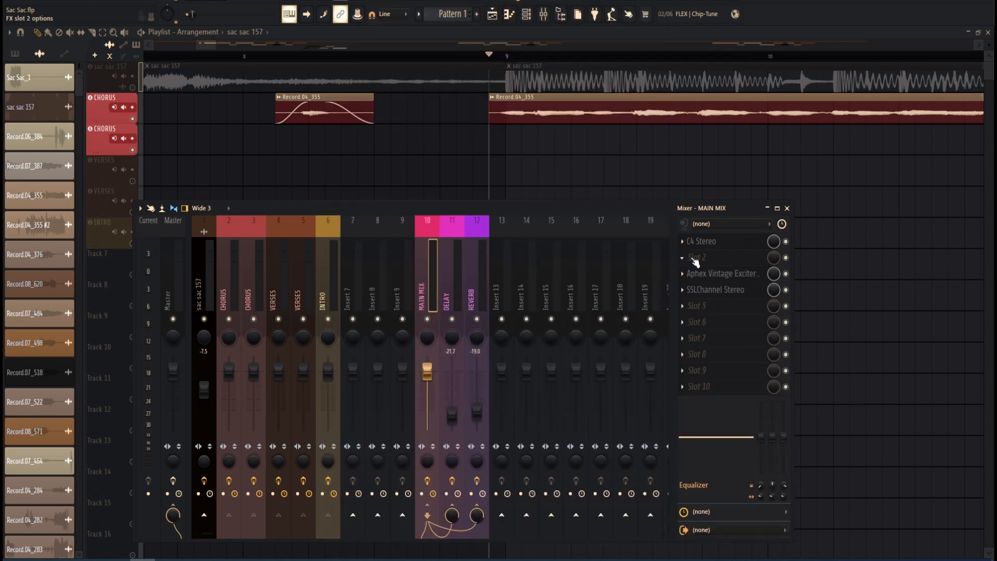
Add the UADx 1176LN Rev E Compressor to slot 5, load its Lead Vocal preset and audition the vocals
{"action": "left_click", "coordinate": [705, 306]}
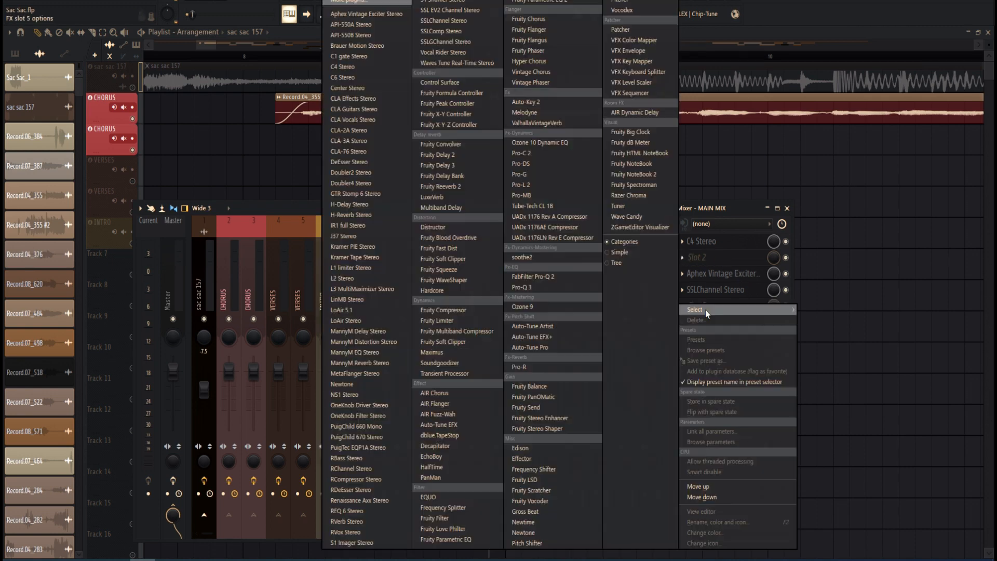
{"action": "left_click", "coordinate": [541, 237]}
{"action": "left_click_drag", "start_coordinate": [136, 101], "coordinate": [254, 75]}
{"action": "left_click", "coordinate": [216, 93]}
{"action": "left_click", "coordinate": [128, 122]}
{"action": "left_click", "coordinate": [41, 221]}
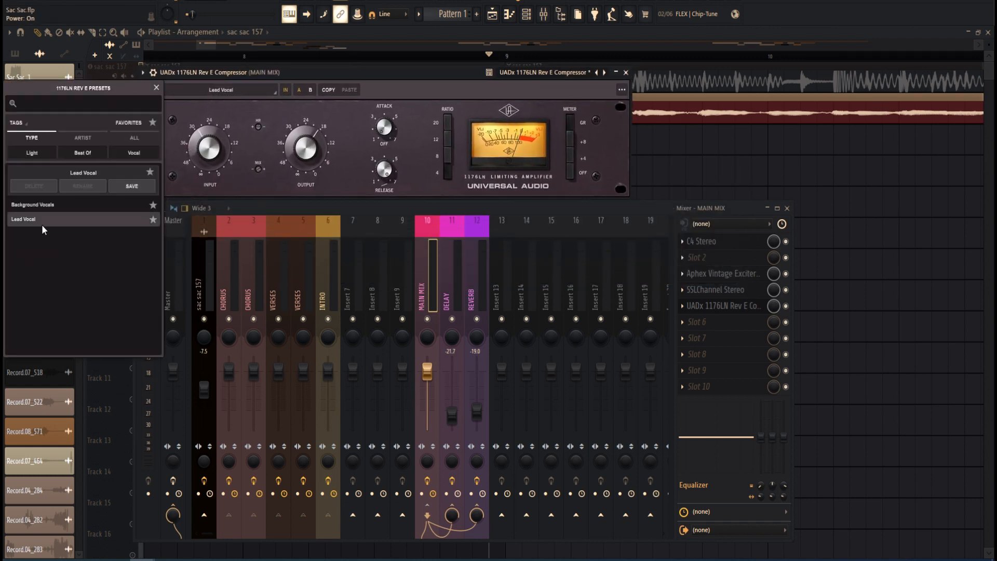
{"action": "left_click", "coordinate": [157, 88]}
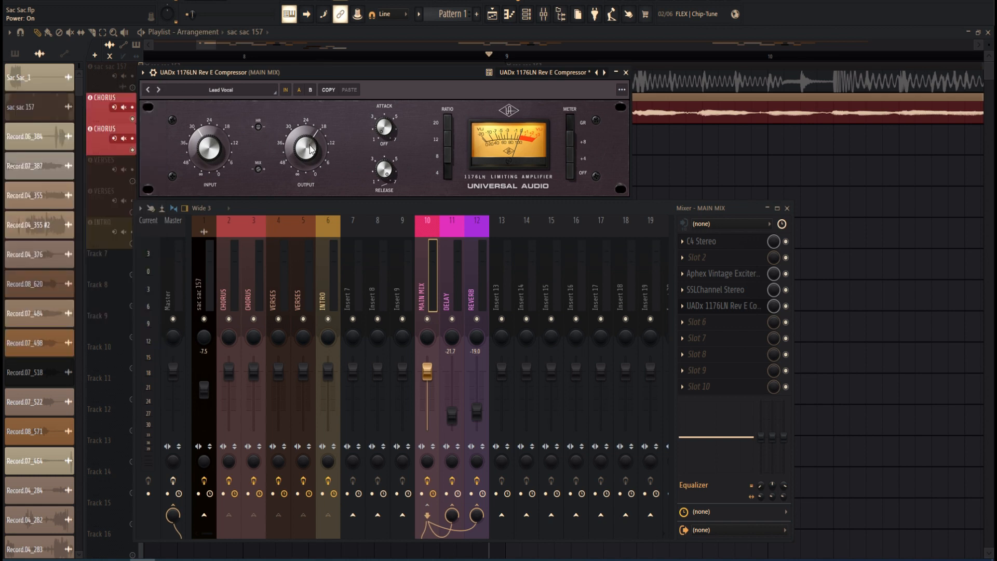
{"action": "key", "text": "space"}
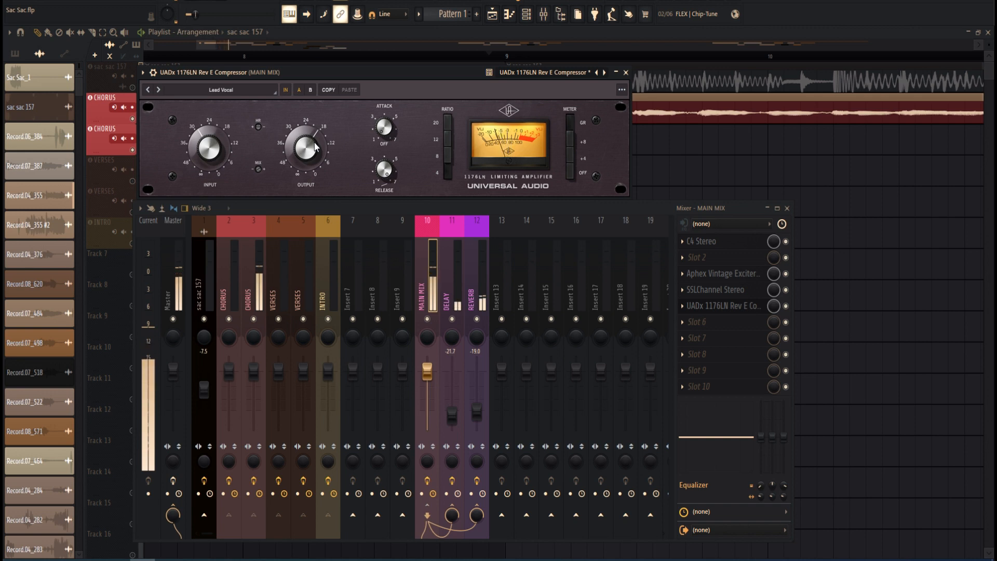
{"action": "key", "text": "space"}
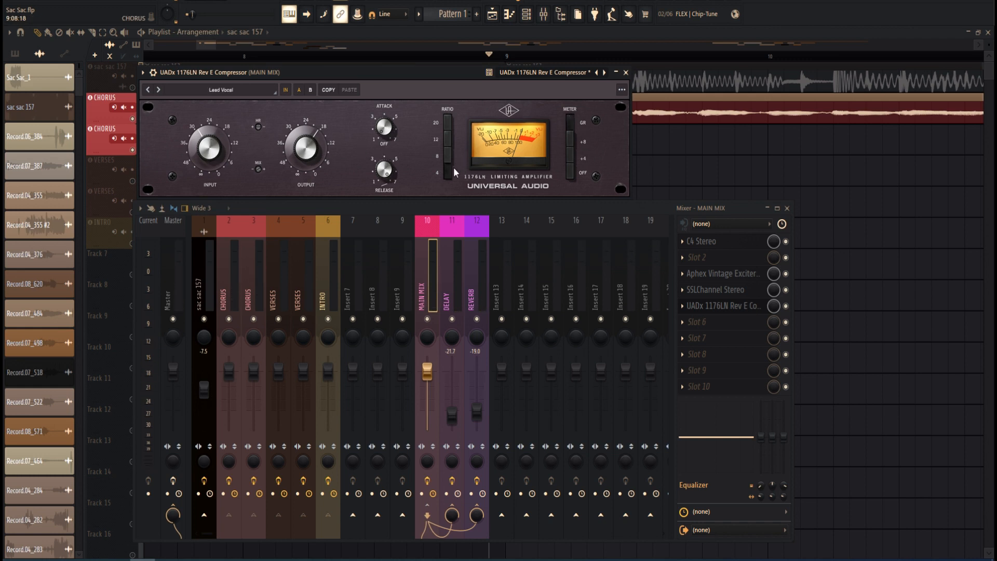
{"action": "left_click", "coordinate": [616, 72]}
Try CLA-76 Stereo in place of the 1176LN compressor, with analog off, and audition the vocals
{"action": "left_click", "coordinate": [682, 306]}
{"action": "mouse_move", "coordinate": [697, 309]}
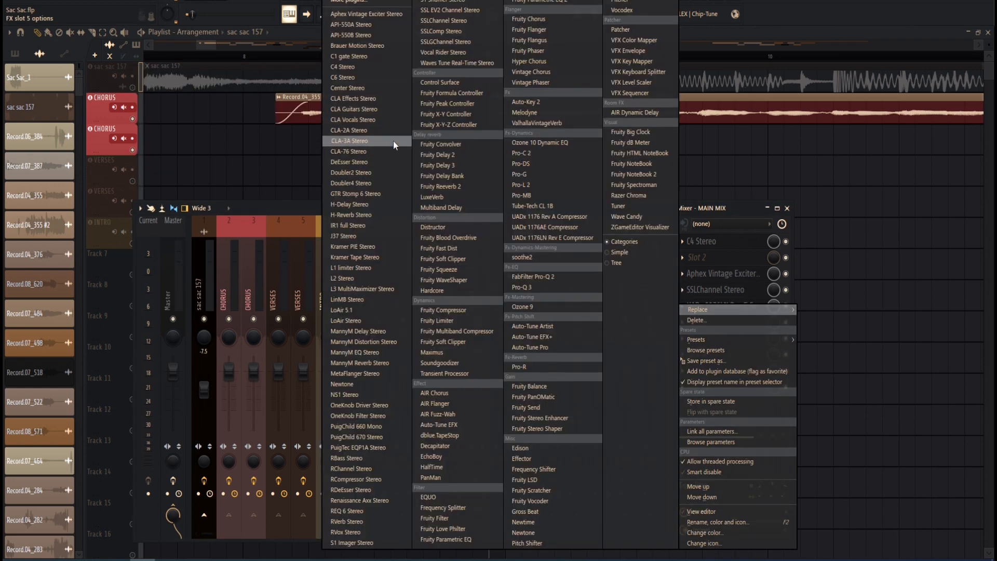
{"action": "left_click", "coordinate": [371, 149]}
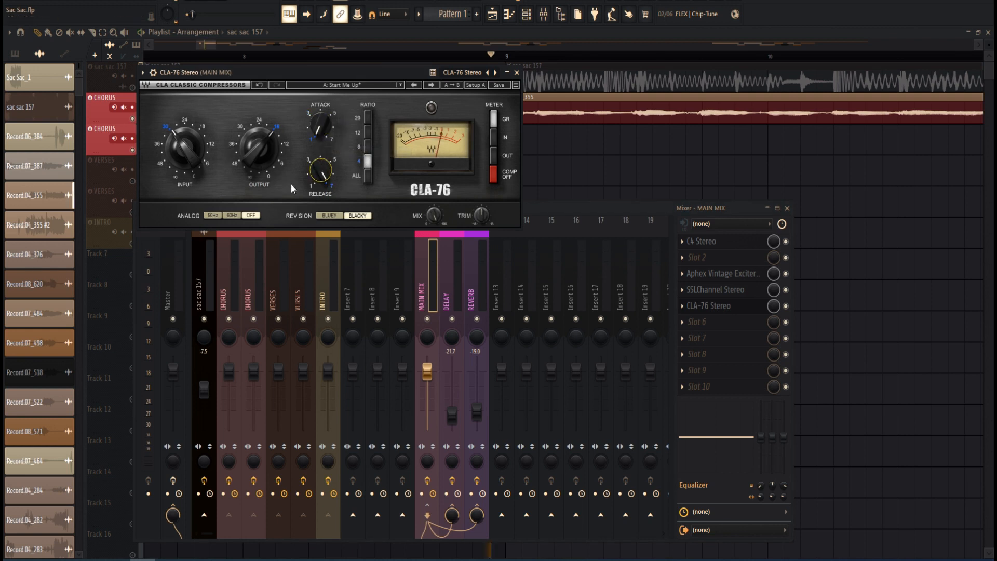
{"action": "key", "text": "space"}
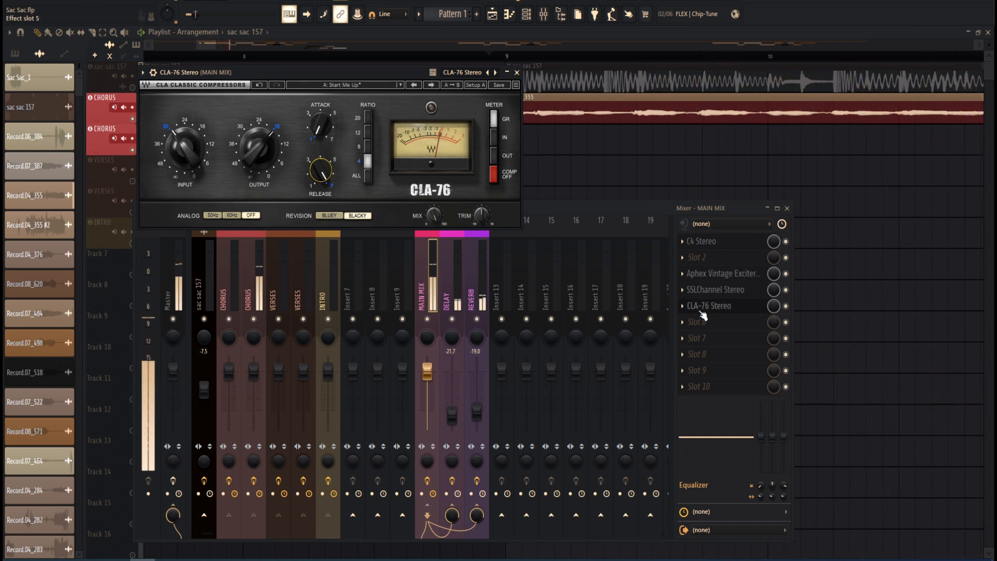
Try RCompressor Stereo in slot 5 with a ratio of 3.45, attack of 3.32 and release of 178
{"action": "left_click", "coordinate": [701, 310]}
{"action": "mouse_move", "coordinate": [698, 311]}
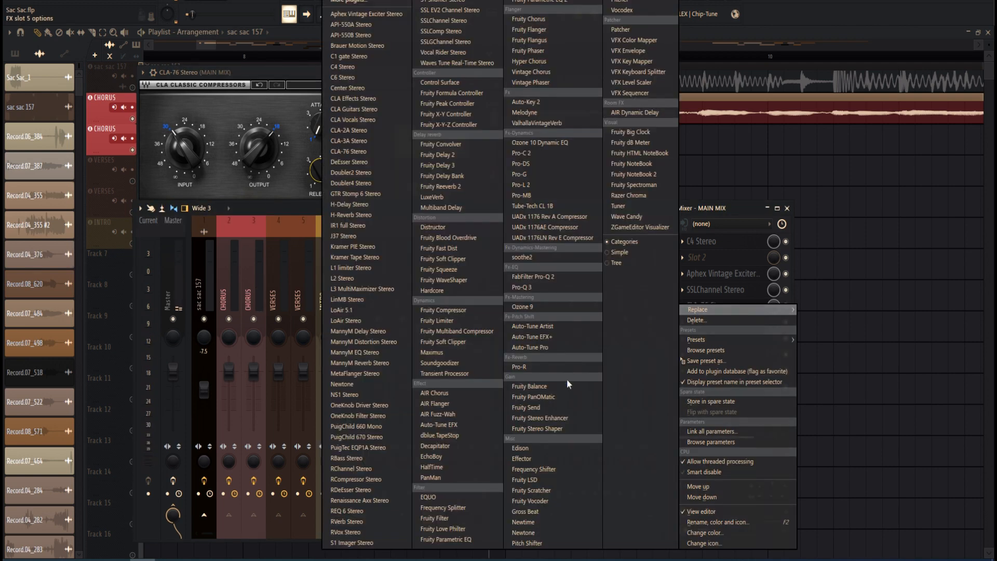
{"action": "left_click", "coordinate": [358, 479]}
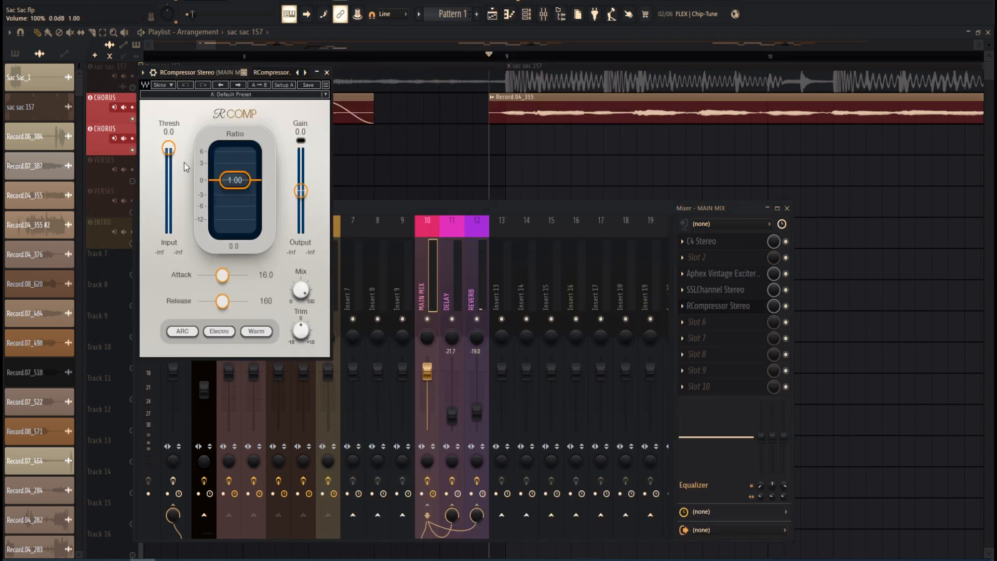
{"action": "left_click_drag", "start_coordinate": [235, 186], "coordinate": [235, 195]}
{"action": "key", "text": "space"}
{"action": "key", "text": "space"}
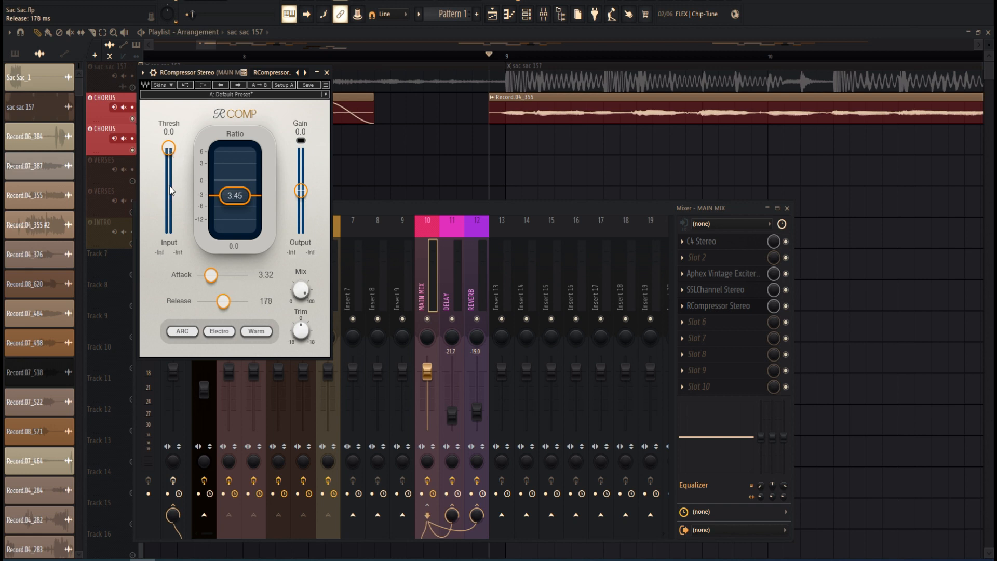
During playback, set RCompressor's threshold to -24.0 and its gain to 8.0
{"action": "key", "text": "space"}
{"action": "left_click_drag", "start_coordinate": [170, 152], "coordinate": [169, 182]}
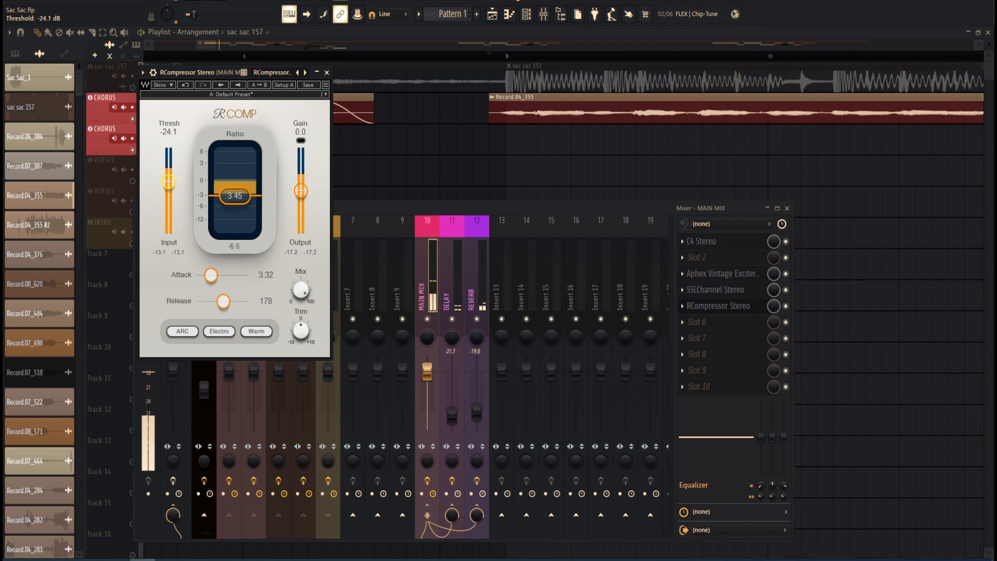
{"action": "left_click_drag", "start_coordinate": [301, 191], "coordinate": [300, 179]}
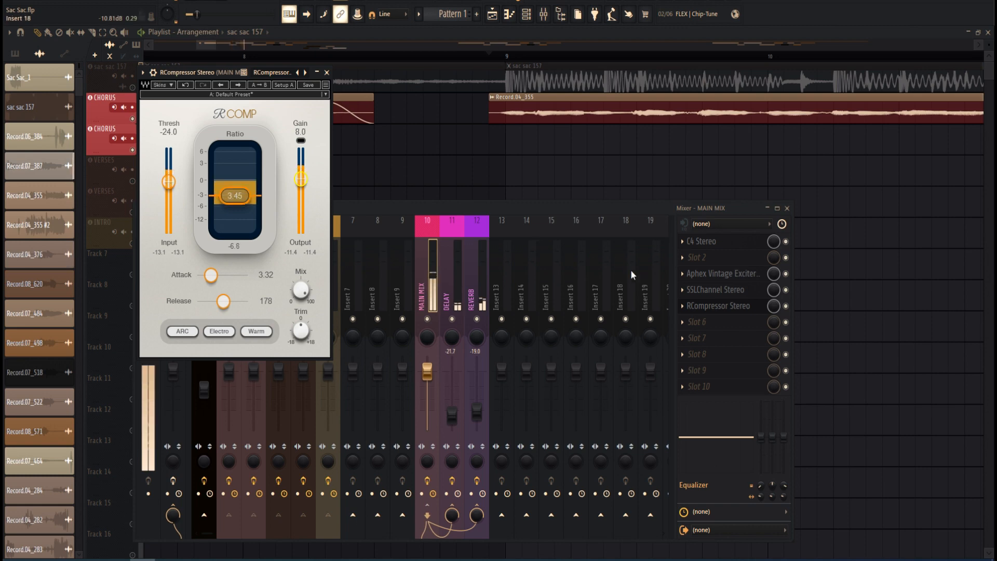
Replace RCompressor with the UADx 1176LN Rev E Compressor, load its Lead Vocal preset and close the plugin
{"action": "left_click", "coordinate": [696, 307]}
{"action": "left_click", "coordinate": [684, 308]}
{"action": "mouse_move", "coordinate": [685, 308]}
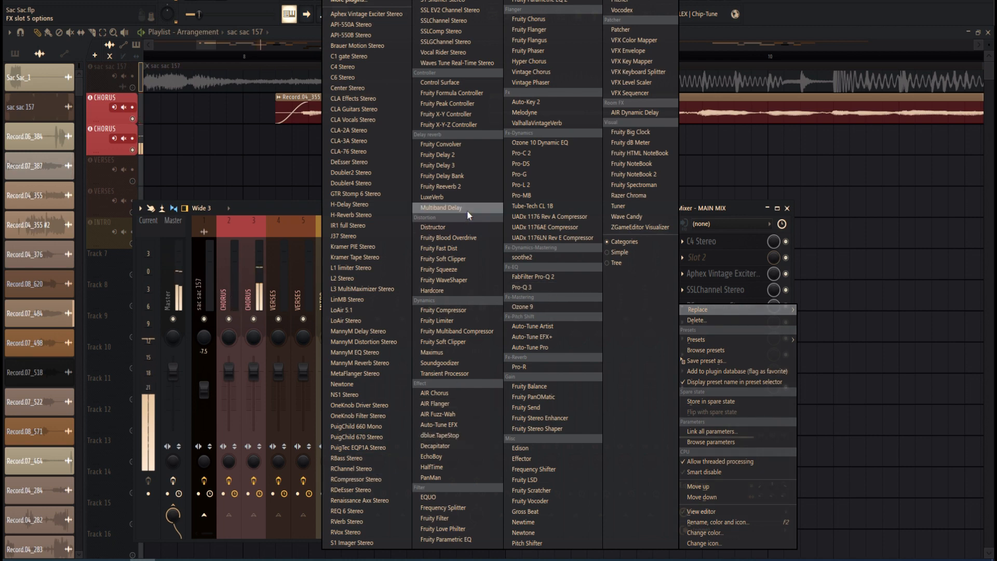
{"action": "left_click", "coordinate": [550, 237]}
{"action": "left_click", "coordinate": [200, 91]}
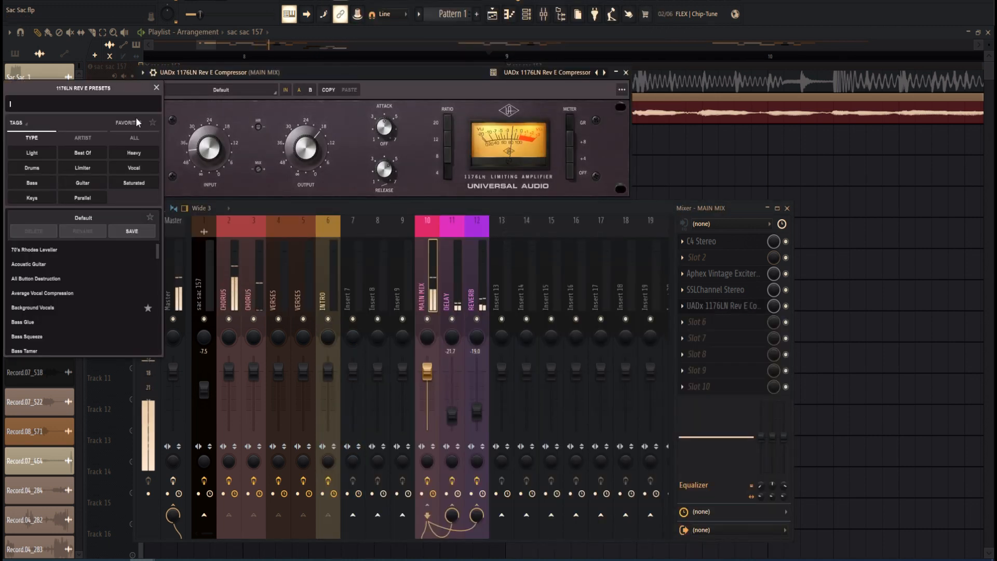
{"action": "left_click", "coordinate": [82, 199]}
{"action": "left_click", "coordinate": [64, 216]}
{"action": "left_click", "coordinate": [157, 88]}
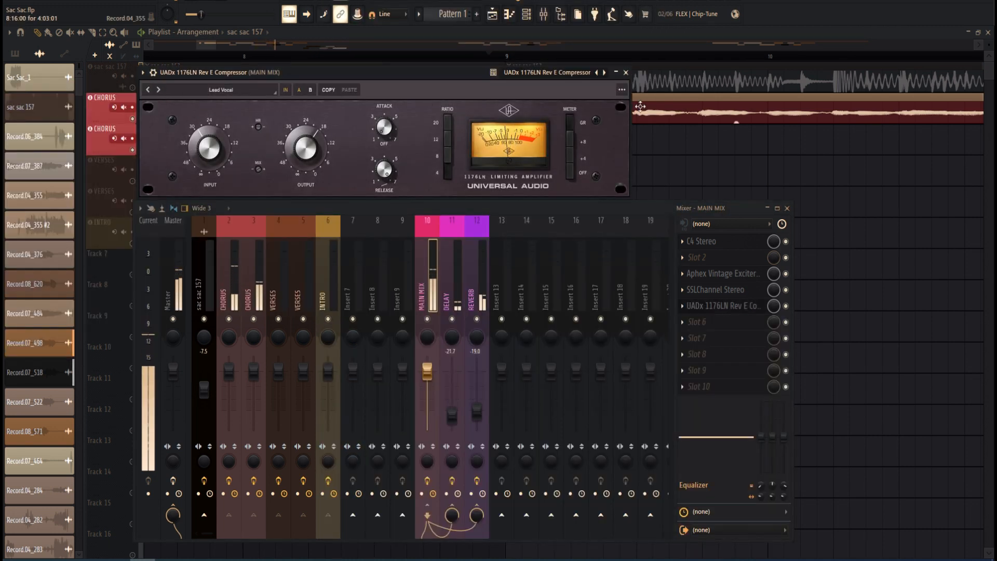
{"action": "left_click", "coordinate": [626, 72]}
Insert S1 Imager Stereo in slot 6 of MAIN MIX and set its width to 1.20
{"action": "left_click", "coordinate": [696, 322]}
{"action": "mouse_move", "coordinate": [695, 310]}
{"action": "left_click", "coordinate": [364, 542]}
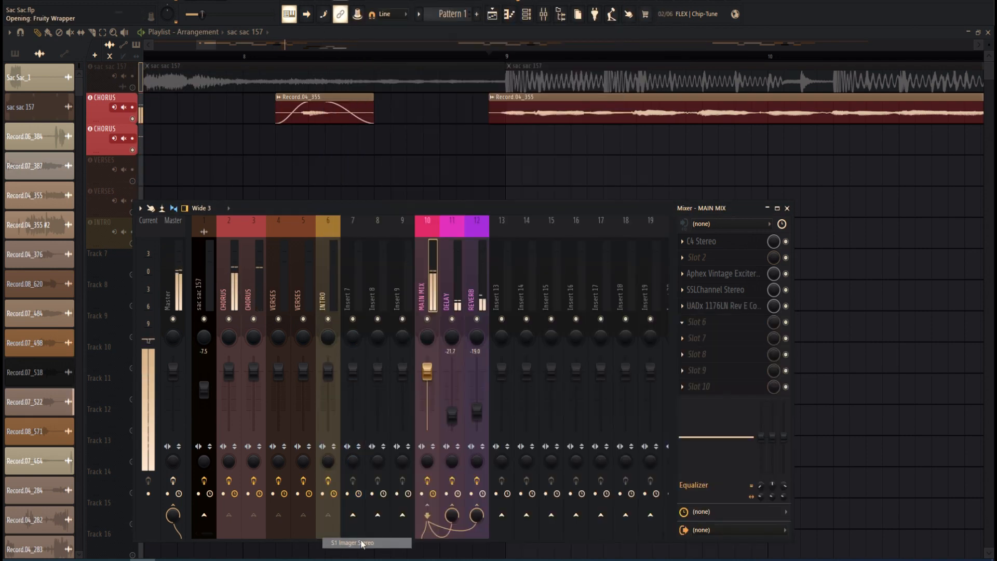
{"action": "left_click_drag", "start_coordinate": [51, 164], "coordinate": [50, 159]}
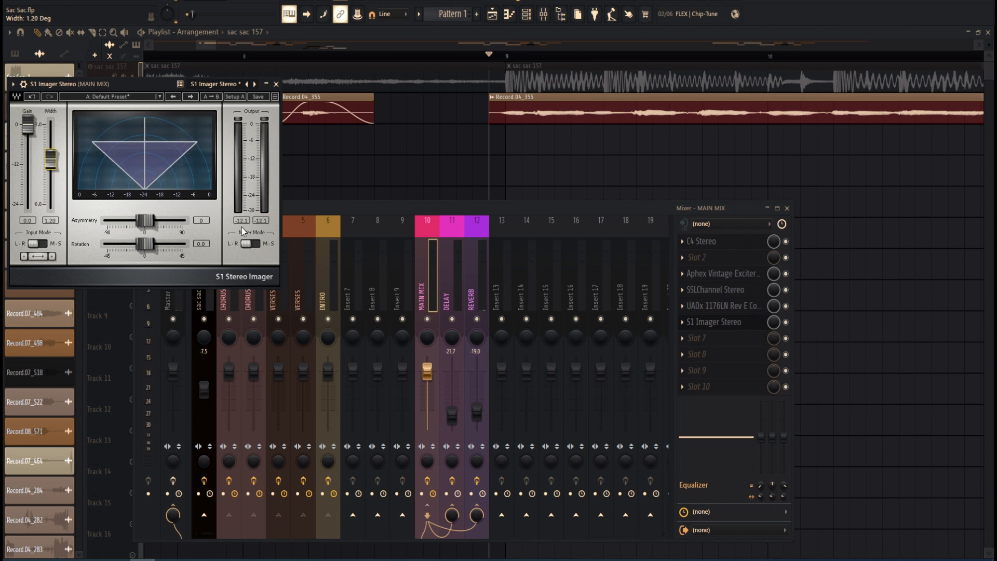
Try S1 Imager Stereo in slot 2 of REVERB at a width of 2.50 during playback, and remove it
{"action": "left_click", "coordinate": [275, 84]}
{"action": "left_click", "coordinate": [475, 281]}
{"action": "left_click", "coordinate": [697, 257]}
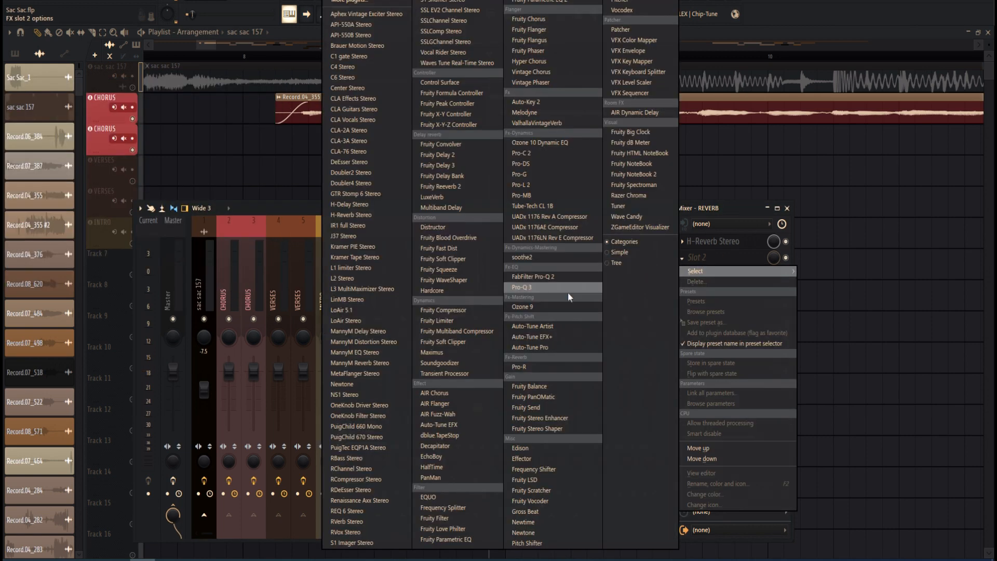
{"action": "left_click", "coordinate": [352, 542]}
{"action": "left_click_drag", "start_coordinate": [91, 210], "coordinate": [91, 179]}
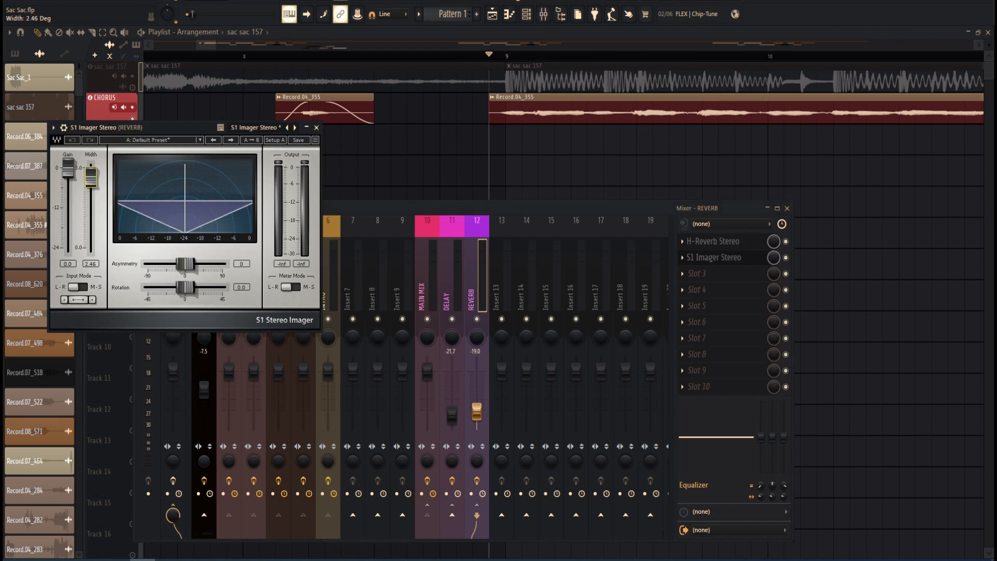
{"action": "key", "text": "space"}
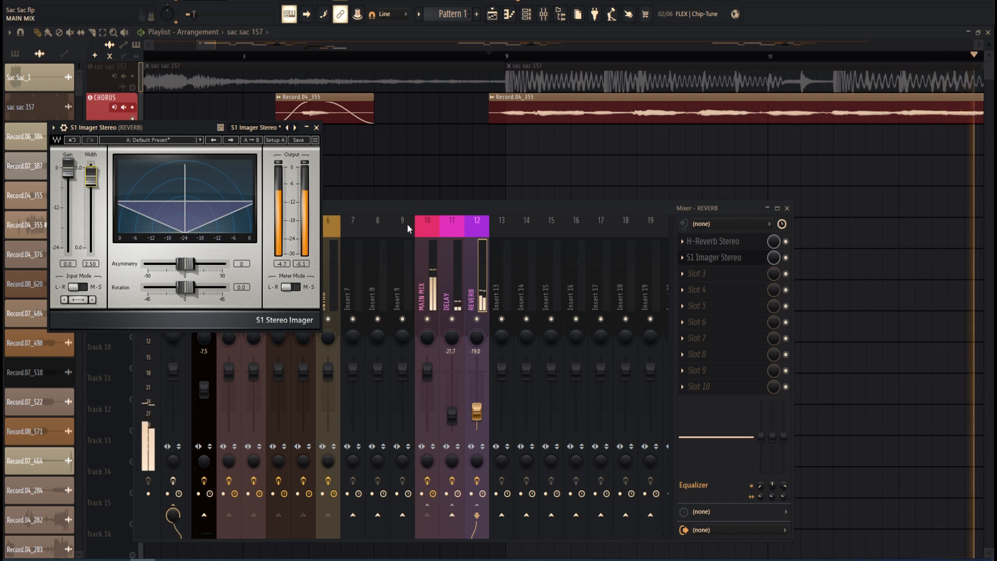
{"action": "left_click", "coordinate": [683, 262]}
{"action": "left_click", "coordinate": [691, 281]}
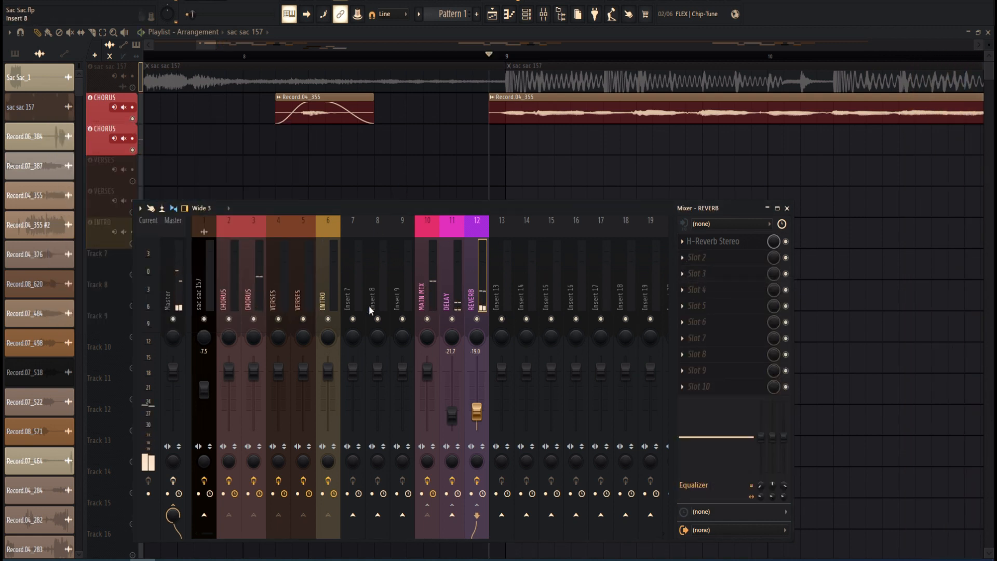
Open the SSLComp, Kramer Tape and L2 plugins on Master and arrange them side by side to review their settings
{"action": "right_click", "coordinate": [176, 293]}
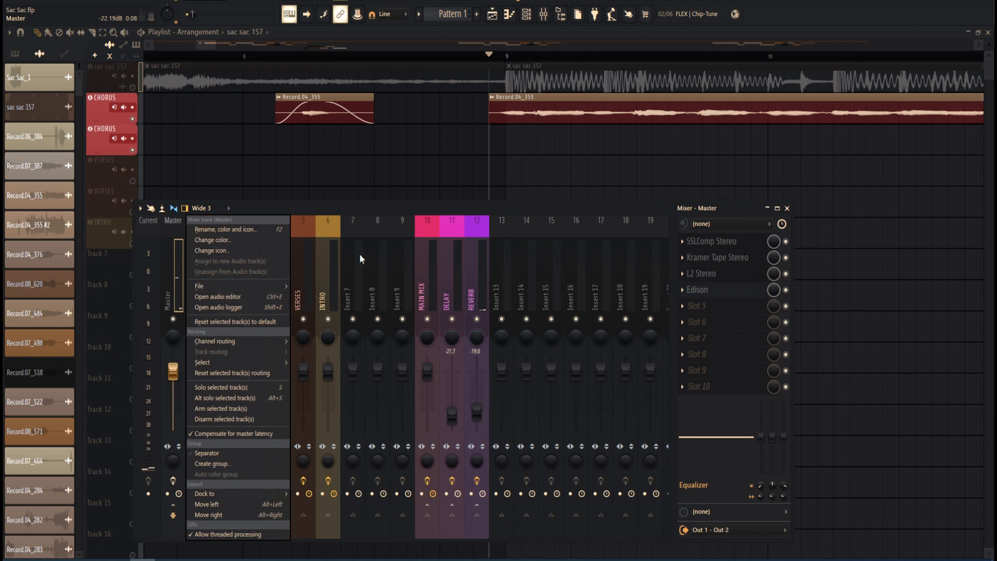
{"action": "mouse_move", "coordinate": [250, 292]}
{"action": "left_click", "coordinate": [701, 242]}
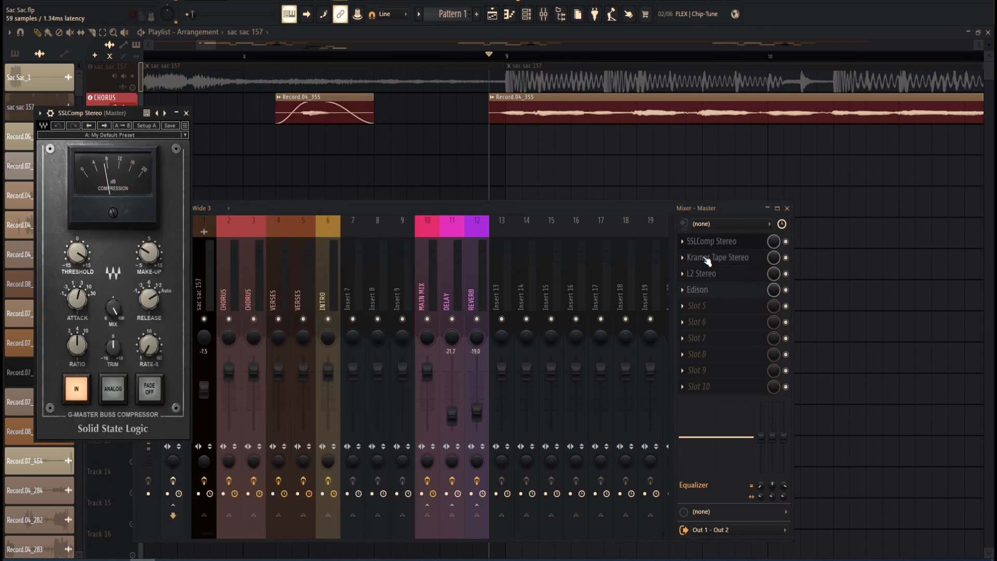
{"action": "left_click", "coordinate": [709, 258]}
{"action": "left_click_drag", "start_coordinate": [241, 127], "coordinate": [390, 110]}
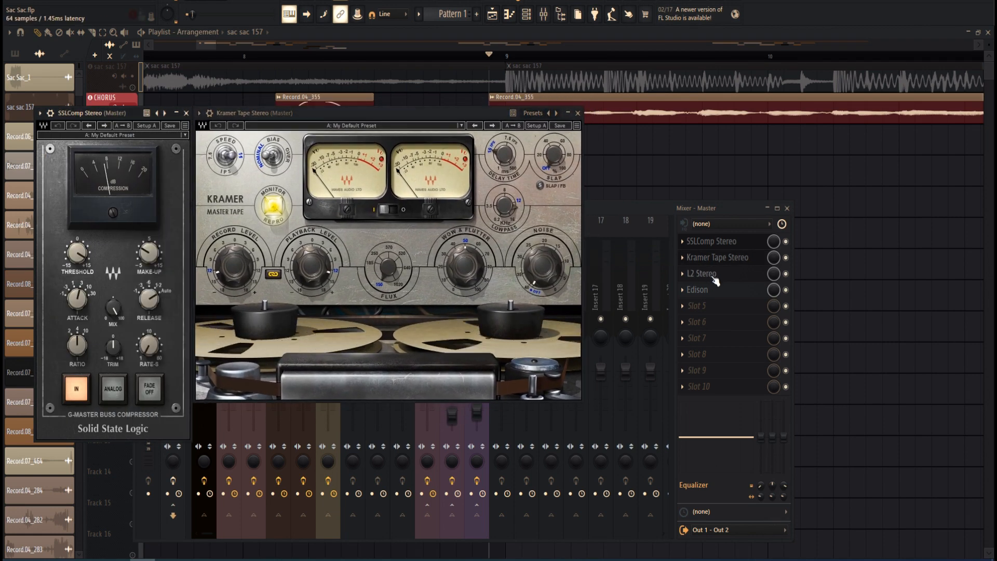
{"action": "left_click", "coordinate": [704, 274]}
{"action": "left_click_drag", "start_coordinate": [152, 143], "coordinate": [677, 117]}
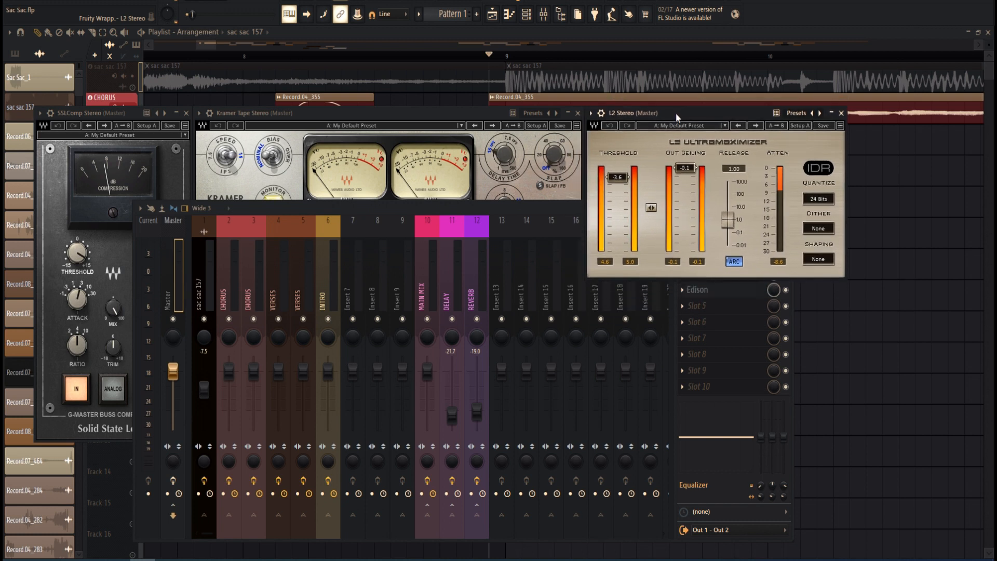
{"action": "left_click", "coordinate": [265, 117]}
{"action": "left_click", "coordinate": [116, 112]}
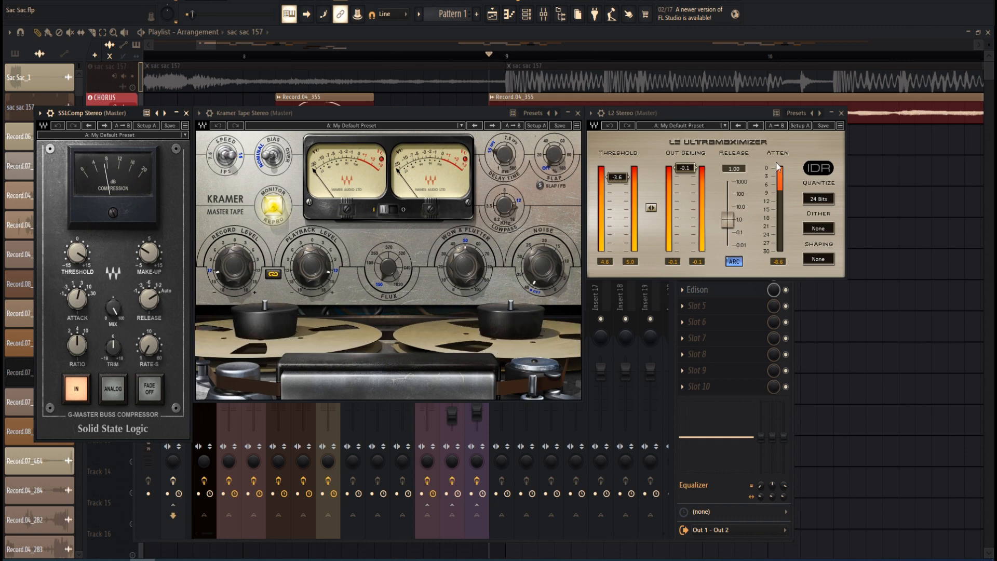
Delete Edison from slot 4 of Master, and close the mixer and the open plugin windows
{"action": "left_click", "coordinate": [680, 289]}
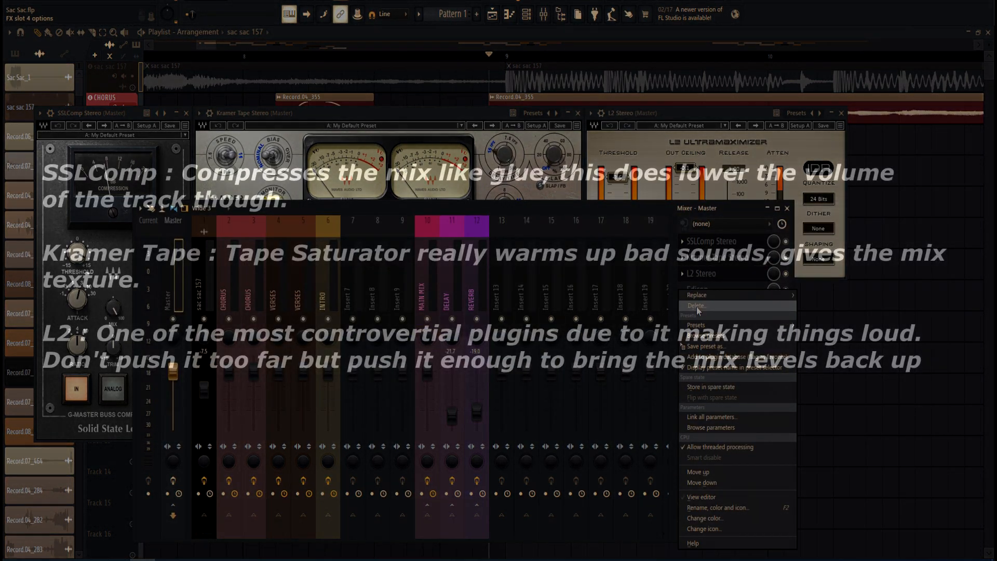
{"action": "left_click", "coordinate": [698, 306]}
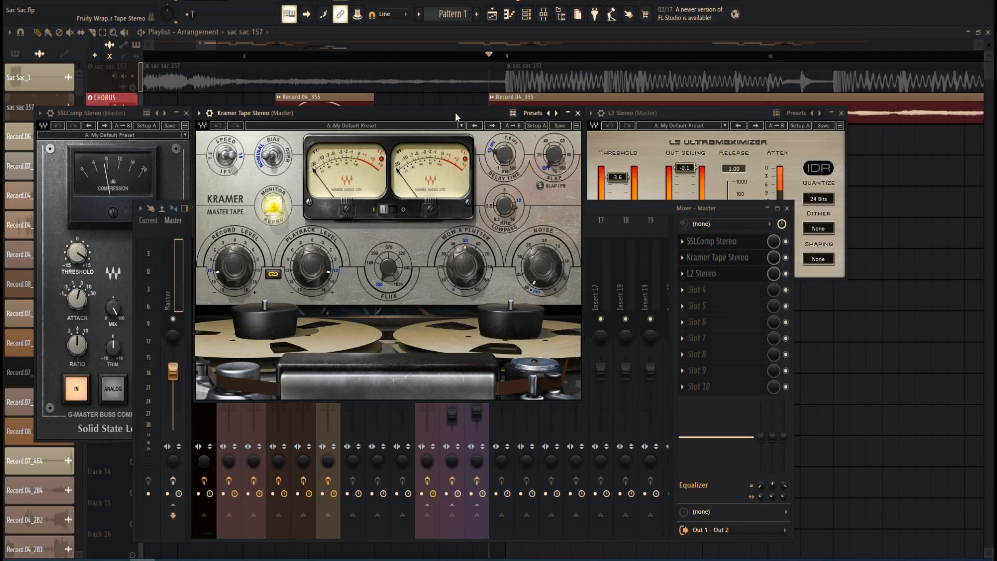
{"action": "left_click", "coordinate": [788, 208]}
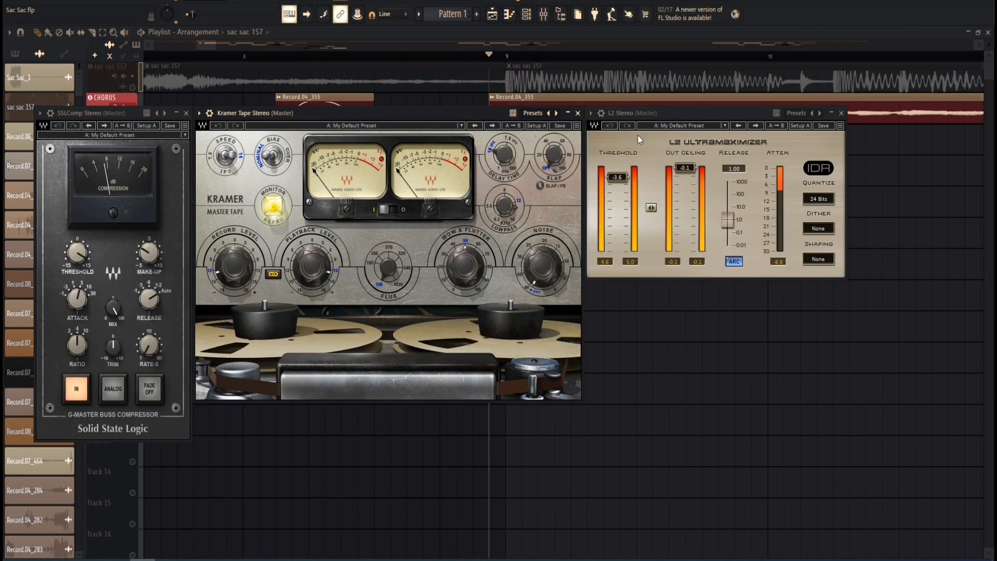
{"action": "key", "text": "Escape"}
{"action": "key", "text": "Escape"}
{"action": "key", "text": "Escape"}
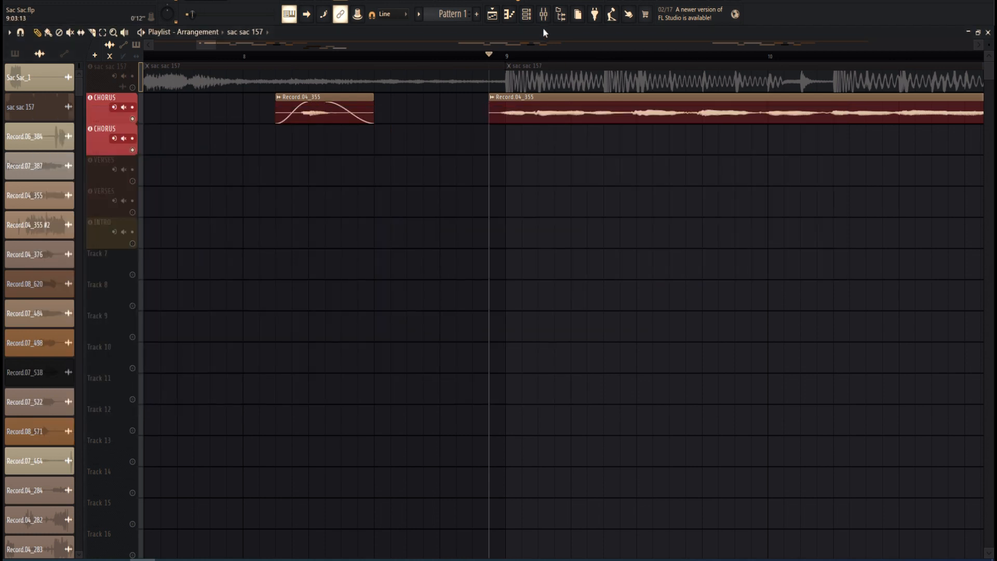
Reopen the mixer and insert Kramer PIE Stereo in slot 2 of MAIN MIX
{"action": "left_click", "coordinate": [544, 20]}
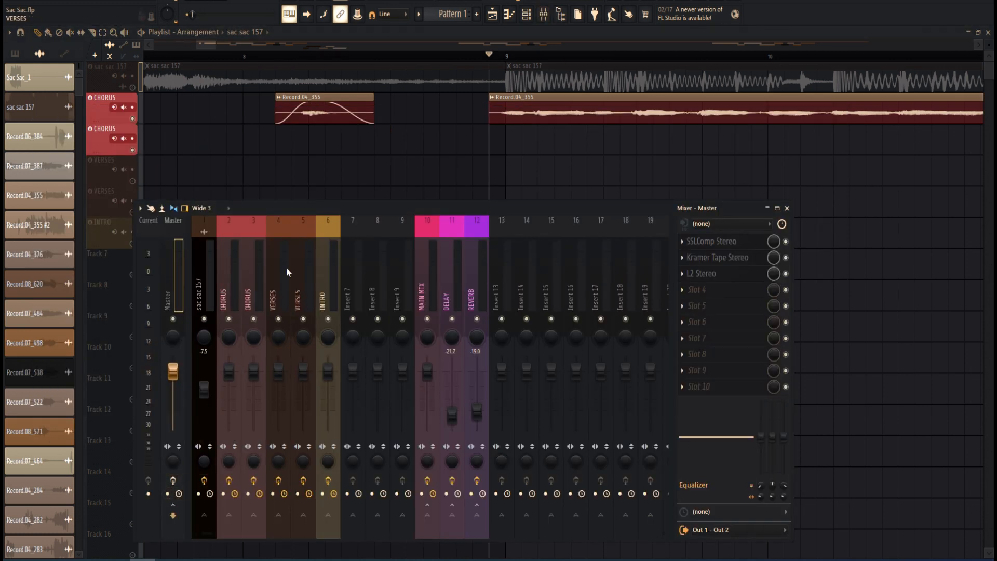
{"action": "left_click", "coordinate": [419, 295]}
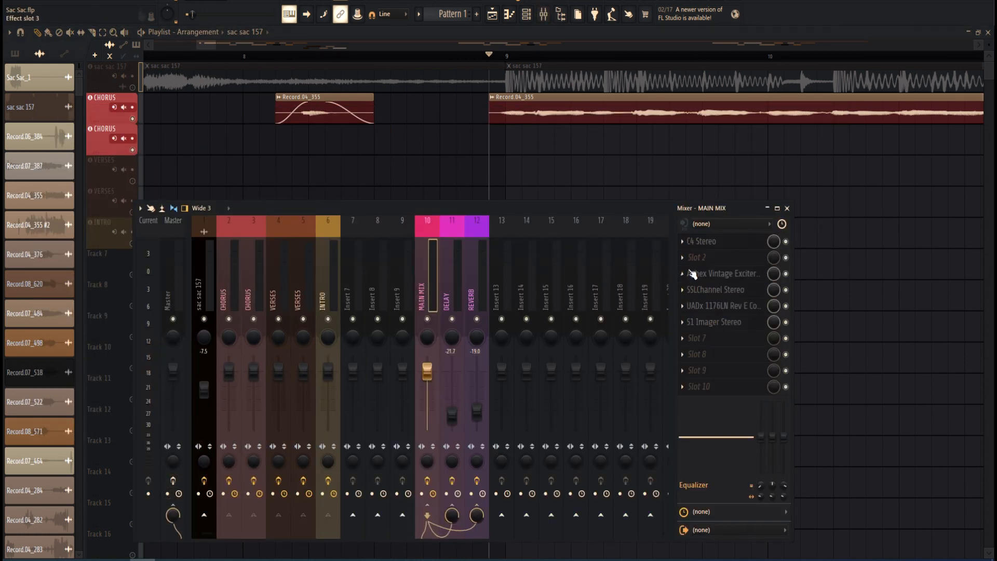
{"action": "left_click", "coordinate": [719, 260]}
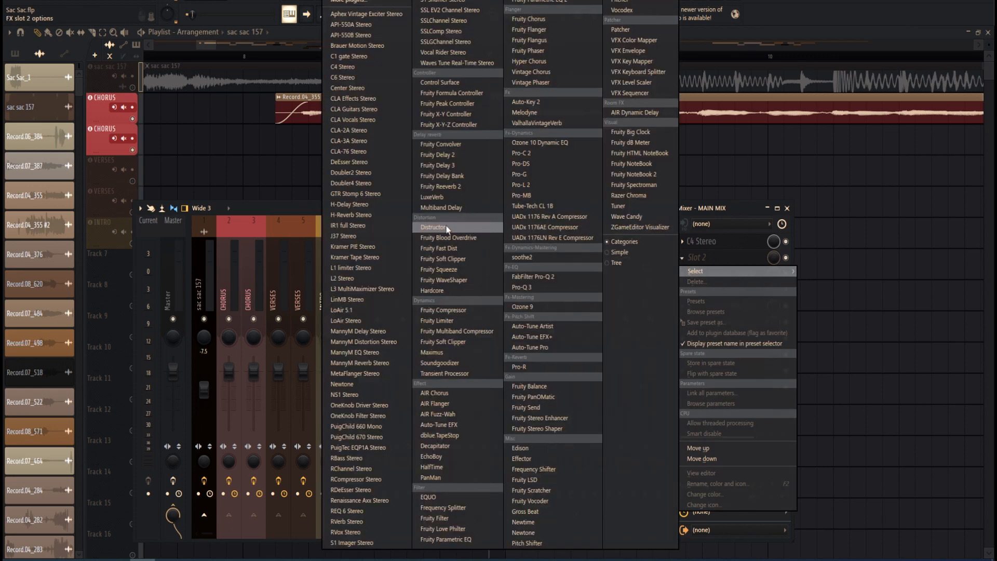
{"action": "left_click", "coordinate": [349, 248]}
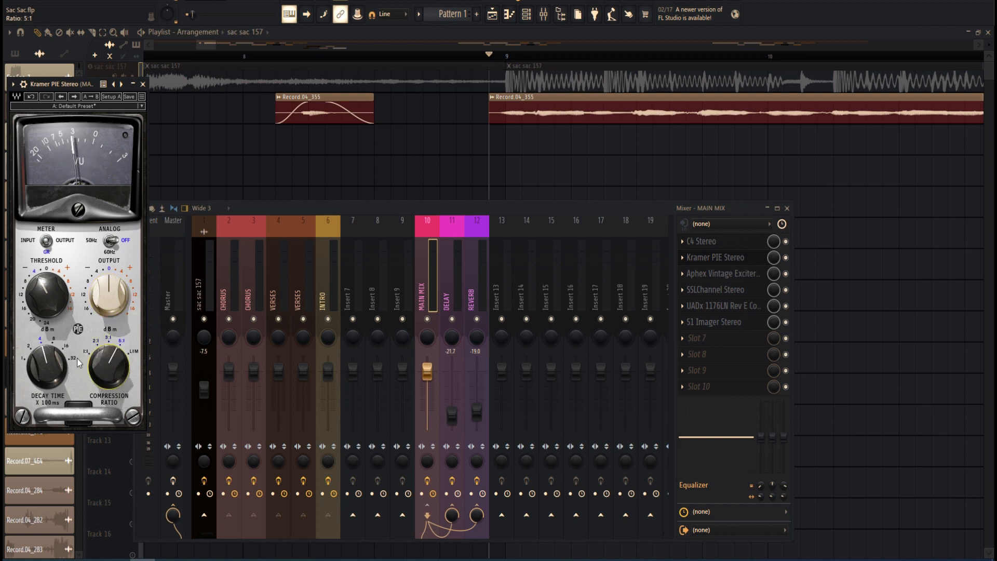
During playback, set Kramer PIE's decay time to 1 (x 100 ms) and its compression ratio to 3:1, and close the plugin
{"action": "left_click_drag", "start_coordinate": [48, 366], "coordinate": [48, 395]}
{"action": "key", "text": "space"}
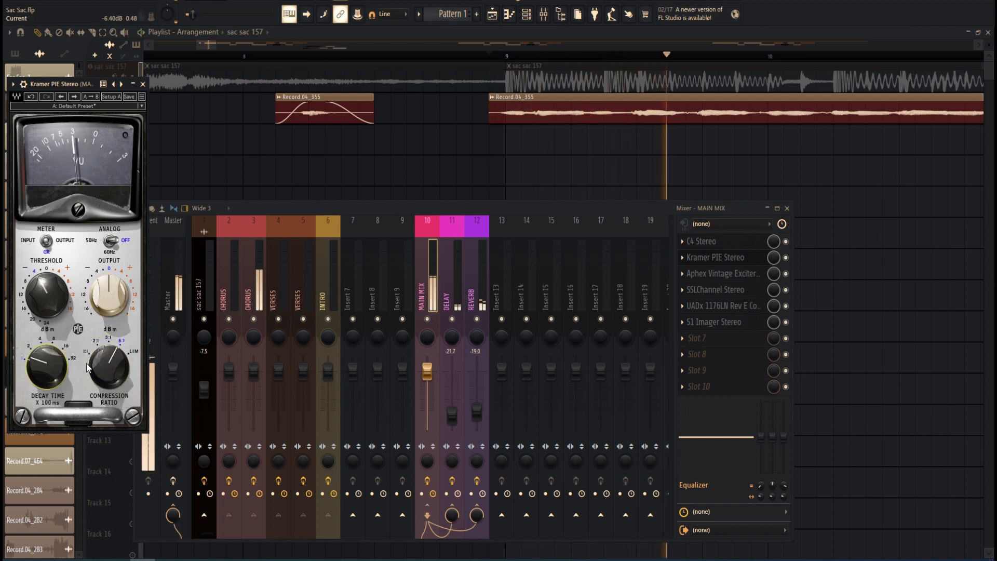
{"action": "left_click_drag", "start_coordinate": [109, 366], "coordinate": [109, 378]}
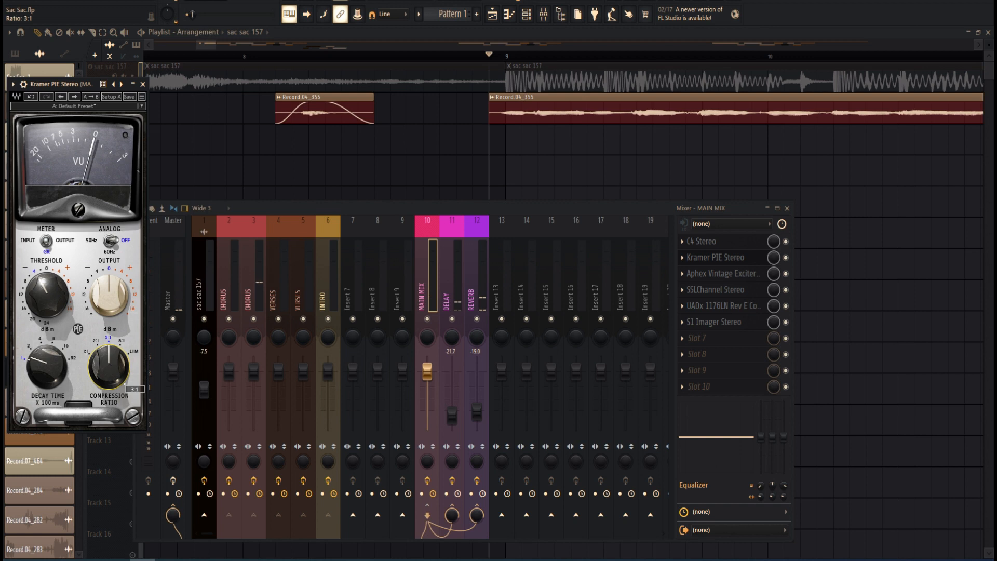
{"action": "key", "text": "space"}
{"action": "left_click_drag", "start_coordinate": [111, 368], "coordinate": [111, 379]}
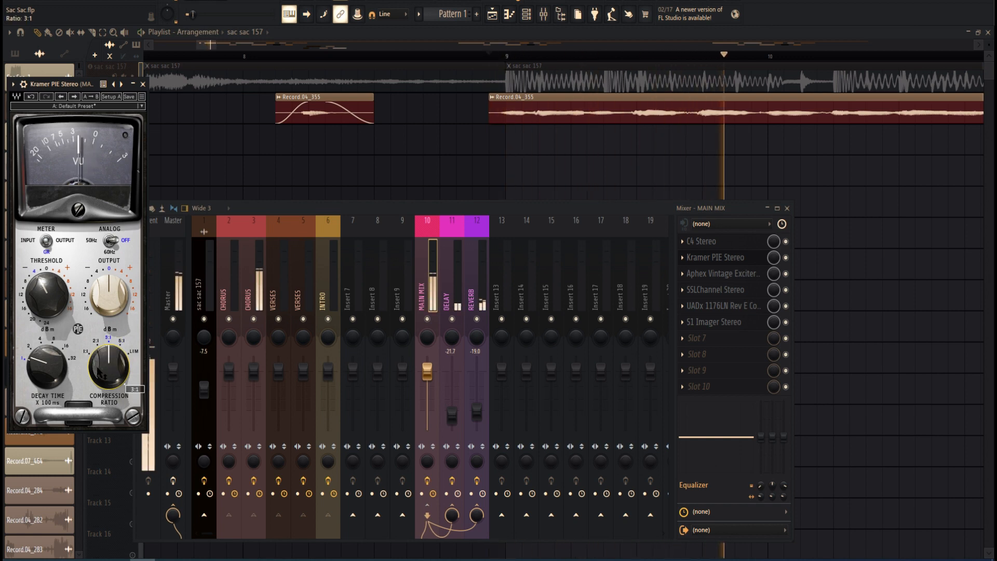
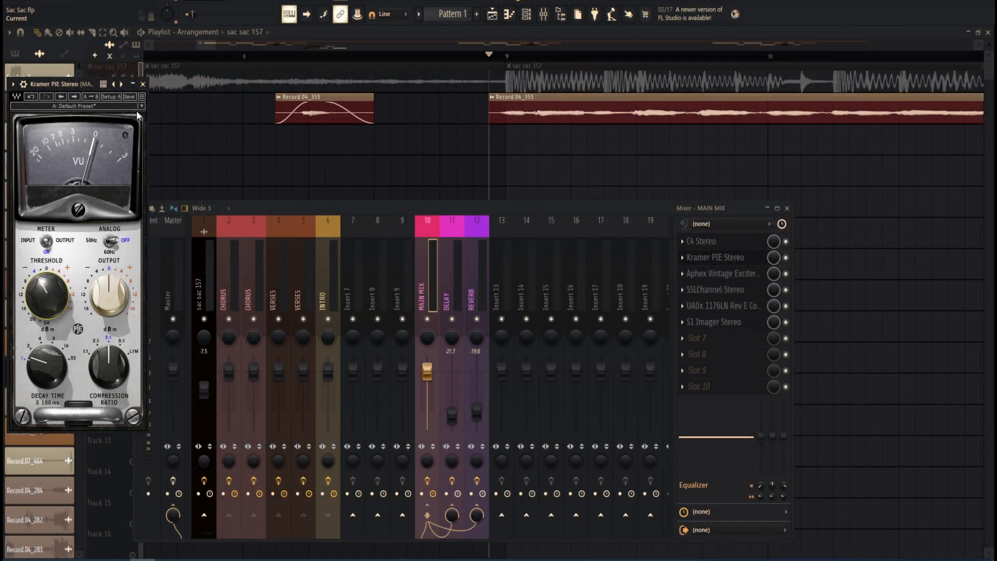
{"action": "left_click", "coordinate": [143, 84]}
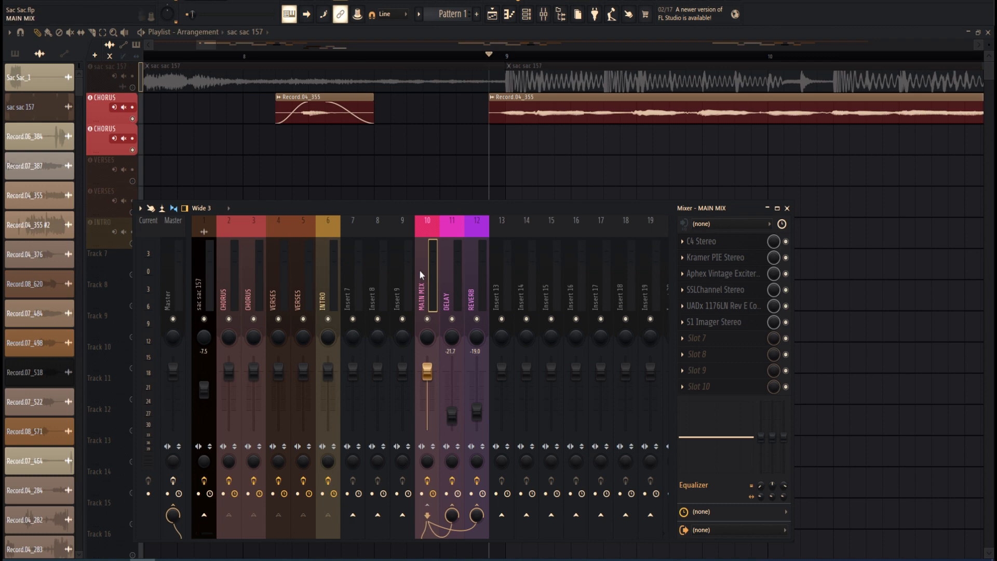
Unmute the sac sac 157 playlist track and play the chorus vocals together with it
{"action": "left_click", "coordinate": [134, 89]}
{"action": "scroll", "coordinate": [519, 224], "scroll_direction": "down", "scroll_amount": 8}
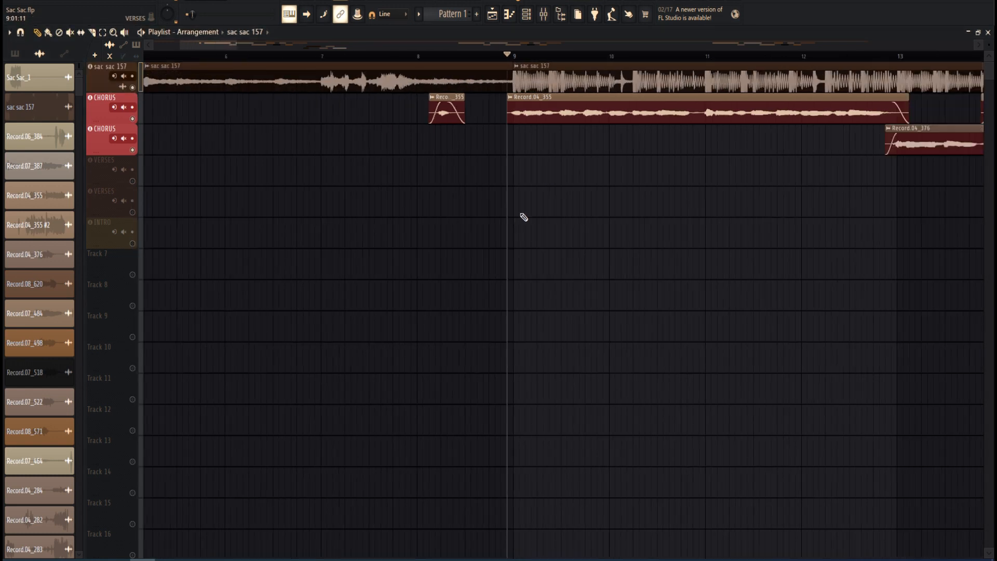
{"action": "key", "text": "space"}
{"action": "scroll", "coordinate": [311, 161], "scroll_direction": "up", "scroll_amount": 8}
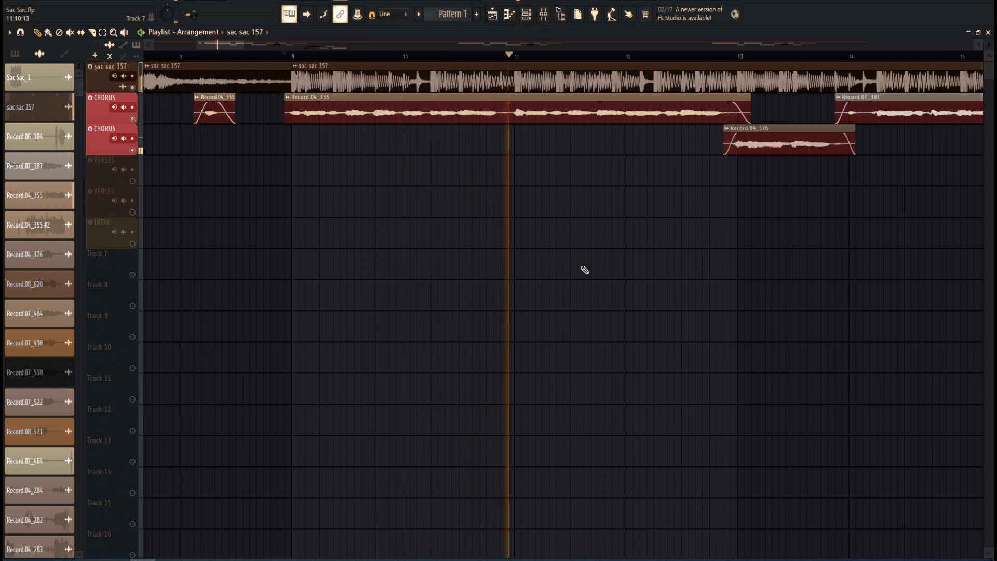
{"action": "scroll", "coordinate": [571, 250], "scroll_direction": "down", "scroll_amount": 4}
{"action": "scroll", "coordinate": [378, 192], "scroll_direction": "up", "scroll_amount": 4}
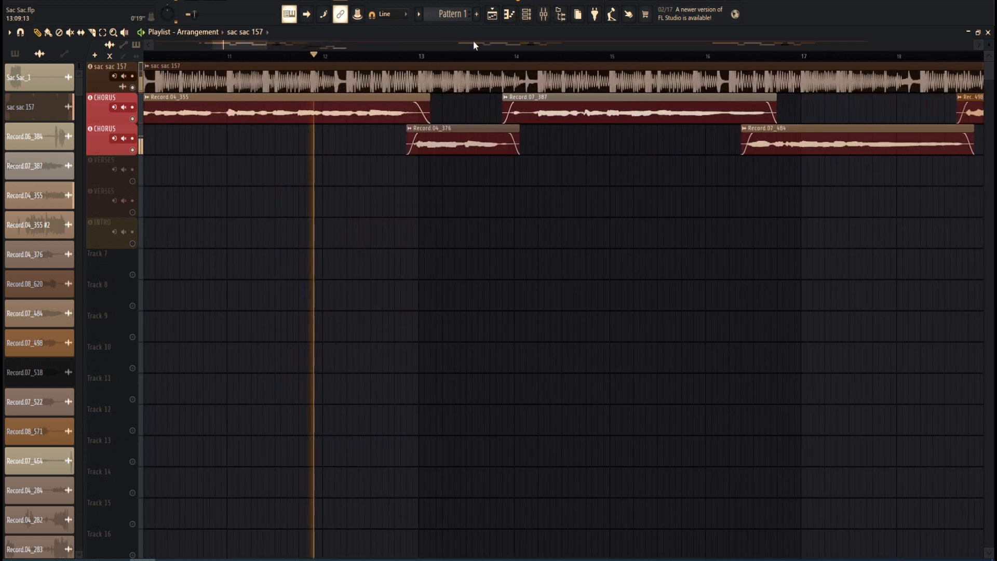
Set the DELAY mixer track's level to 0.3 (-16.7 dB) during playback and close the mixer
{"action": "left_click", "coordinate": [543, 14]}
{"action": "left_click", "coordinate": [452, 414]}
{"action": "right_click", "coordinate": [452, 414]}
{"action": "left_click", "coordinate": [480, 533]}
{"action": "type", "text": "0.3"}
{"action": "key", "text": "Return"}
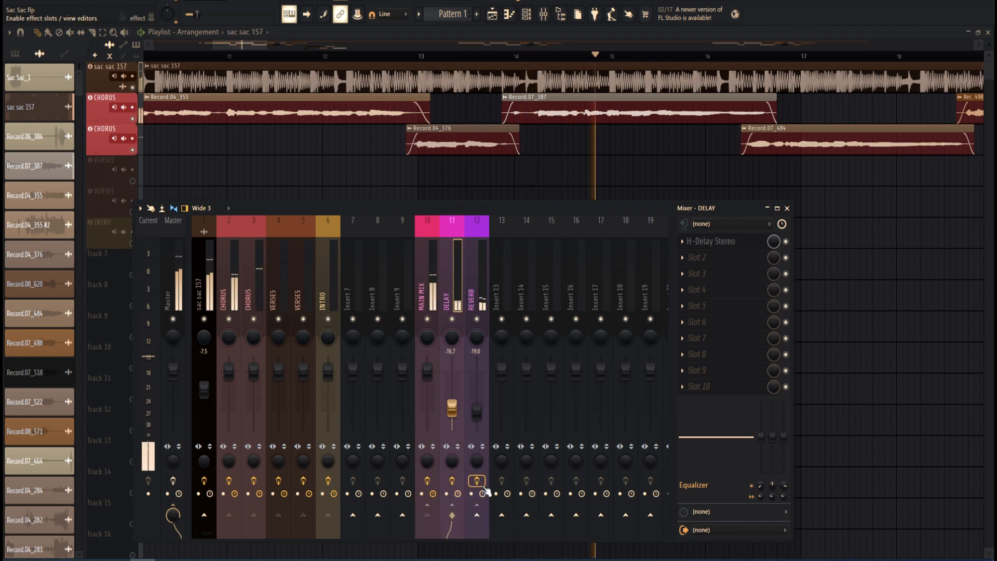
{"action": "key", "text": "F9"}
{"action": "scroll", "coordinate": [538, 194], "scroll_direction": "down", "scroll_amount": 5}
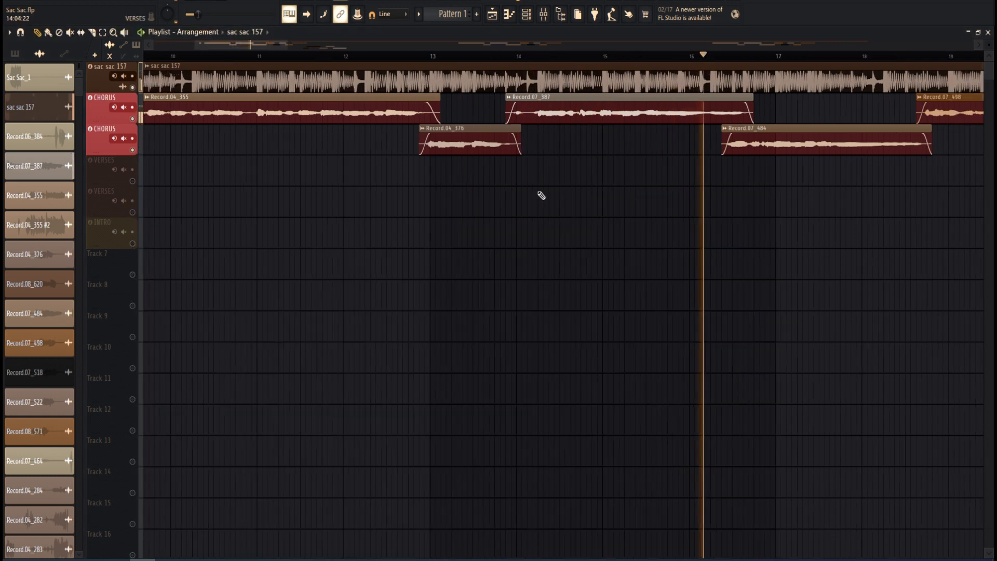
{"action": "scroll", "coordinate": [506, 187], "scroll_direction": "up", "scroll_amount": 5}
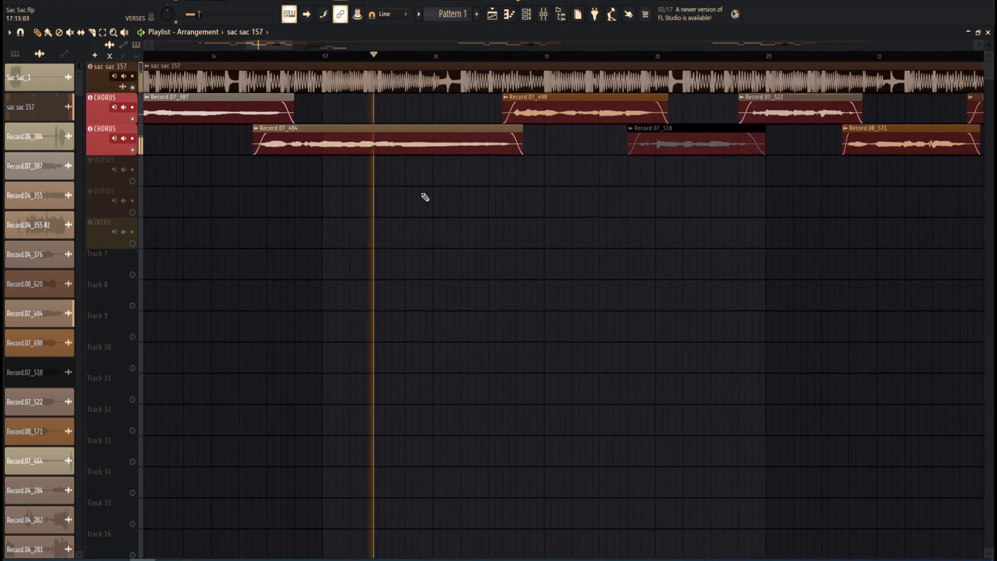
Set the sac sac 157 mixer track's level to 50, close the mixer and listen to the chorus balance
{"action": "left_click", "coordinate": [543, 15]}
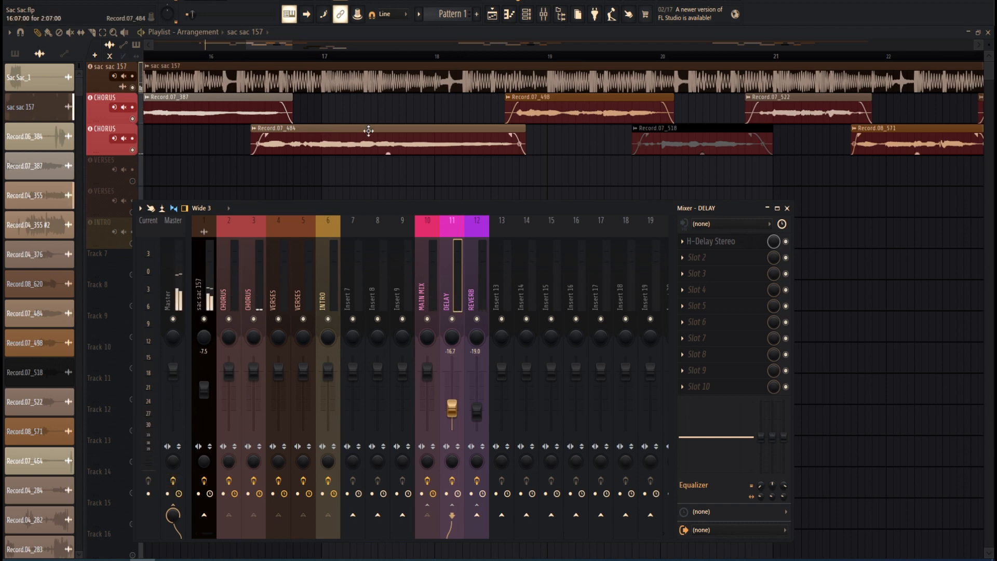
{"action": "scroll", "coordinate": [368, 131], "scroll_direction": "down", "scroll_amount": 5}
{"action": "scroll", "coordinate": [229, 113], "scroll_direction": "up", "scroll_amount": 4}
{"action": "right_click", "coordinate": [205, 397]}
{"action": "left_click", "coordinate": [269, 497]}
{"action": "type", "text": "50"}
{"action": "key", "text": "Return"}
{"action": "key", "text": "F9"}
{"action": "scroll", "coordinate": [416, 156], "scroll_direction": "up", "scroll_amount": 4}
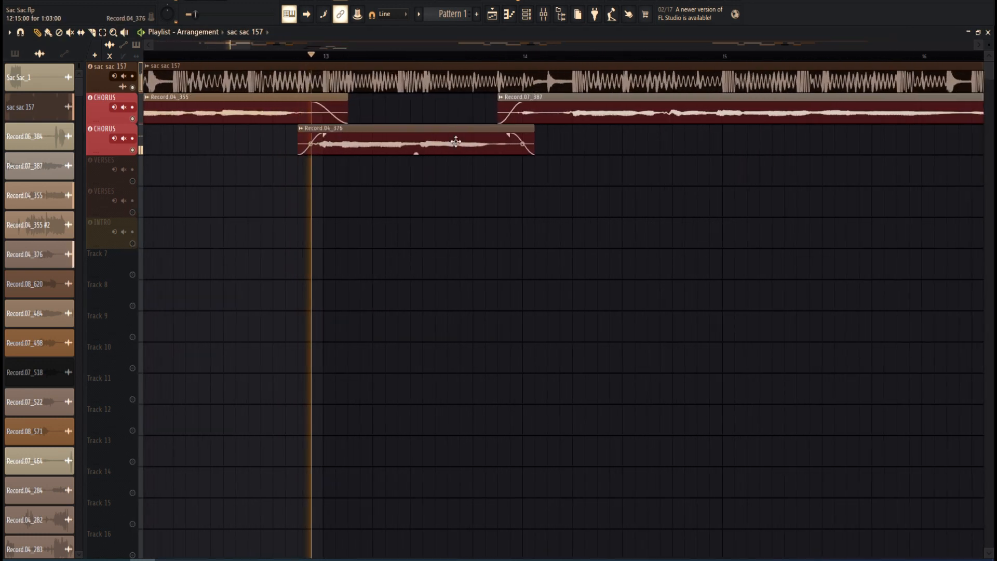
{"action": "scroll", "coordinate": [481, 216], "scroll_direction": "down", "scroll_amount": 4}
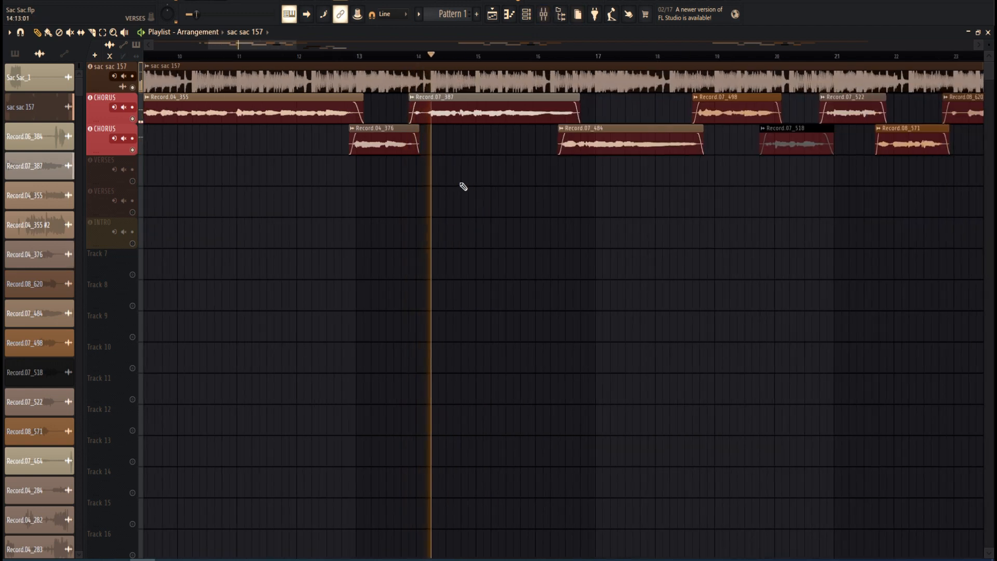
{"action": "scroll", "coordinate": [427, 178], "scroll_direction": "down", "scroll_amount": 3}
{"action": "scroll", "coordinate": [392, 169], "scroll_direction": "up", "scroll_amount": 4}
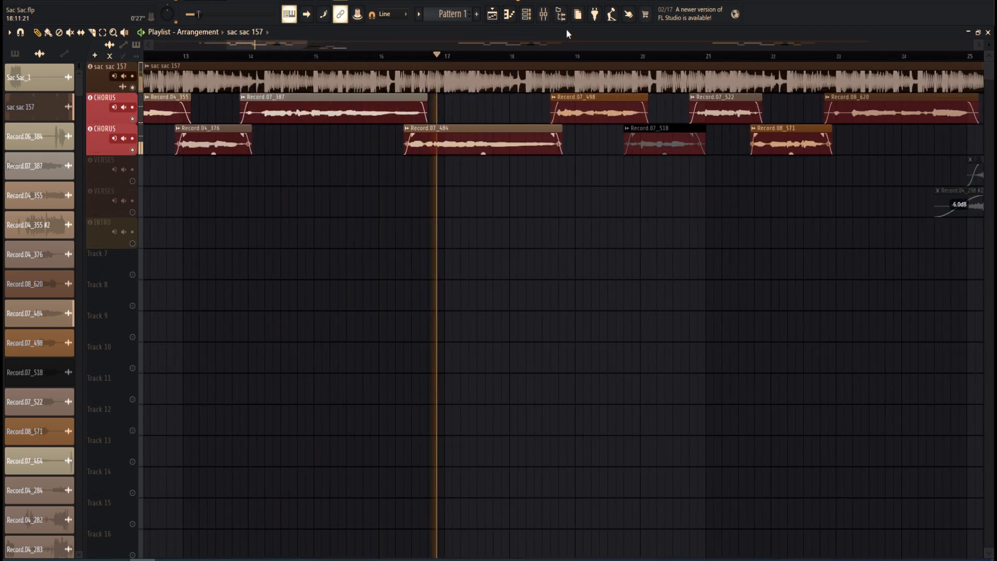
Re-enable the VERSES and INTRO playlist tracks, and mute the second VERSES track while the song plays
{"action": "left_click", "coordinate": [544, 14]}
{"action": "key", "text": "F9"}
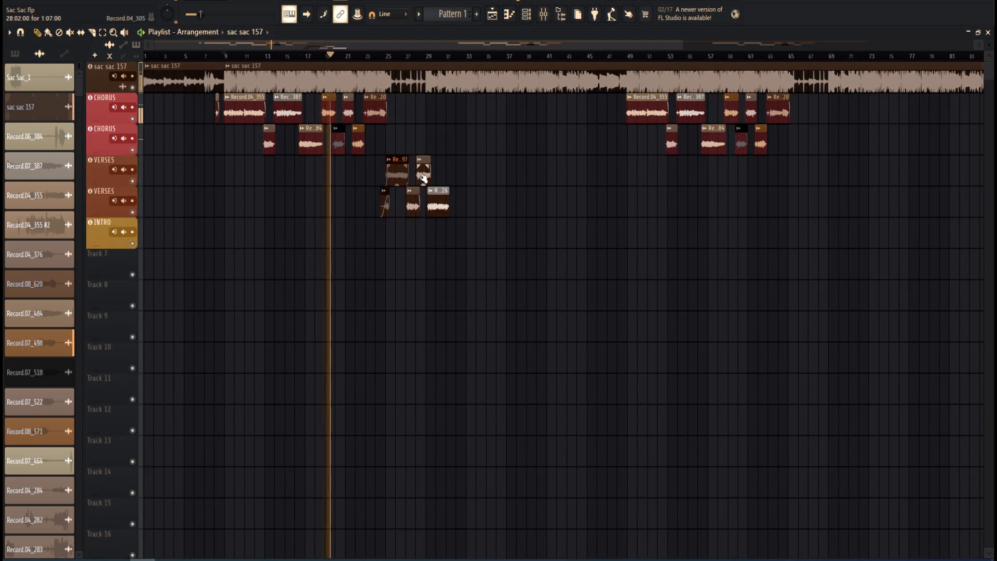
{"action": "scroll", "coordinate": [364, 125], "scroll_direction": "up", "scroll_amount": 6}
{"action": "scroll", "coordinate": [319, 94], "scroll_direction": "down", "scroll_amount": 3}
{"action": "scroll", "coordinate": [323, 133], "scroll_direction": "up", "scroll_amount": 5}
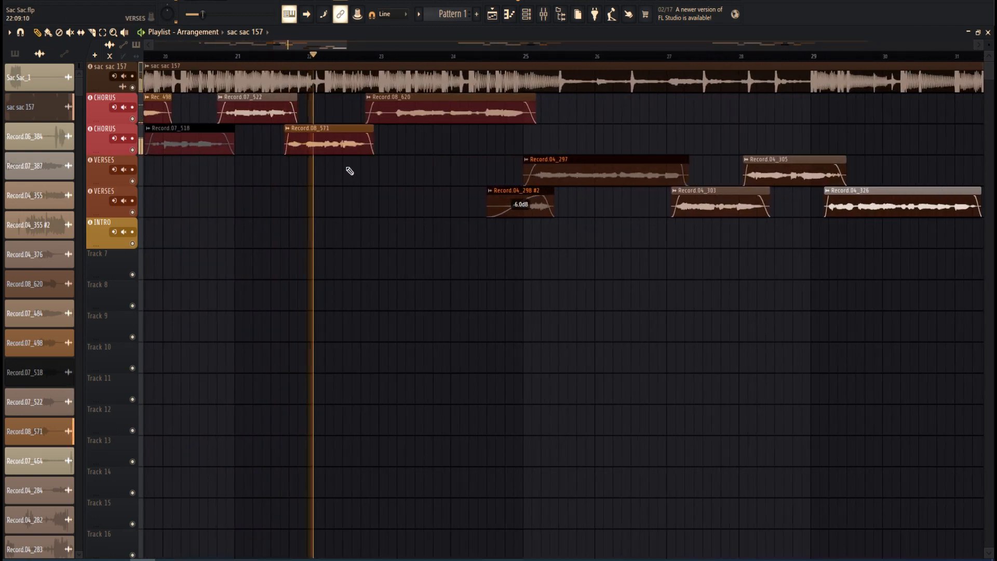
{"action": "left_click", "coordinate": [133, 212]}
{"action": "scroll", "coordinate": [332, 279], "scroll_direction": "down", "scroll_amount": 4}
{"action": "scroll", "coordinate": [416, 218], "scroll_direction": "up", "scroll_amount": 3}
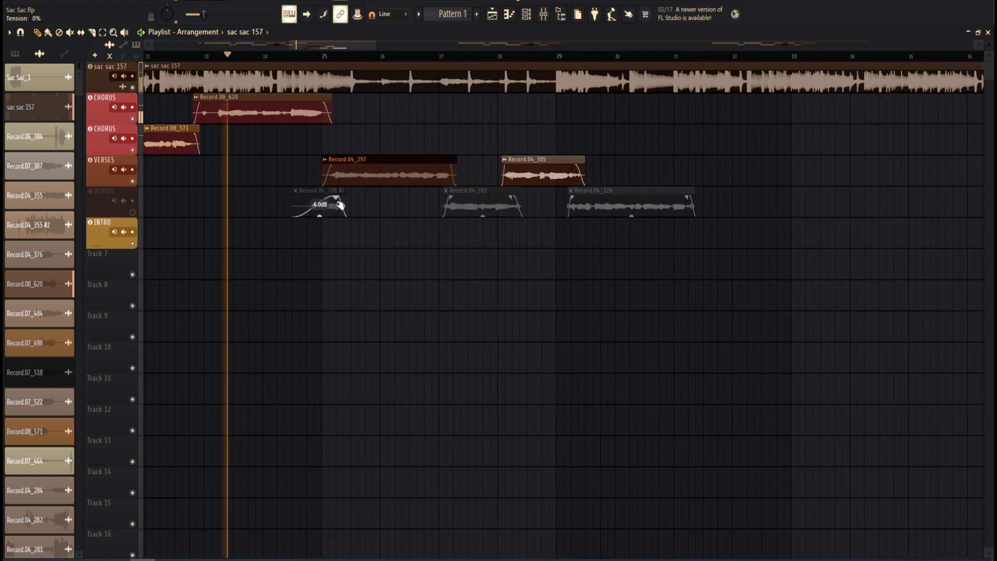
Unmute the second VERSES playlist track, listen to the verse vocals with the song, and return the playhead to the Record.04_298 #2 clip
{"action": "scroll", "coordinate": [341, 205], "scroll_direction": "up", "scroll_amount": 2}
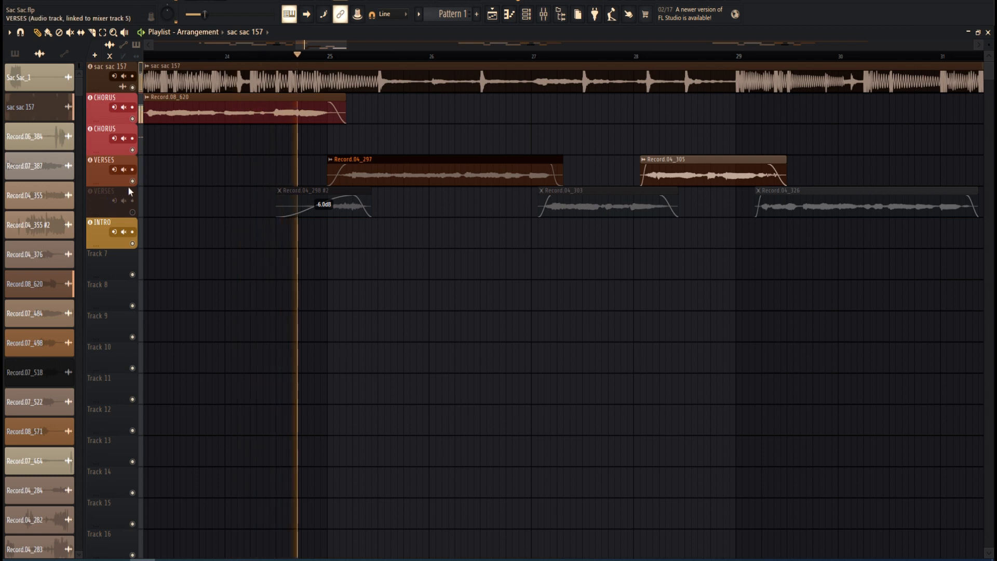
{"action": "left_click", "coordinate": [133, 212]}
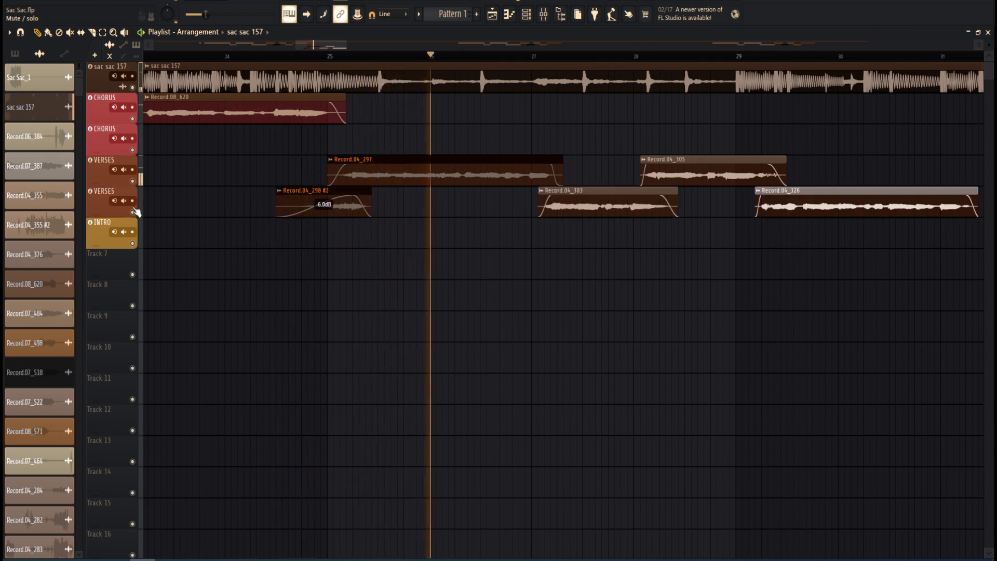
{"action": "scroll", "coordinate": [422, 207], "scroll_direction": "down", "scroll_amount": 2}
{"action": "scroll", "coordinate": [373, 223], "scroll_direction": "up", "scroll_amount": 4}
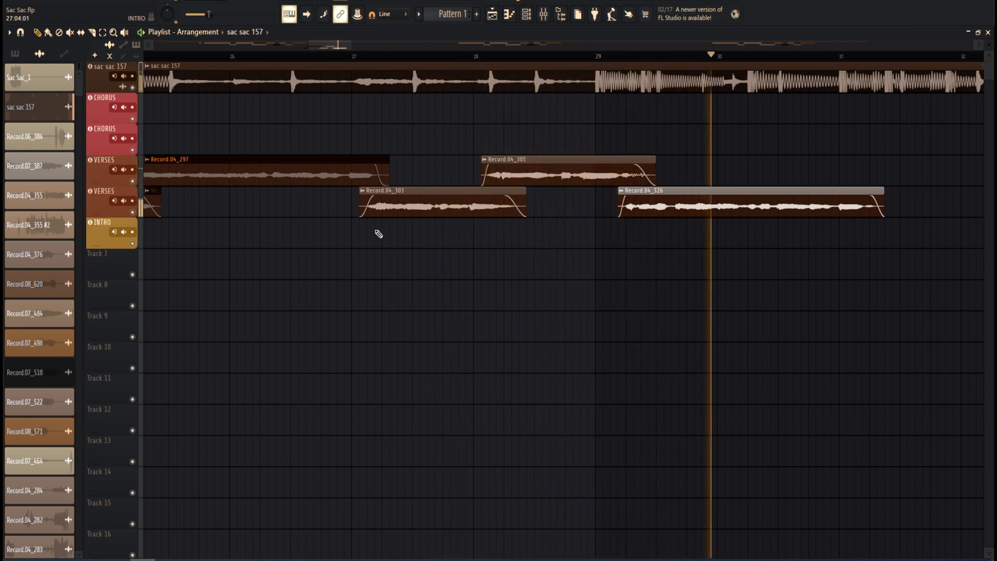
{"action": "scroll", "coordinate": [395, 224], "scroll_direction": "down", "scroll_amount": 3}
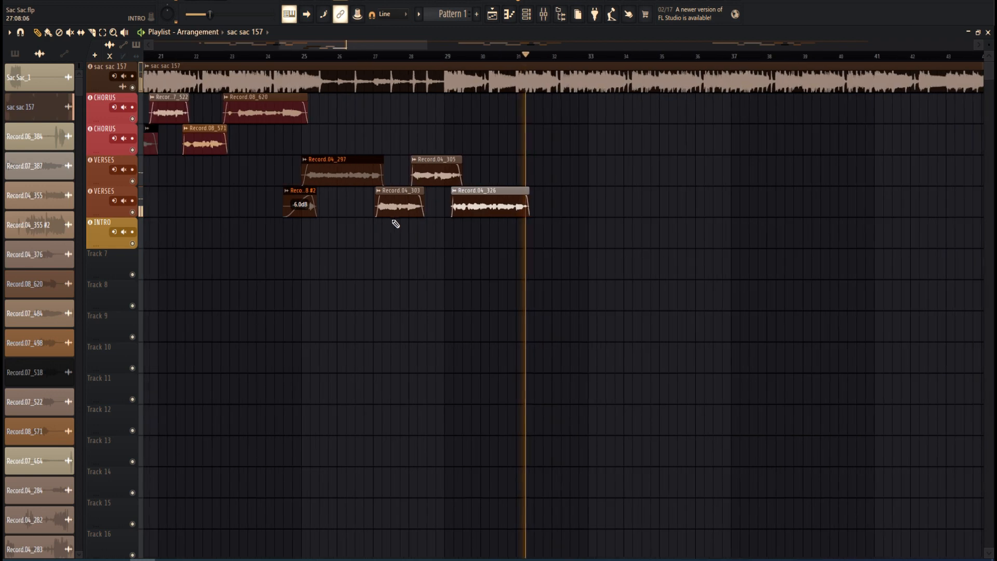
{"action": "scroll", "coordinate": [457, 179], "scroll_direction": "down", "scroll_amount": 3}
{"action": "key", "text": "space"}
{"action": "scroll", "coordinate": [415, 161], "scroll_direction": "up", "scroll_amount": 5}
{"action": "left_click", "coordinate": [426, 56]}
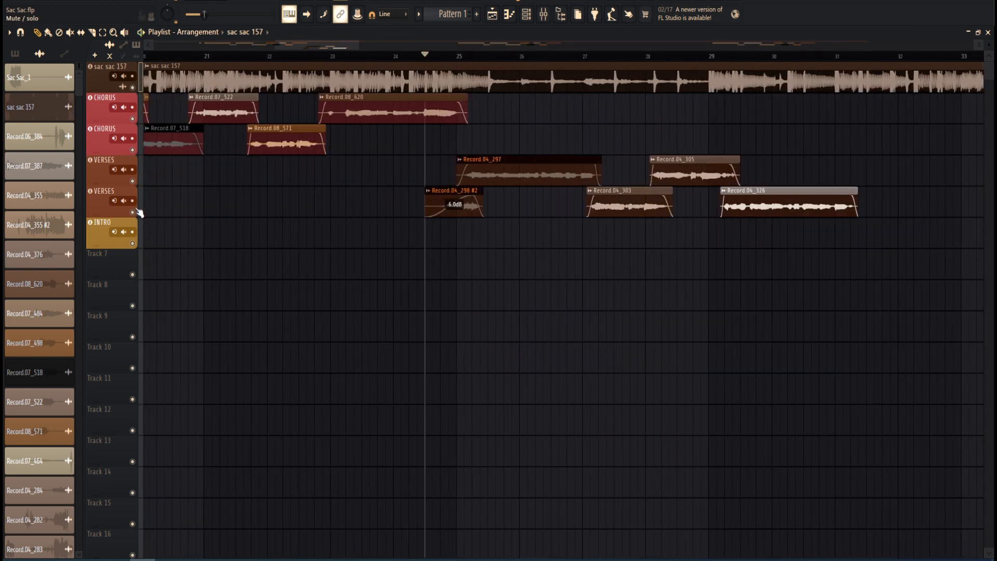
Solo the first VERSES and first CHORUS playlist tracks and play the transition from chorus to verse
{"action": "right_click", "coordinate": [133, 181]}
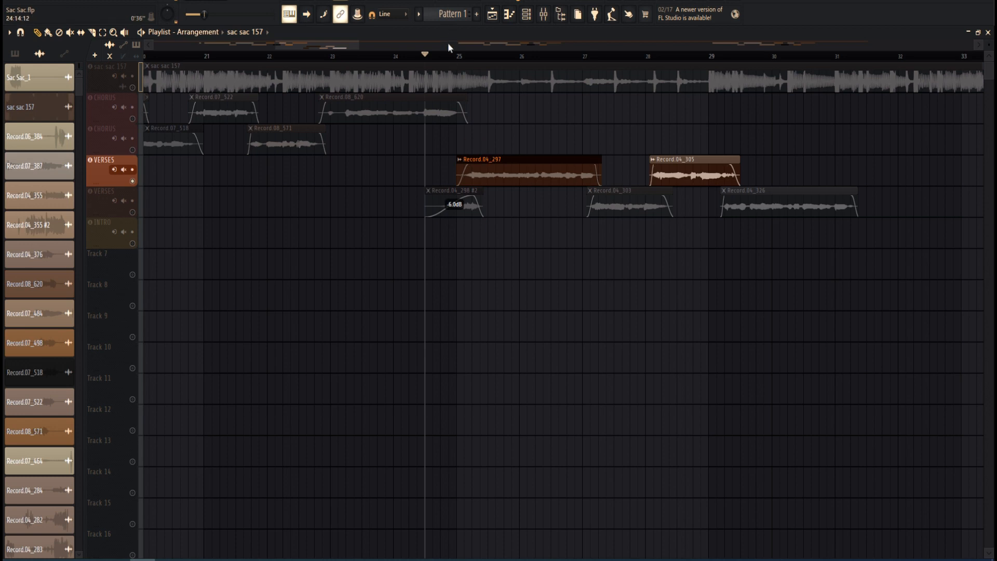
{"action": "left_click", "coordinate": [133, 119]}
{"action": "key", "text": "space"}
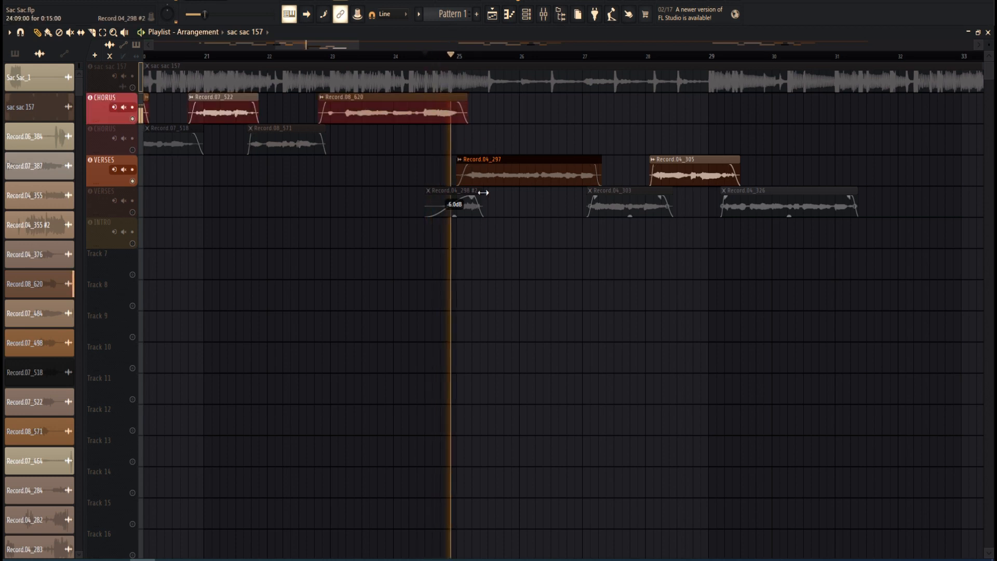
{"action": "scroll", "coordinate": [457, 189], "scroll_direction": "down", "scroll_amount": 1}
{"action": "scroll", "coordinate": [452, 189], "scroll_direction": "up", "scroll_amount": 2}
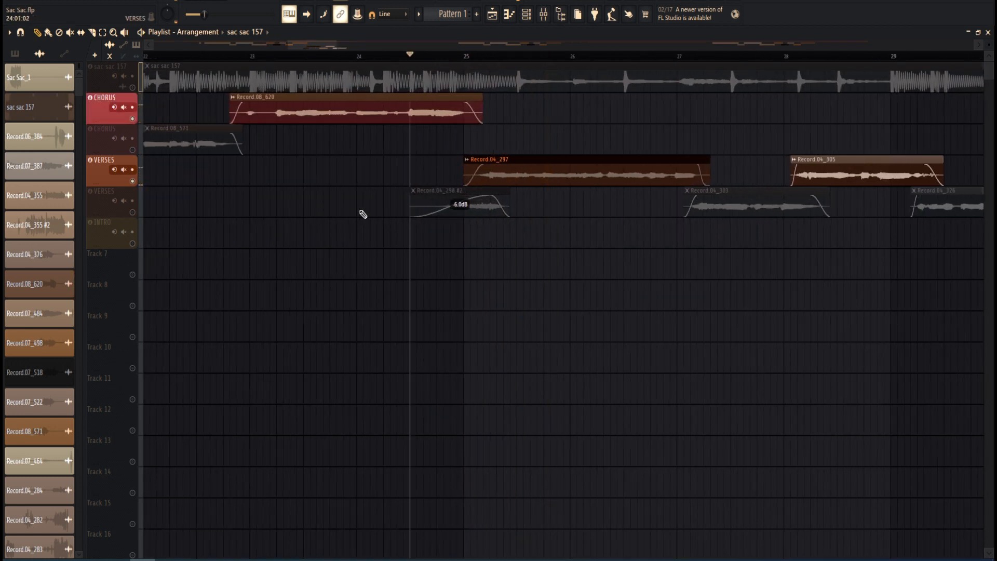
{"action": "scroll", "coordinate": [462, 223], "scroll_direction": "down", "scroll_amount": 1}
{"action": "scroll", "coordinate": [535, 234], "scroll_direction": "up", "scroll_amount": 1}
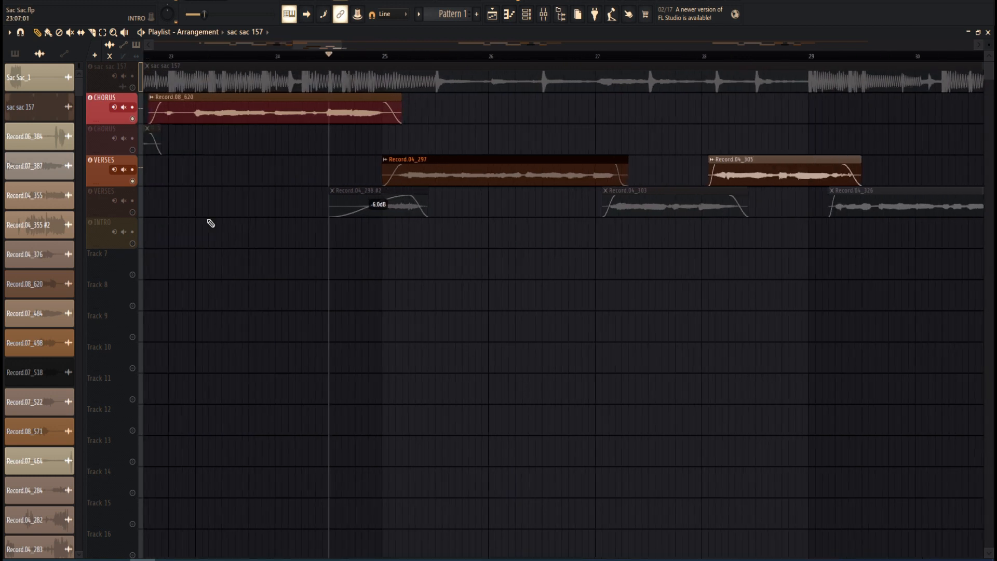
Open the Record.04_297 sample in the Edison audio editor and trim it to a short section at the vocal's start
{"action": "double_click", "coordinate": [416, 177]}
{"action": "right_click", "coordinate": [115, 294]}
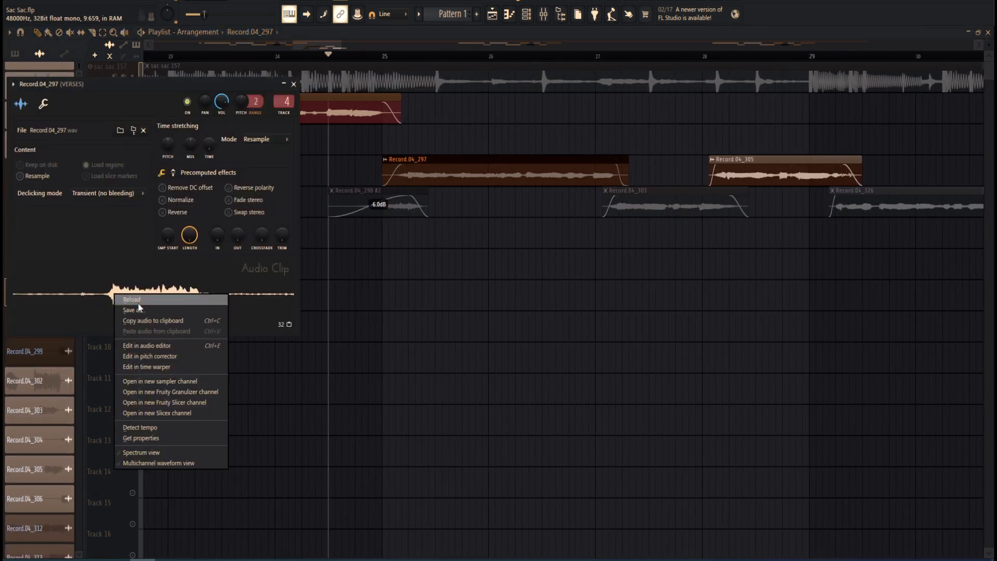
{"action": "left_click", "coordinate": [150, 346]}
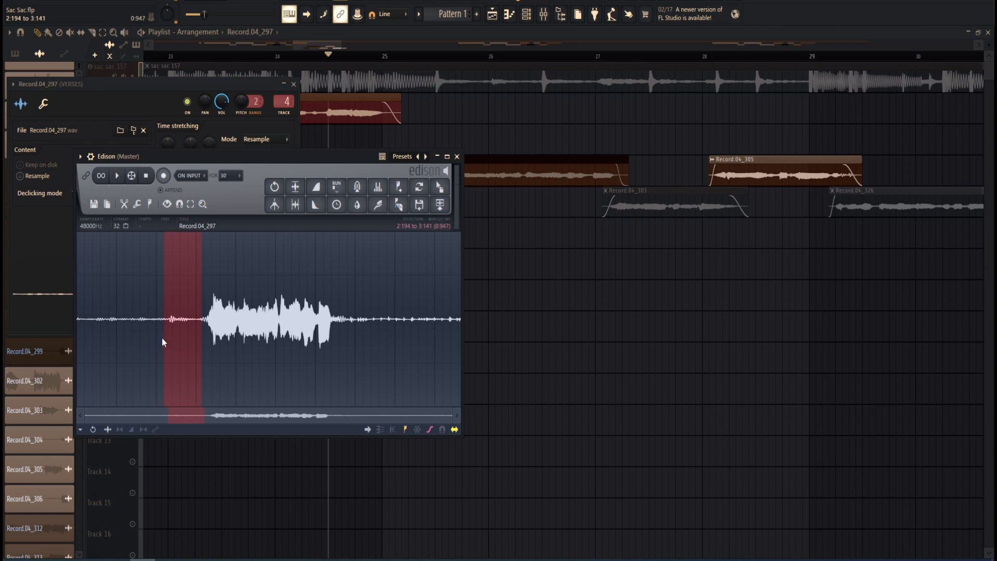
{"action": "key", "text": "Delete"}
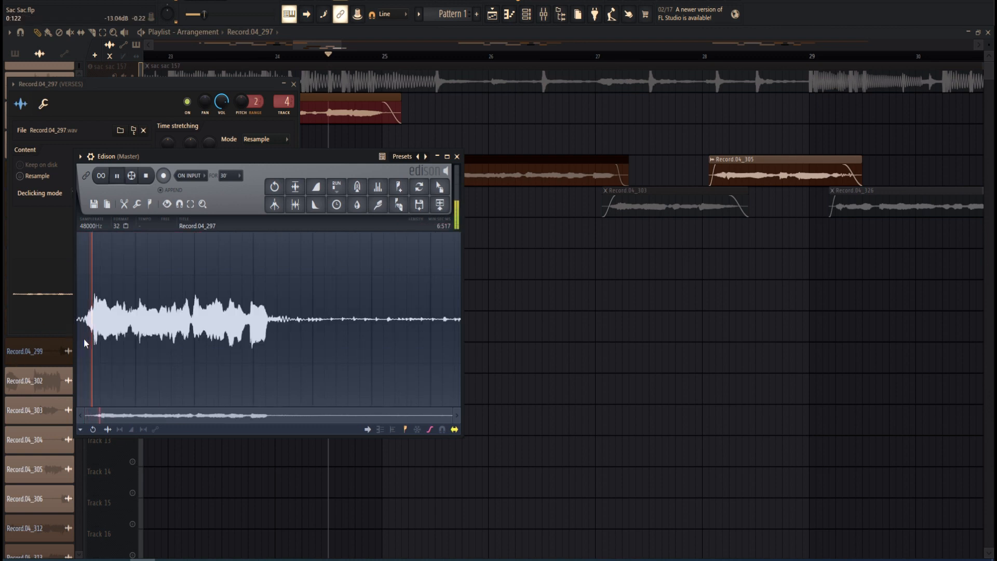
{"action": "key", "text": "Delete"}
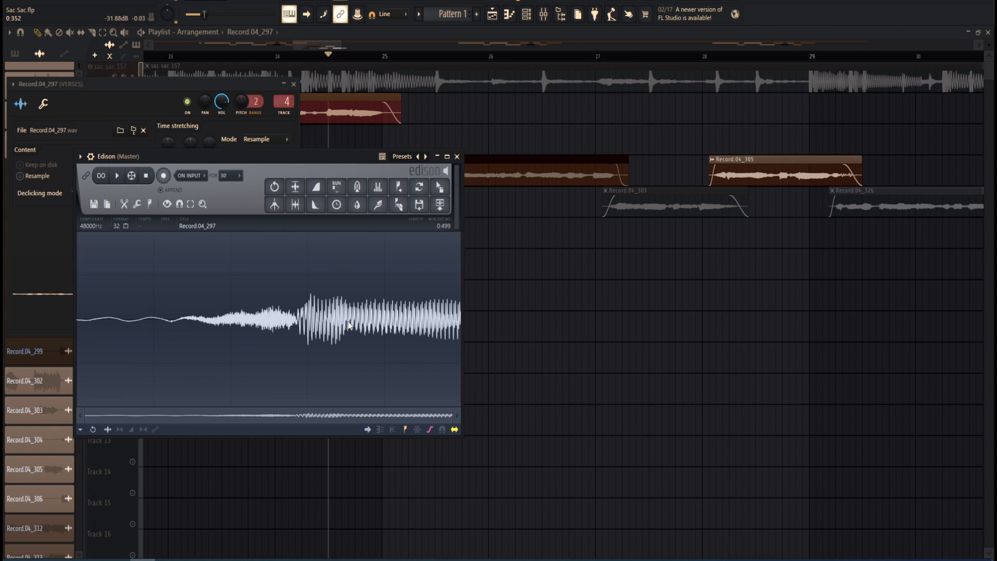
Reverse the trimmed vocal, apply wet-only convolution reverb with a tail, reverse it back and place the result on the INTRO track
{"action": "left_click", "coordinate": [407, 202]}
{"action": "left_click", "coordinate": [358, 205]}
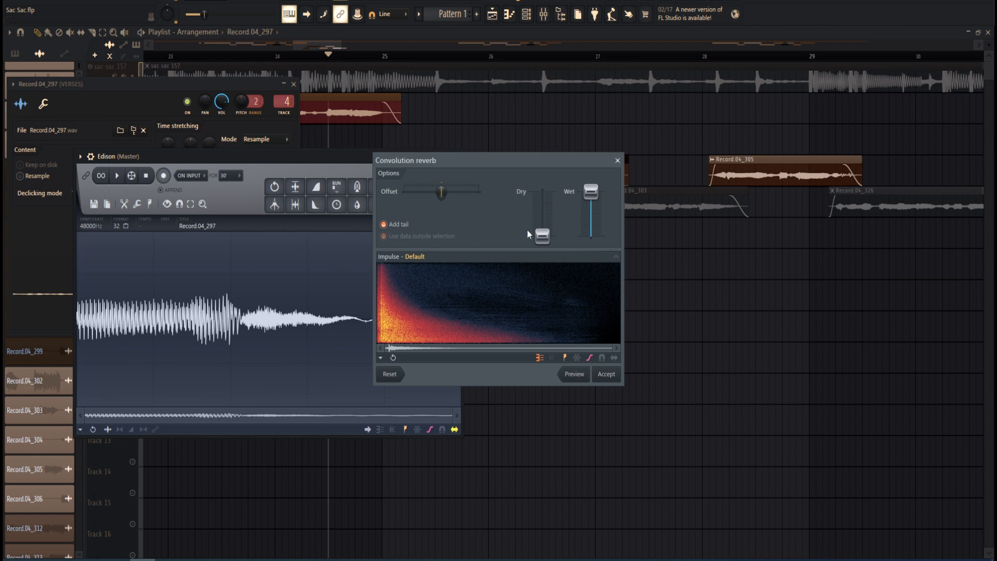
{"action": "left_click", "coordinate": [612, 374]}
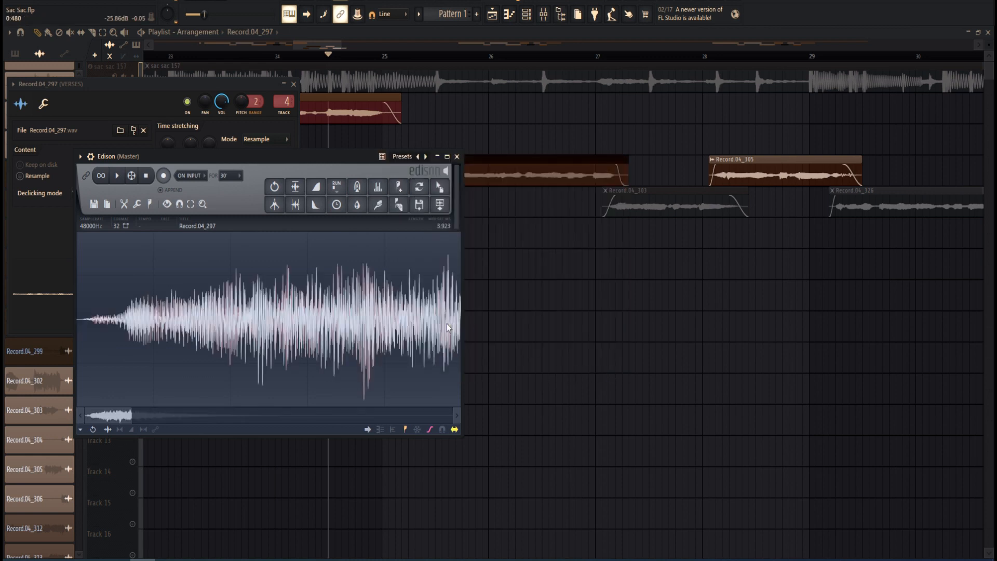
{"action": "key", "text": "alt+y"}
{"action": "left_click_drag", "start_coordinate": [438, 184], "coordinate": [278, 222]}
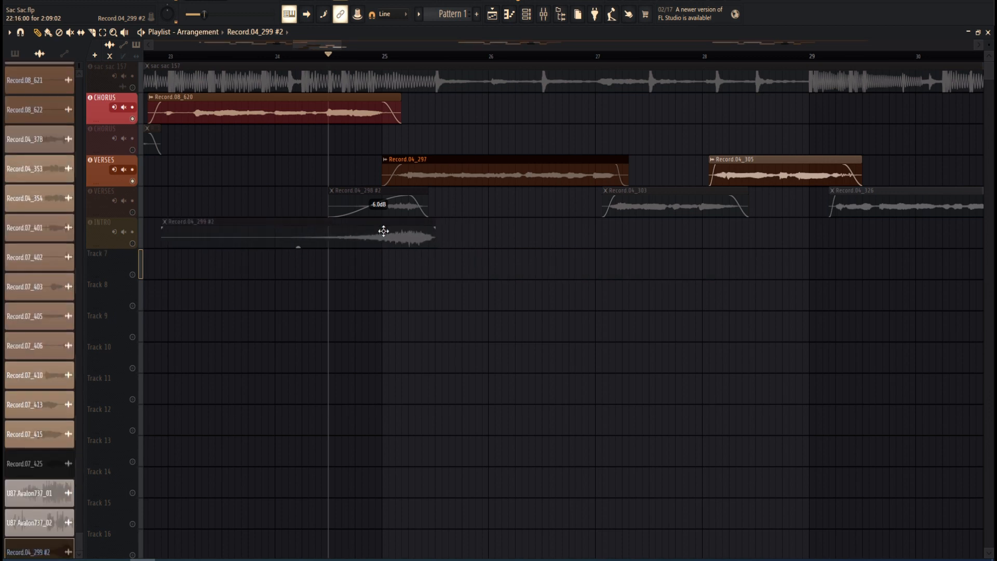
Remove the reversed reverb clip from the INTRO track, re-enable all playlist tracks and play from before the verse
{"action": "right_click", "coordinate": [133, 244]}
{"action": "right_click", "coordinate": [132, 243]}
{"action": "left_click", "coordinate": [242, 55]}
{"action": "key", "text": "space"}
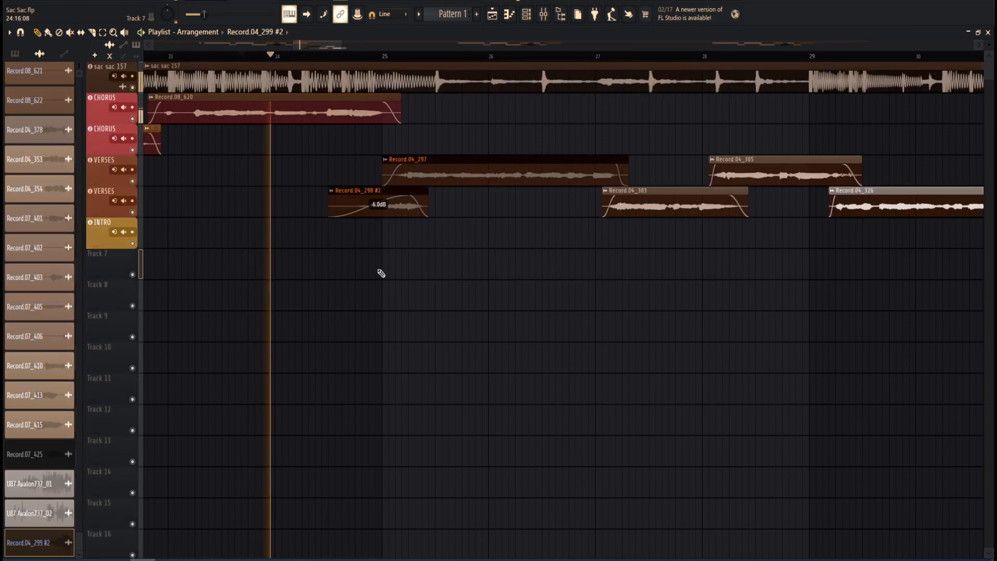
{"action": "scroll", "coordinate": [379, 242], "scroll_direction": "up", "scroll_amount": 3}
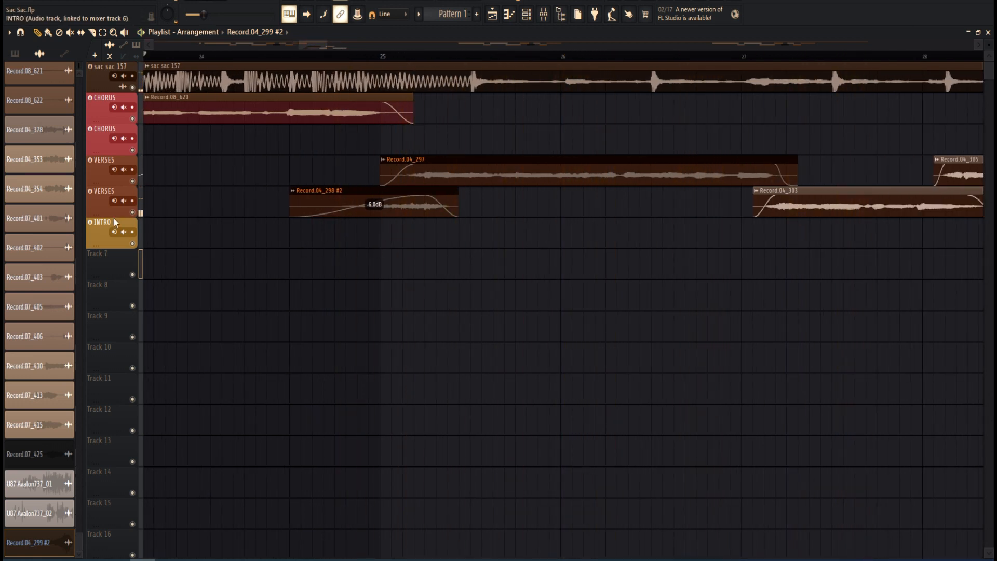
Solo both VERSES playlist tracks and listen to the verse vocals without the instrumental
{"action": "right_click", "coordinate": [133, 213]}
{"action": "left_click", "coordinate": [133, 181]}
{"action": "key", "text": "space"}
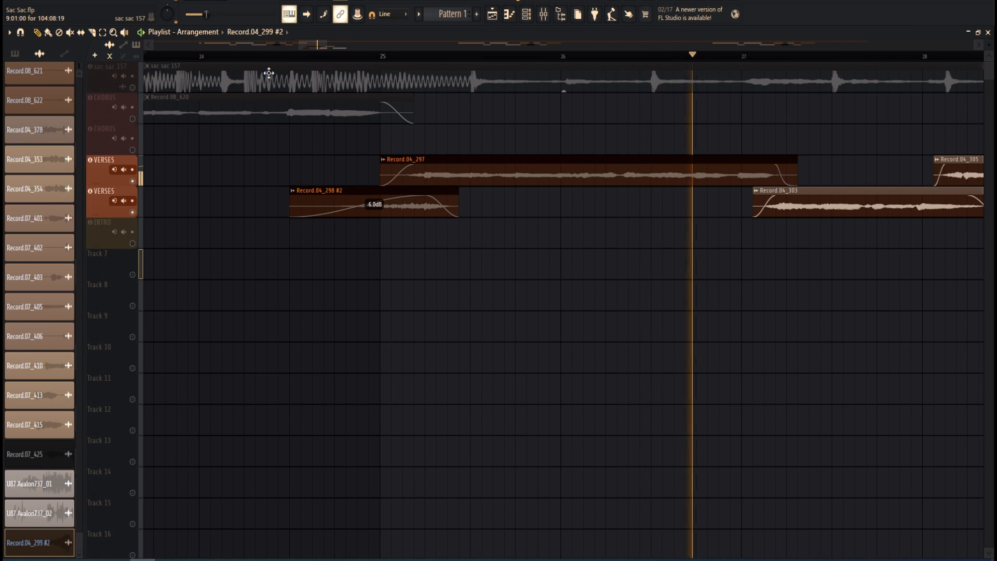
{"action": "scroll", "coordinate": [296, 188], "scroll_direction": "down", "scroll_amount": 5, "text": "ctrl"}
{"action": "scroll", "coordinate": [545, 244], "scroll_direction": "up", "scroll_amount": 3, "text": "ctrl"}
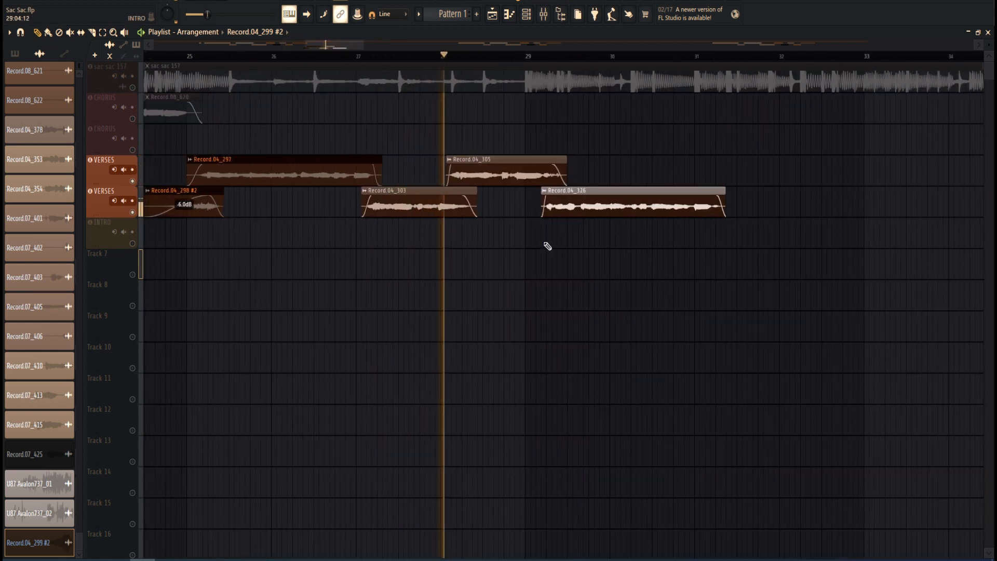
Unsolo the VERSES tracks and listen to the rest of the verse with the full song
{"action": "right_click", "coordinate": [134, 176]}
{"action": "right_click", "coordinate": [133, 182]}
{"action": "scroll", "coordinate": [271, 241], "scroll_direction": "down", "scroll_amount": 4, "text": "ctrl"}
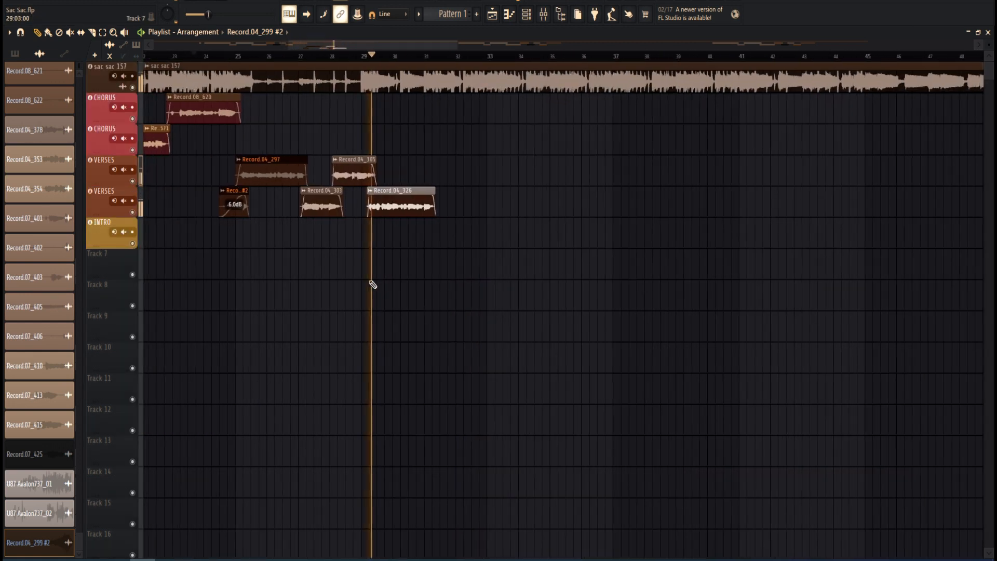
{"action": "scroll", "coordinate": [384, 277], "scroll_direction": "up", "scroll_amount": 3, "text": "ctrl"}
{"action": "scroll", "coordinate": [426, 227], "scroll_direction": "up", "scroll_amount": 1, "text": "ctrl"}
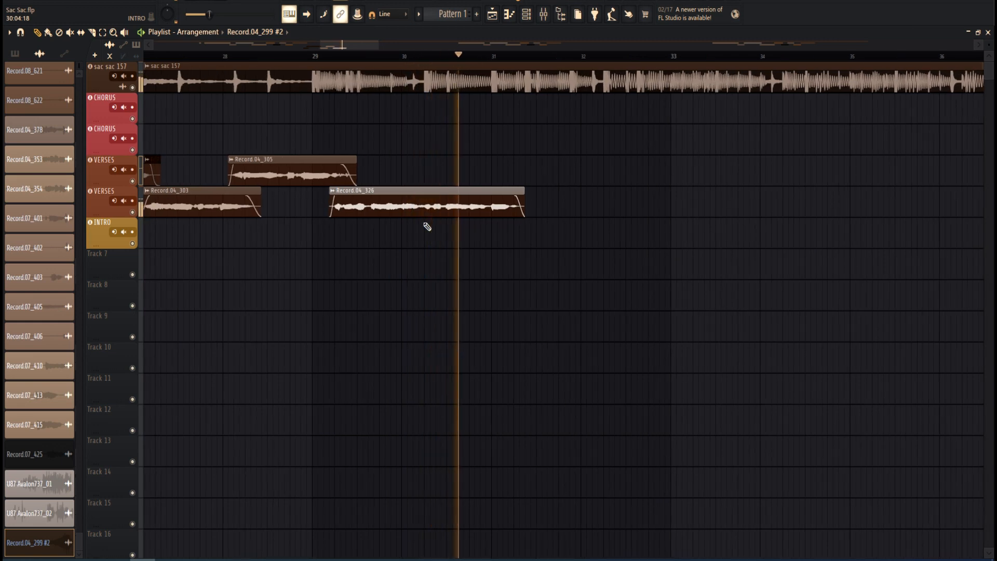
{"action": "scroll", "coordinate": [430, 223], "scroll_direction": "down", "scroll_amount": 5, "text": "ctrl"}
{"action": "scroll", "coordinate": [356, 134], "scroll_direction": "up", "scroll_amount": 4, "text": "ctrl"}
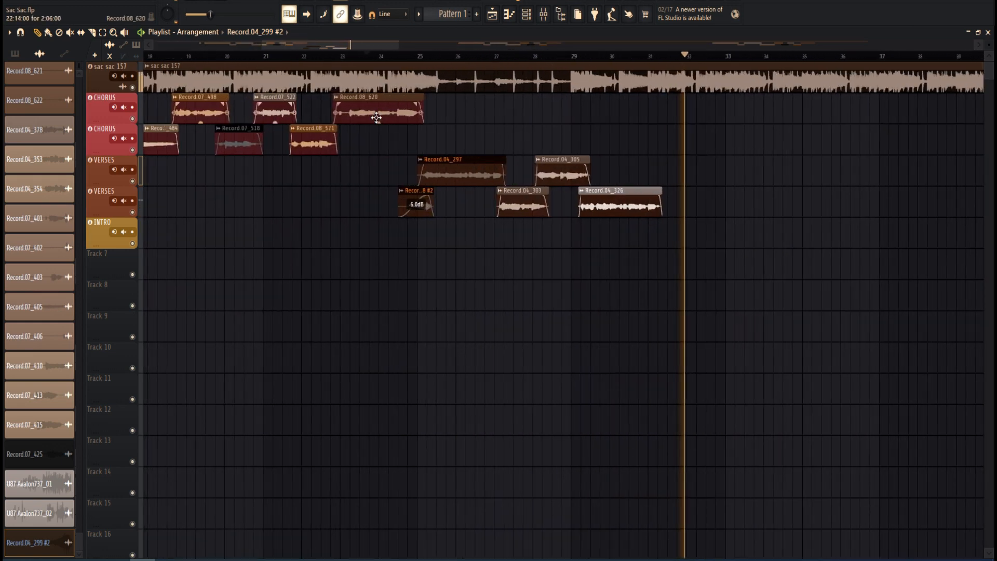
Turn playlist Track 7 into an audio track linked to mixer Insert 7
{"action": "right_click", "coordinate": [105, 249]}
{"action": "mouse_move", "coordinate": [166, 321]}
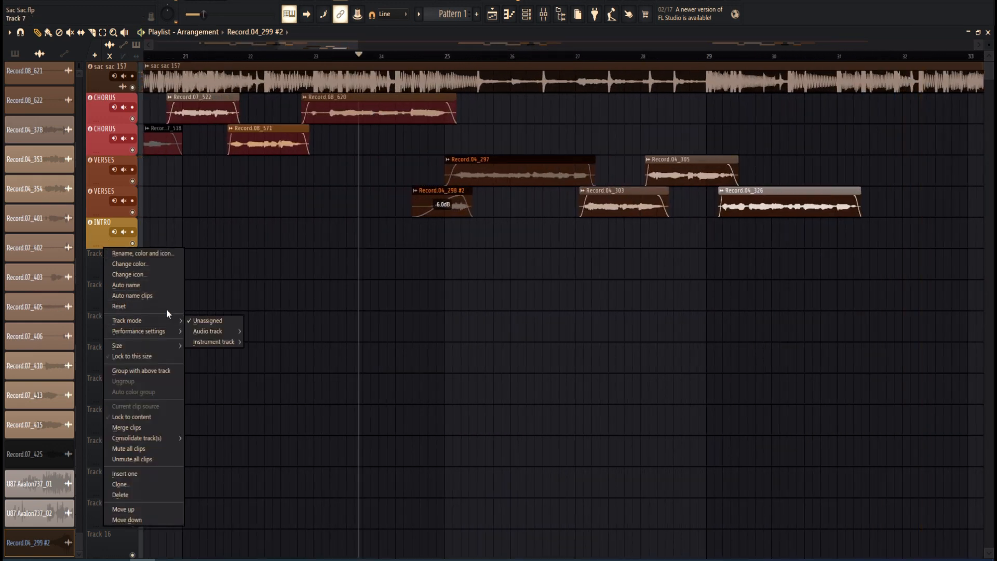
{"action": "left_click", "coordinate": [268, 57]}
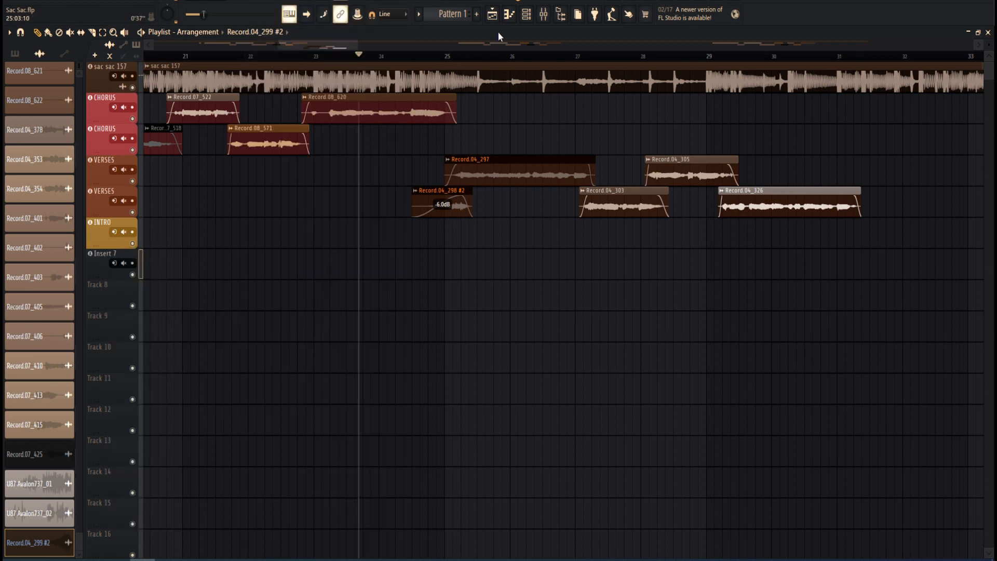
Slice the Record.08_620 clip at the playhead between bars 24 and 25, then solo the first CHORUS track and audition it
{"action": "scroll", "coordinate": [407, 97], "scroll_direction": "up", "scroll_amount": 5, "text": "ctrl"}
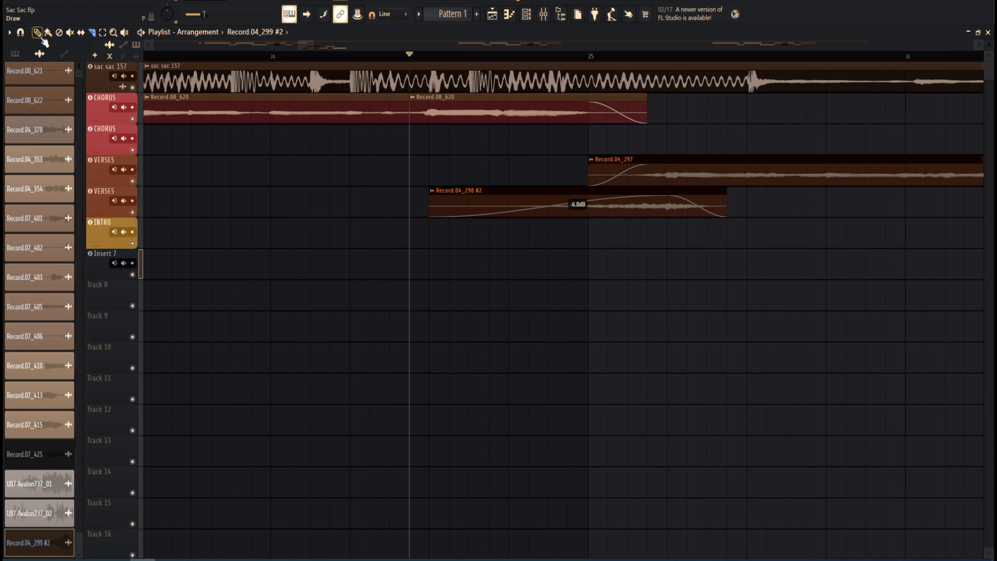
{"action": "right_click", "coordinate": [133, 118]}
{"action": "key", "text": "space"}
{"action": "key", "text": "space"}
Open the mixer and set the REVERB track's level to -16.7 dB, matching the DELAY track
{"action": "left_click", "coordinate": [543, 16]}
{"action": "left_click", "coordinate": [542, 16]}
{"action": "left_click", "coordinate": [543, 16]}
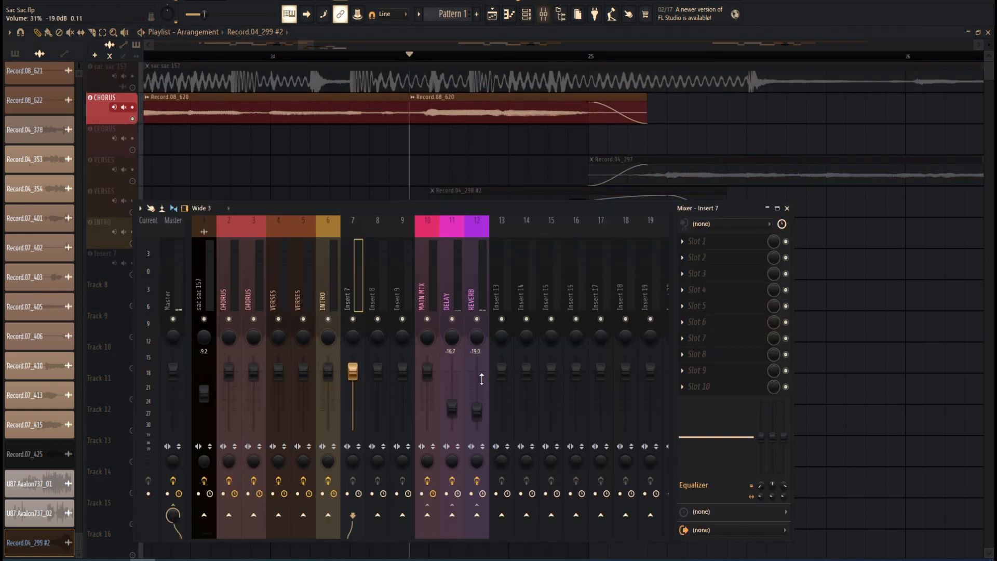
{"action": "right_click", "coordinate": [478, 411]}
{"action": "left_click", "coordinate": [522, 533]}
{"action": "type", "text": "10"}
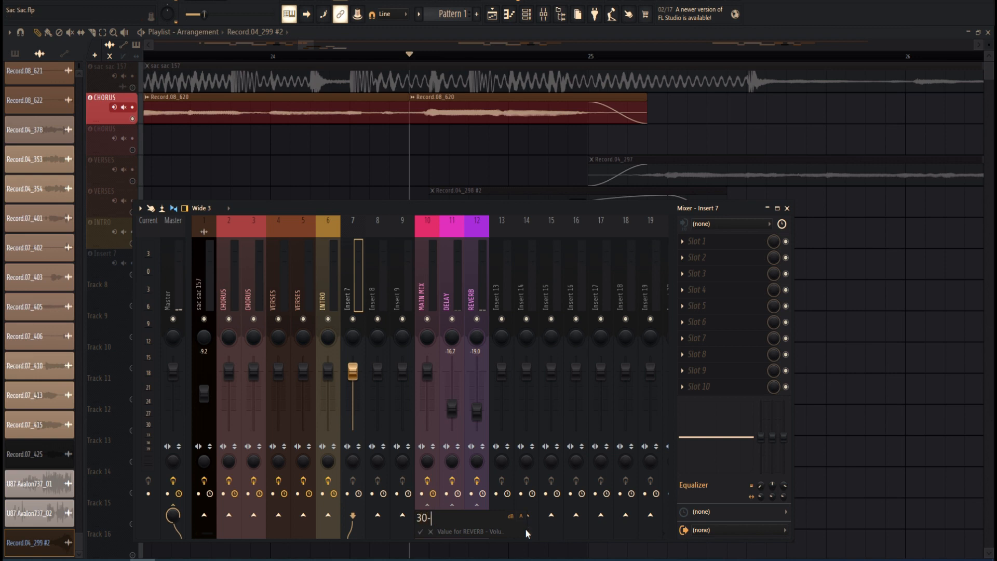
{"action": "key", "text": "Return"}
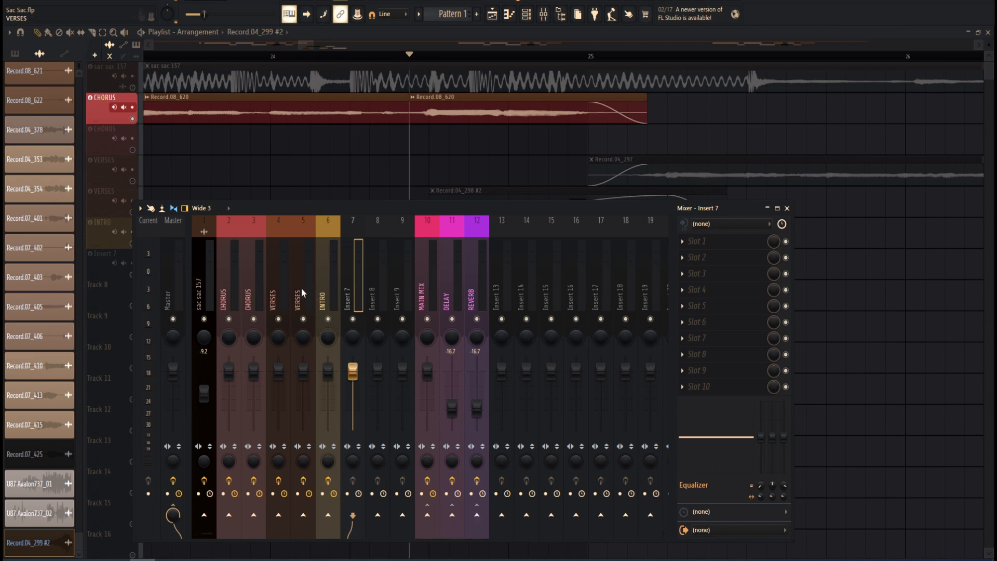
Copy the first CHORUS mixer track's state, including Auto-Tune Pro and Pro-Q 3, onto Insert 7
{"action": "right_click", "coordinate": [226, 276]}
{"action": "mouse_move", "coordinate": [255, 286]}
{"action": "left_click_drag", "start_coordinate": [382, 121], "coordinate": [349, 269]}
Rename the CHORUS copy on mixer track 7 to FX SEND
{"action": "right_click", "coordinate": [350, 268]}
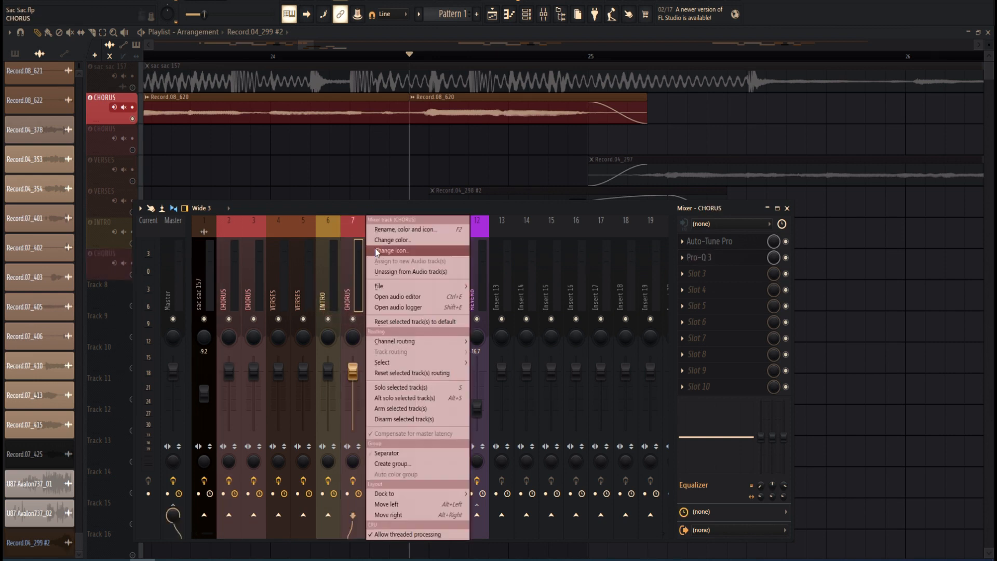
{"action": "left_click", "coordinate": [391, 250]}
{"action": "type", "text": "fx"}
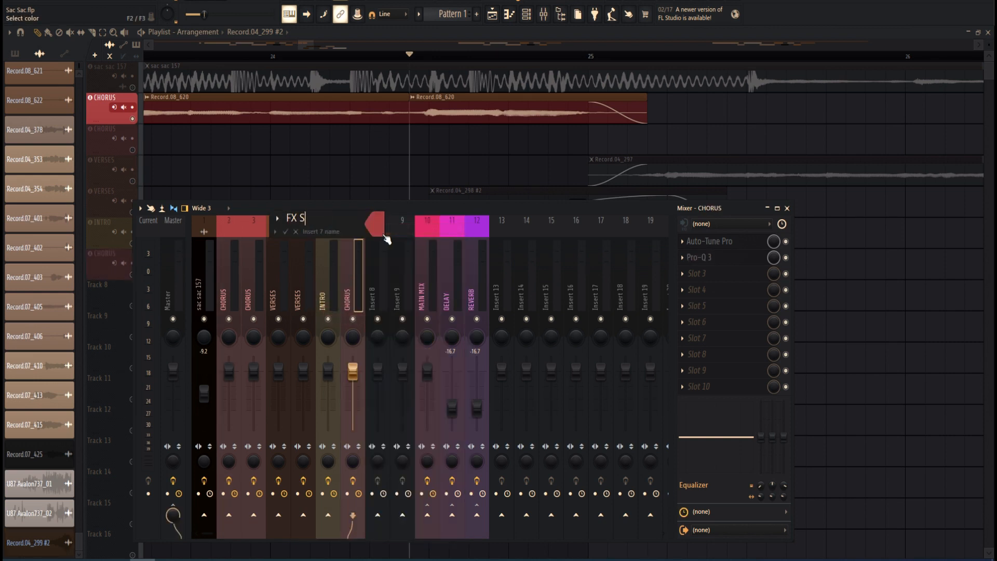
{"action": "type", "text": " SEND"}
{"action": "key", "text": "Return"}
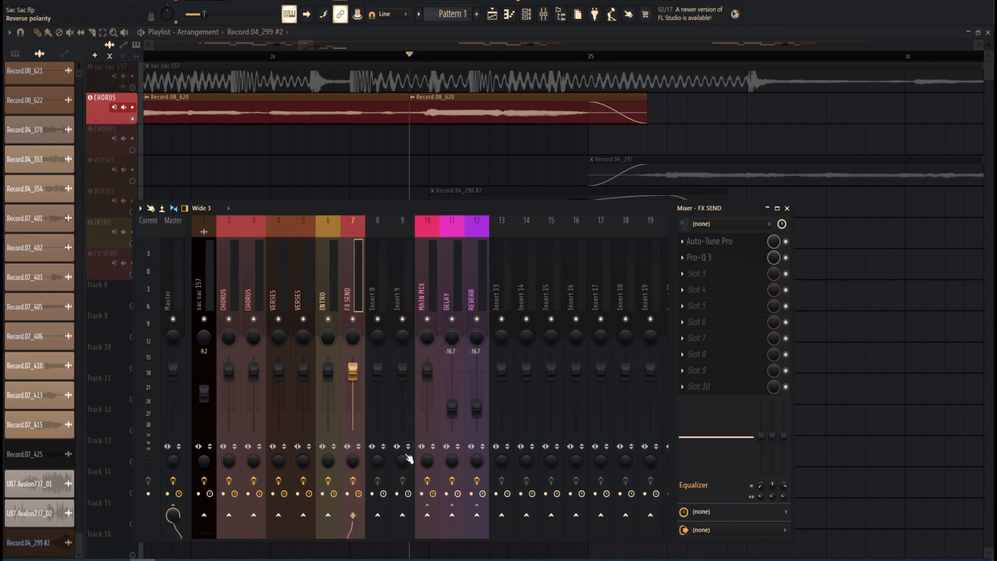
Route the FX SEND mixer track only to MAIN MIX and change its color to green
{"action": "right_click", "coordinate": [427, 514]}
{"action": "left_click", "coordinate": [457, 518]}
{"action": "right_click", "coordinate": [357, 229]}
{"action": "left_click", "coordinate": [375, 239]}
{"action": "double_click", "coordinate": [398, 255]}
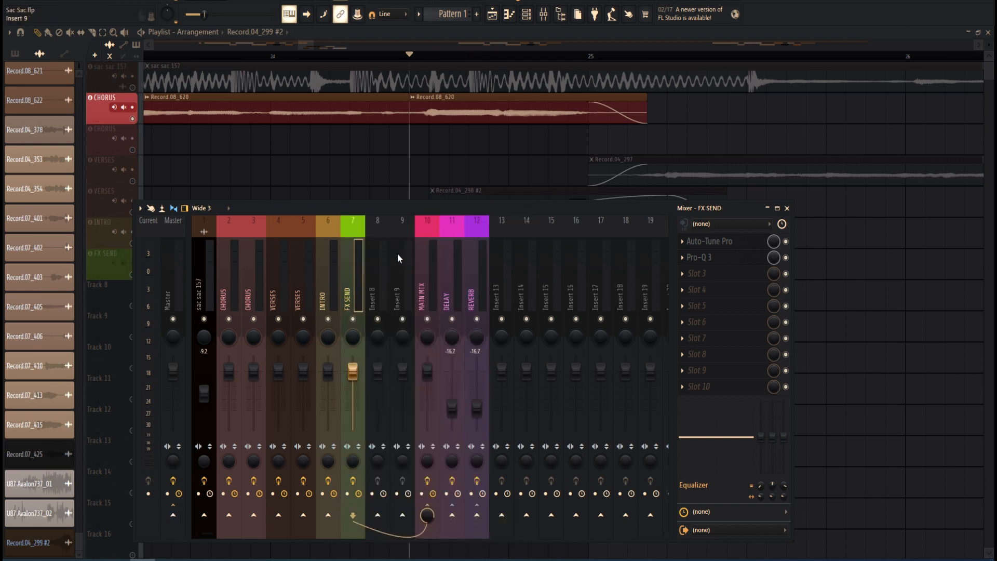
Load the FX Delay 1 mixer track state onto Insert 9 and open its H-Delay Stereo plugin
{"action": "right_click", "coordinate": [398, 285]}
{"action": "mouse_move", "coordinate": [432, 287]}
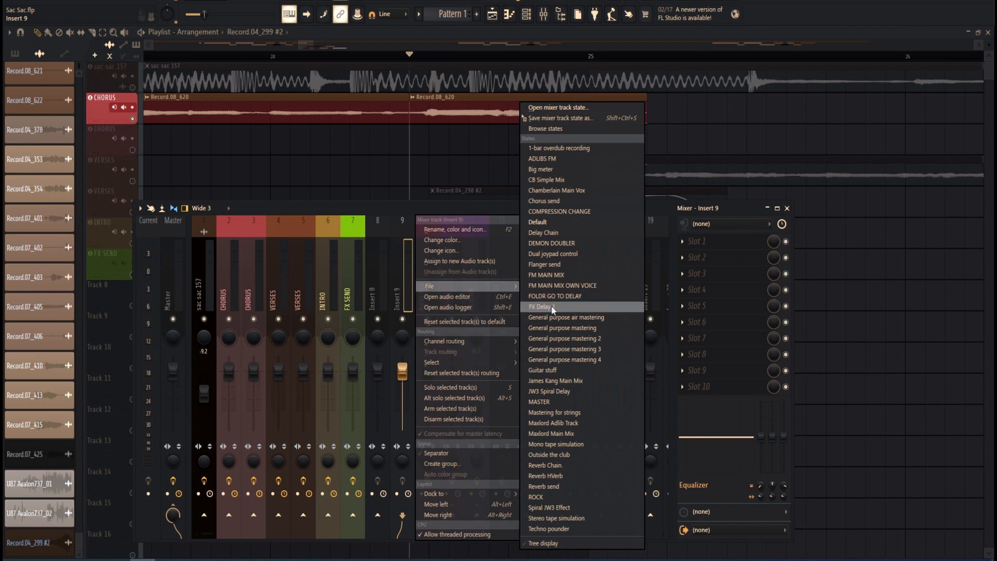
{"action": "left_click", "coordinate": [550, 306]}
{"action": "left_click", "coordinate": [726, 245]}
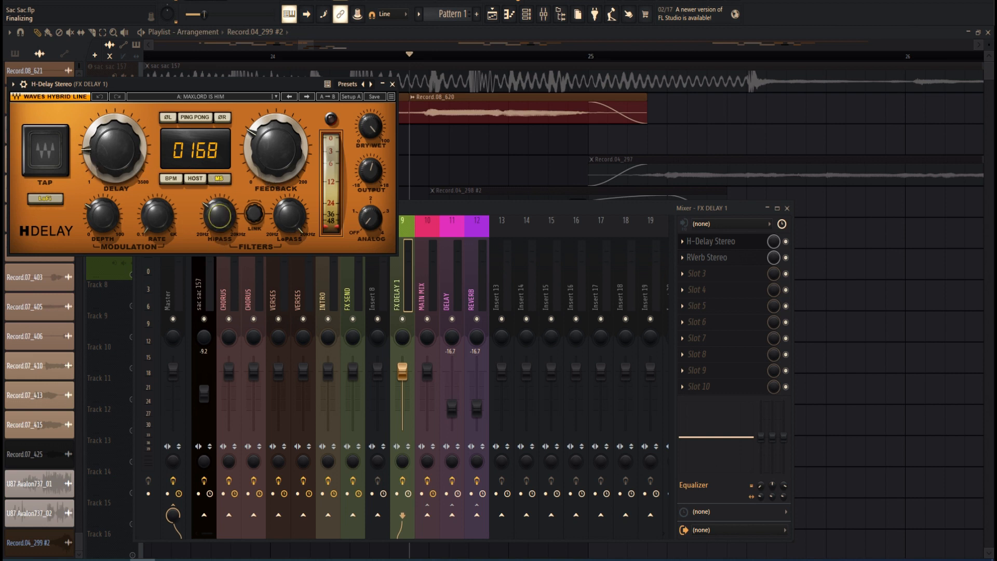
Examine the RVerb Stereo settings on the FX DELAY 1 mixer track and route FX SEND to FX DELAY 1
{"action": "mouse_move", "coordinate": [283, 175]}
{"action": "mouse_move", "coordinate": [383, 179]}
{"action": "left_click", "coordinate": [727, 258]}
{"action": "left_click_drag", "start_coordinate": [188, 99], "coordinate": [213, 90]}
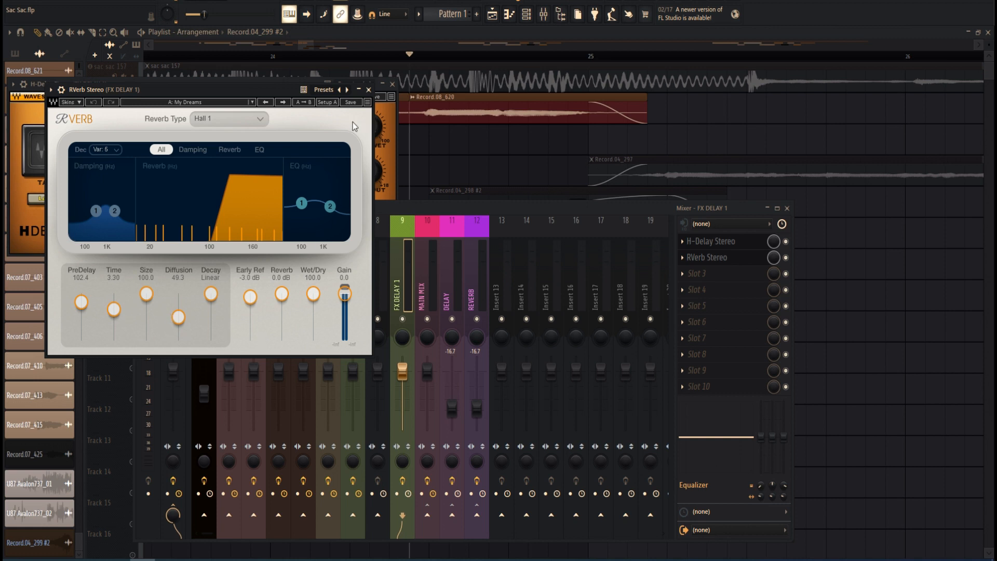
{"action": "left_click", "coordinate": [369, 89]}
{"action": "left_click", "coordinate": [361, 284]}
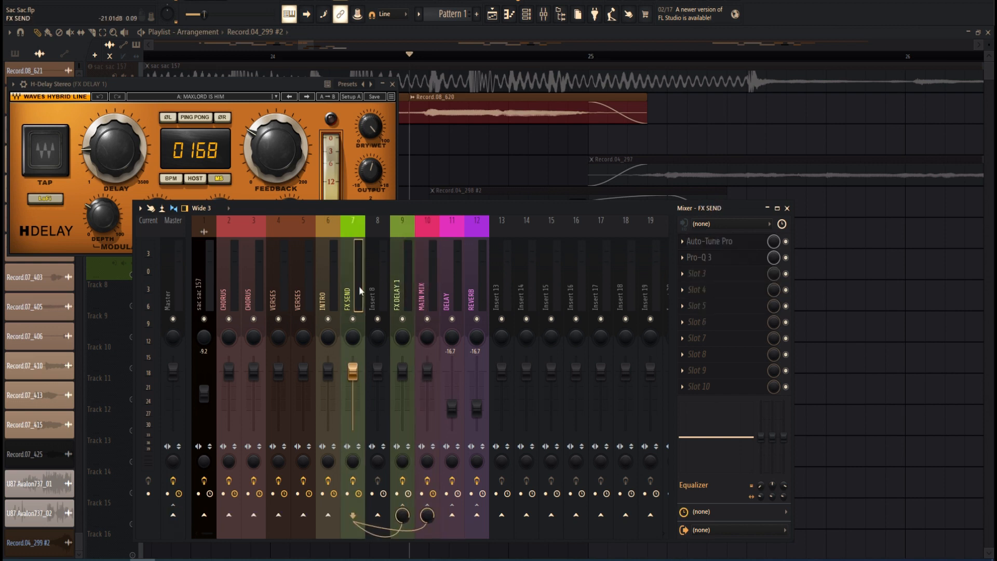
Make the ending slice of the chorus clip Record.08_620 unique and move it down to the FX SEND playlist track
{"action": "key", "text": "F9"}
{"action": "key", "text": "Escape"}
{"action": "left_click", "coordinate": [452, 106], "text": "ctrl"}
{"action": "key", "text": "shift+Down"}
{"action": "key", "text": "Return"}
{"action": "key", "text": "shift+Down"}
{"action": "key", "text": "shift+Down"}
{"action": "key", "text": "shift+Down"}
{"action": "key", "text": "shift+Down"}
{"action": "left_click", "coordinate": [454, 109], "text": "ctrl"}
Play the chorus ending into the first verse to check the FX send, stop playback and show the mixer
{"action": "scroll", "coordinate": [454, 108], "scroll_direction": "down", "scroll_amount": 3}
{"action": "left_click_drag", "start_coordinate": [333, 56], "coordinate": [319, 57]}
{"action": "right_click", "coordinate": [134, 212]}
{"action": "right_click", "coordinate": [134, 213]}
{"action": "key", "text": "space"}
{"action": "scroll", "coordinate": [406, 195], "scroll_direction": "down", "scroll_amount": 3}
{"action": "scroll", "coordinate": [410, 192], "scroll_direction": "up", "scroll_amount": 3}
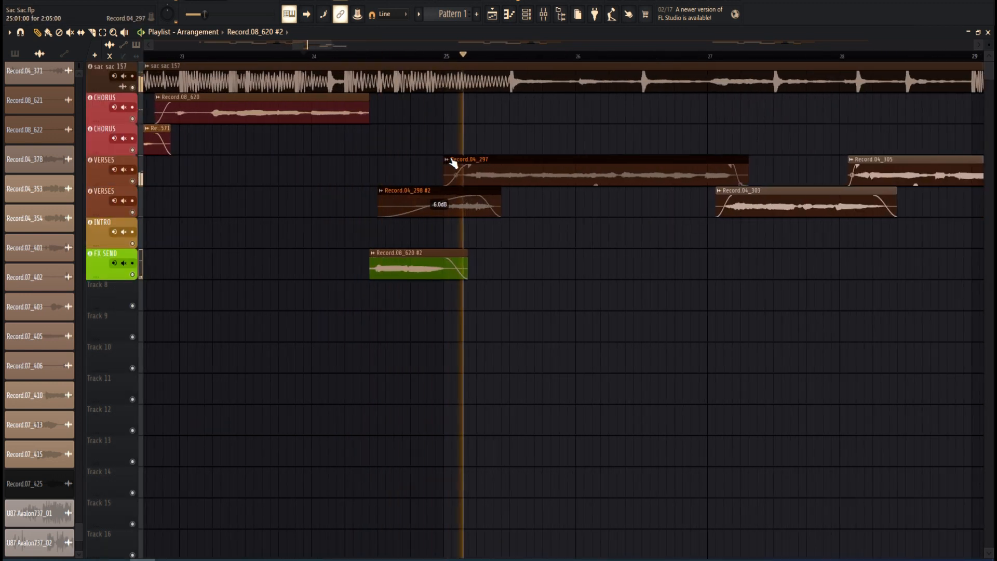
{"action": "scroll", "coordinate": [459, 140], "scroll_direction": "down", "scroll_amount": 3}
{"action": "scroll", "coordinate": [512, 157], "scroll_direction": "up", "scroll_amount": 3}
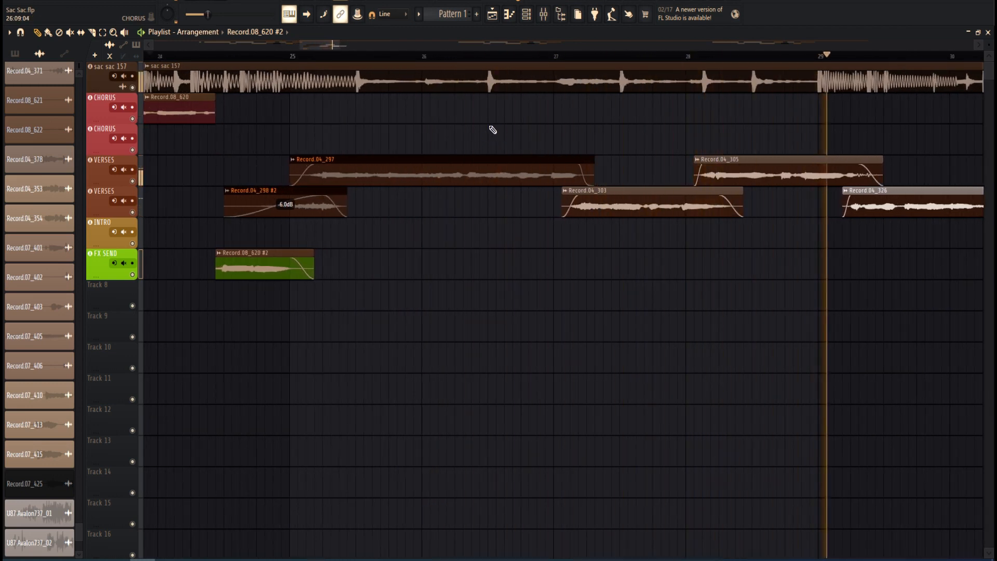
{"action": "scroll", "coordinate": [494, 127], "scroll_direction": "down", "scroll_amount": 4}
{"action": "scroll", "coordinate": [519, 160], "scroll_direction": "up", "scroll_amount": 3}
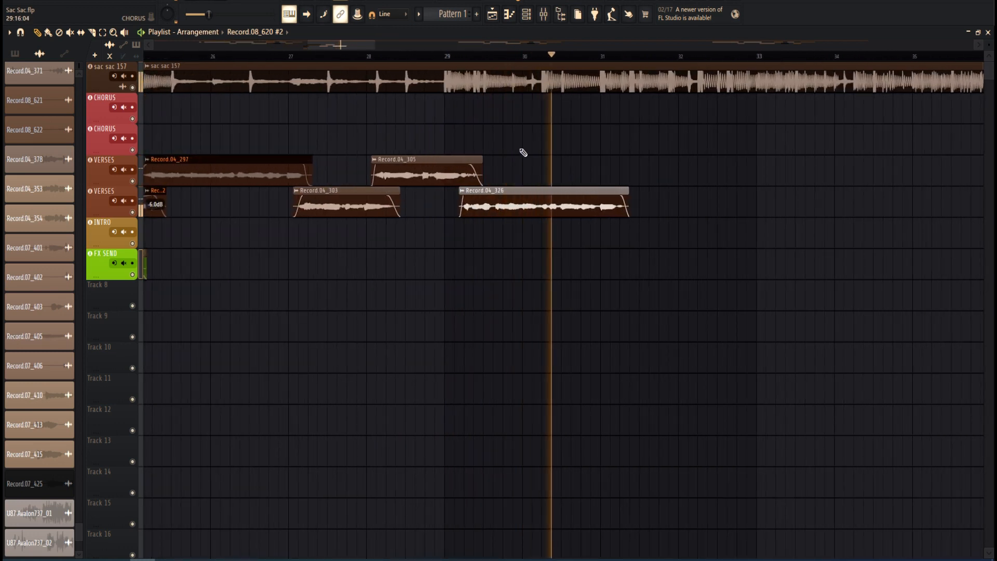
{"action": "scroll", "coordinate": [575, 144], "scroll_direction": "down", "scroll_amount": 4}
{"action": "scroll", "coordinate": [546, 151], "scroll_direction": "down", "scroll_amount": 2}
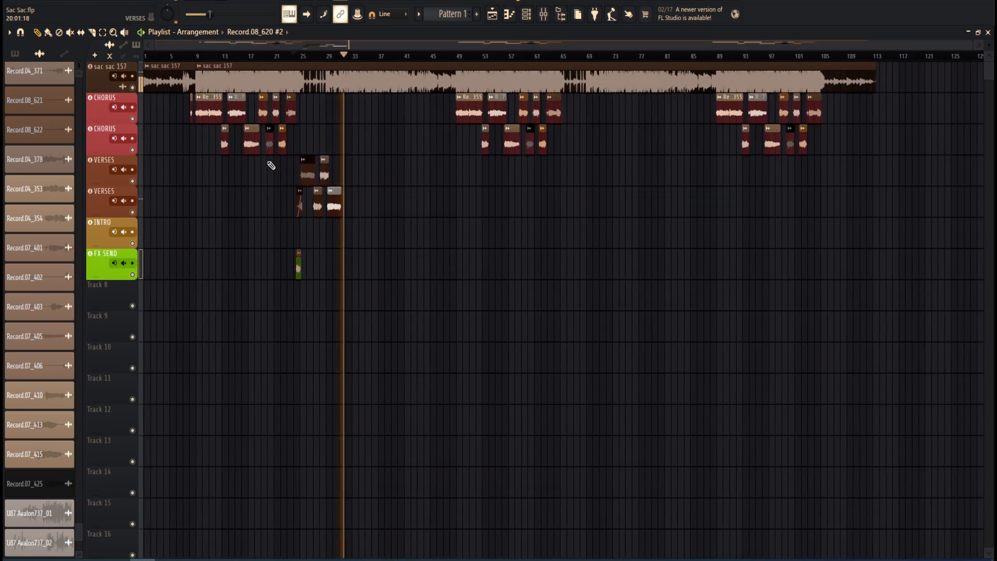
{"action": "scroll", "coordinate": [312, 192], "scroll_direction": "up", "scroll_amount": 6}
{"action": "scroll", "coordinate": [343, 186], "scroll_direction": "up", "scroll_amount": 1}
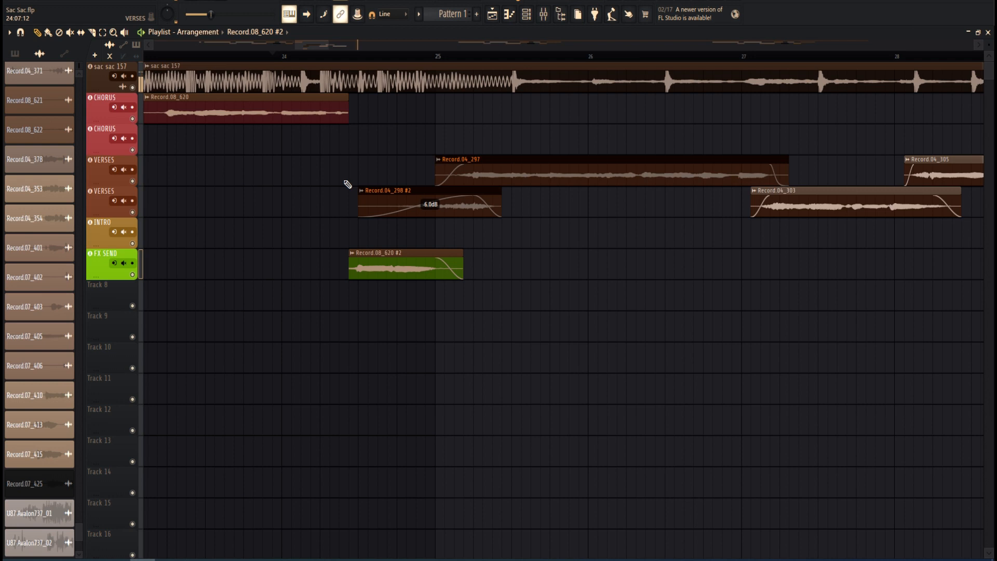
{"action": "scroll", "coordinate": [354, 188], "scroll_direction": "down", "scroll_amount": 5}
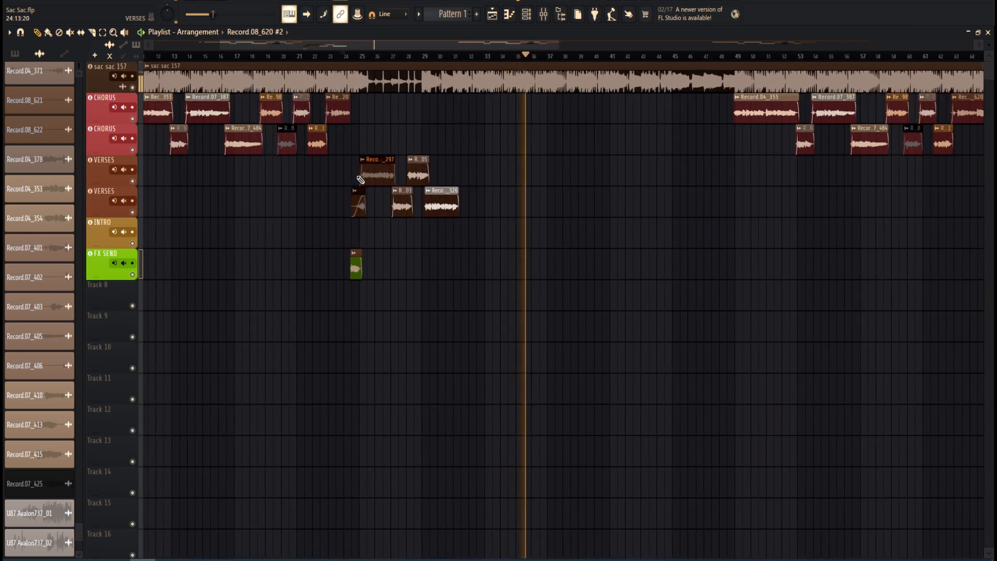
{"action": "key", "text": "space"}
{"action": "key", "text": "F9"}
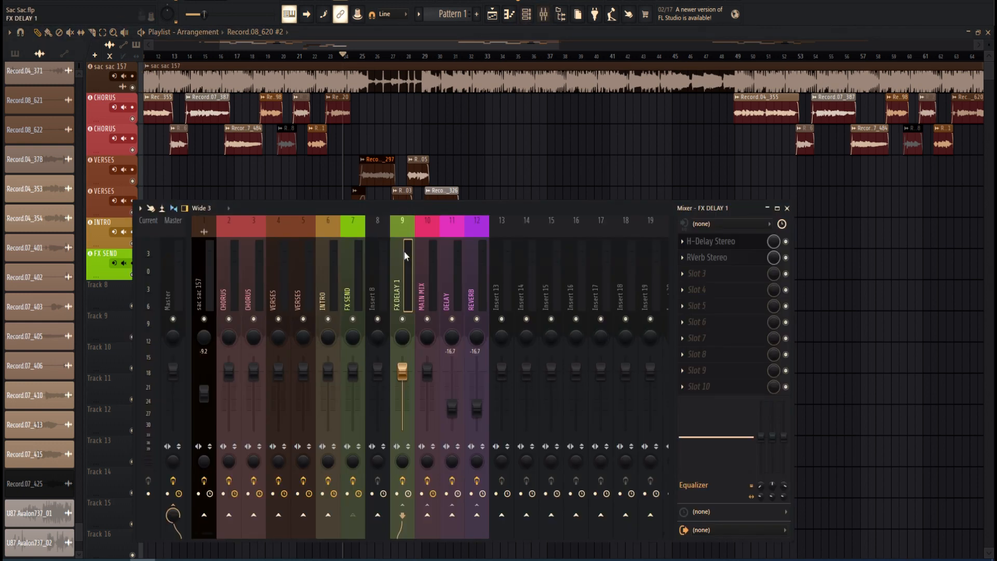
{"action": "left_click_drag", "start_coordinate": [701, 340], "coordinate": [698, 242]}
{"action": "left_click", "coordinate": [699, 242]}
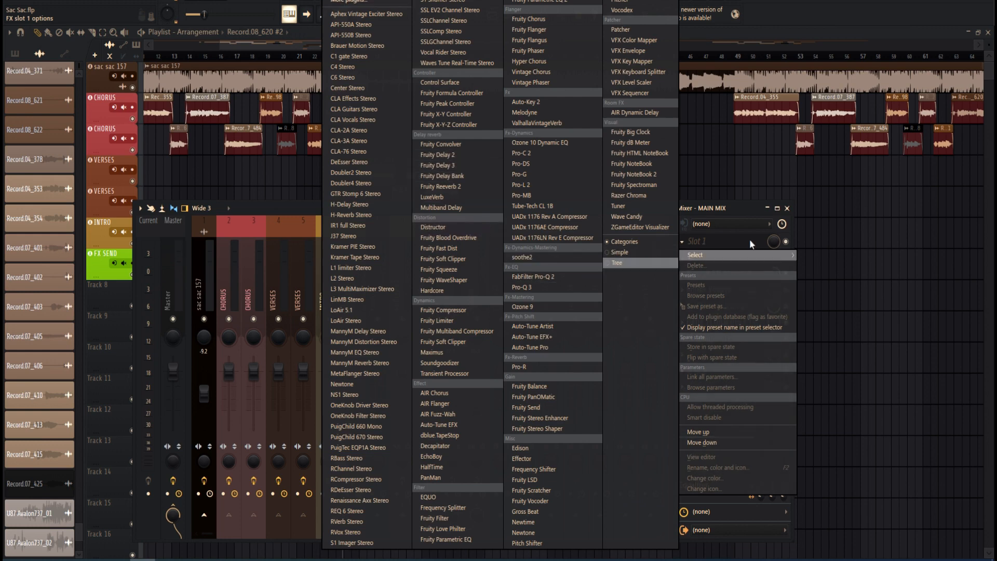
{"action": "left_click", "coordinate": [707, 207]}
{"action": "left_click_drag", "start_coordinate": [701, 247], "coordinate": [710, 328]}
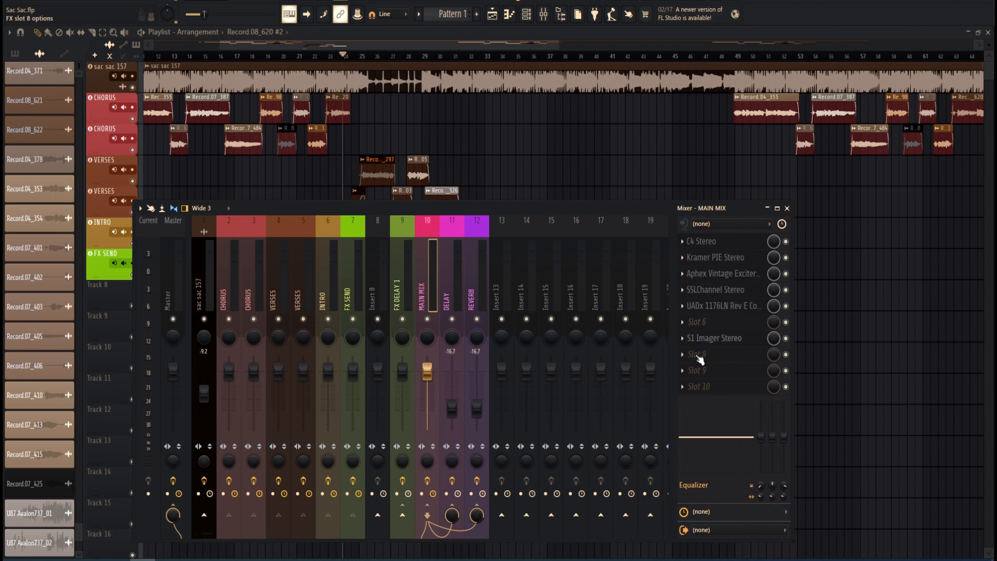
{"action": "left_click", "coordinate": [697, 328]}
{"action": "mouse_move", "coordinate": [691, 311]}
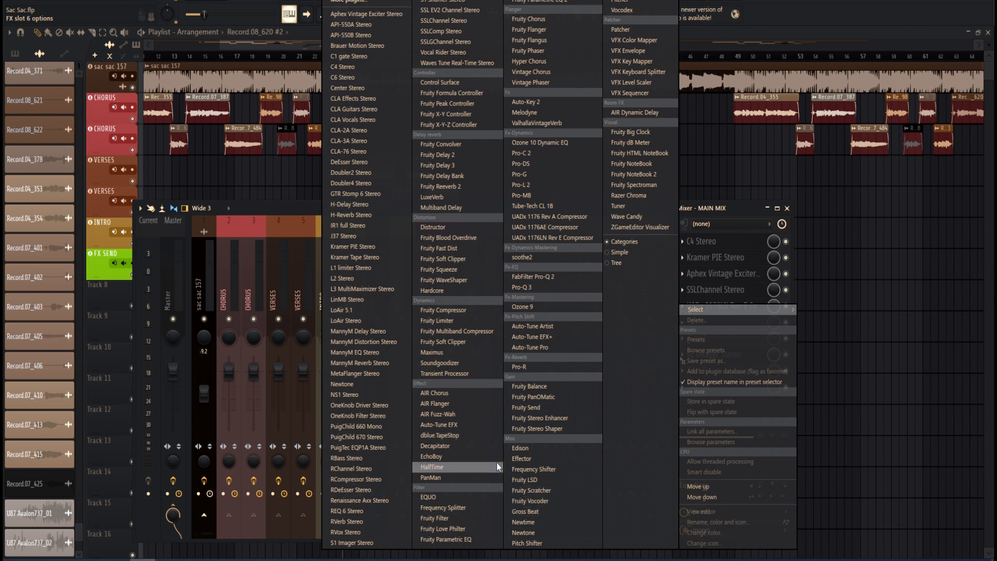
{"action": "left_click", "coordinate": [304, 210]}
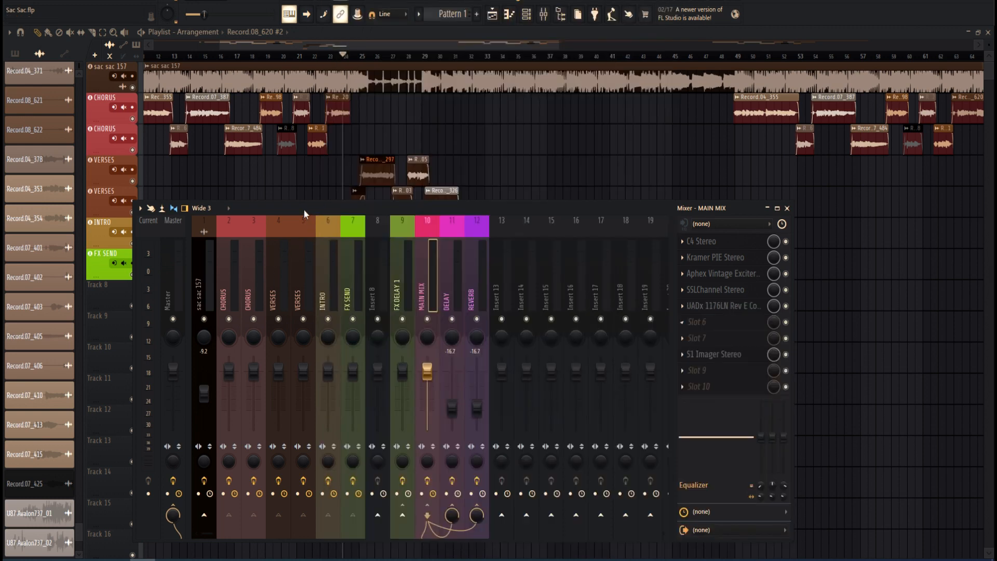
{"action": "left_click_drag", "start_coordinate": [687, 358], "coordinate": [690, 322]}
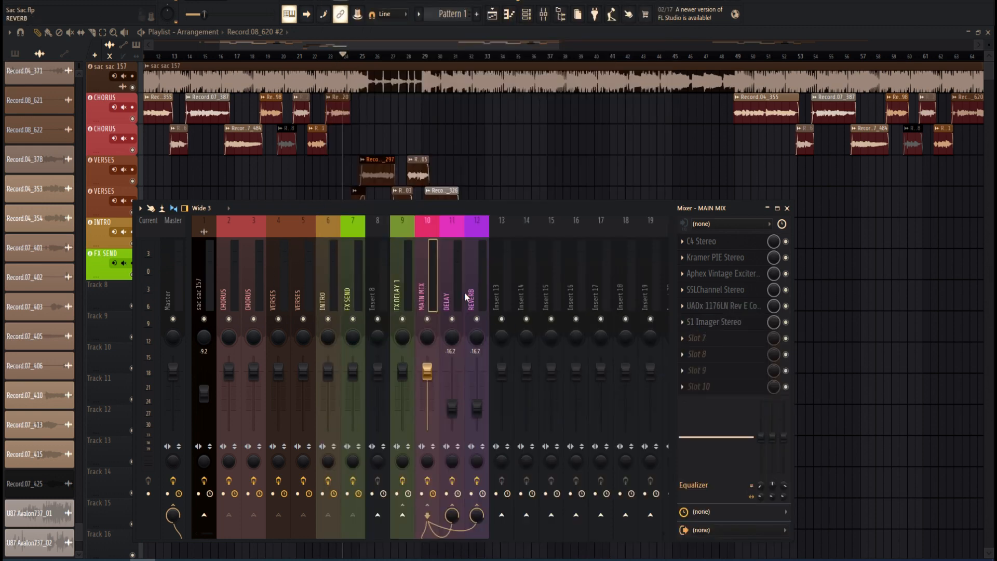
Move the DELAY and REVERB mixer tracks together three positions higher, to inserts 14 and 15
{"action": "left_click", "coordinate": [494, 298]}
{"action": "left_click", "coordinate": [461, 295]}
{"action": "left_click", "coordinate": [474, 302], "text": "ctrl+shift"}
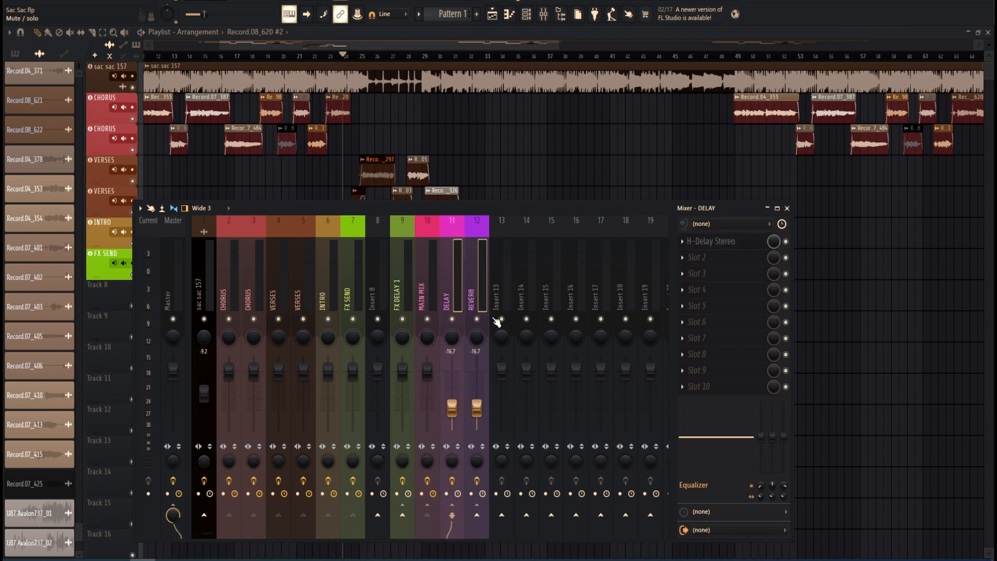
{"action": "key", "text": "alt+Right"}
{"action": "key", "text": "alt+Right"}
{"action": "key", "text": "alt+Right"}
Rename mixer Insert 11 to flanger and Insert 12 to chorus
{"action": "left_click", "coordinate": [453, 280]}
{"action": "right_click", "coordinate": [453, 277]}
{"action": "left_click", "coordinate": [475, 229]}
{"action": "type", "text": "flange"}
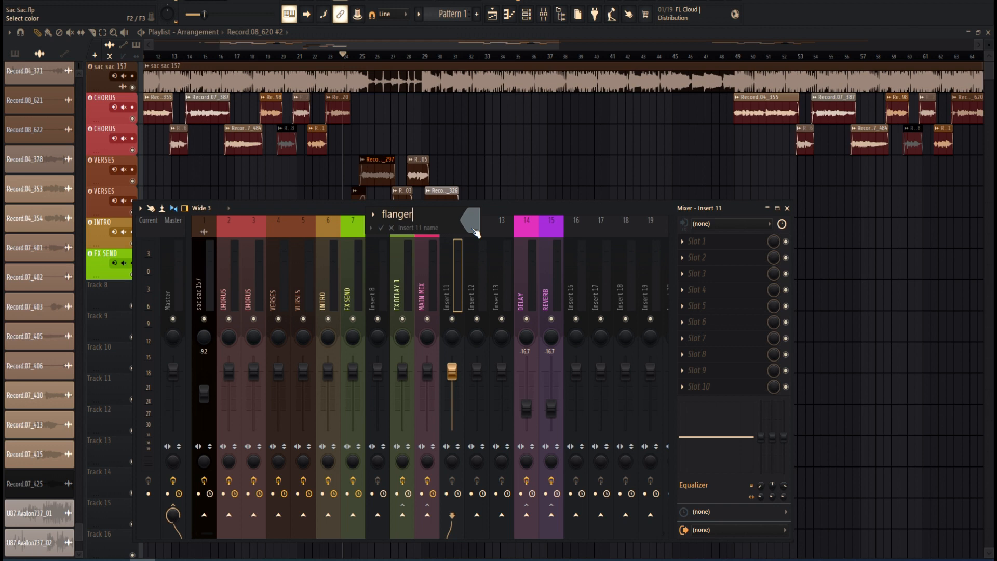
{"action": "type", "text": "r"}
{"action": "key", "text": "Return"}
{"action": "right_click", "coordinate": [485, 220]}
{"action": "left_click", "coordinate": [514, 230]}
{"action": "type", "text": "chorus"}
{"action": "key", "text": "Return"}
Color the flanger mixer track turquoise and the chorus mixer track green
{"action": "right_click", "coordinate": [461, 259]}
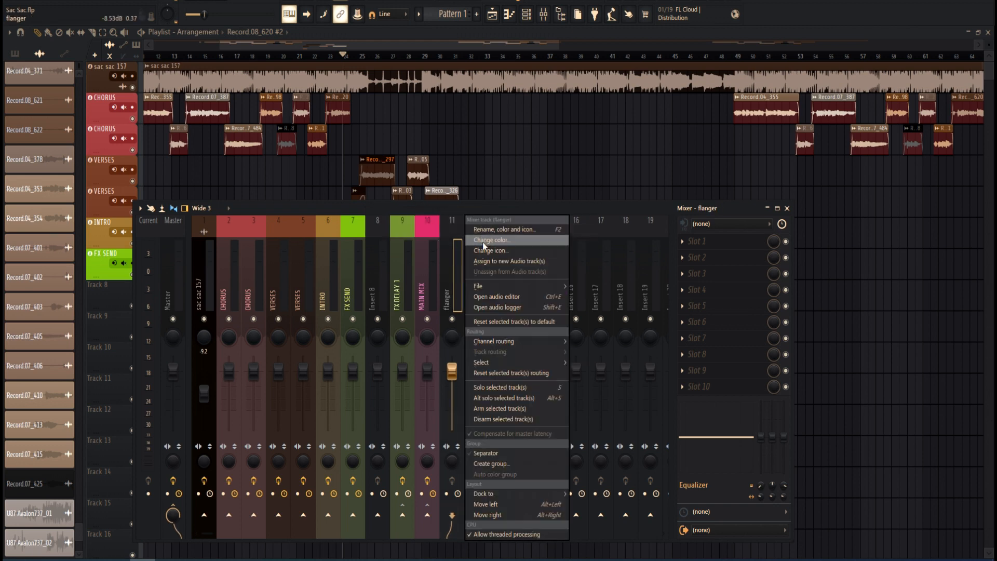
{"action": "left_click", "coordinate": [479, 240]}
{"action": "left_click", "coordinate": [504, 253]}
{"action": "left_click", "coordinate": [545, 250]}
{"action": "double_click", "coordinate": [546, 248]}
{"action": "right_click", "coordinate": [477, 273]}
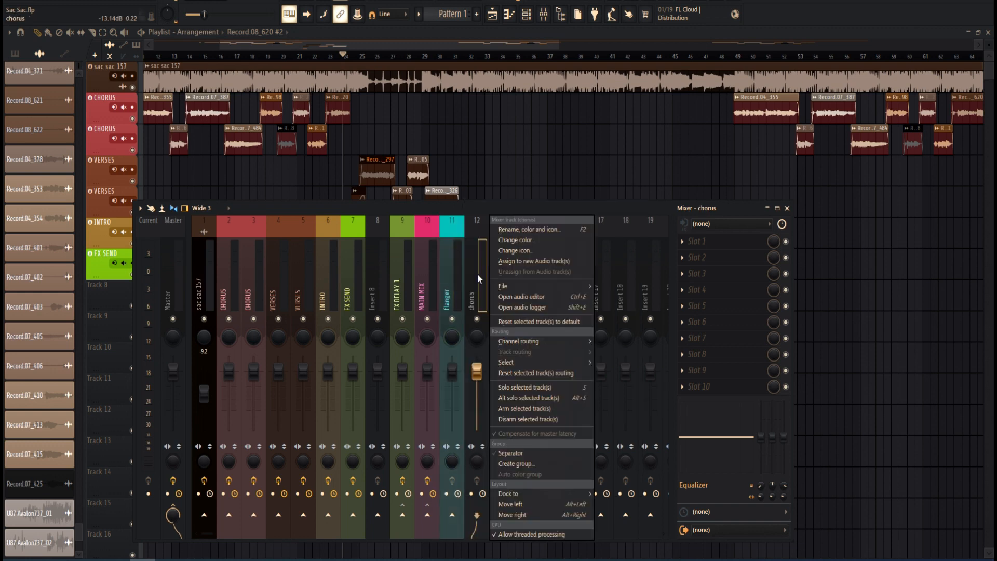
{"action": "left_click", "coordinate": [527, 242]}
{"action": "double_click", "coordinate": [579, 259]}
Load Fruity Chorus on the chorus mixer track and Fruity Flanger on the flanger mixer track, closing their windows
{"action": "left_click", "coordinate": [695, 241]}
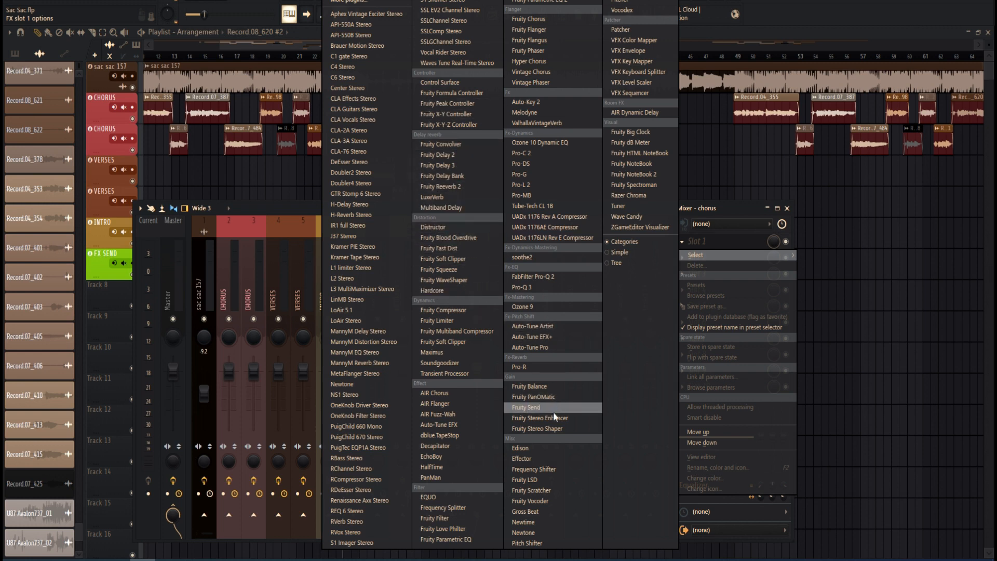
{"action": "left_click", "coordinate": [530, 20]}
{"action": "left_click", "coordinate": [459, 275]}
{"action": "left_click", "coordinate": [715, 239]}
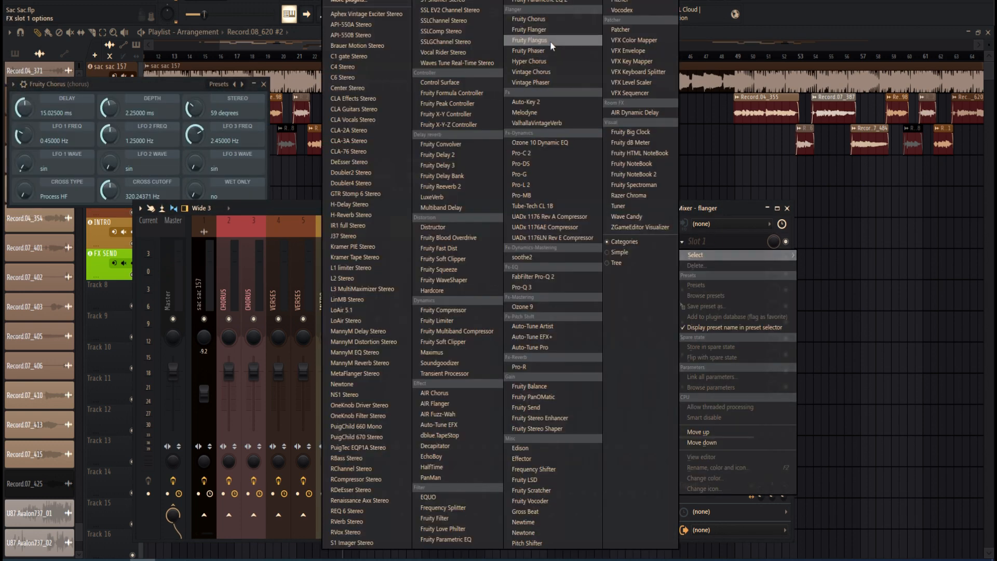
{"action": "left_click", "coordinate": [538, 30]}
{"action": "left_click", "coordinate": [256, 86]}
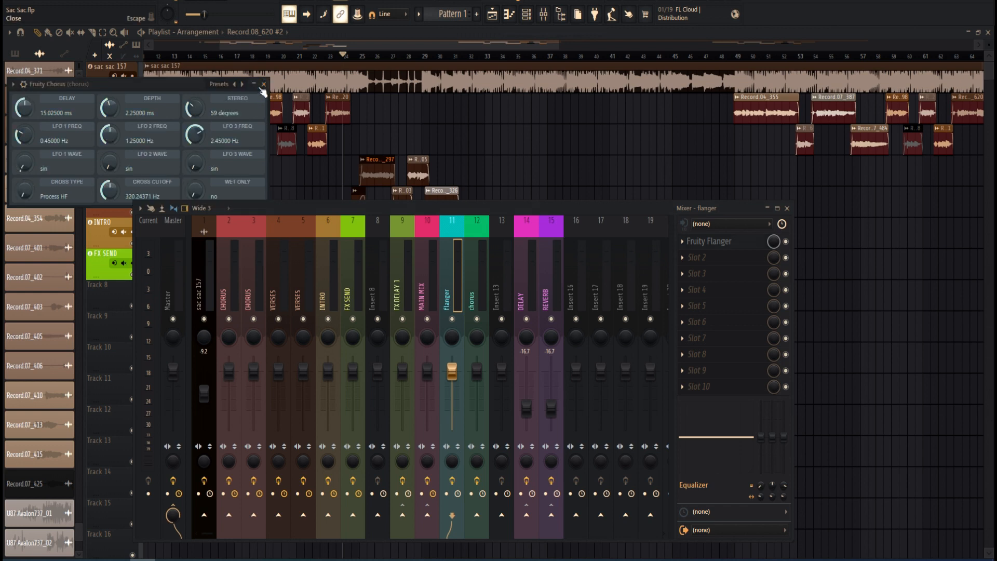
{"action": "left_click", "coordinate": [257, 86]}
{"action": "left_click", "coordinate": [264, 84]}
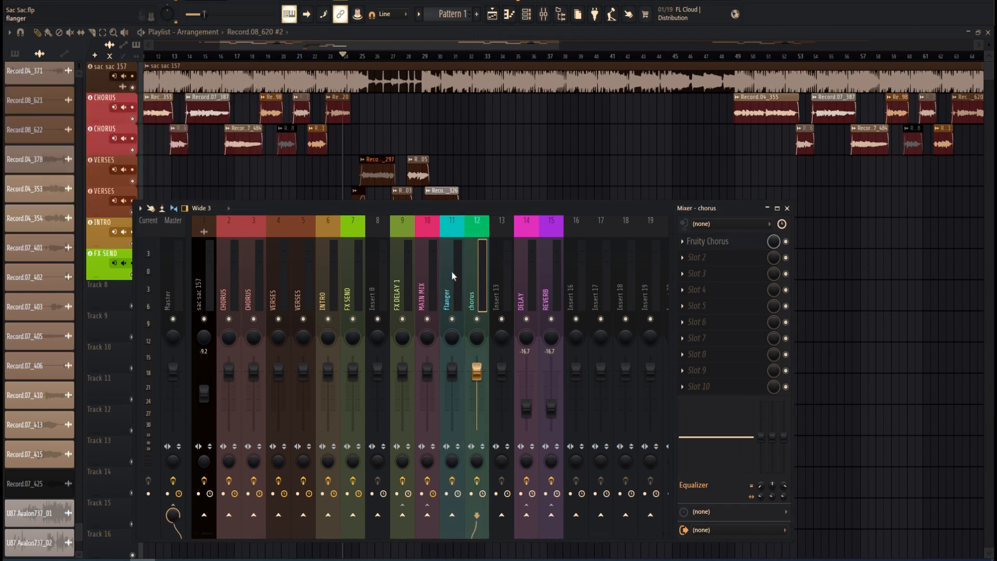
Load the CE Chorus preset in the chorus track's Fruity Chorus and close the plugin
{"action": "left_click", "coordinate": [725, 242]}
{"action": "left_click", "coordinate": [221, 84]}
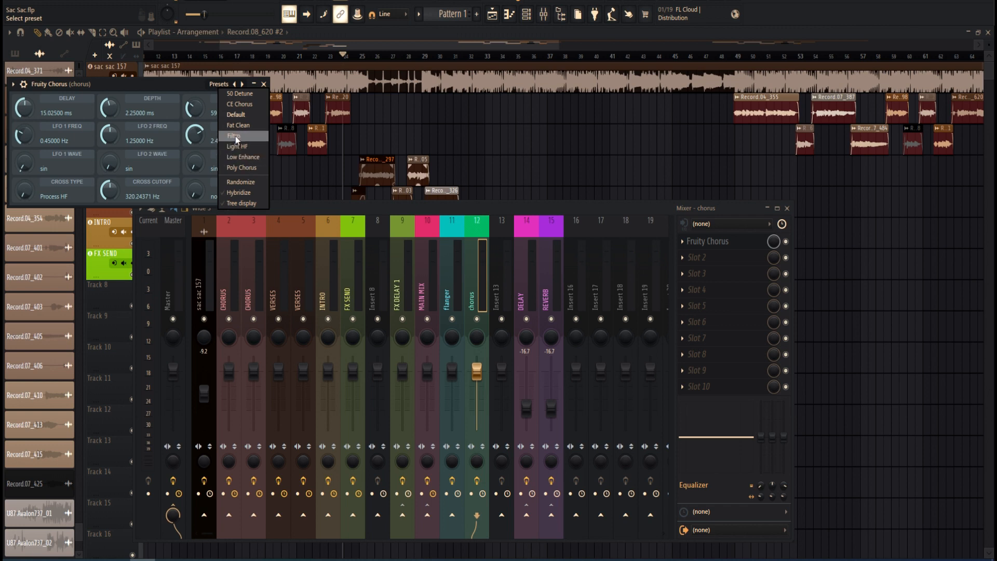
{"action": "left_click", "coordinate": [242, 104]}
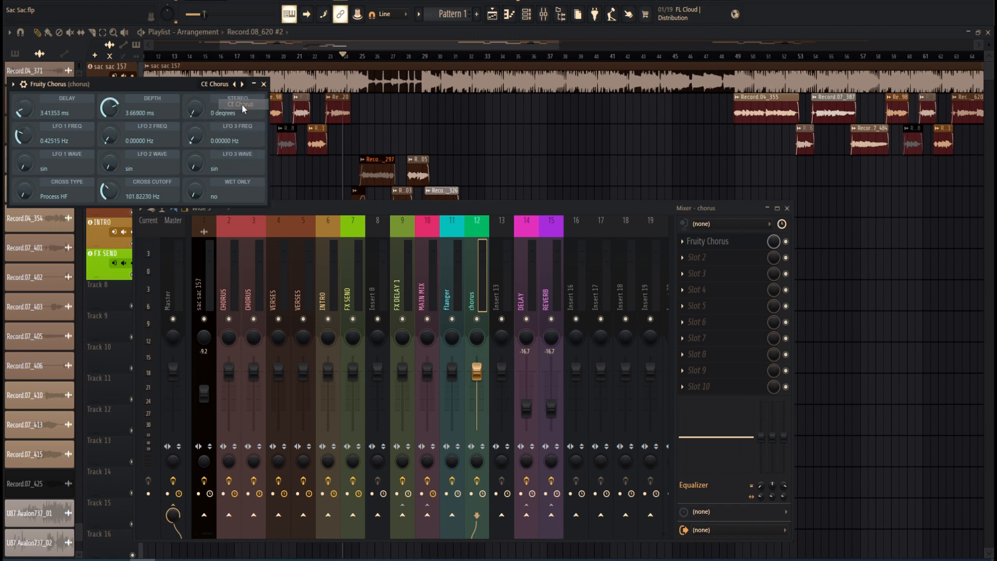
{"action": "left_click", "coordinate": [264, 84]}
Send MAIN MIX to the chorus mixer track and lower the chorus track's volume to about -15.6 dB during playback
{"action": "left_click", "coordinate": [403, 256]}
{"action": "left_click", "coordinate": [427, 290]}
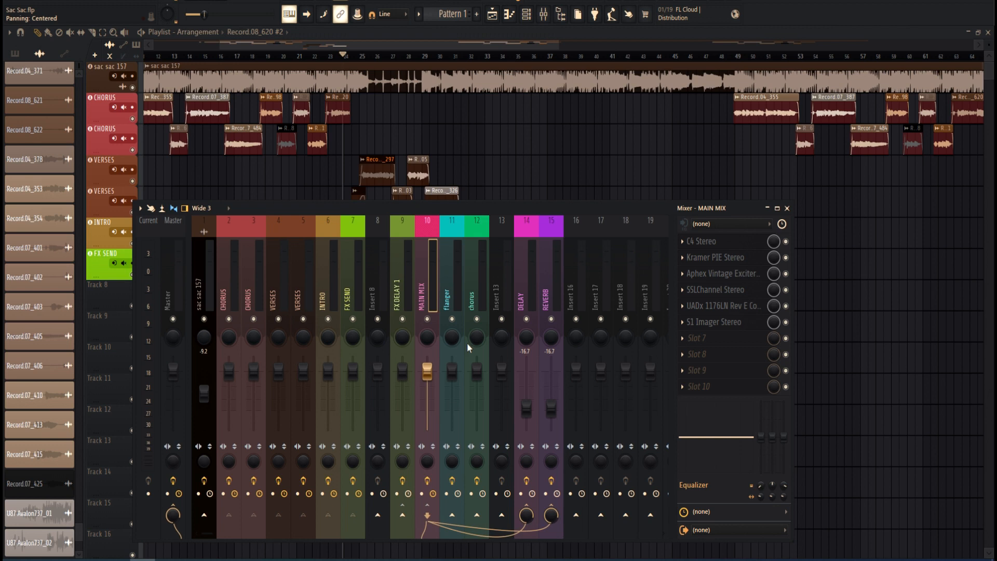
{"action": "left_click", "coordinate": [480, 503]}
{"action": "left_click_drag", "start_coordinate": [476, 370], "coordinate": [477, 407]}
{"action": "key", "text": "space"}
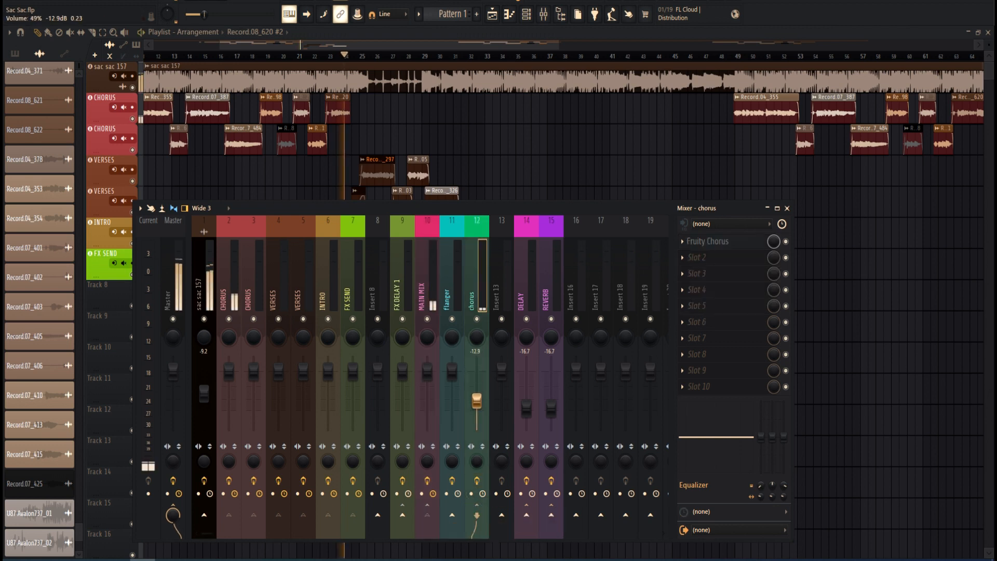
{"action": "right_click", "coordinate": [481, 408]}
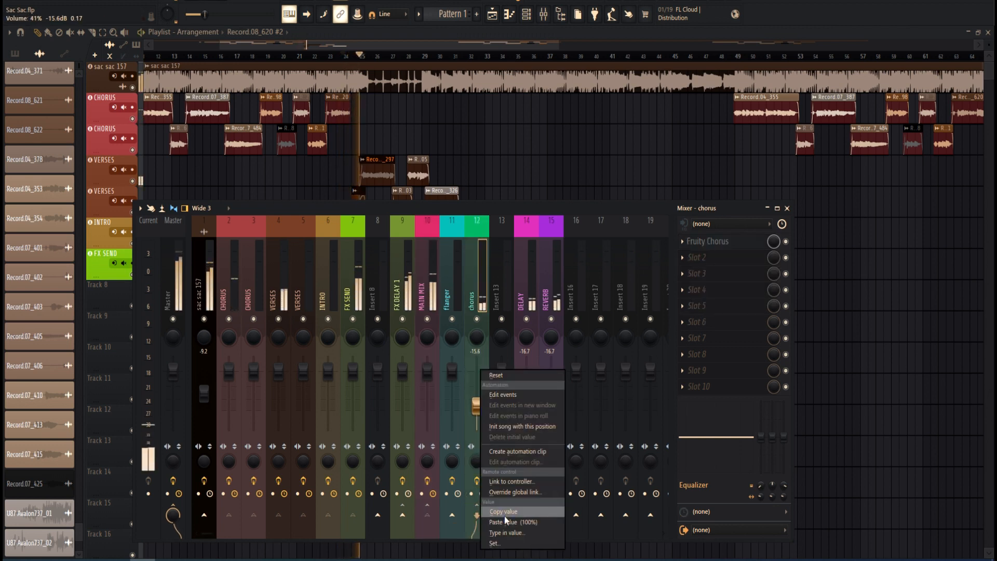
{"action": "left_click", "coordinate": [434, 303]}
{"action": "key", "text": "space"}
{"action": "left_click", "coordinate": [422, 300]}
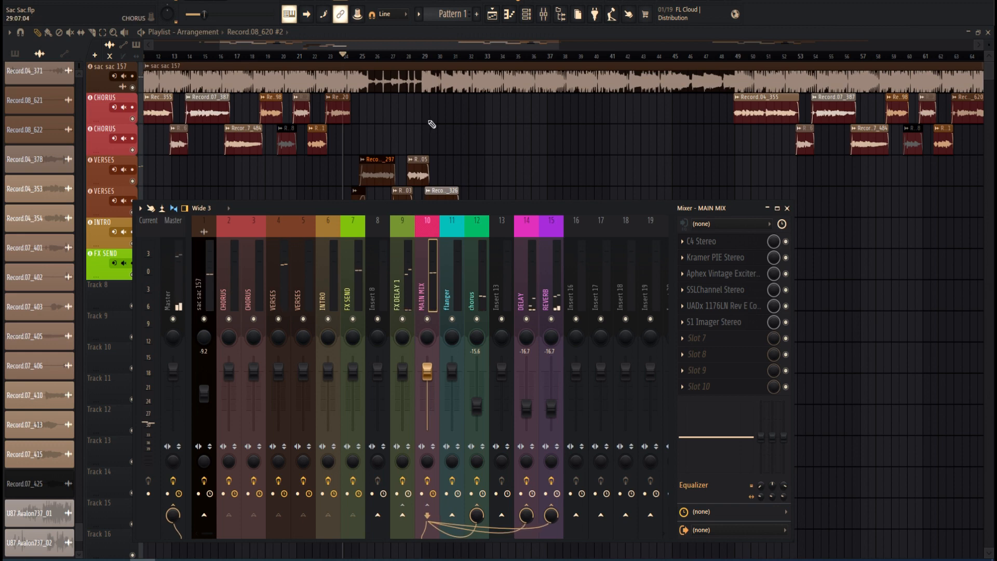
Mute the DELAY and REVERB mixer tracks and play the verse from bar 25 to hear the chorus effect
{"action": "left_click", "coordinate": [526, 319]}
{"action": "left_click", "coordinate": [551, 319]}
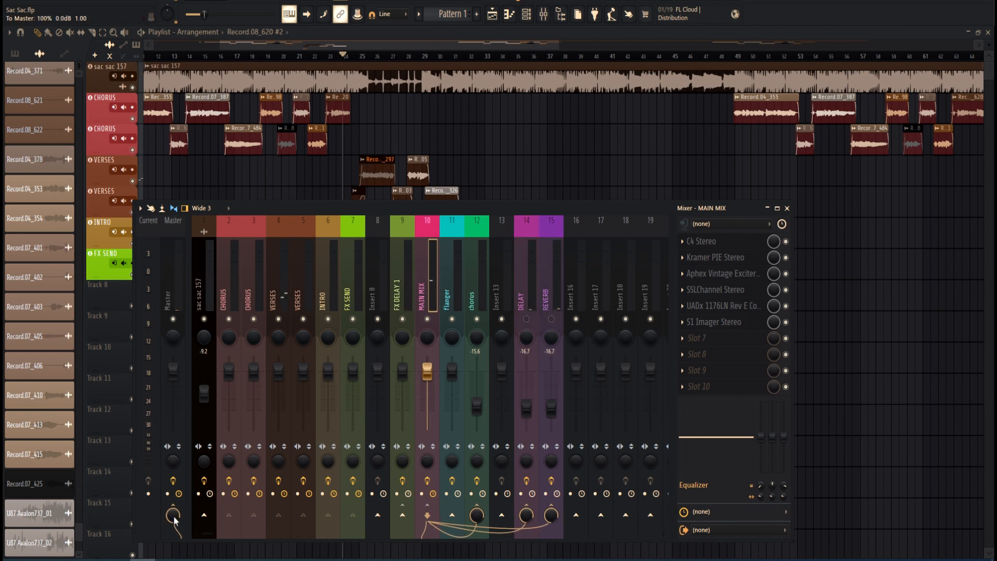
{"action": "scroll", "coordinate": [378, 63], "scroll_direction": "up", "scroll_amount": 5}
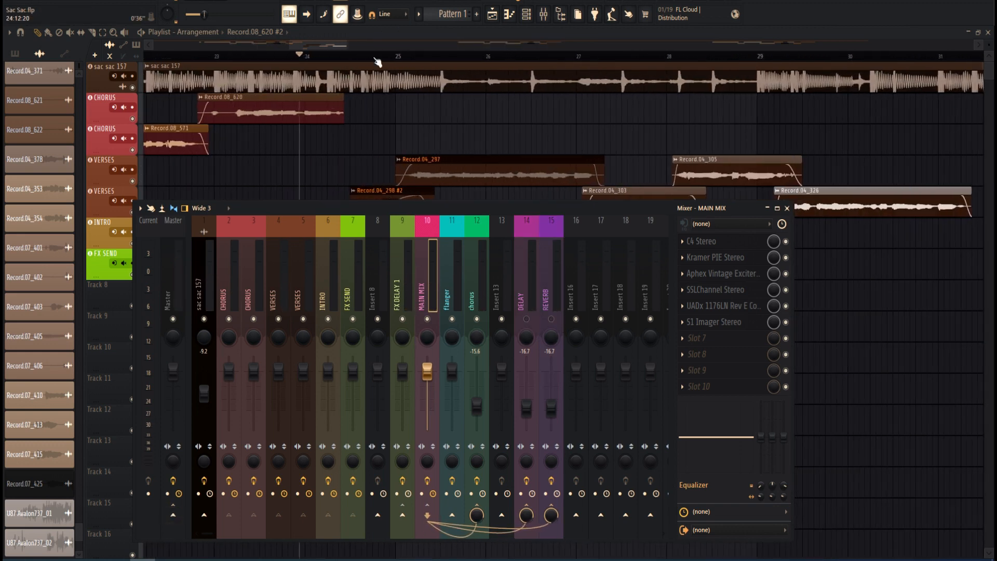
{"action": "left_click", "coordinate": [396, 56]}
{"action": "left_click", "coordinate": [550, 18]}
{"action": "key", "text": "space"}
Open Fruity Chorus on the chorus mixer track and adjust that track's volume to -16.7 dB while listening
{"action": "left_click", "coordinate": [478, 289]}
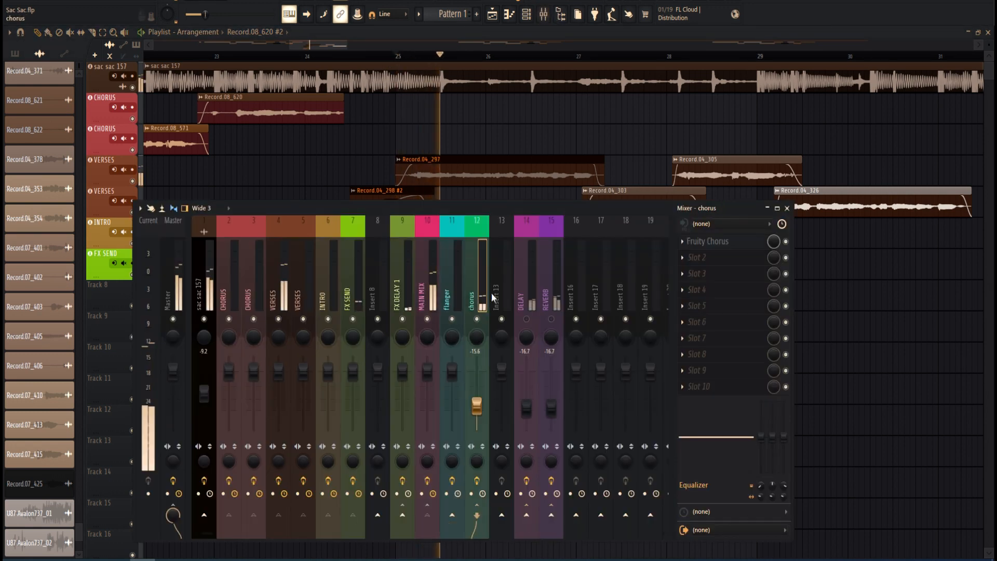
{"action": "left_click", "coordinate": [718, 243]}
{"action": "left_click_drag", "start_coordinate": [476, 406], "coordinate": [478, 397]}
{"action": "right_click", "coordinate": [479, 397]}
{"action": "left_click", "coordinate": [551, 520]}
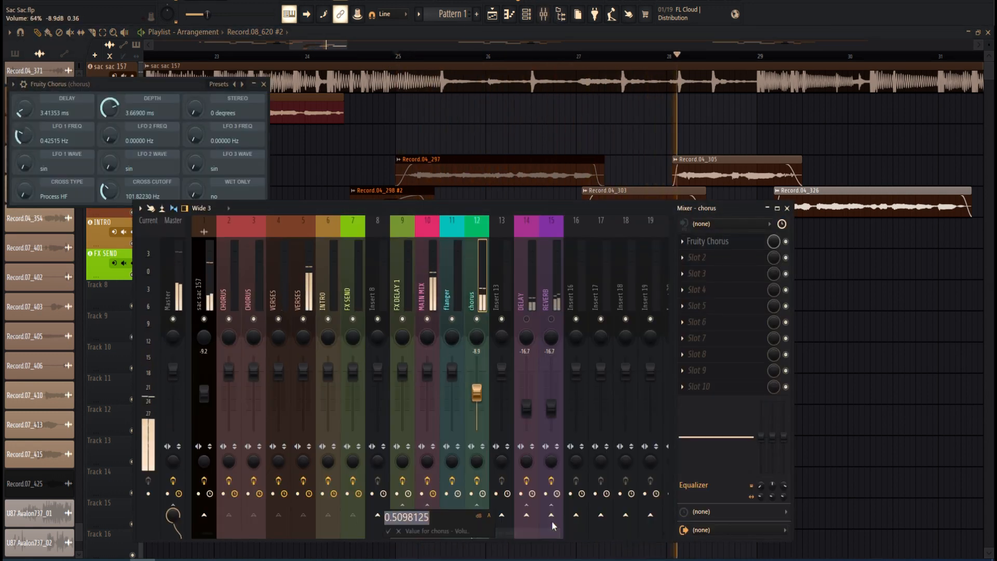
{"action": "key", "text": "Escape"}
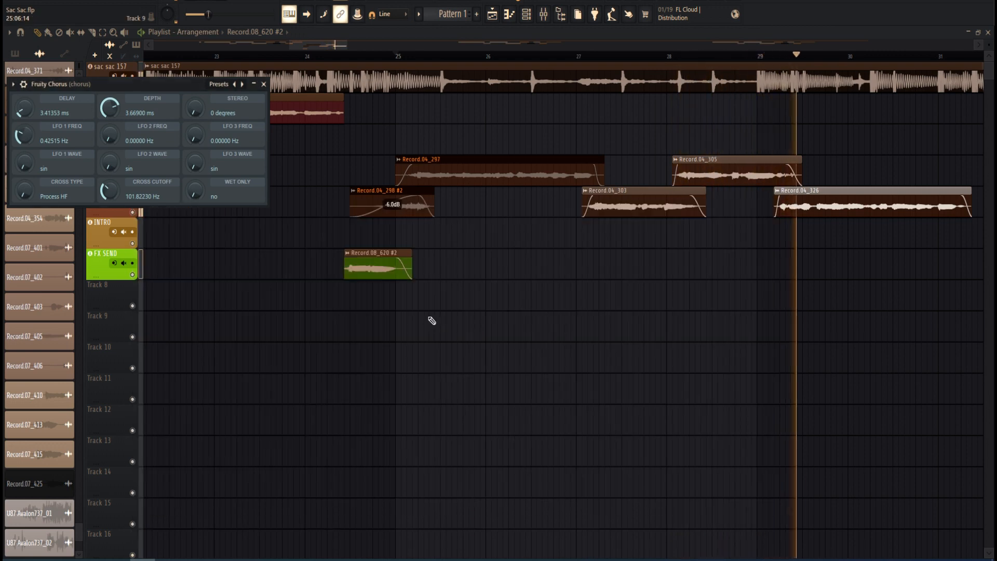
Unmute the DELAY and REVERB mixer tracks
{"action": "left_click", "coordinate": [543, 14]}
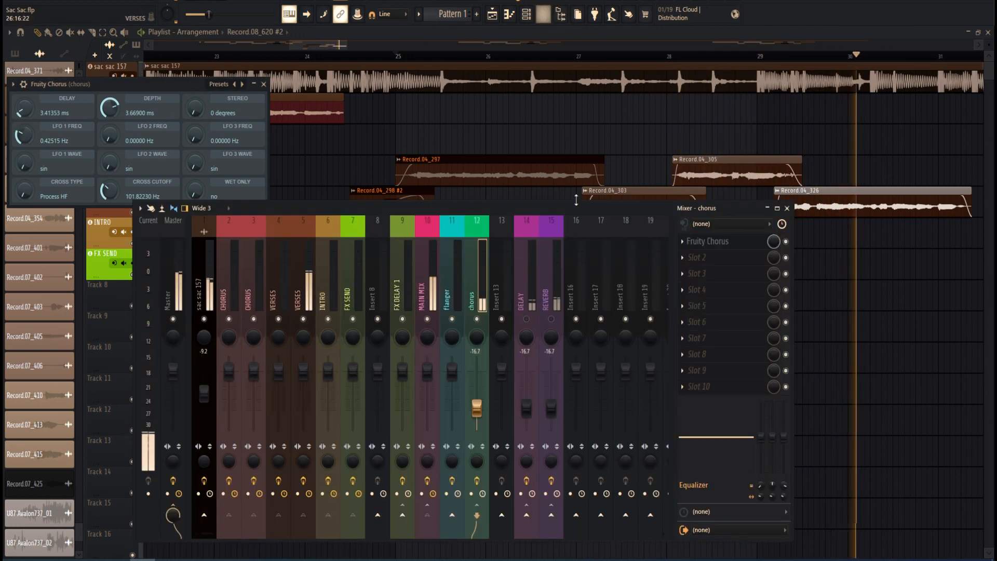
{"action": "left_click", "coordinate": [527, 319]}
{"action": "left_click", "coordinate": [551, 319]}
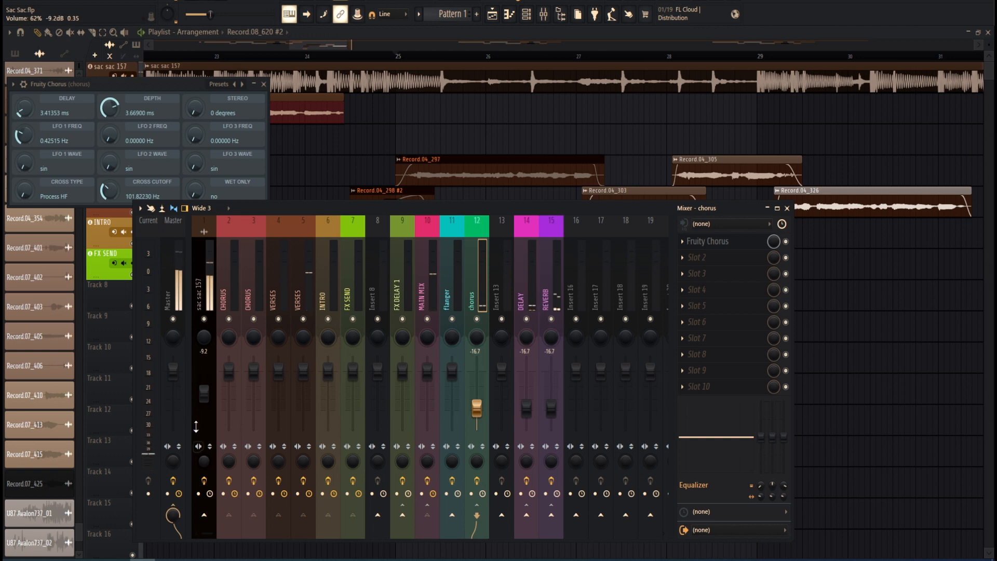
Send MAIN MIX to the flanger mixer track and lower the flanger track's volume to about -10.8 dB during playback
{"action": "left_click", "coordinate": [424, 295]}
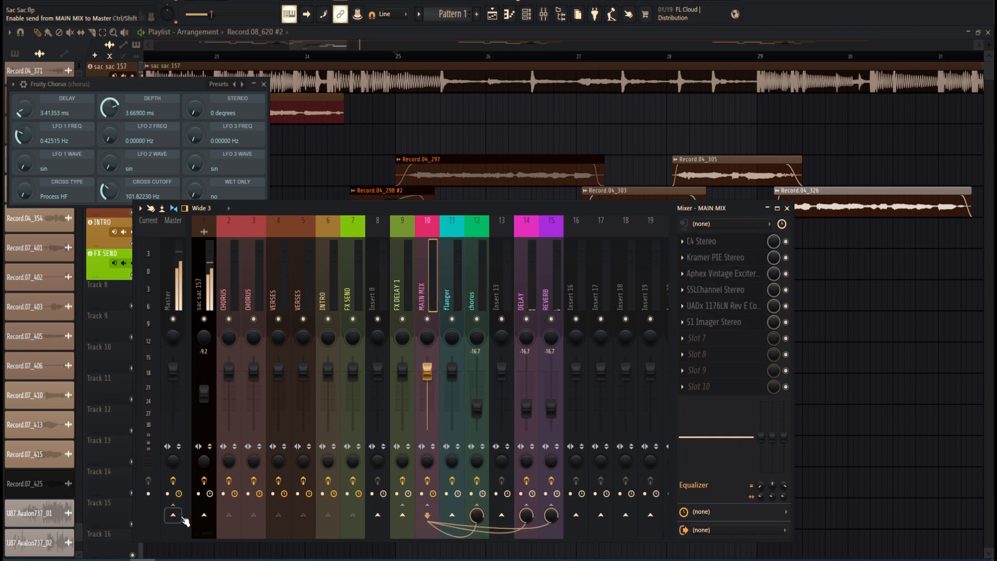
{"action": "left_click", "coordinate": [463, 283]}
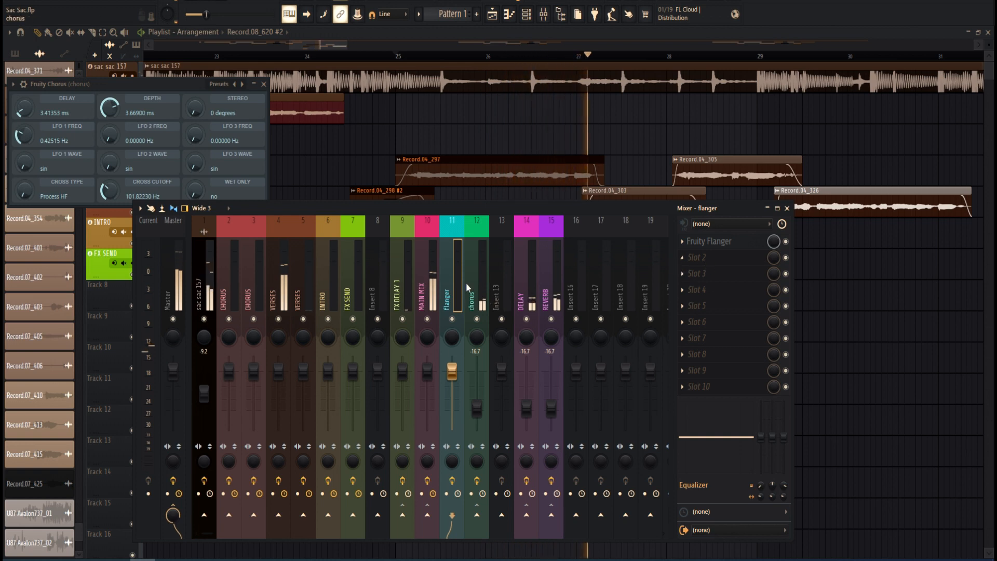
{"action": "left_click", "coordinate": [430, 291]}
{"action": "left_click", "coordinate": [452, 514]}
{"action": "left_click_drag", "start_coordinate": [456, 400], "coordinate": [452, 397]}
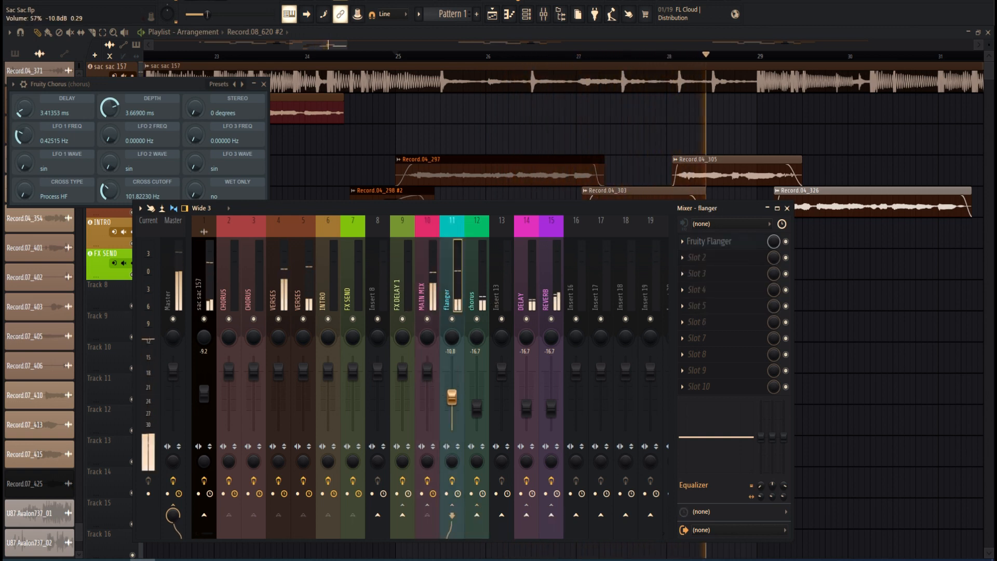
Replace Fruity Flanger with Fruity Flangus on the flanger mixer track and close the open plugin windows
{"action": "left_click", "coordinate": [706, 244]}
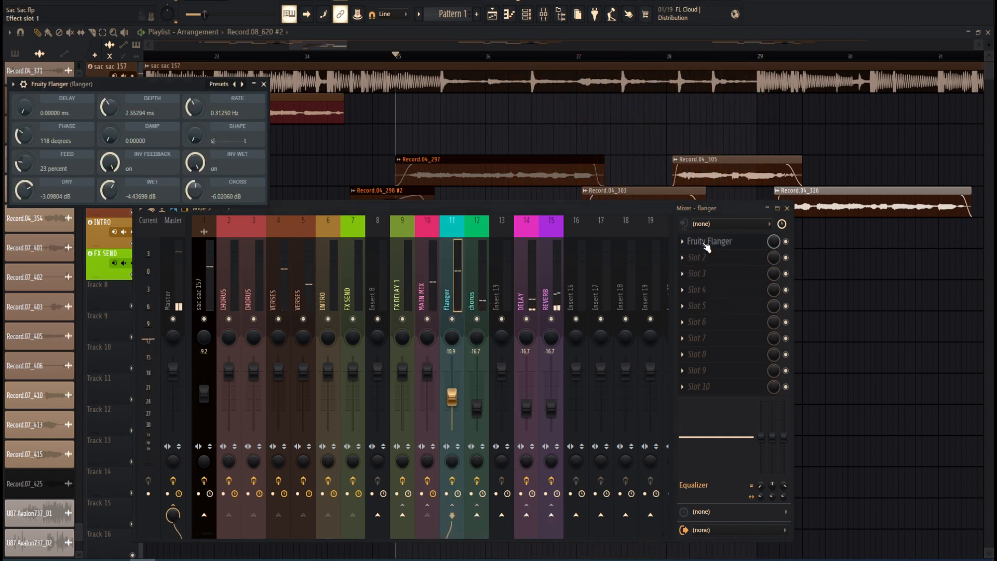
{"action": "left_click", "coordinate": [705, 244]}
{"action": "left_click", "coordinate": [684, 242]}
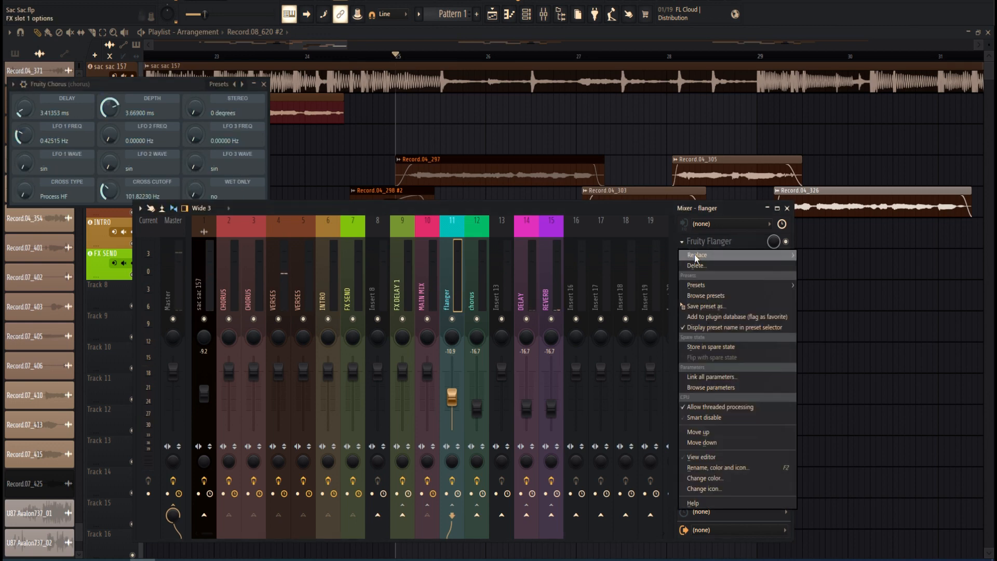
{"action": "mouse_move", "coordinate": [694, 254]}
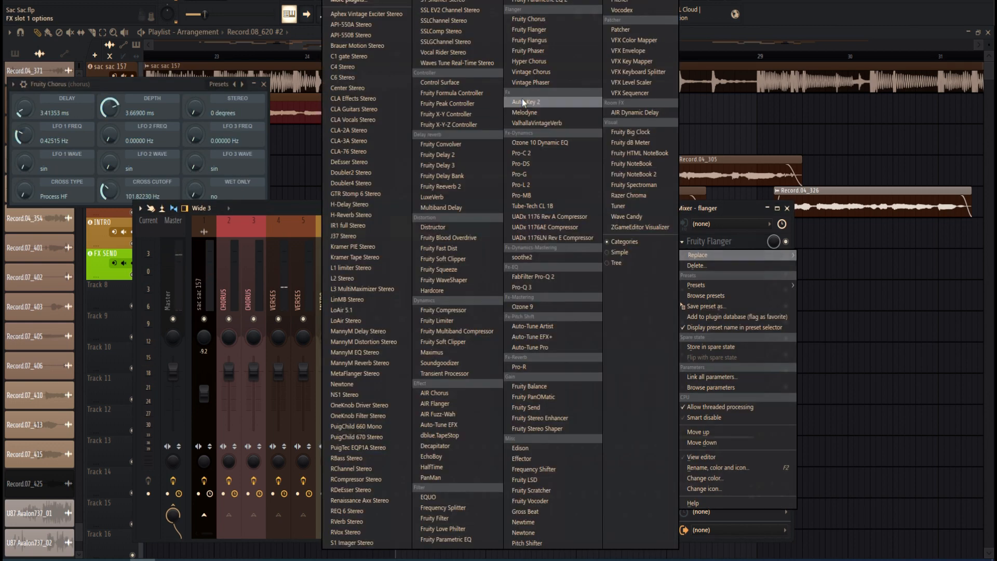
{"action": "left_click", "coordinate": [540, 40]}
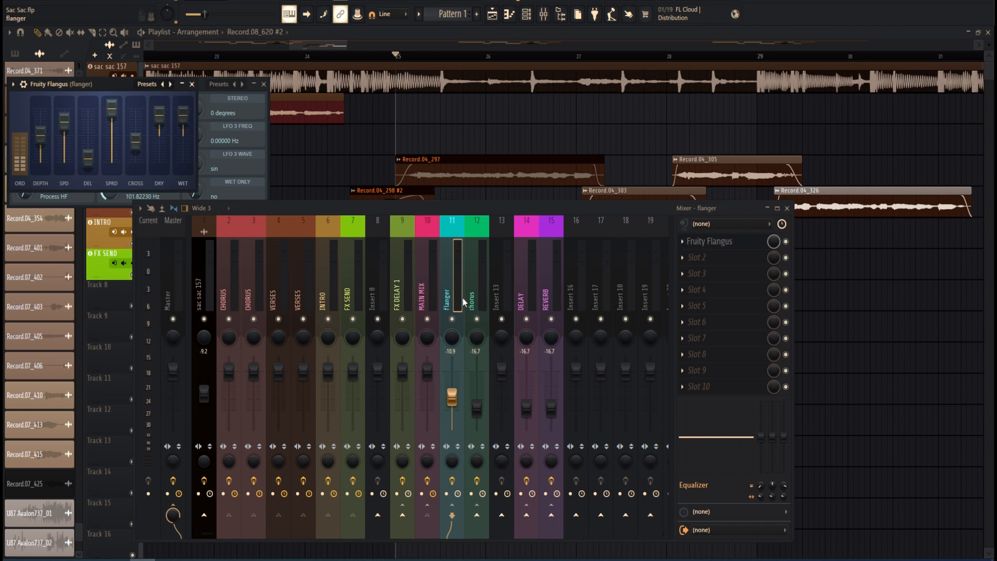
{"action": "left_click", "coordinate": [263, 84]}
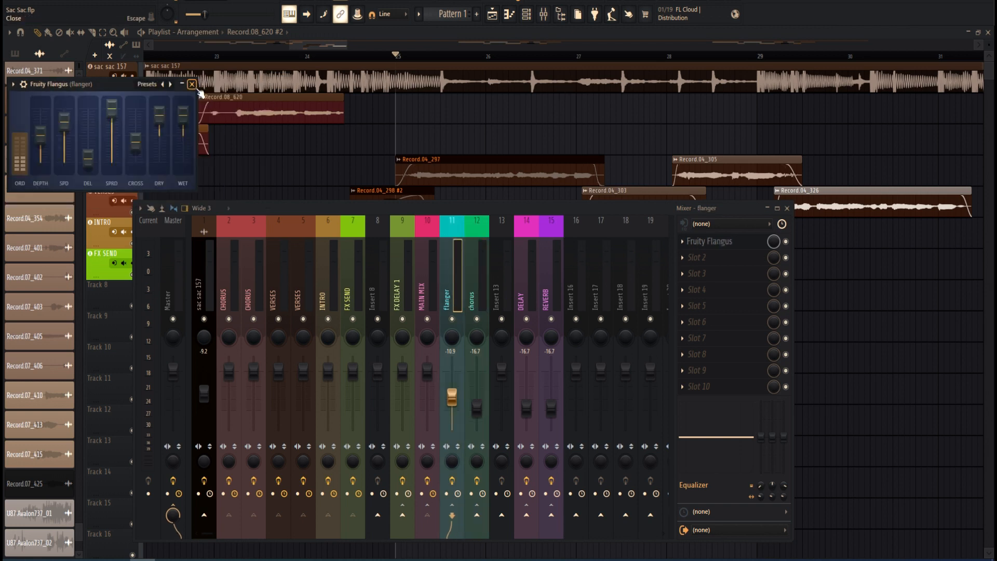
{"action": "left_click", "coordinate": [191, 84]}
Reset the flanger track's volume and play the verse with the flanger effect soloed and MAIN MIX's direct send to Master off
{"action": "left_click", "coordinate": [439, 288]}
{"action": "key", "text": "space"}
{"action": "right_click", "coordinate": [454, 403]}
{"action": "left_click", "coordinate": [470, 378]}
{"action": "key", "text": "space"}
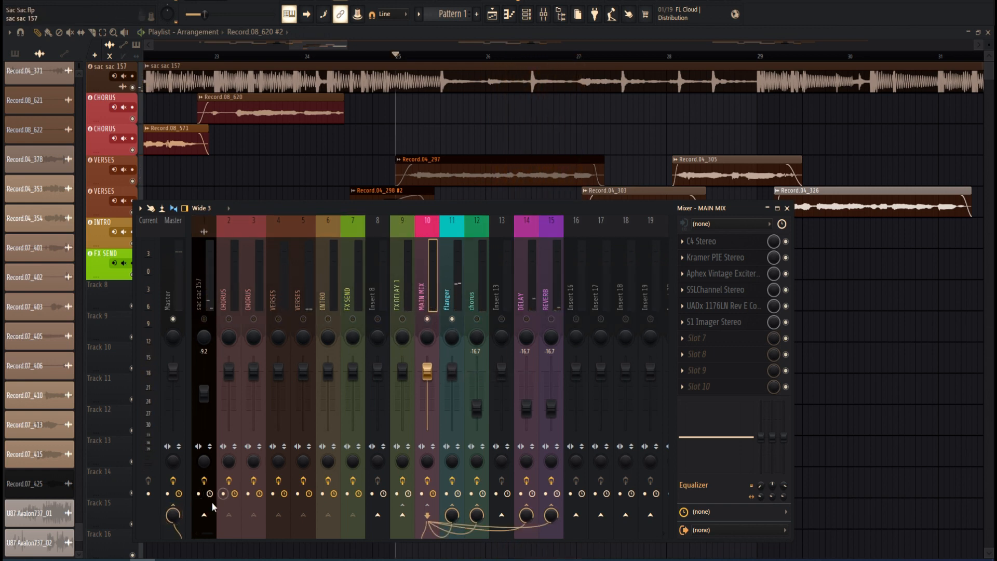
{"action": "left_click", "coordinate": [173, 514]}
{"action": "key", "text": "space"}
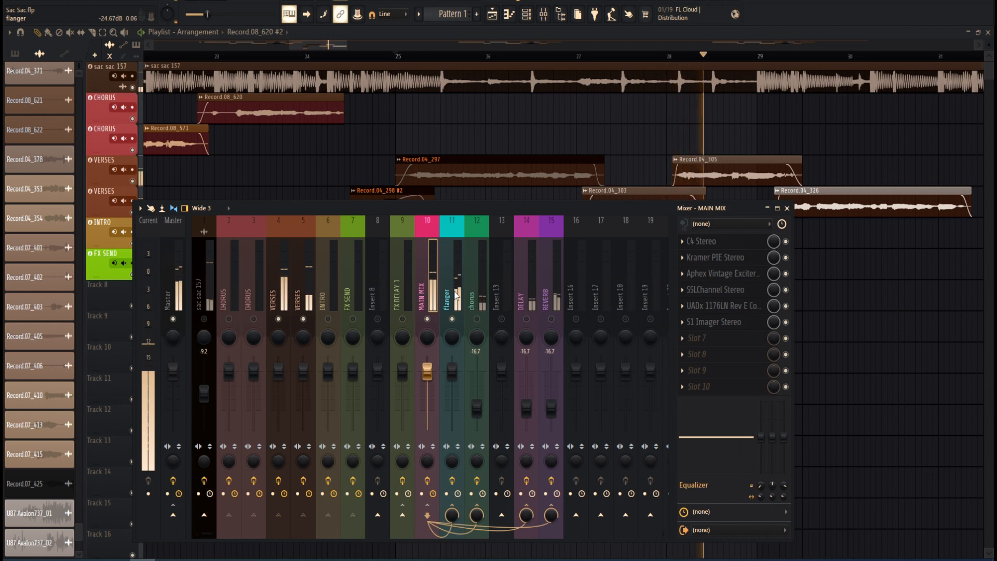
{"action": "left_click", "coordinate": [456, 295]}
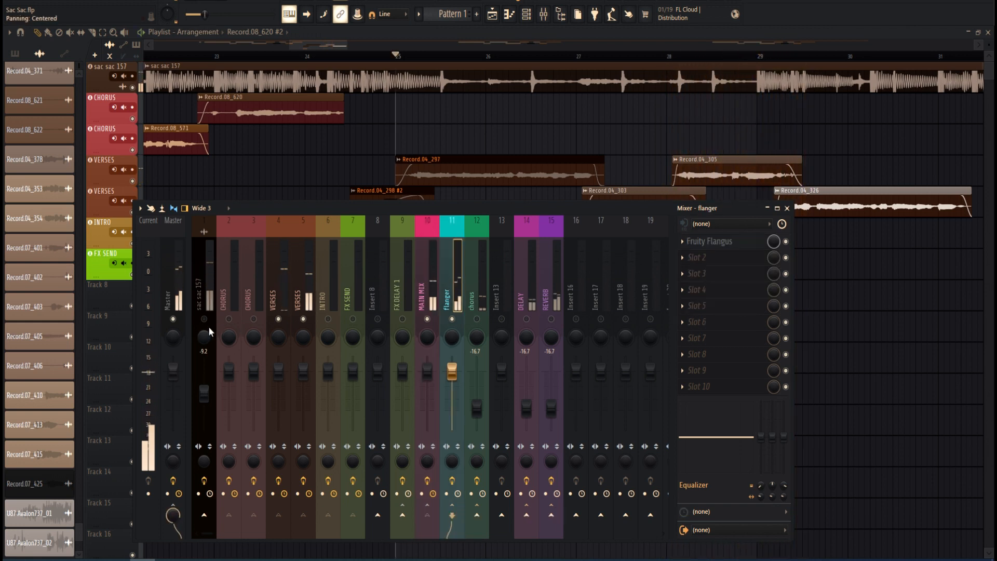
{"action": "key", "text": "Left"}
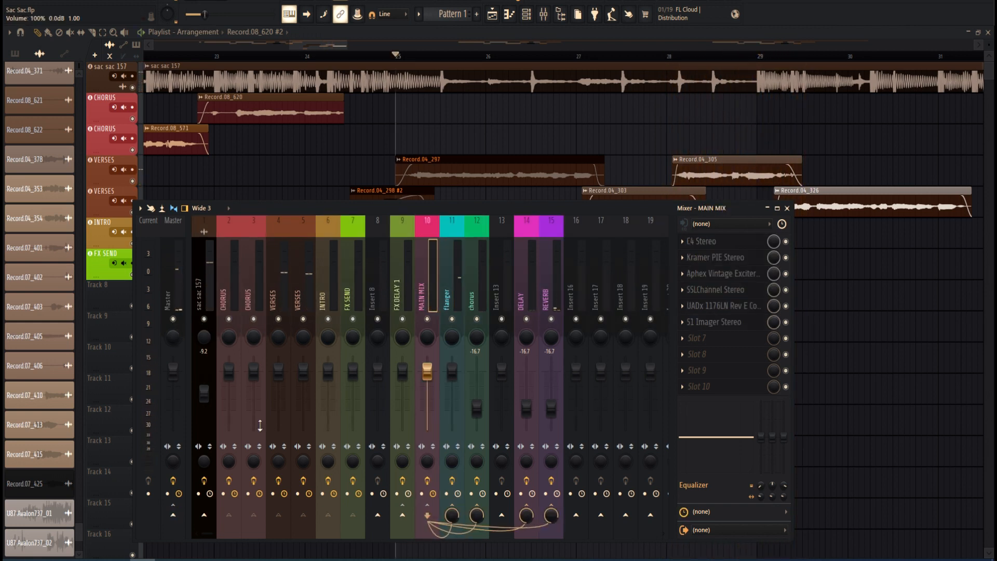
Add Doubler2 Stereo in the flanger track's second effect slot and load its Basic Doubler preset
{"action": "left_click", "coordinate": [462, 296]}
{"action": "left_click", "coordinate": [684, 259]}
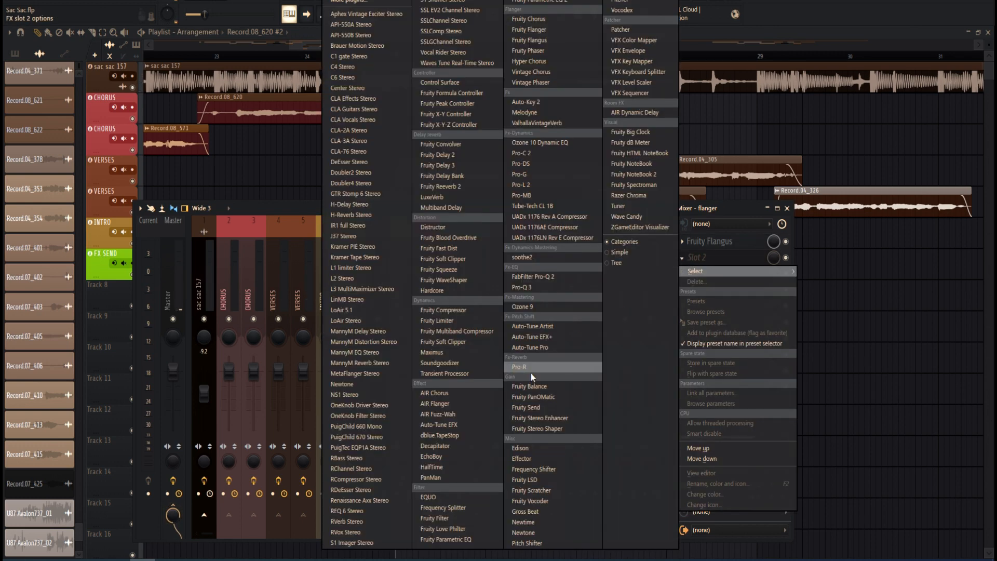
{"action": "left_click", "coordinate": [349, 173]}
{"action": "left_click", "coordinate": [125, 111]}
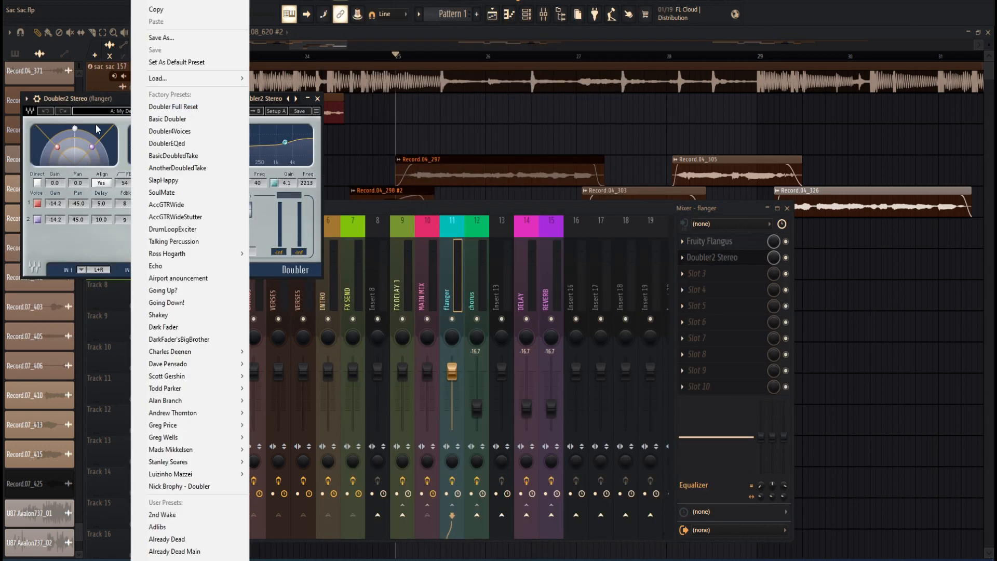
{"action": "left_click", "coordinate": [200, 119]}
{"action": "key", "text": "space"}
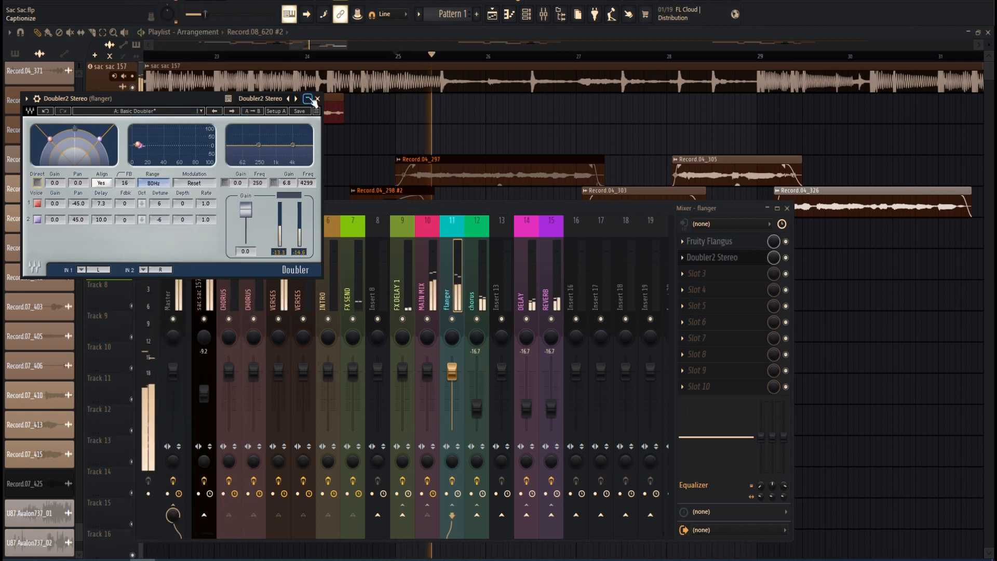
{"action": "left_click", "coordinate": [314, 100]}
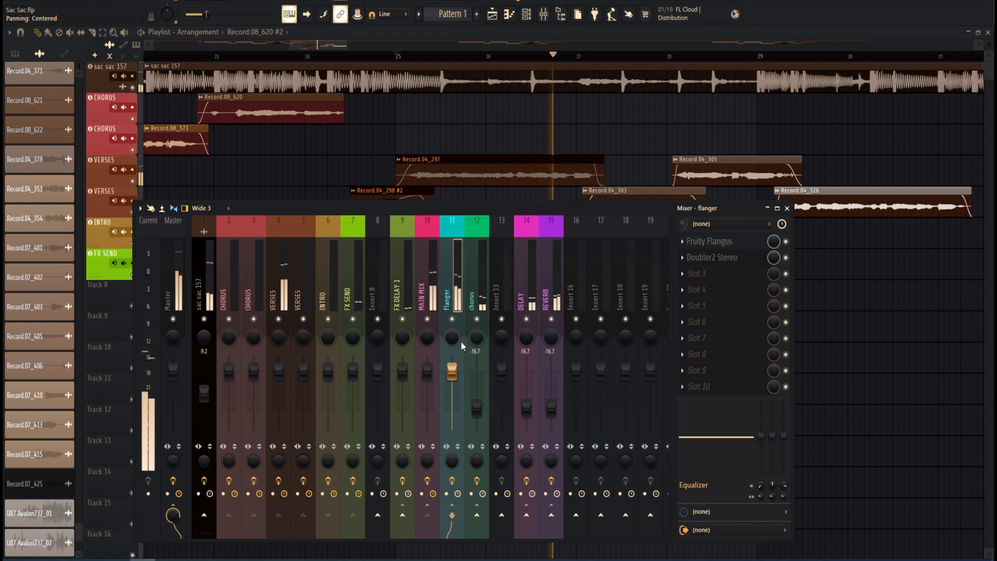
Lower the flanger track's volume to -16.7 dB while listening to the verse
{"action": "left_click_drag", "start_coordinate": [451, 371], "coordinate": [456, 398]}
{"action": "right_click", "coordinate": [456, 398]}
{"action": "left_click", "coordinate": [475, 530]}
{"action": "type", "text": "0.3"}
{"action": "key", "text": "Return"}
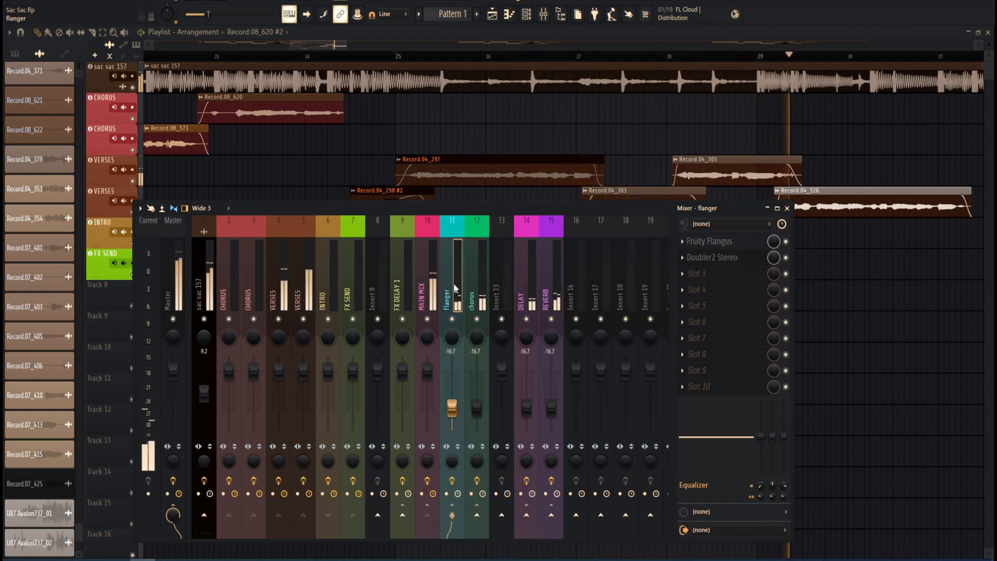
{"action": "scroll", "coordinate": [485, 118], "scroll_direction": "down", "scroll_amount": 5}
{"action": "scroll", "coordinate": [617, 131], "scroll_direction": "up", "scroll_amount": 6}
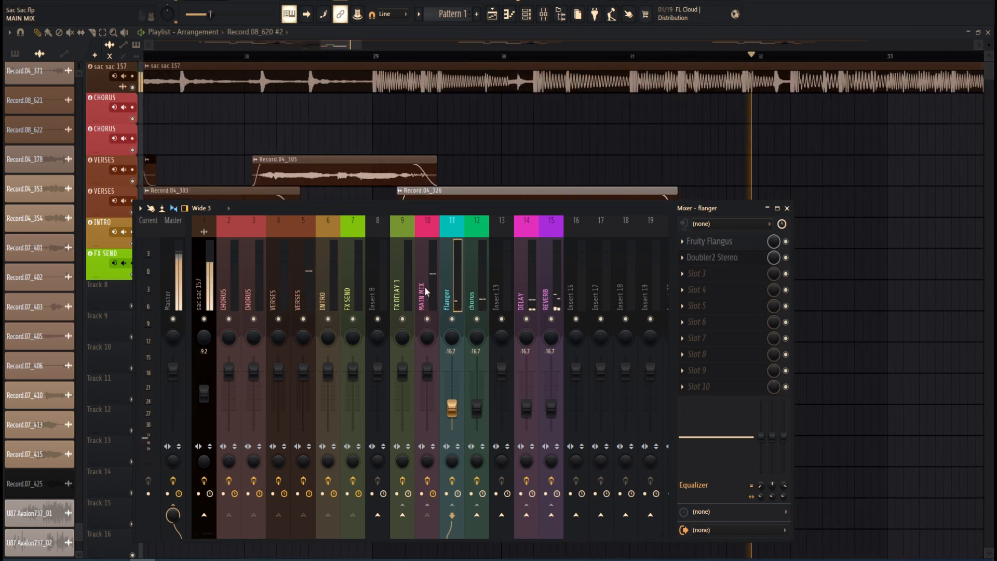
{"action": "key", "text": "space"}
Reset the flanger and chorus mixer tracks to default and remove MAIN MIX's send to mixer track 12
{"action": "left_click", "coordinate": [475, 292], "text": "ctrl+shift"}
{"action": "right_click", "coordinate": [474, 292]}
{"action": "left_click", "coordinate": [523, 325]}
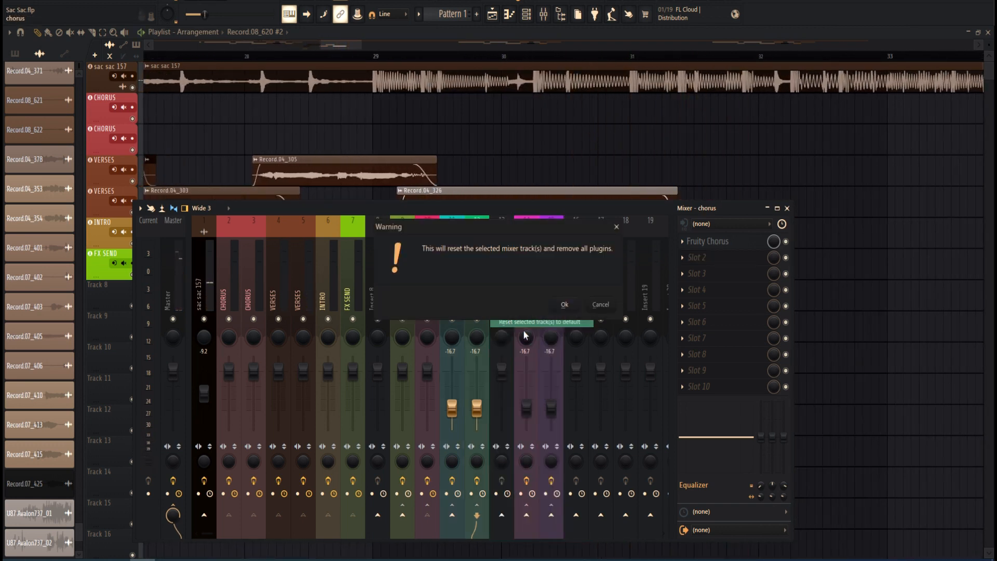
{"action": "left_click", "coordinate": [563, 305]}
{"action": "left_click", "coordinate": [427, 291]}
{"action": "left_click", "coordinate": [474, 510]}
Select the DELAY and REVERB mixer tracks and play the verse to hear only these effects
{"action": "left_click", "coordinate": [526, 292]}
{"action": "left_click", "coordinate": [551, 298], "text": "ctrl+shift"}
{"action": "key", "text": "space"}
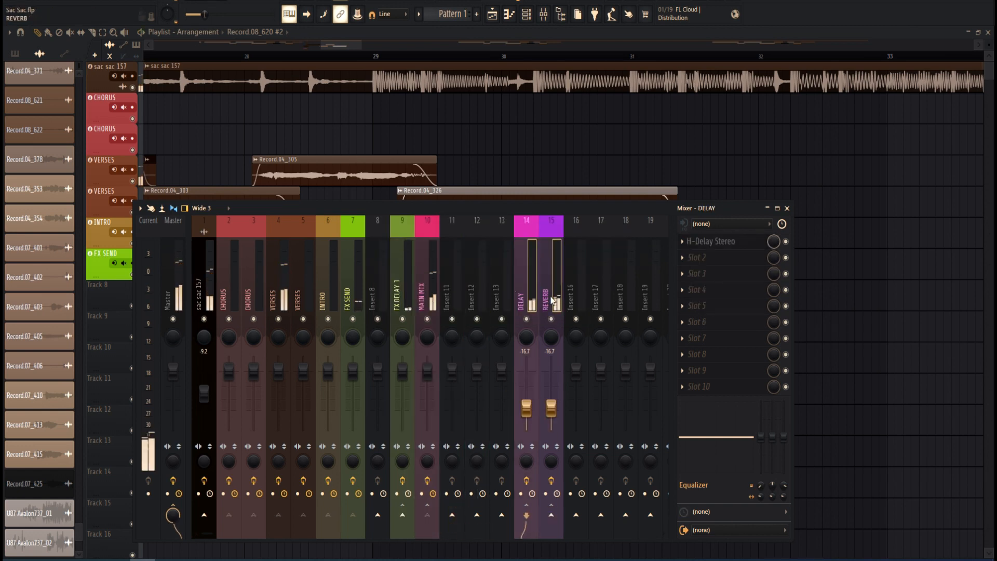
Close the mixer and place the playhead at the start of the first long chorus clip just before bar 9
{"action": "key", "text": "F9"}
{"action": "scroll", "coordinate": [539, 244], "scroll_direction": "down", "scroll_amount": 10, "text": "ctrl"}
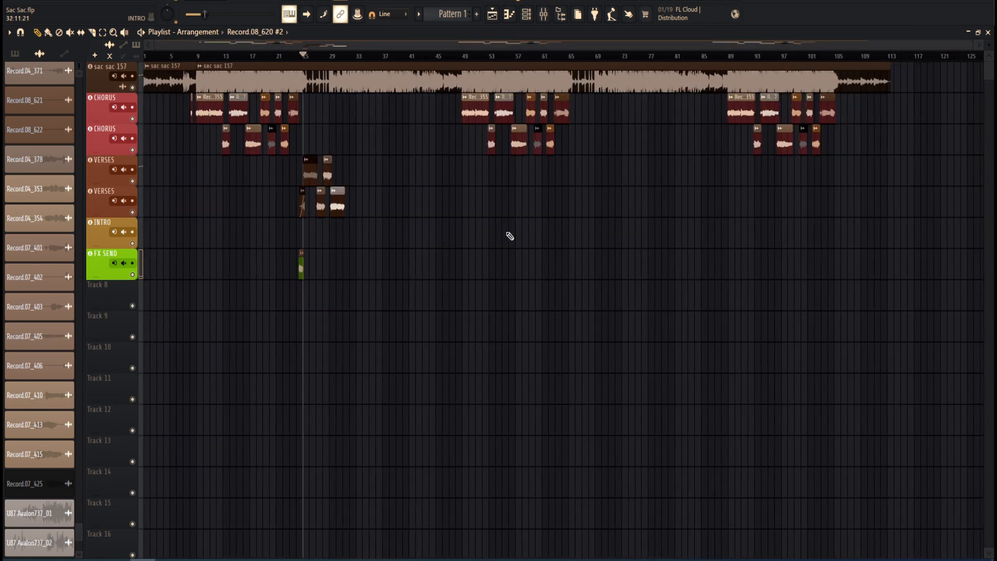
{"action": "left_click", "coordinate": [197, 56]}
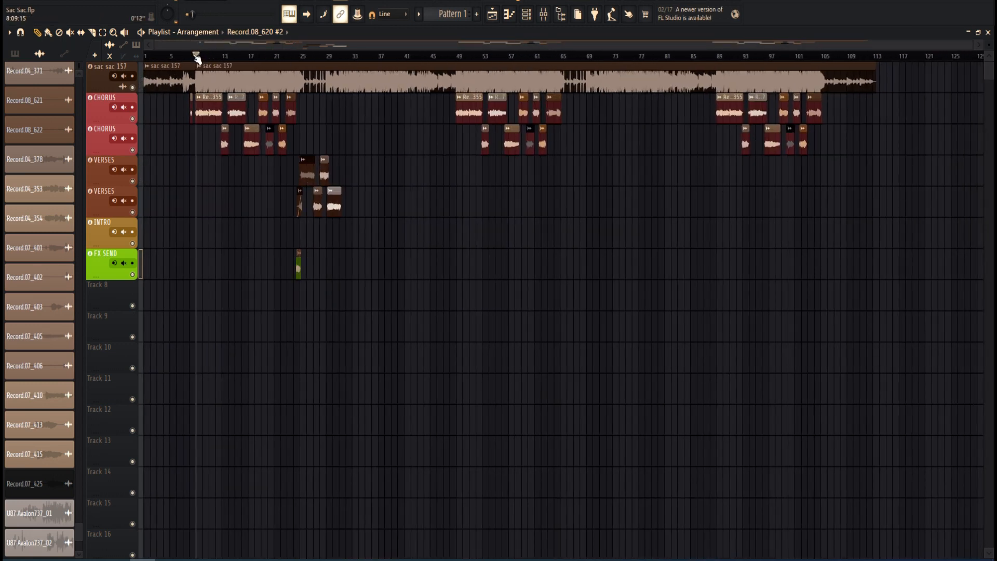
{"action": "scroll", "coordinate": [201, 60], "scroll_direction": "up", "scroll_amount": 8}
{"action": "left_click_drag", "start_coordinate": [199, 58], "coordinate": [176, 62]}
{"action": "scroll", "coordinate": [177, 62], "scroll_direction": "up", "scroll_amount": 7}
{"action": "left_click", "coordinate": [211, 57]}
Examine the chorus, verse and FX SEND clips across the whole arrangement
{"action": "scroll", "coordinate": [212, 58], "scroll_direction": "down", "scroll_amount": 6}
{"action": "scroll", "coordinate": [212, 58], "scroll_direction": "up", "scroll_amount": 2}
{"action": "scroll", "coordinate": [213, 57], "scroll_direction": "up", "scroll_amount": 1}
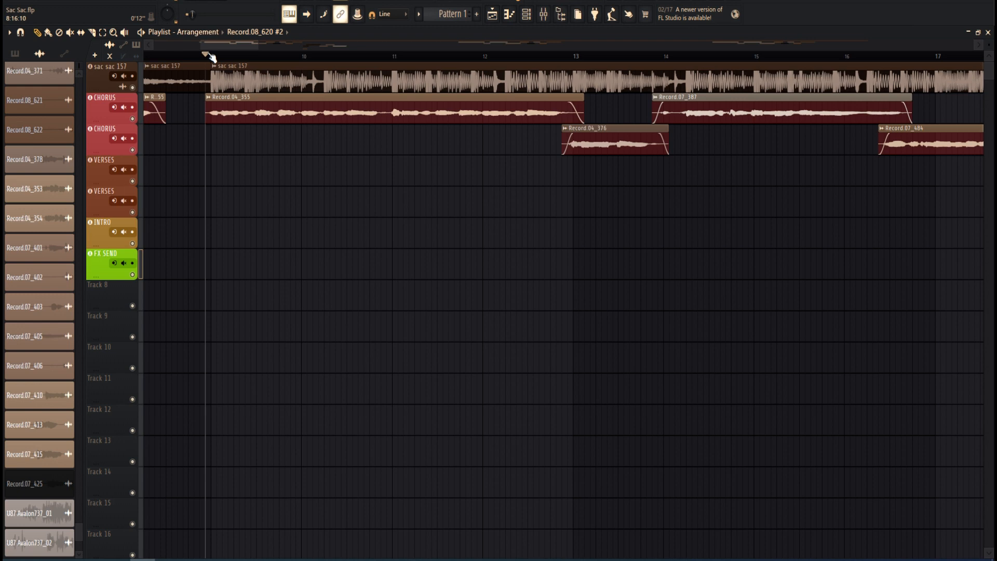
{"action": "scroll", "coordinate": [204, 58], "scroll_direction": "down", "scroll_amount": 4}
{"action": "scroll", "coordinate": [219, 44], "scroll_direction": "down", "scroll_amount": 4}
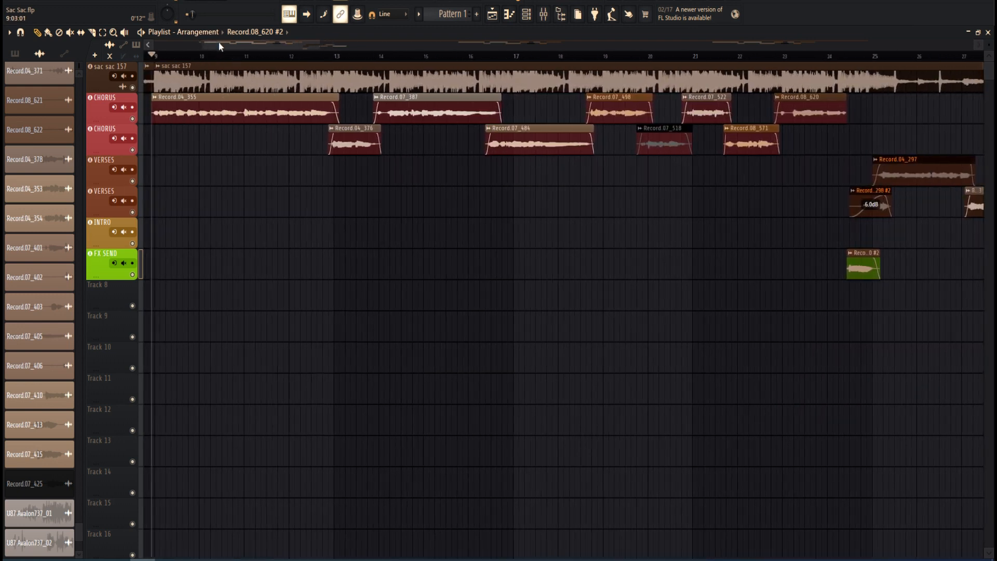
{"action": "scroll", "coordinate": [233, 40], "scroll_direction": "down", "scroll_amount": 8}
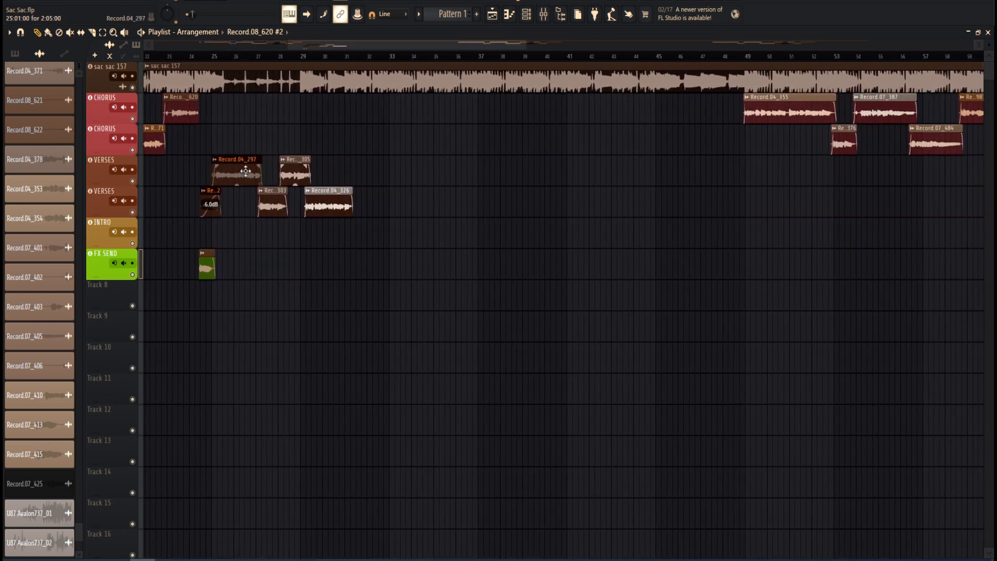
{"action": "scroll", "coordinate": [216, 49], "scroll_direction": "down", "scroll_amount": 8}
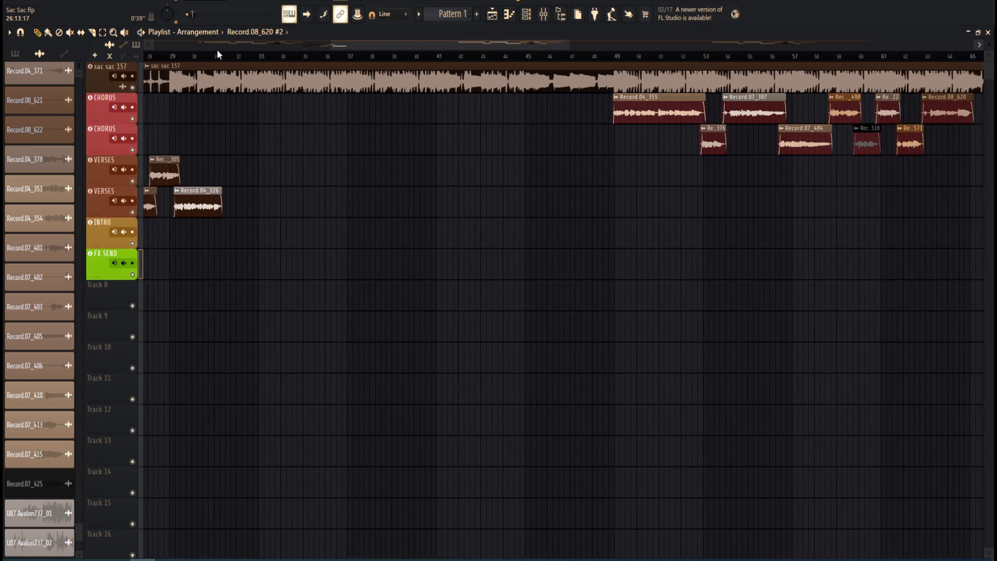
{"action": "scroll", "coordinate": [220, 59], "scroll_direction": "down", "scroll_amount": 5}
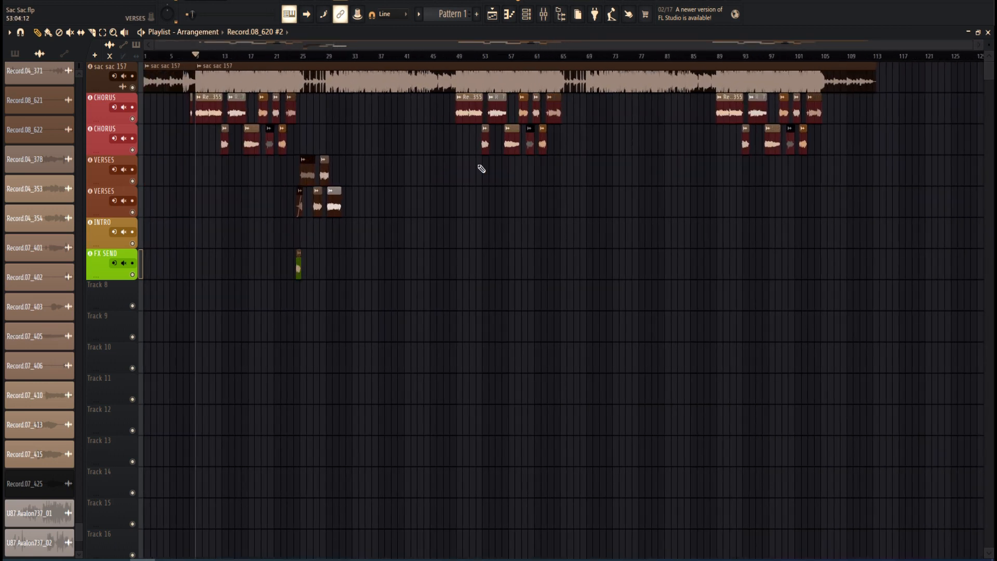